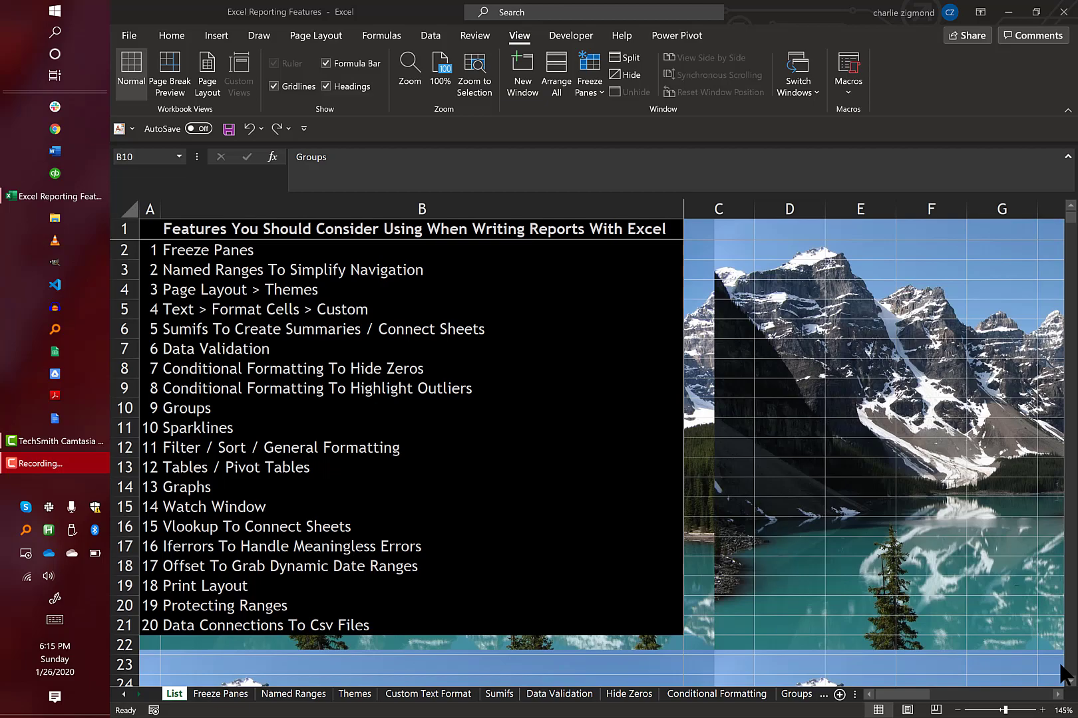
- Open the Freeze Panes sheet and unfreeze its existing panes
{"action": "left_click", "coordinate": [216, 694]}
{"action": "left_click", "coordinate": [216, 693]}
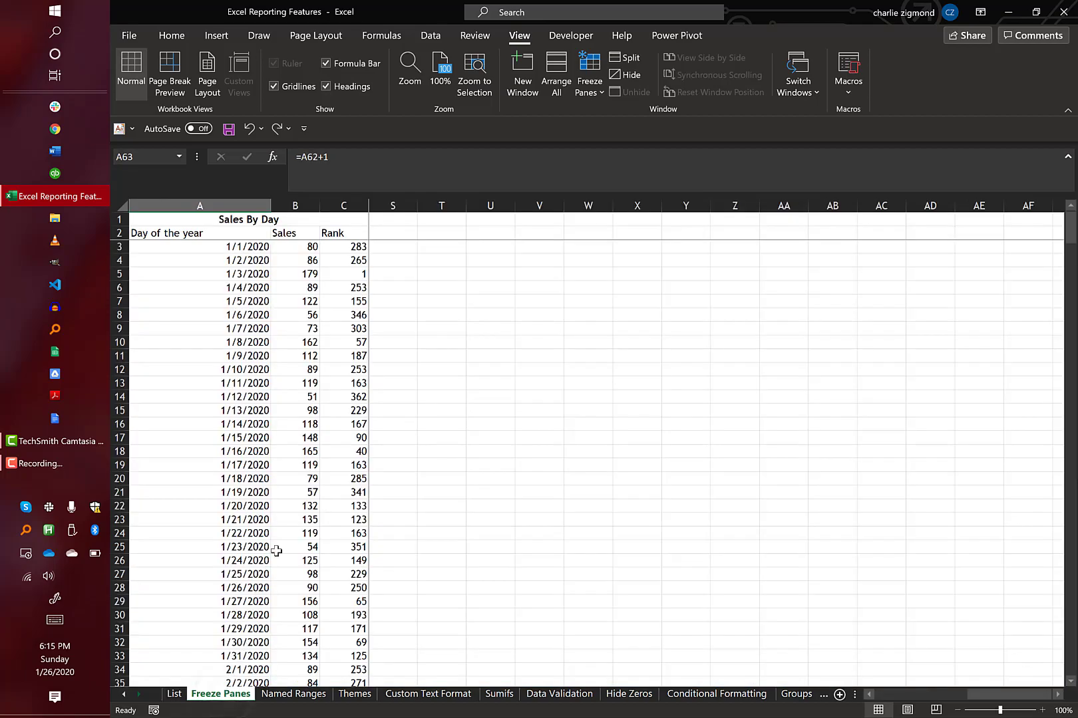
{"action": "left_click", "coordinate": [387, 247]}
{"action": "scroll", "coordinate": [386, 248], "scroll_direction": "down", "scroll_amount": 3}
{"action": "scroll", "coordinate": [386, 247], "scroll_direction": "up", "scroll_amount": 3}
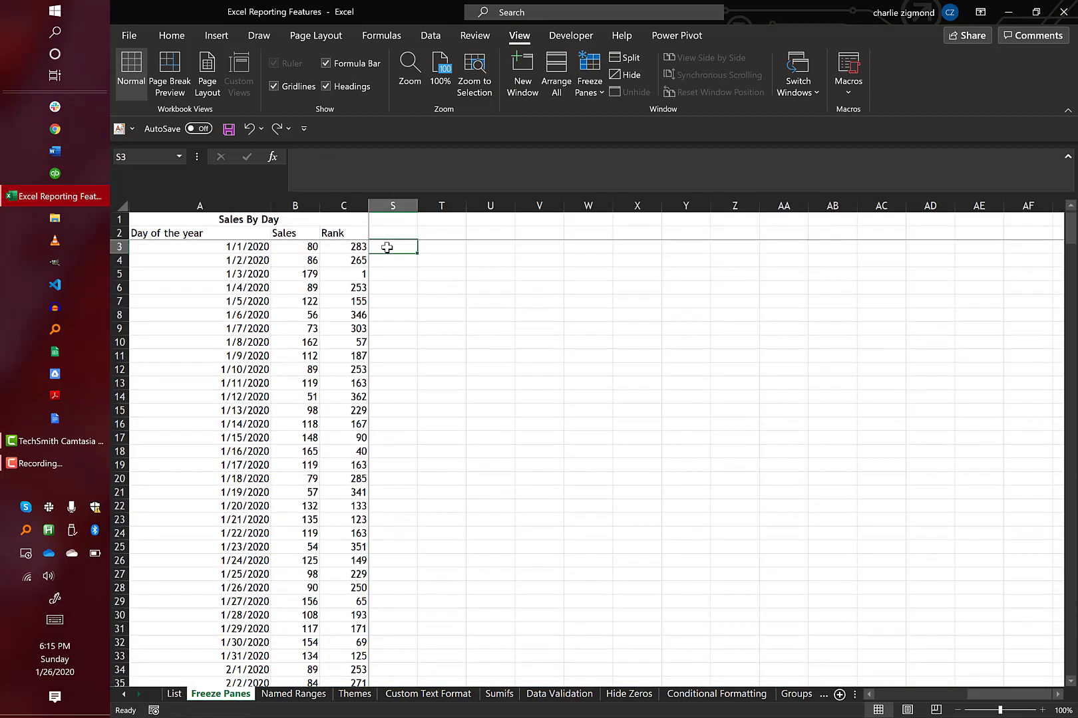
{"action": "left_click", "coordinate": [588, 81]}
{"action": "left_click", "coordinate": [638, 124]}
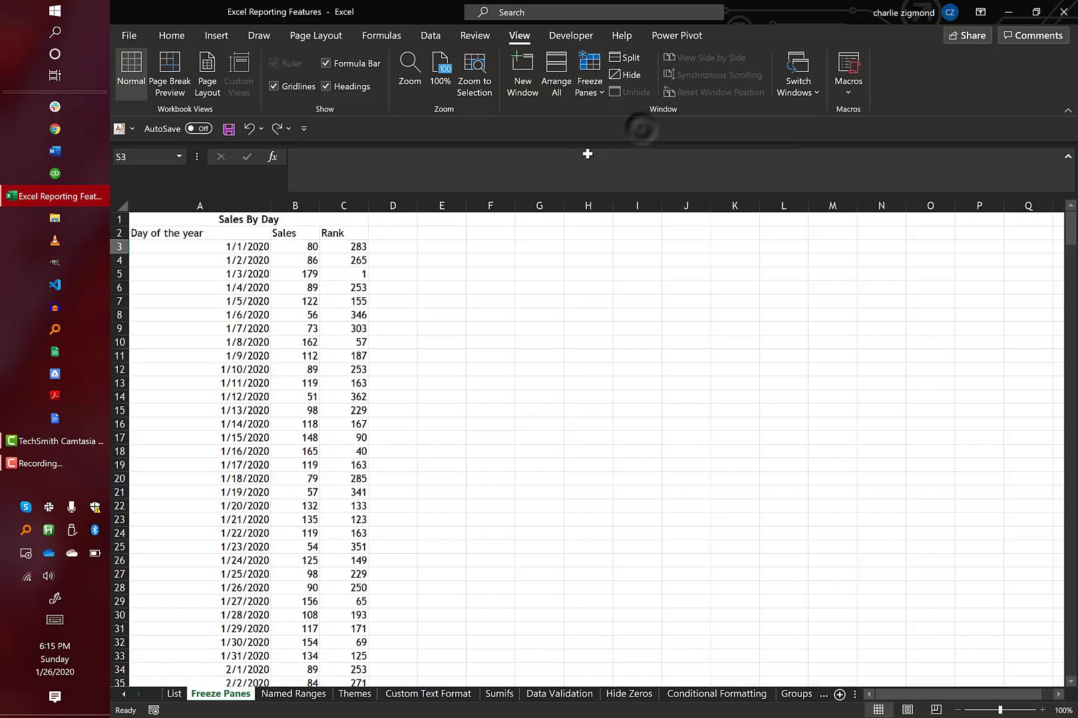
- Freeze the panes at cell D3 so that rows 1–2 and columns A–C stay in view
{"action": "left_click", "coordinate": [402, 246]}
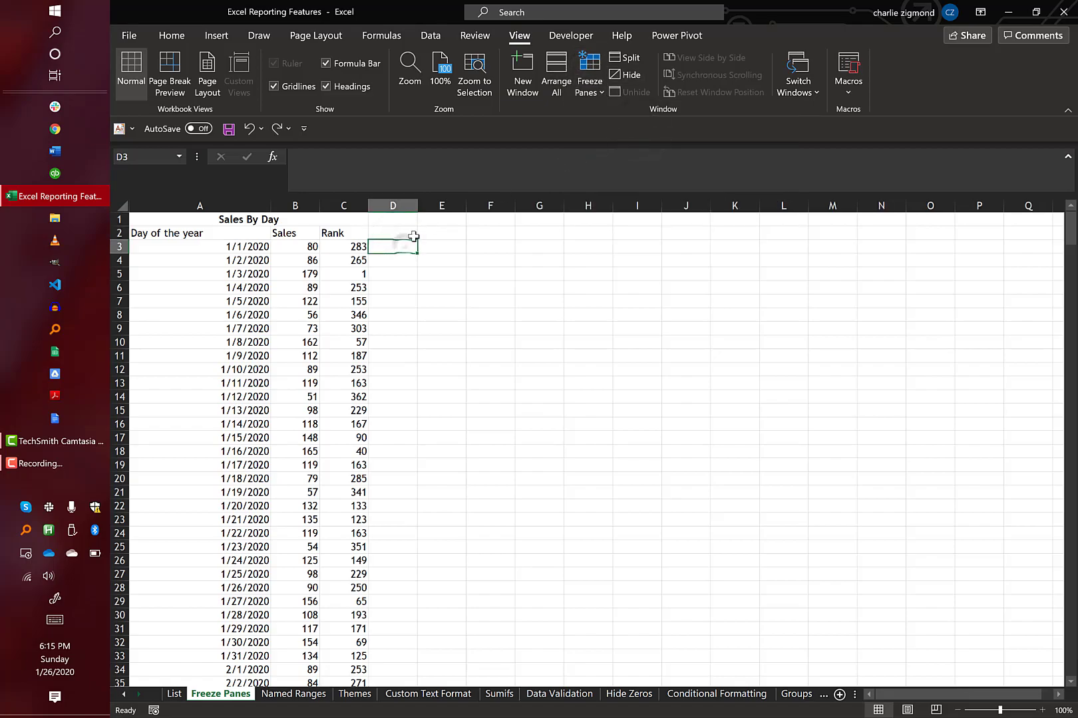
{"action": "left_click", "coordinate": [588, 94]}
{"action": "left_click", "coordinate": [608, 114]}
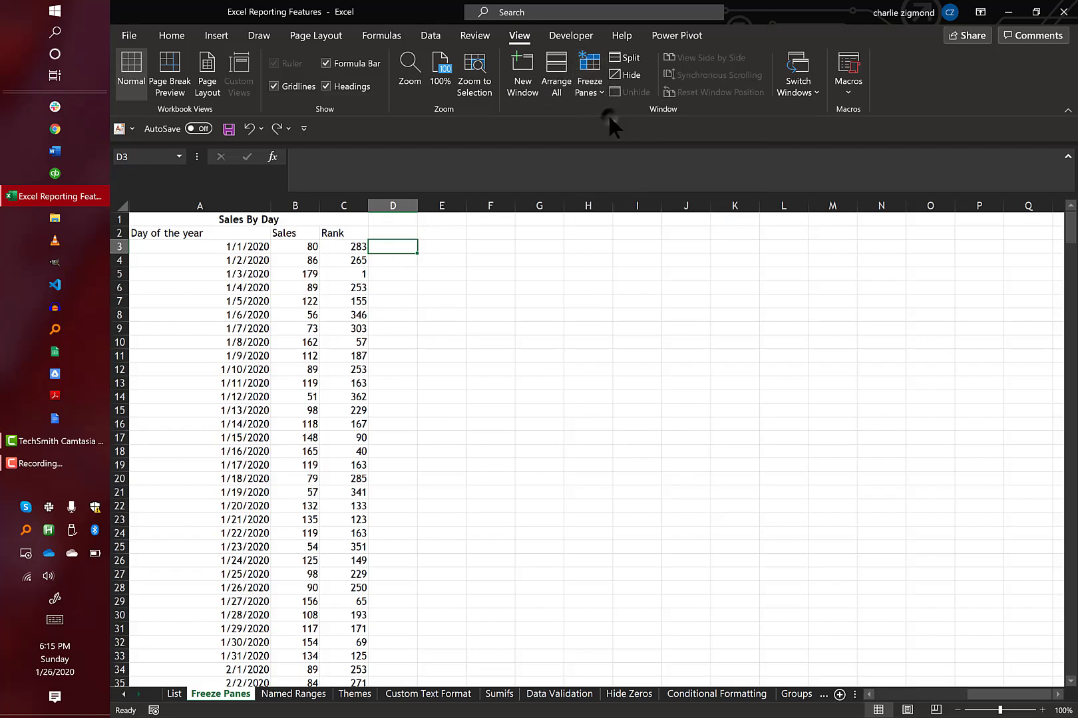
{"action": "scroll", "coordinate": [389, 266], "scroll_direction": "down", "scroll_amount": 3}
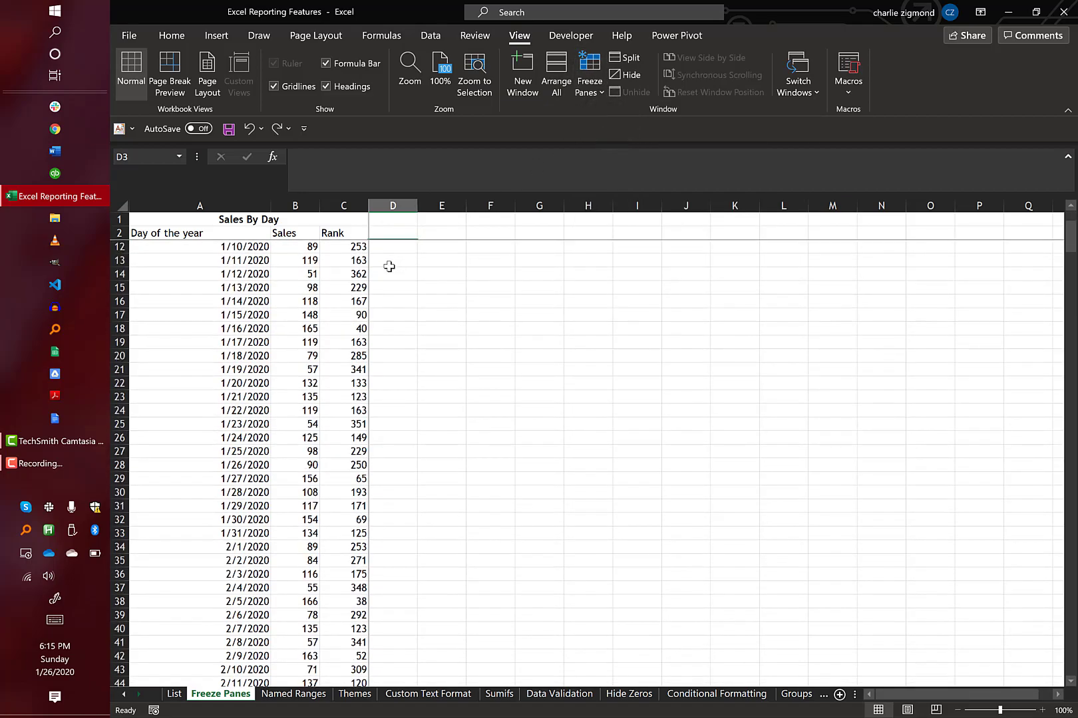
{"action": "scroll", "coordinate": [389, 266], "scroll_direction": "down", "scroll_amount": 4}
{"action": "scroll", "coordinate": [389, 266], "scroll_direction": "right", "scroll_amount": 3}
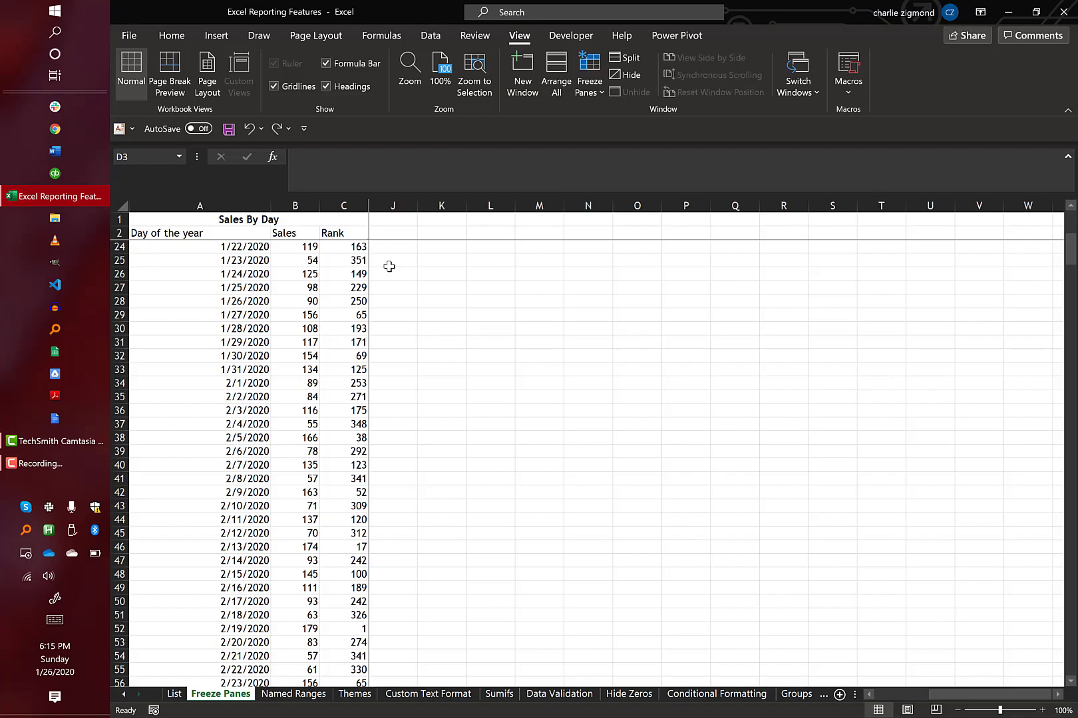
- On the Named Ranges sheet, go to the balance sheet and income statement using the named ranges BS and IS
{"action": "left_click", "coordinate": [293, 694]}
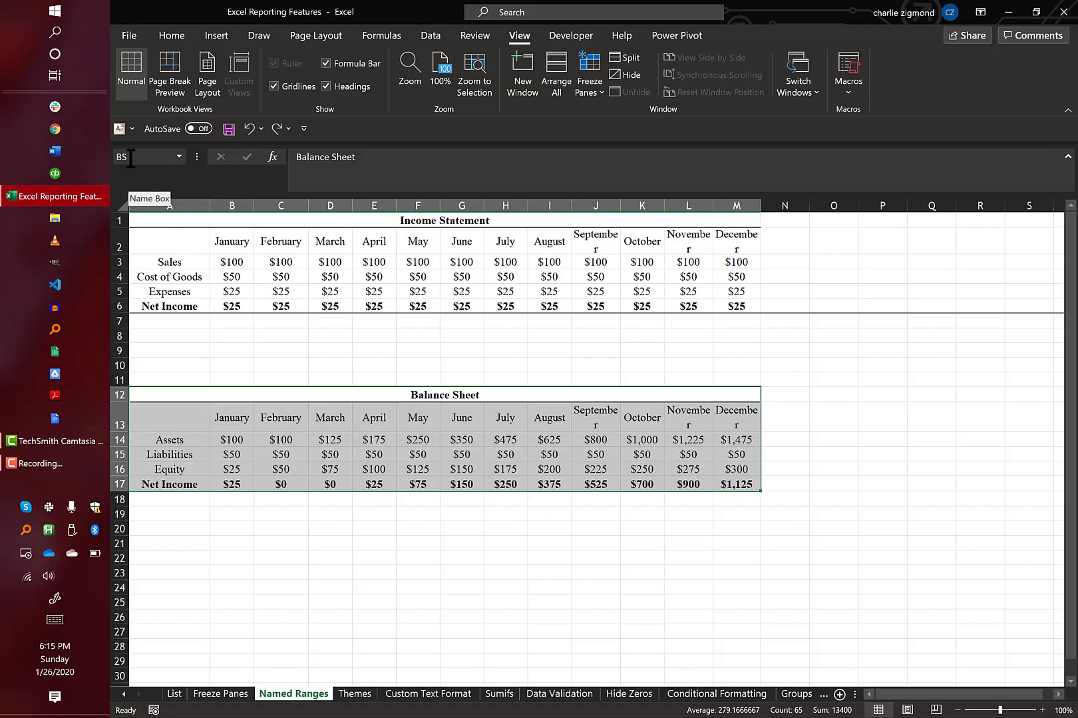
{"action": "left_click", "coordinate": [233, 364]}
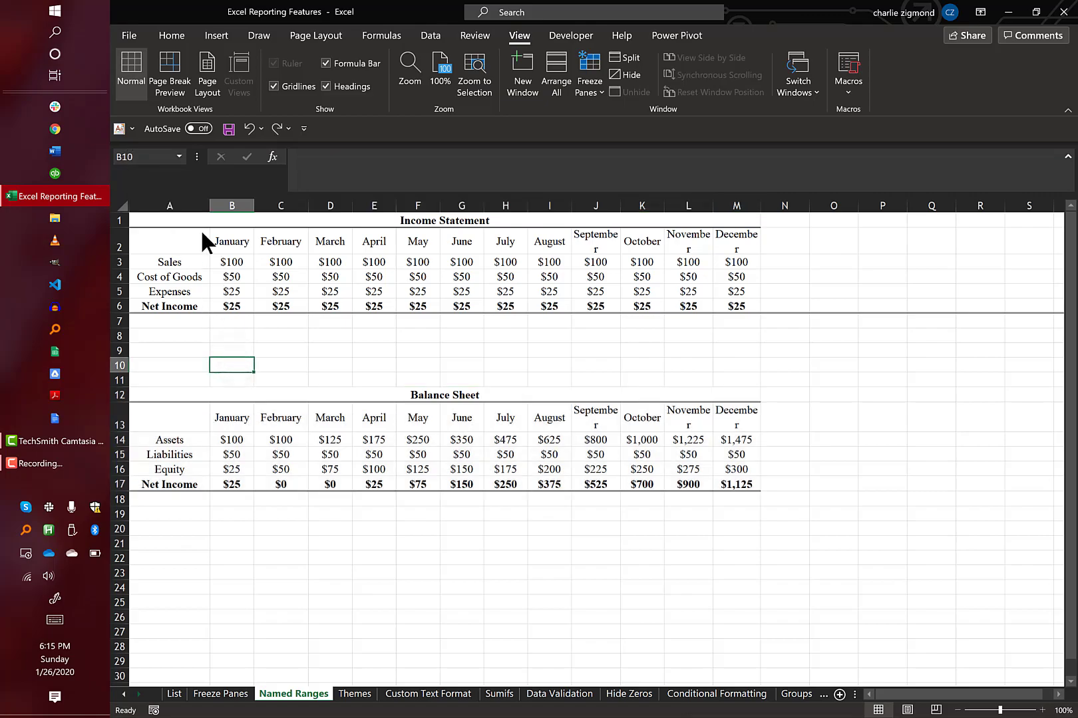
{"action": "left_click", "coordinate": [179, 156]}
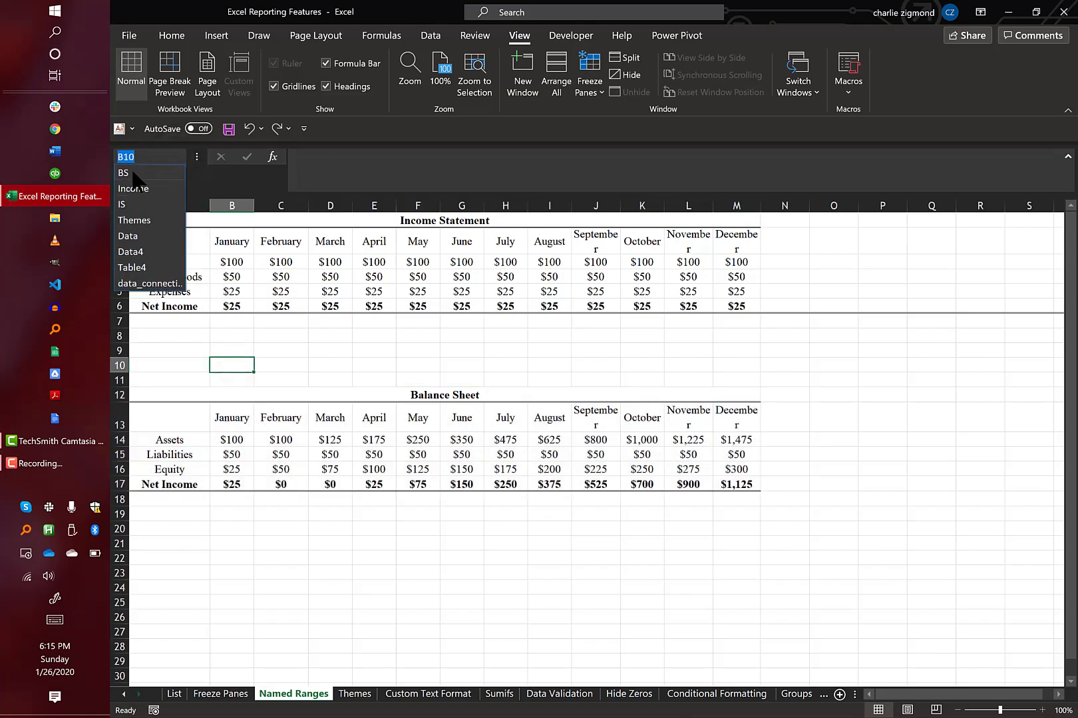
{"action": "left_click", "coordinate": [124, 173]}
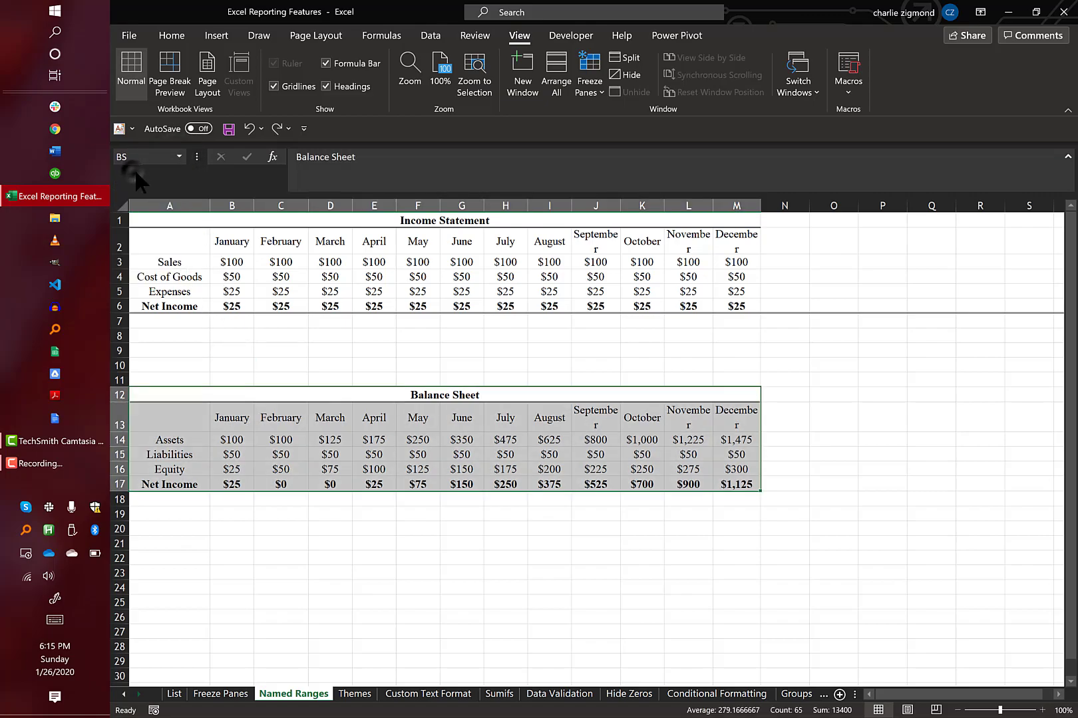
{"action": "left_click", "coordinate": [179, 156]}
{"action": "left_click", "coordinate": [163, 202]}
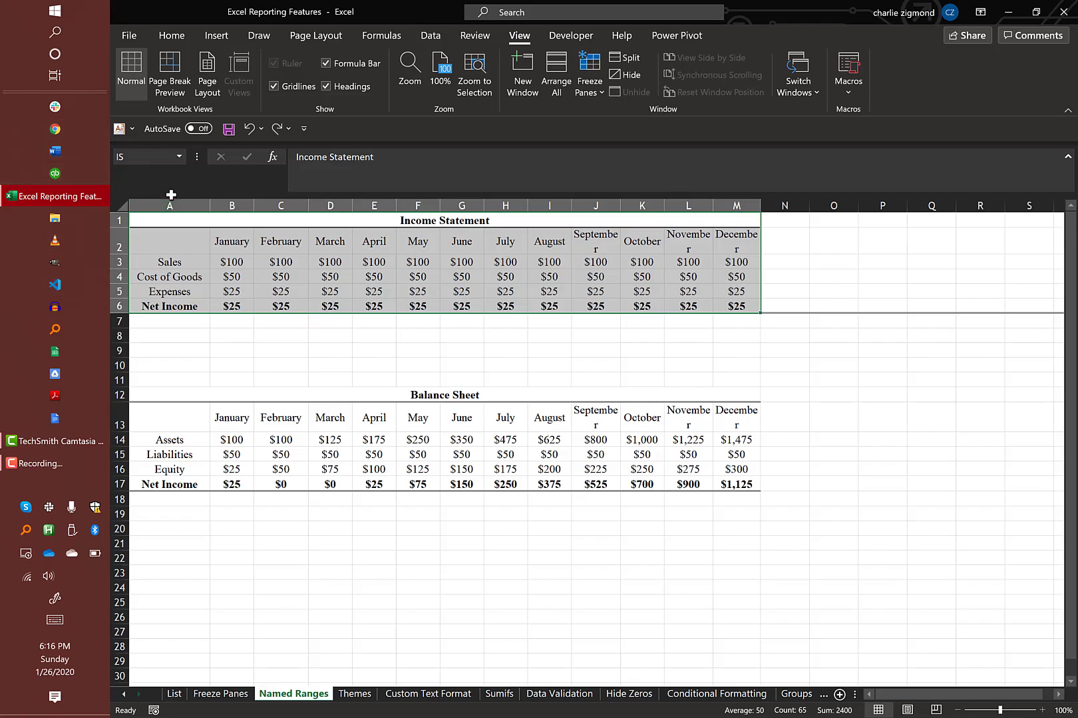
{"action": "left_click", "coordinate": [236, 410]}
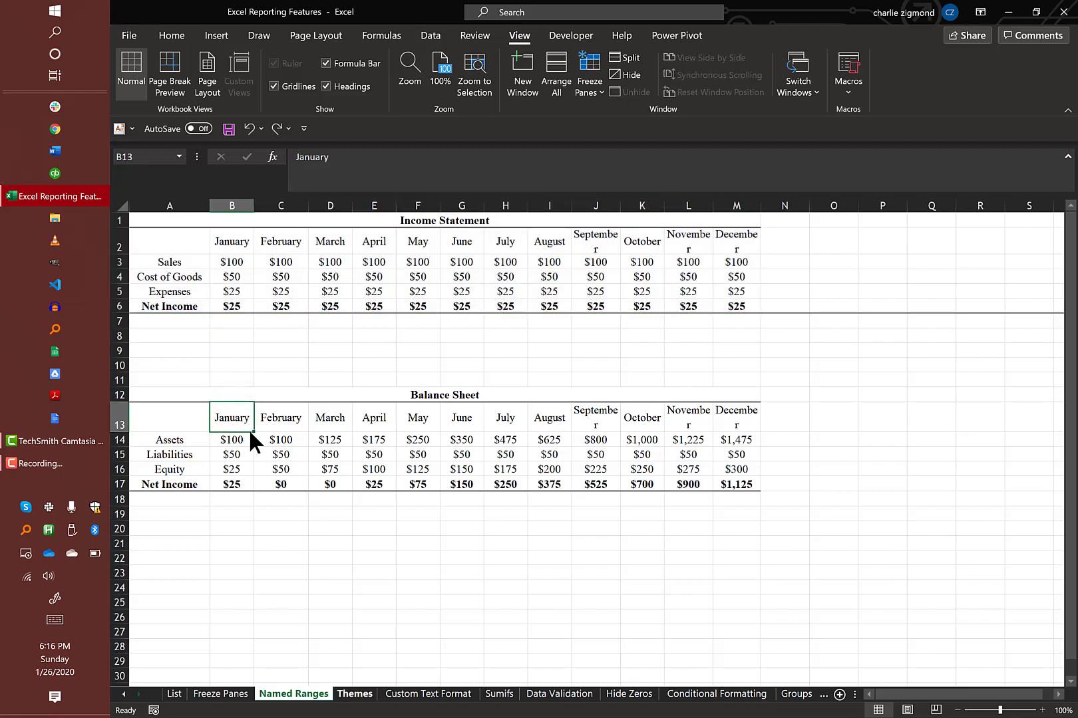
- On the Themes sheet, select the Sales, Cost of Goods and Expenses values in B3:D14 and apply the Banded theme
{"action": "left_click", "coordinate": [353, 690]}
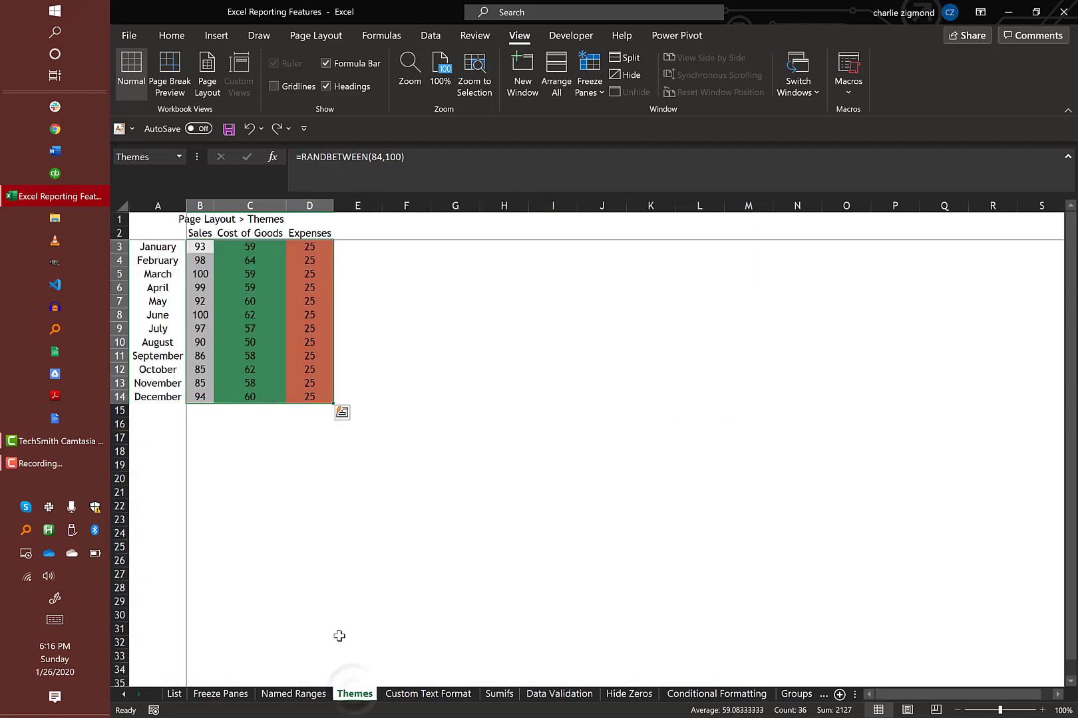
{"action": "left_click", "coordinate": [257, 309]}
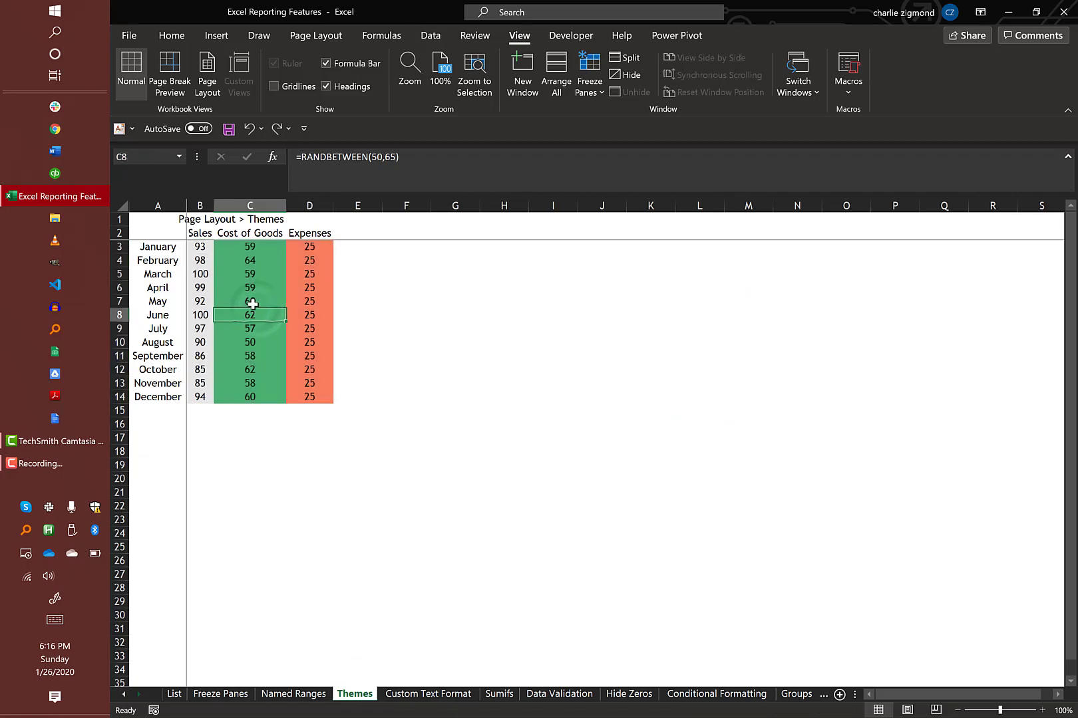
{"action": "left_click_drag", "start_coordinate": [200, 247], "coordinate": [311, 402]}
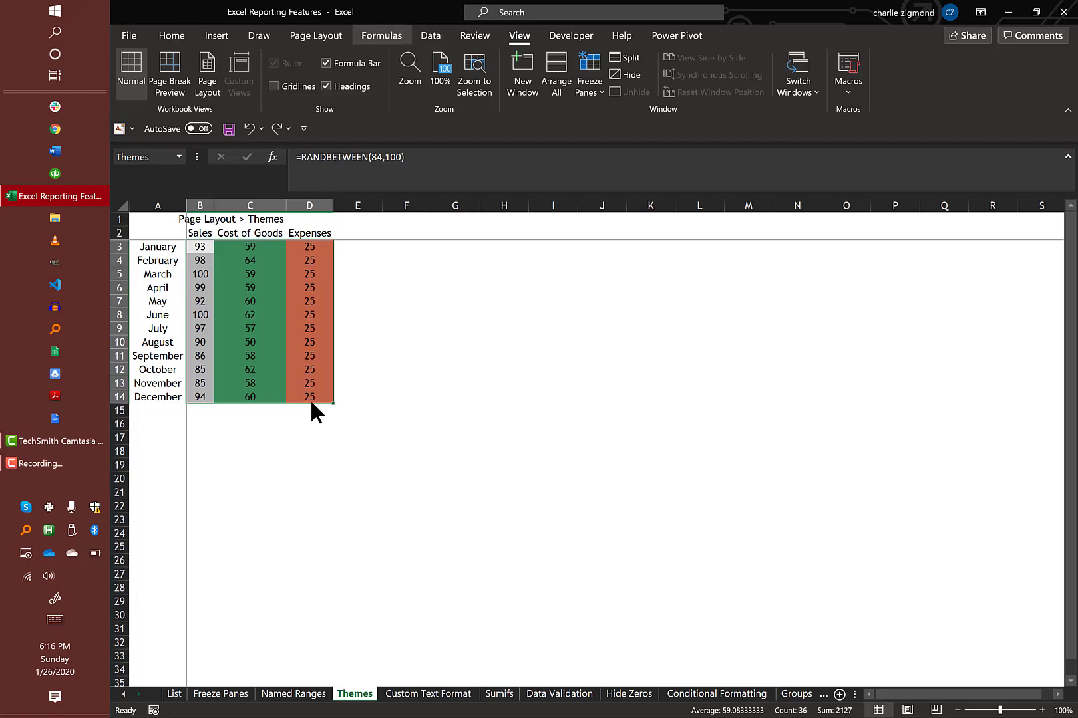
{"action": "left_click", "coordinate": [322, 37]}
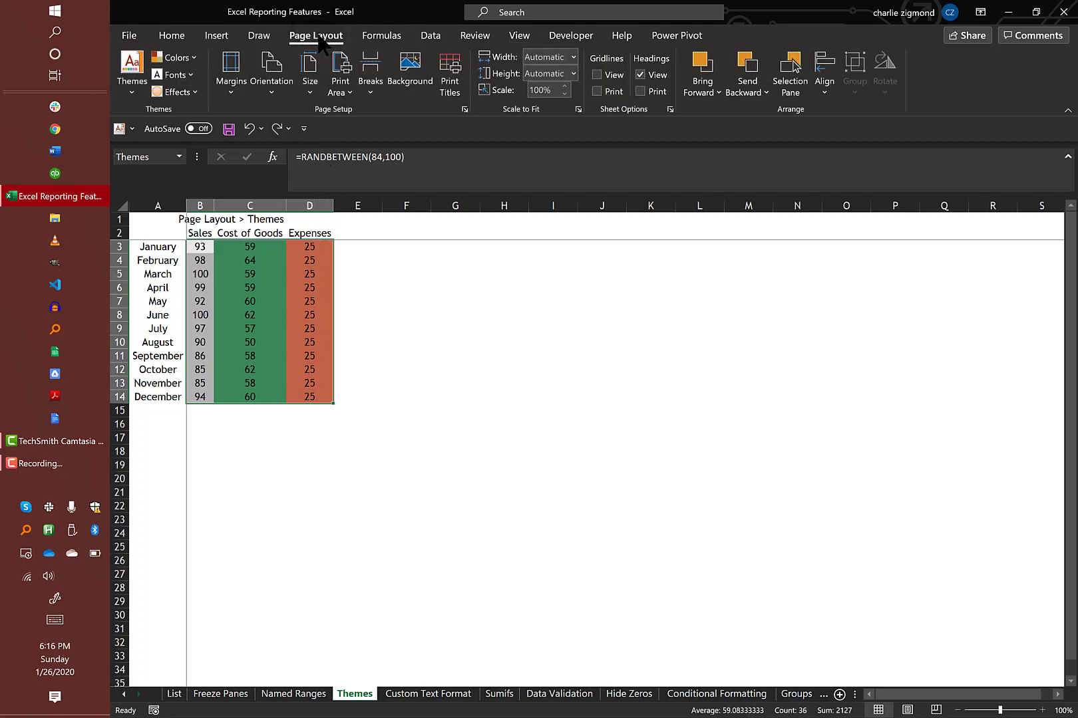
{"action": "left_click", "coordinate": [136, 75]}
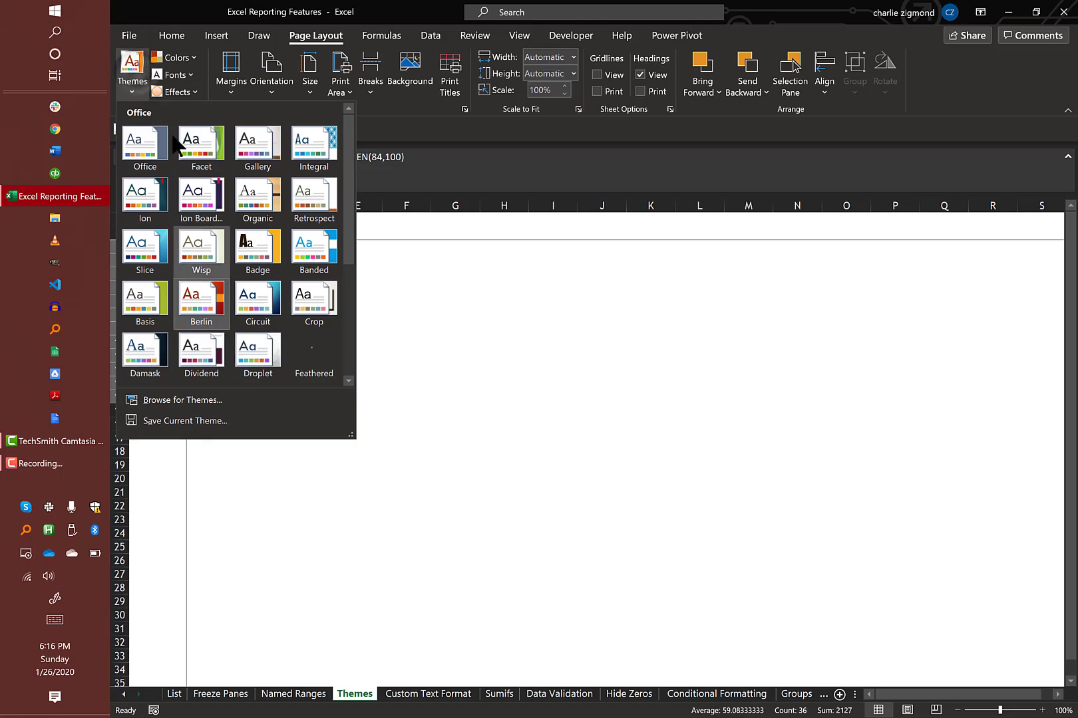
{"action": "left_click", "coordinate": [270, 307]}
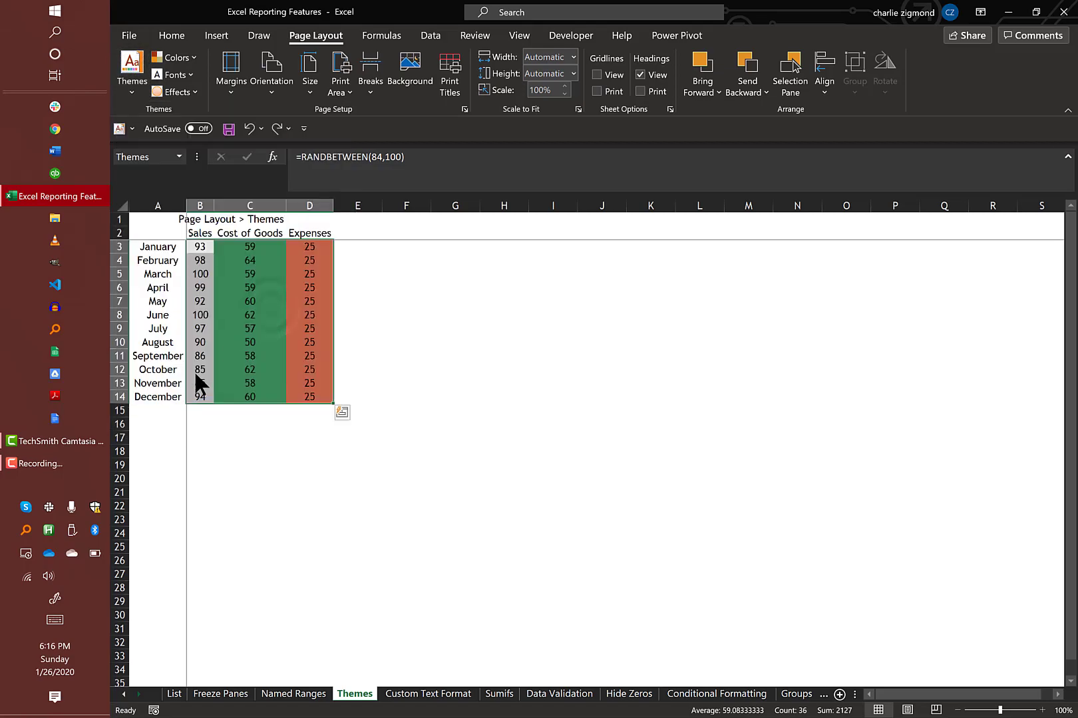
{"action": "left_click", "coordinate": [138, 83]}
{"action": "left_click", "coordinate": [315, 253]}
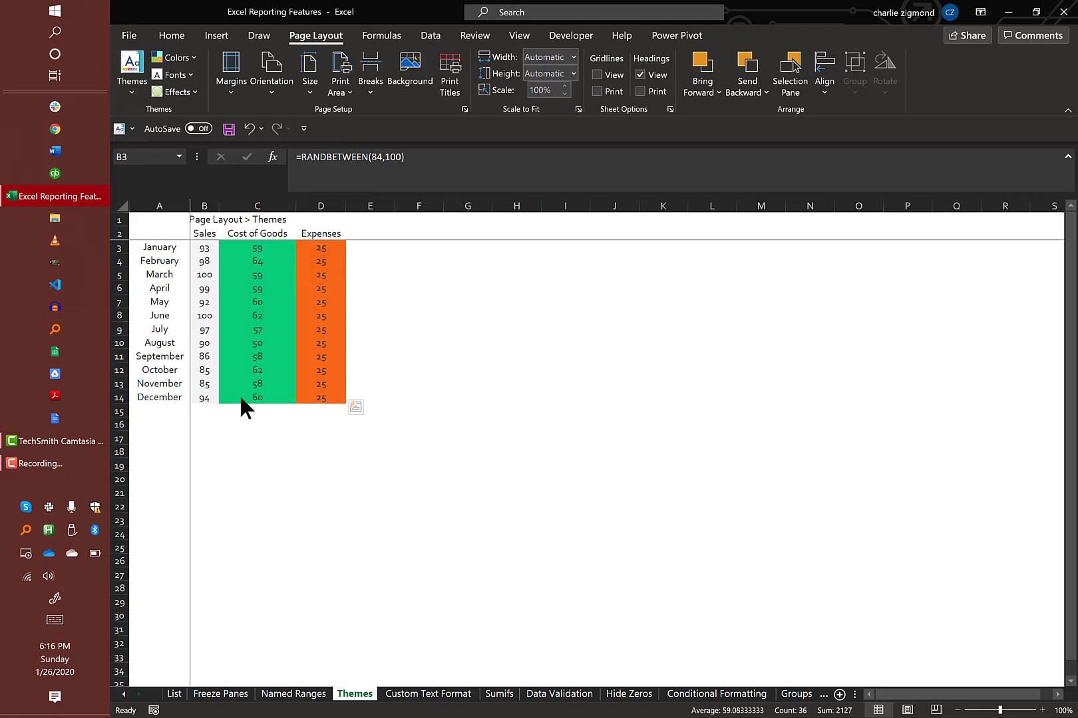
- Look over the theme fill colors available for the selected range B3:D14 without applying one
{"action": "left_click", "coordinate": [172, 36]}
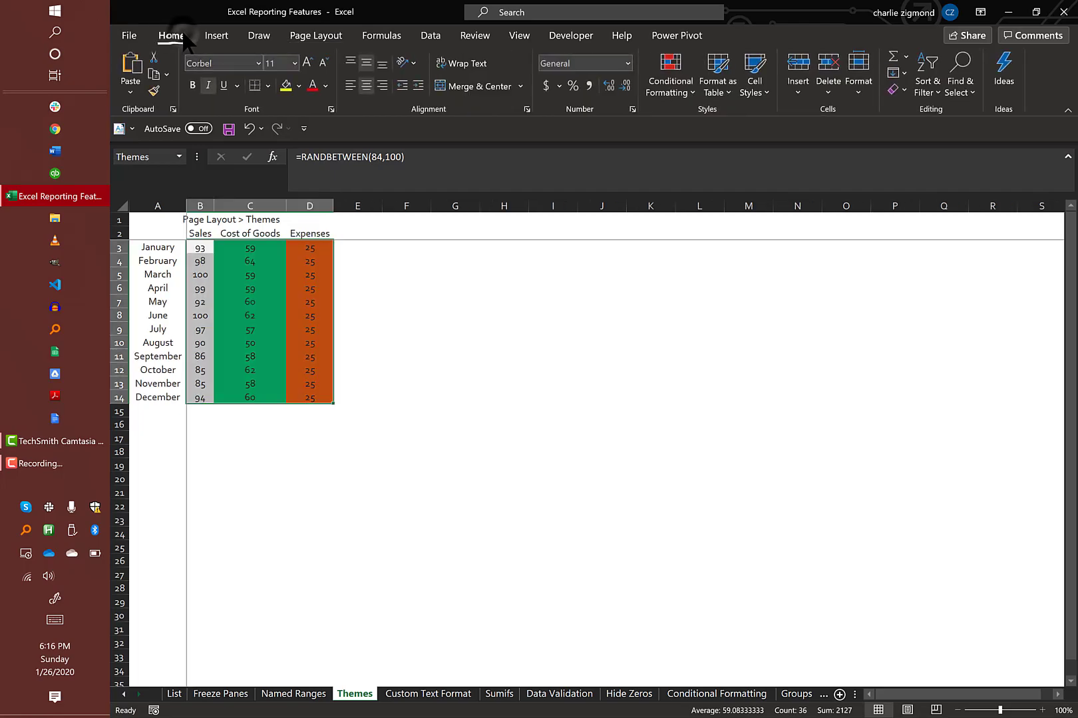
{"action": "left_click", "coordinate": [299, 86]}
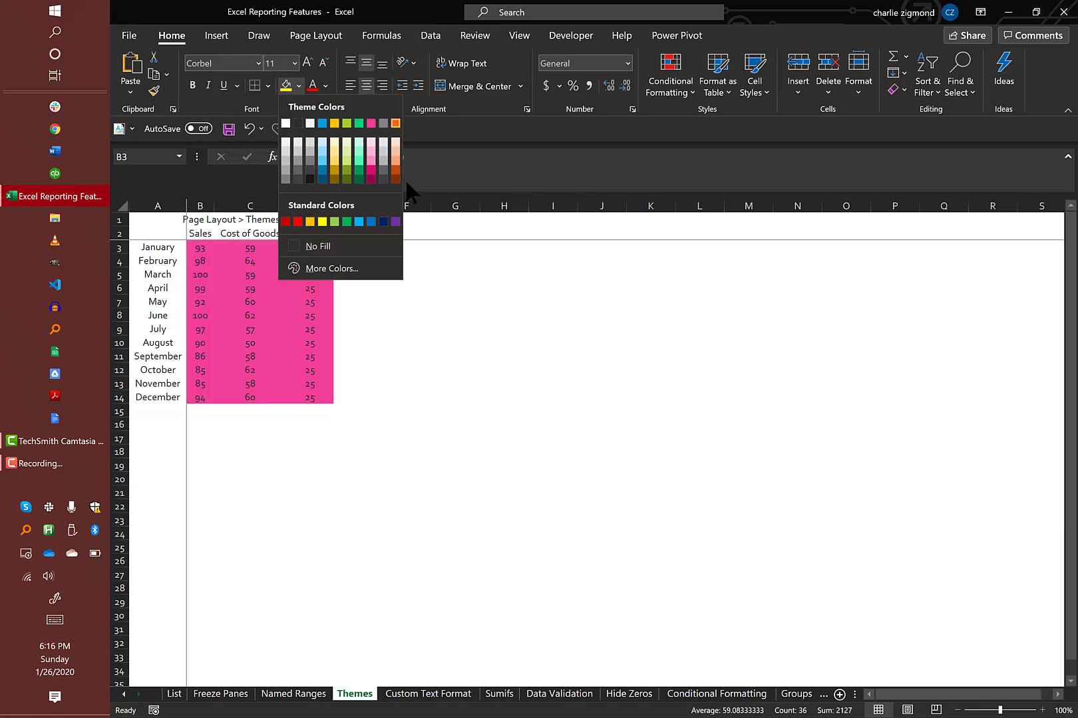
{"action": "left_click", "coordinate": [480, 304]}
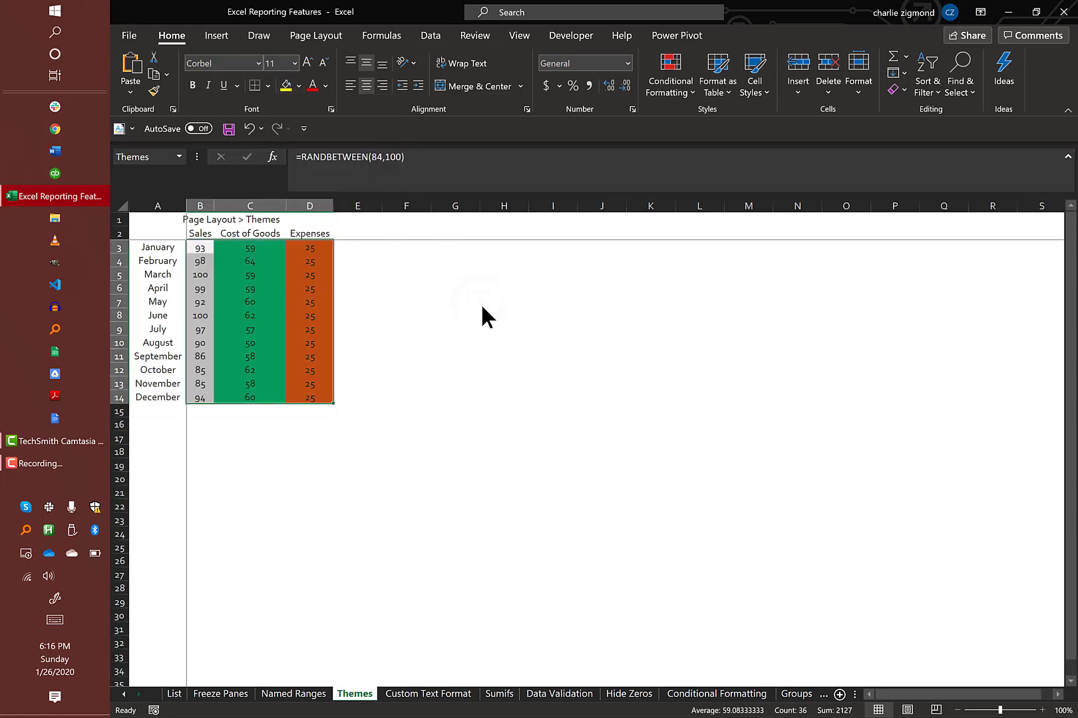
- On the Custom Text Format sheet, inspect the quantity in B2 and the amount formula in C2
{"action": "left_click", "coordinate": [431, 694]}
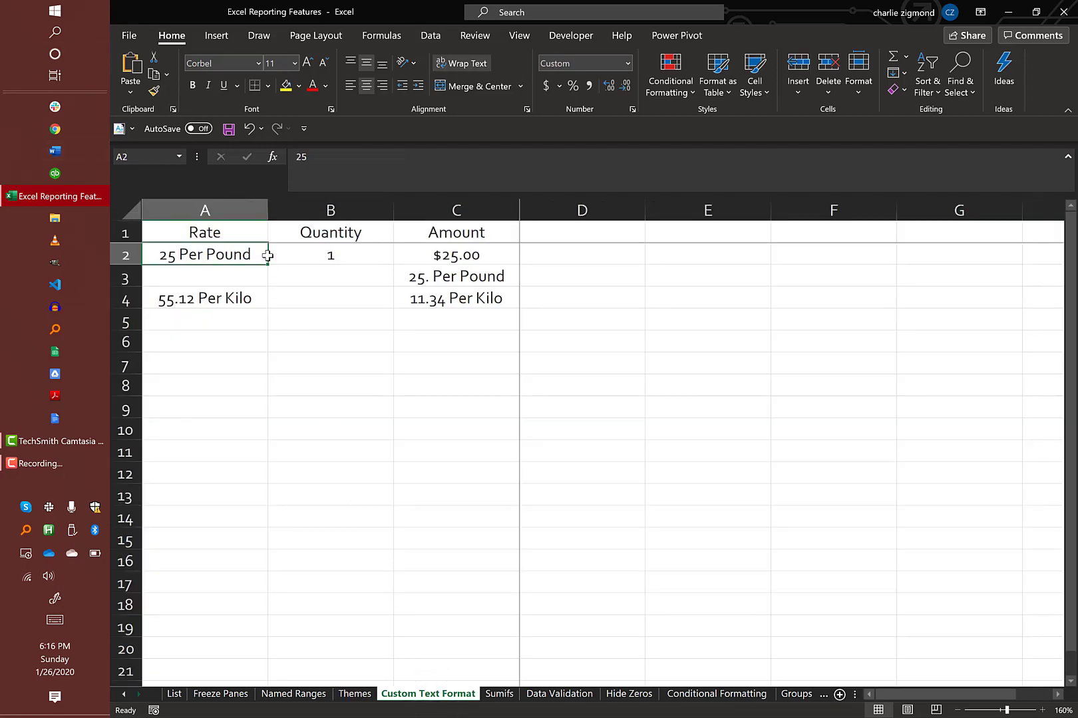
{"action": "left_click", "coordinate": [353, 253]}
{"action": "left_click", "coordinate": [426, 255]}
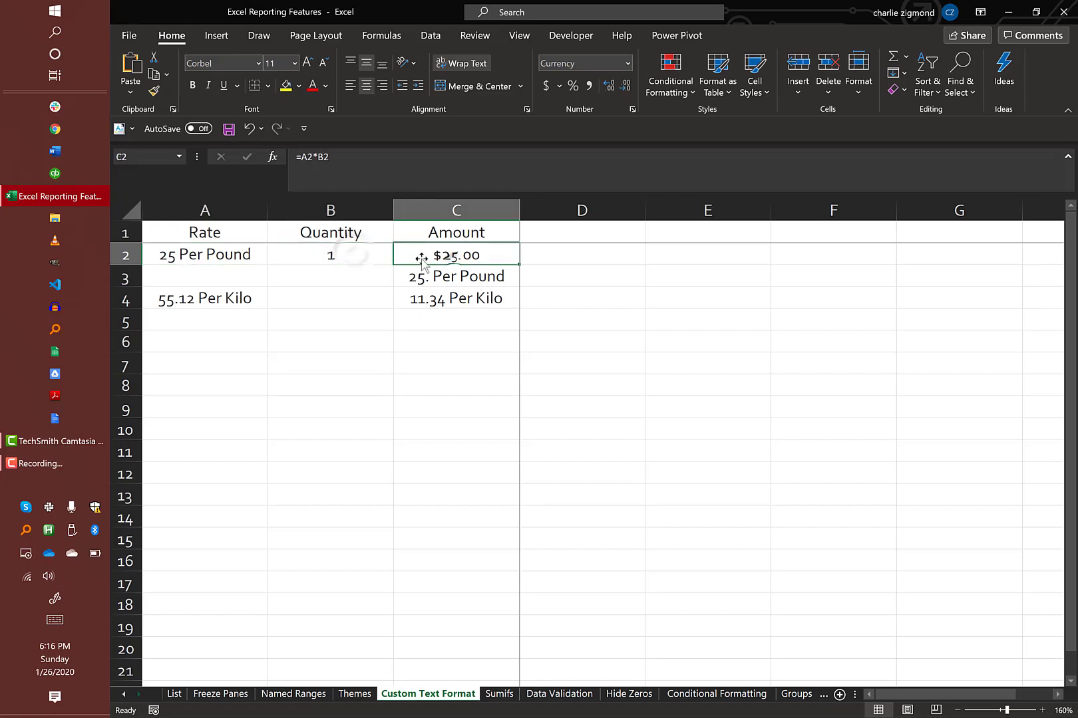
- Examine the custom number format code of the rate in cell A2 and leave it as is
{"action": "left_click", "coordinate": [231, 255]}
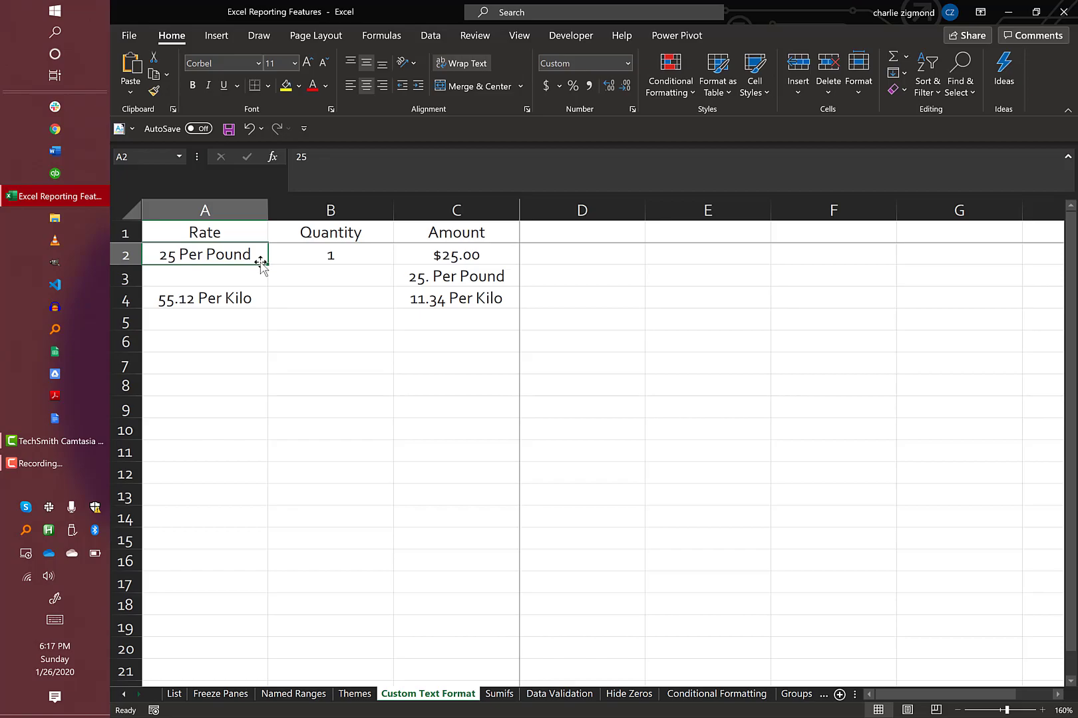
{"action": "key", "text": "ctrl+1"}
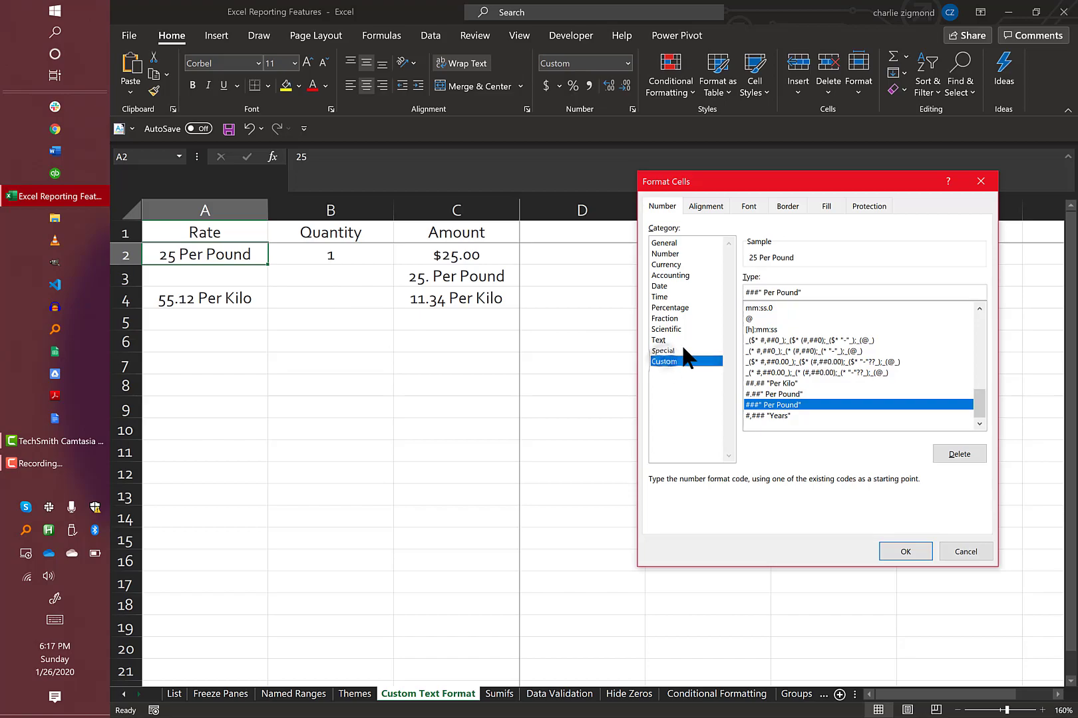
{"action": "left_click_drag", "start_coordinate": [763, 292], "coordinate": [797, 293]}
{"action": "left_click", "coordinate": [801, 292]}
{"action": "left_click_drag", "start_coordinate": [758, 292], "coordinate": [730, 303]}
{"action": "left_click", "coordinate": [973, 552]}
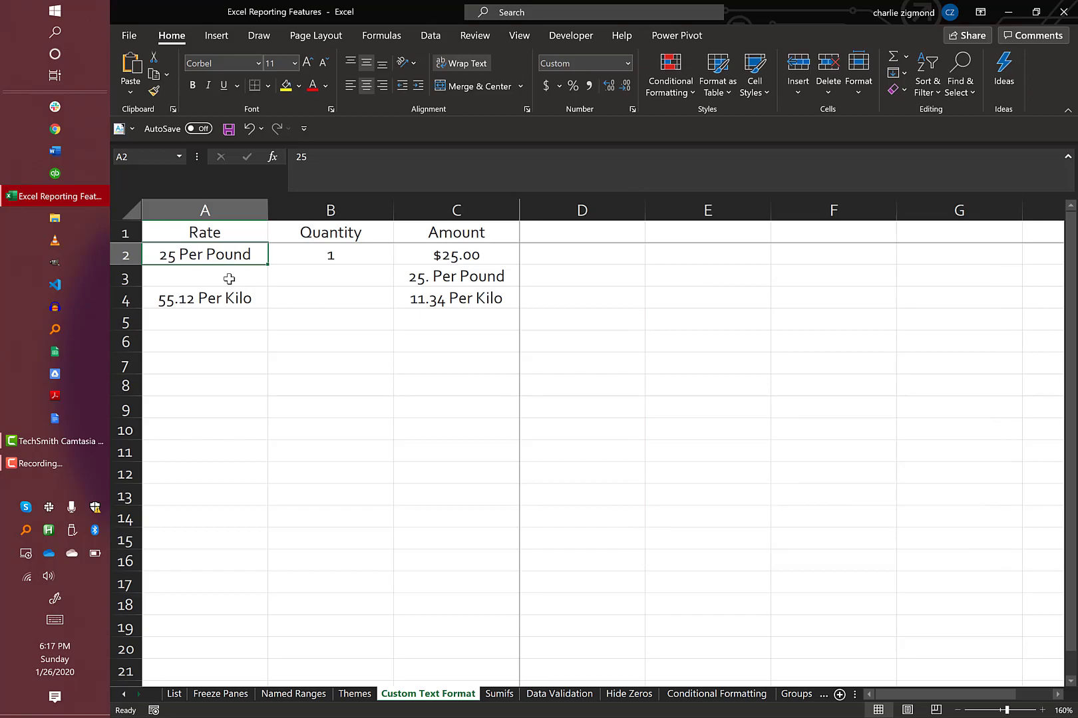
- Enter the rate in cell A2 as the plain text "25 Per pound"
{"action": "type", "text": "25 Per pound"}
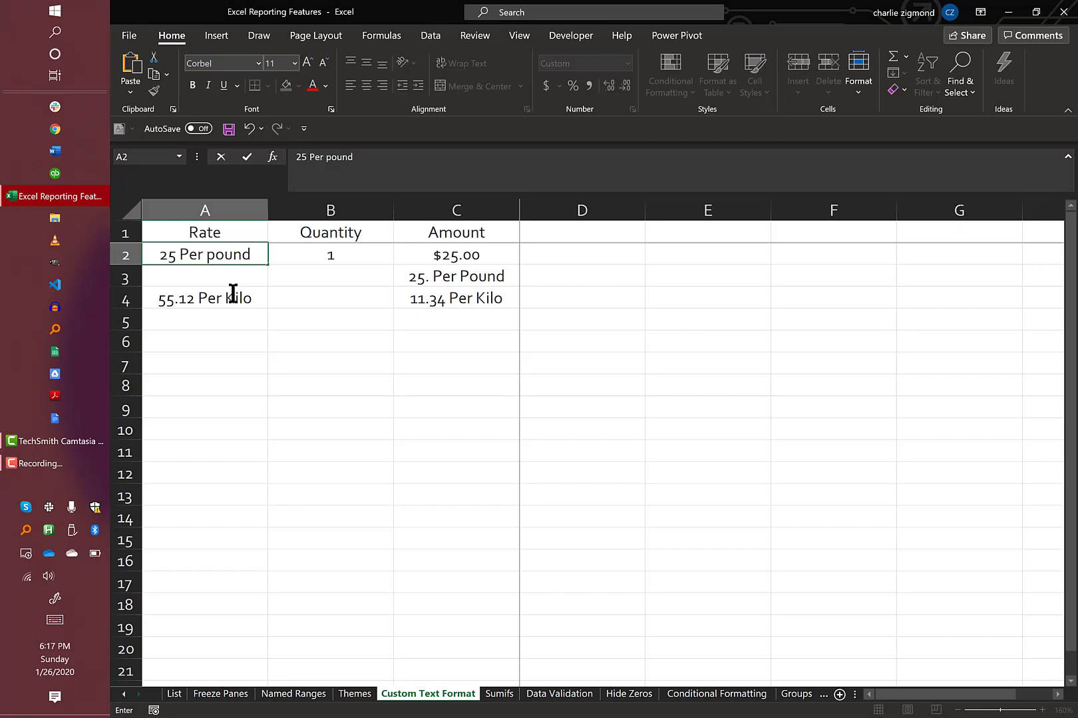
{"action": "key", "text": "Return"}
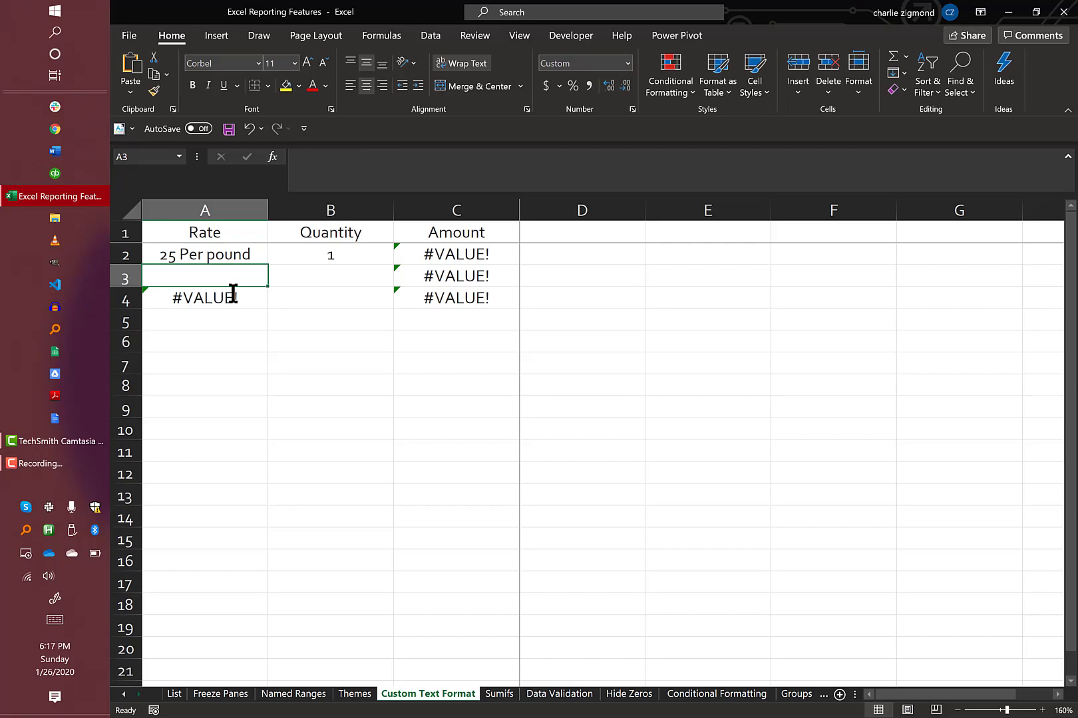
- Set the rate in A2 to the number 76 and the quantity in B2 to 5, and inspect the per-kilo formula in C4
{"action": "left_click", "coordinate": [220, 259]}
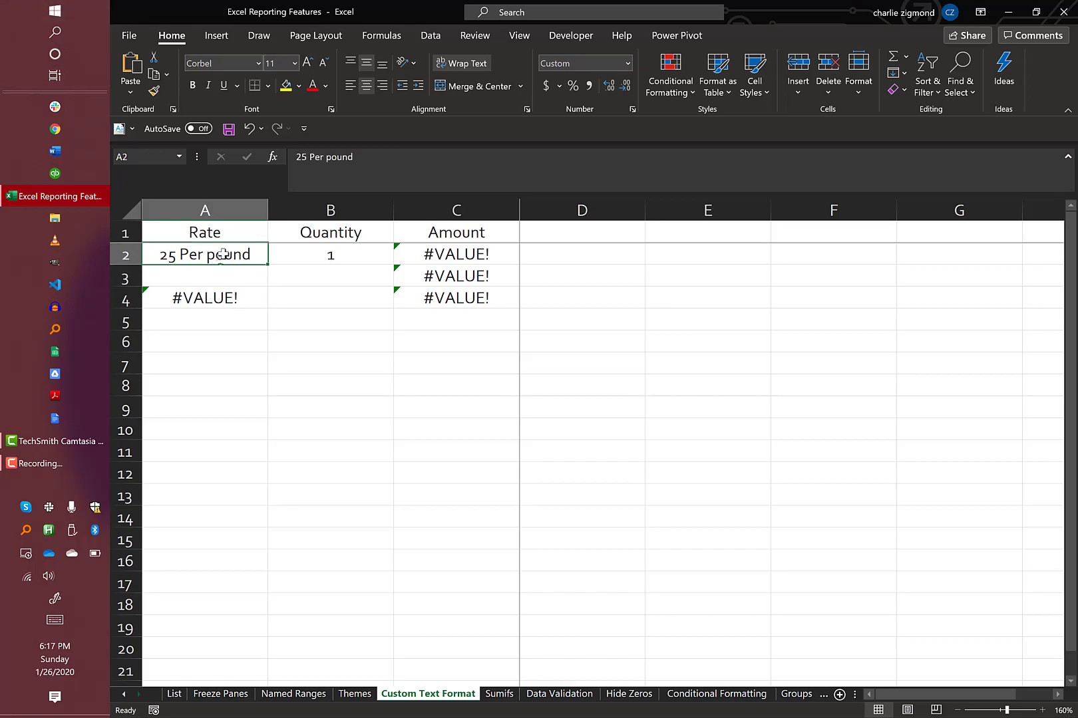
{"action": "type", "text": "76"}
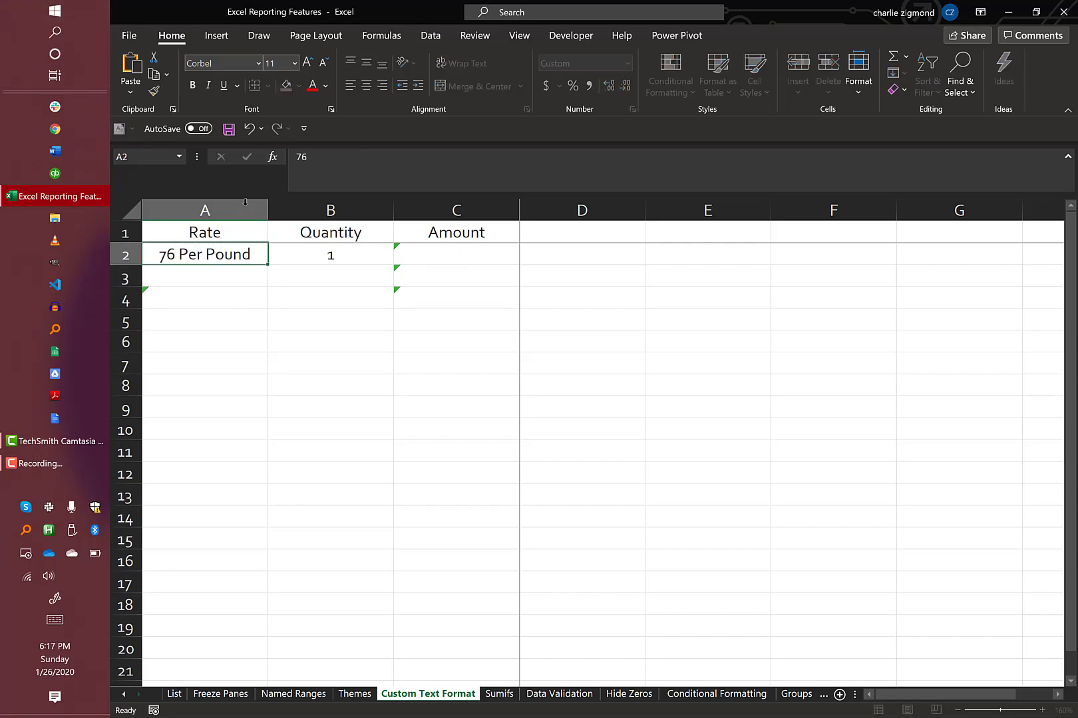
{"action": "key", "text": "Up"}
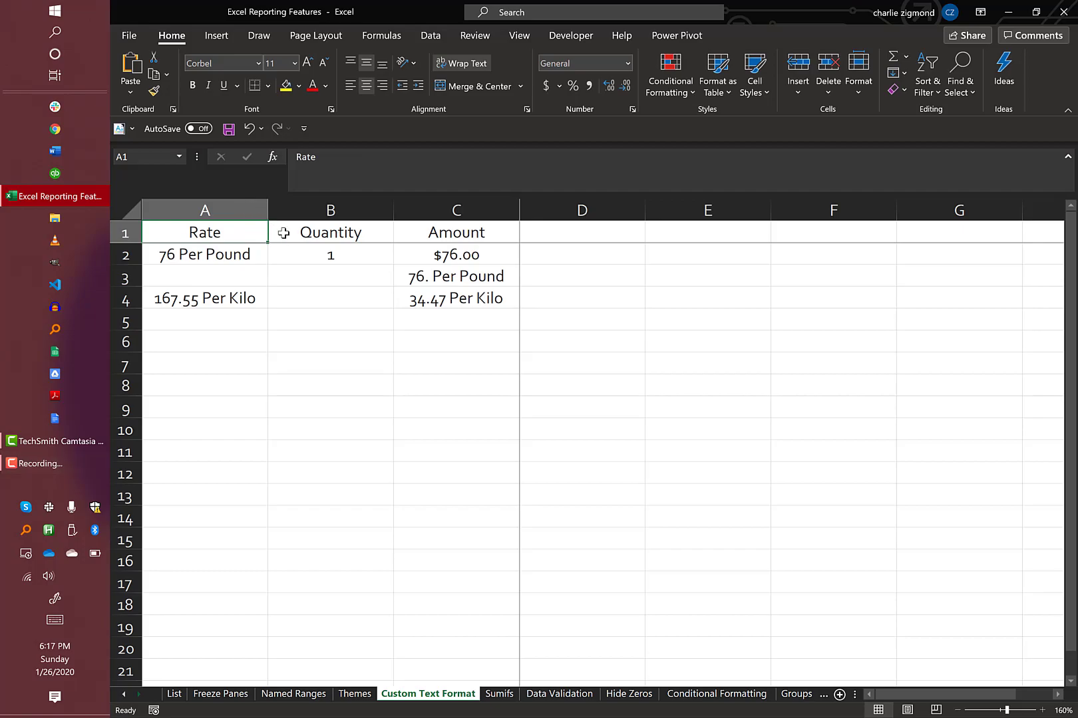
{"action": "left_click", "coordinate": [322, 258]}
{"action": "type", "text": "5"}
{"action": "key", "text": "Return"}
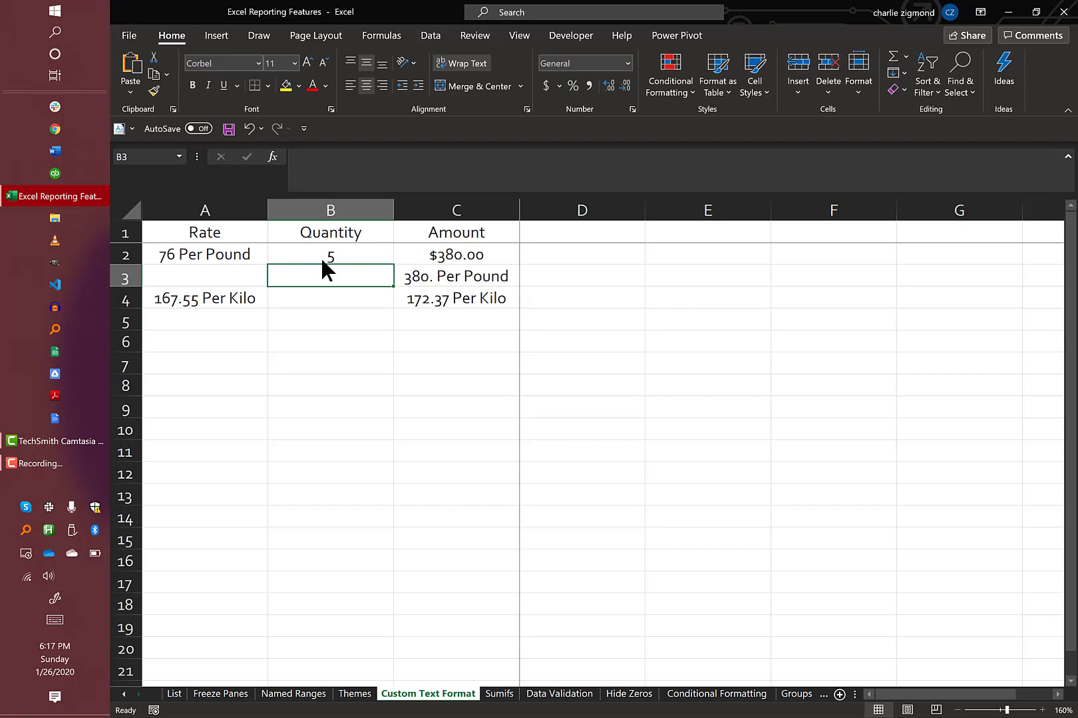
{"action": "left_click", "coordinate": [432, 295]}
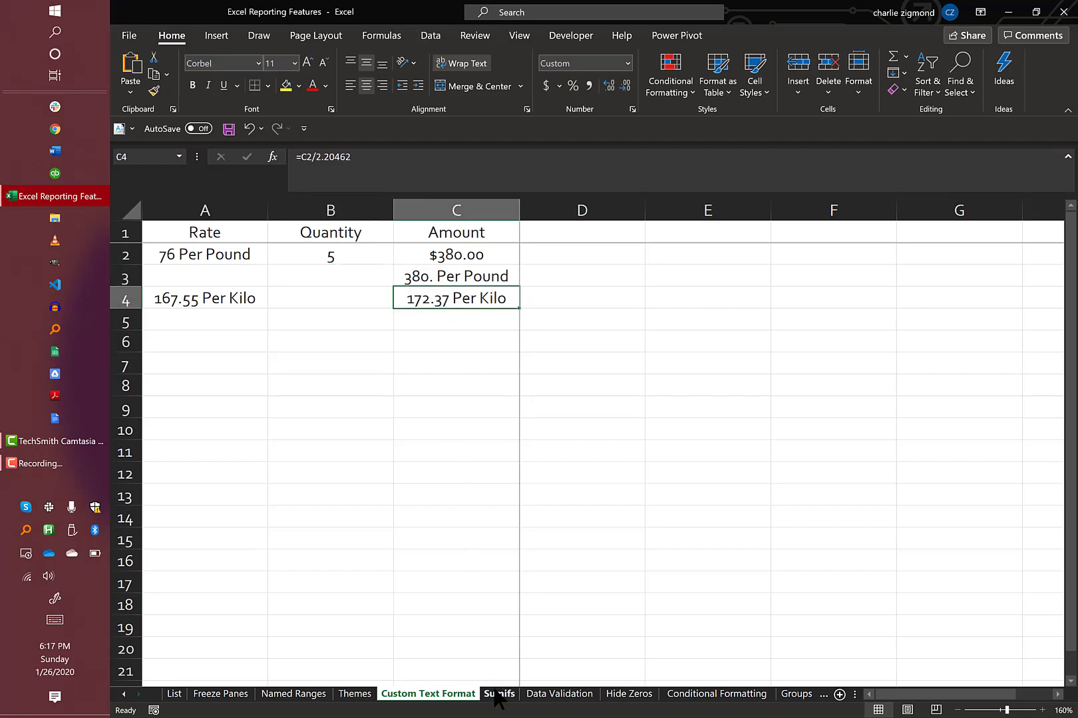
- On the Sumifs sheet, examine the entries in the Data table's Month, Category and Amount columns
{"action": "left_click", "coordinate": [498, 694]}
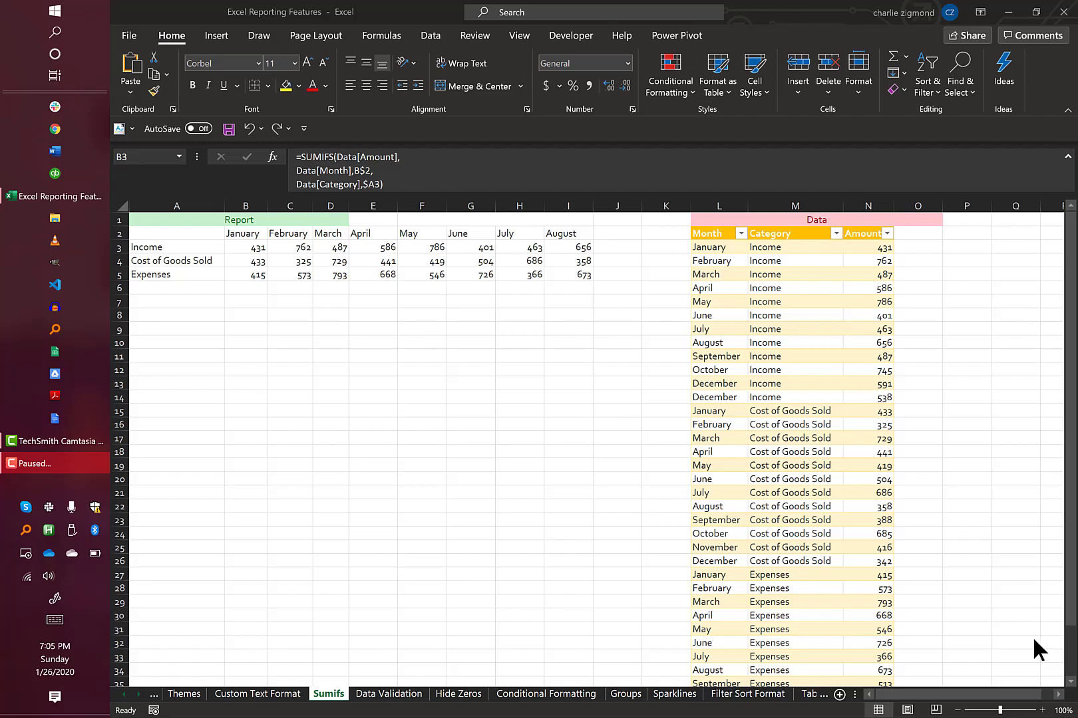
{"action": "key", "text": "F9"}
{"action": "left_click", "coordinate": [737, 288]}
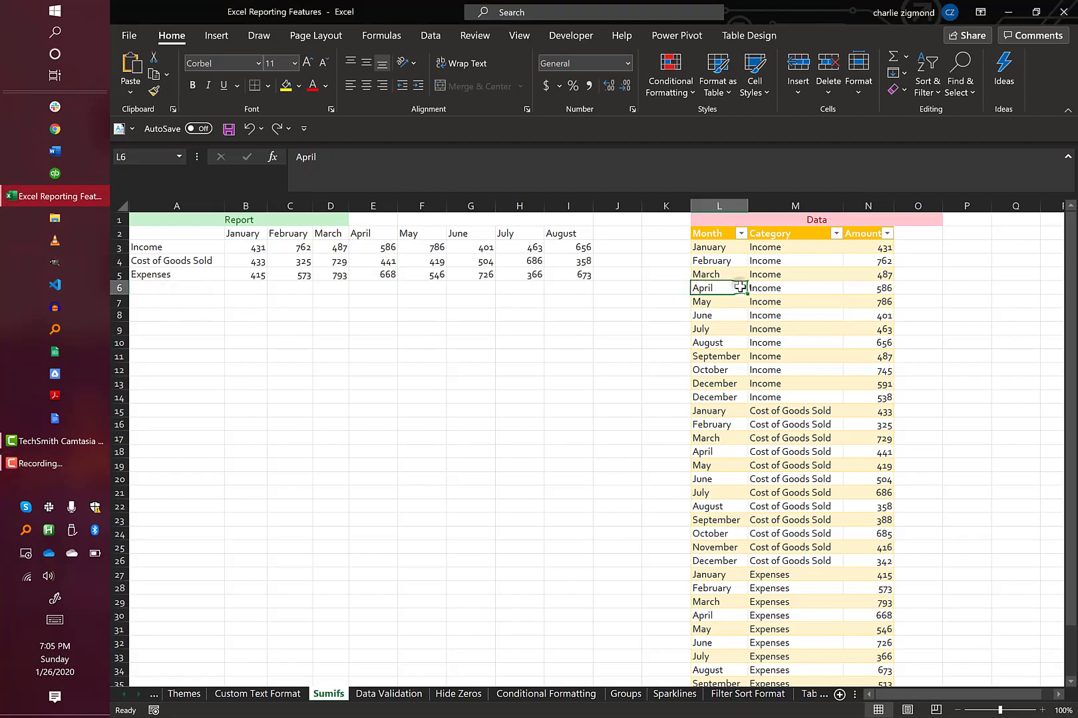
{"action": "left_click", "coordinate": [722, 247]}
{"action": "left_click", "coordinate": [765, 247]}
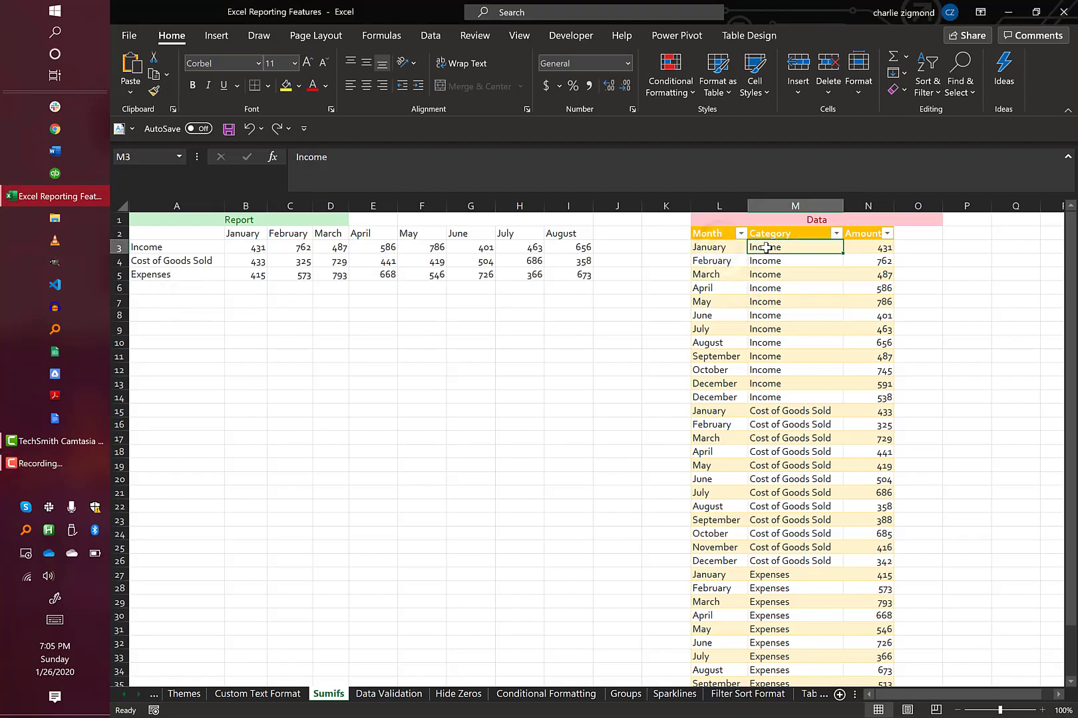
{"action": "left_click", "coordinate": [764, 424]}
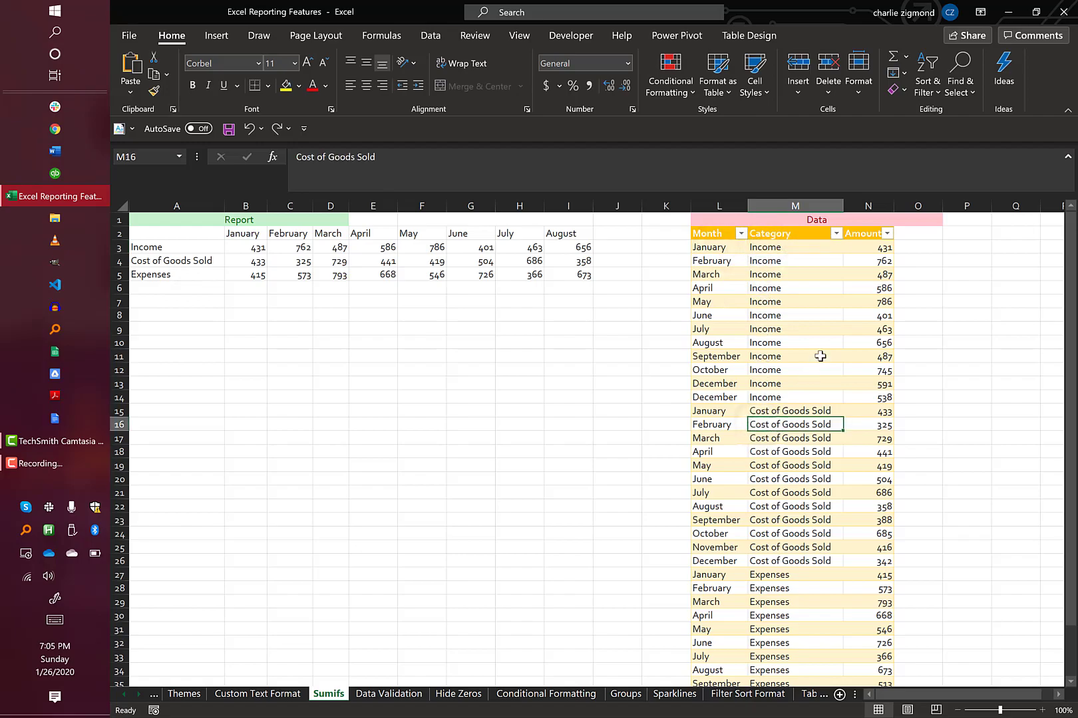
{"action": "left_click", "coordinate": [878, 288]}
{"action": "left_click", "coordinate": [862, 356]}
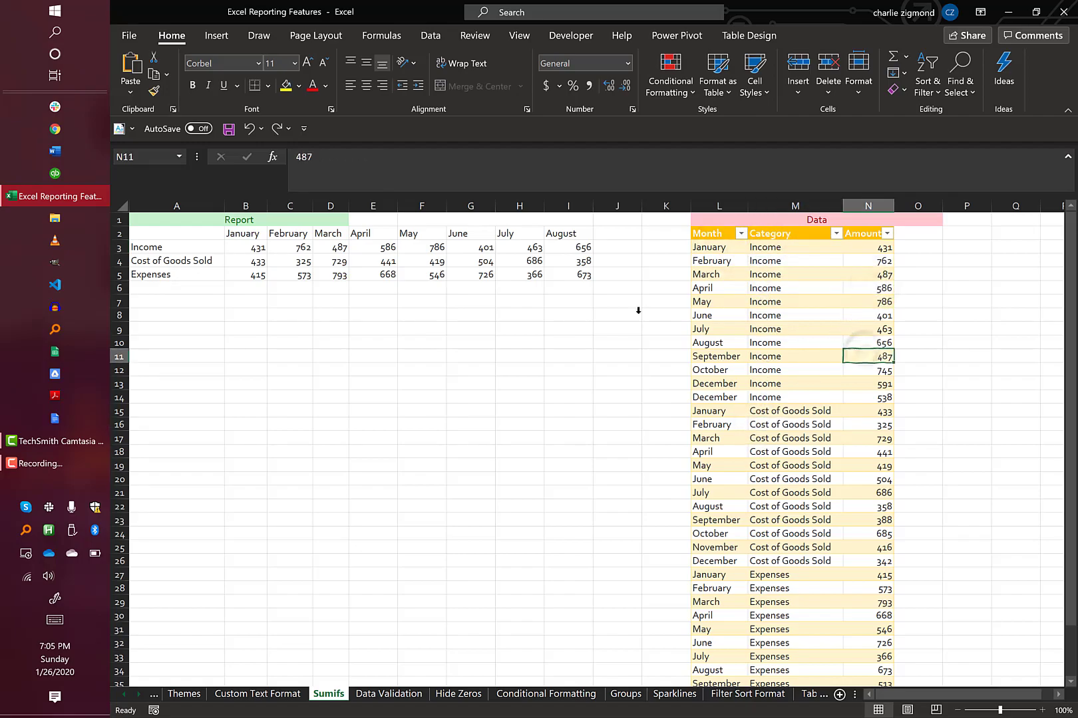
- Inspect the SUMIFS formula in cell B3 argument by argument, from the sum range through the month and category criteria
{"action": "left_click", "coordinate": [256, 247]}
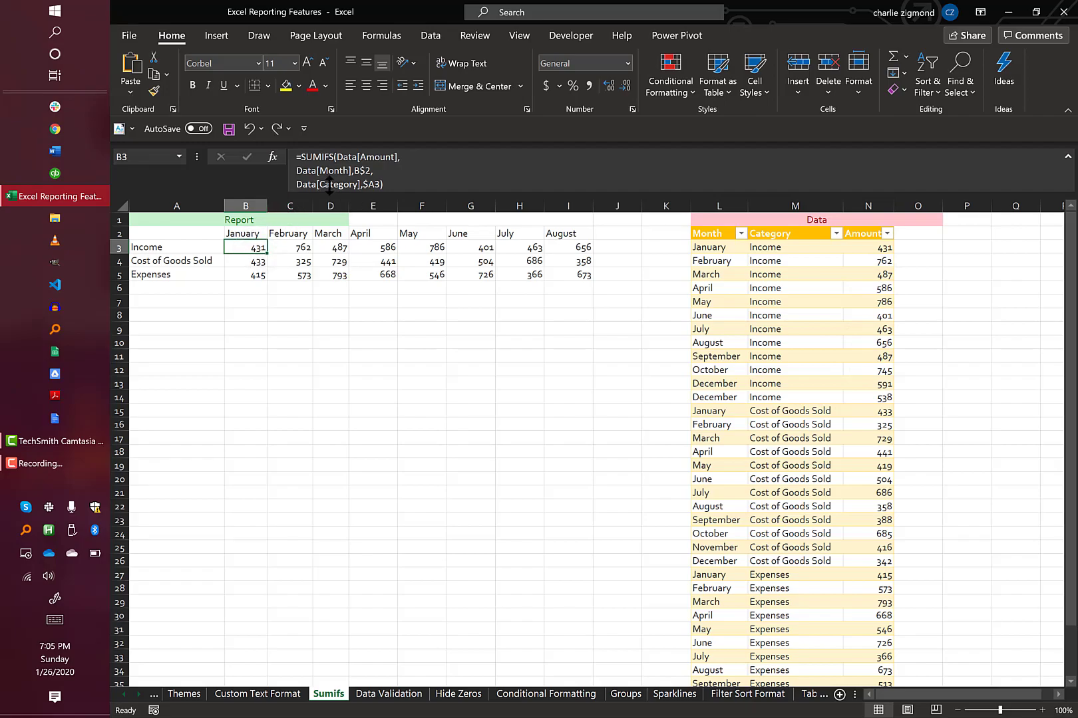
{"action": "left_click", "coordinate": [351, 159]}
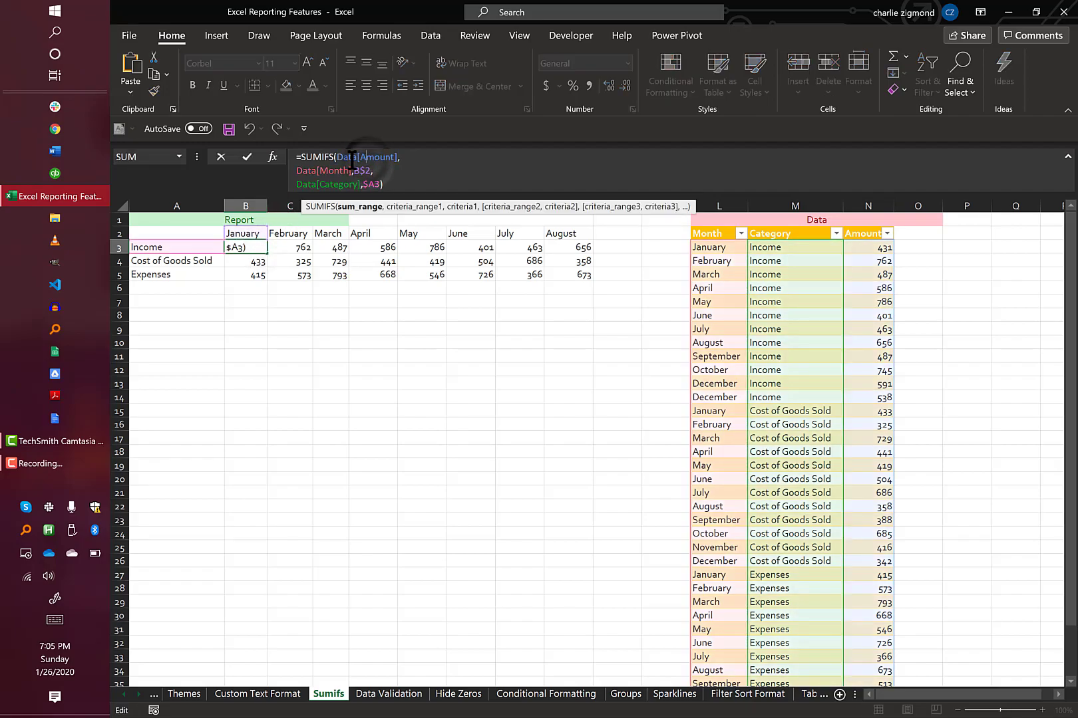
{"action": "left_click", "coordinate": [355, 166]}
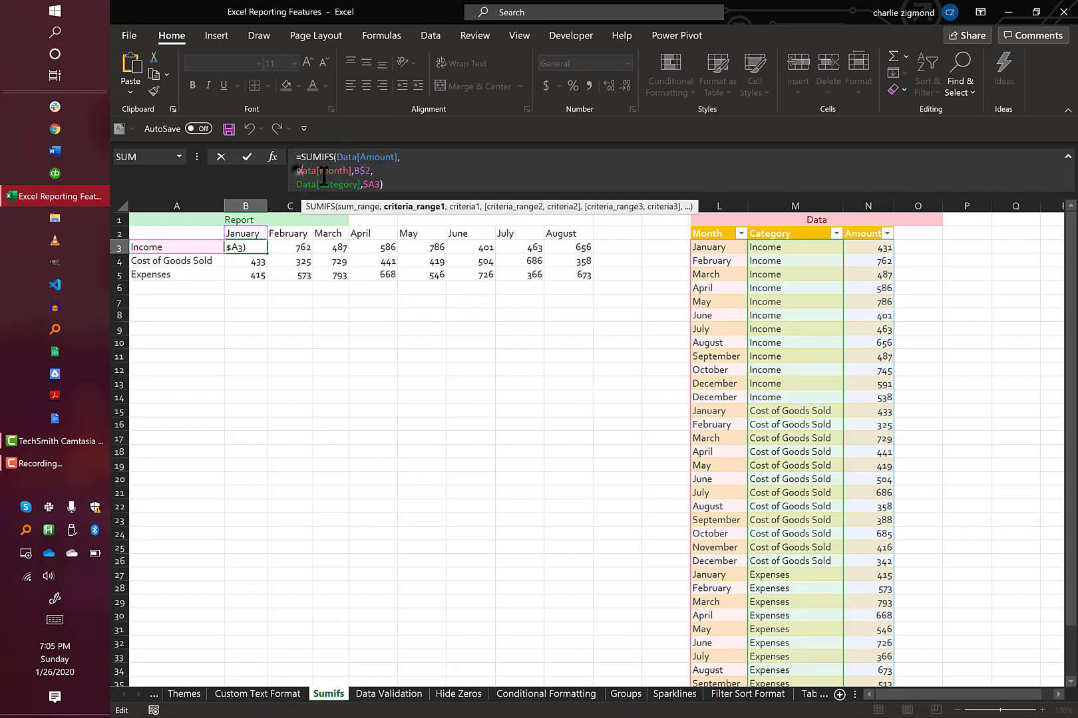
{"action": "left_click", "coordinate": [367, 175]}
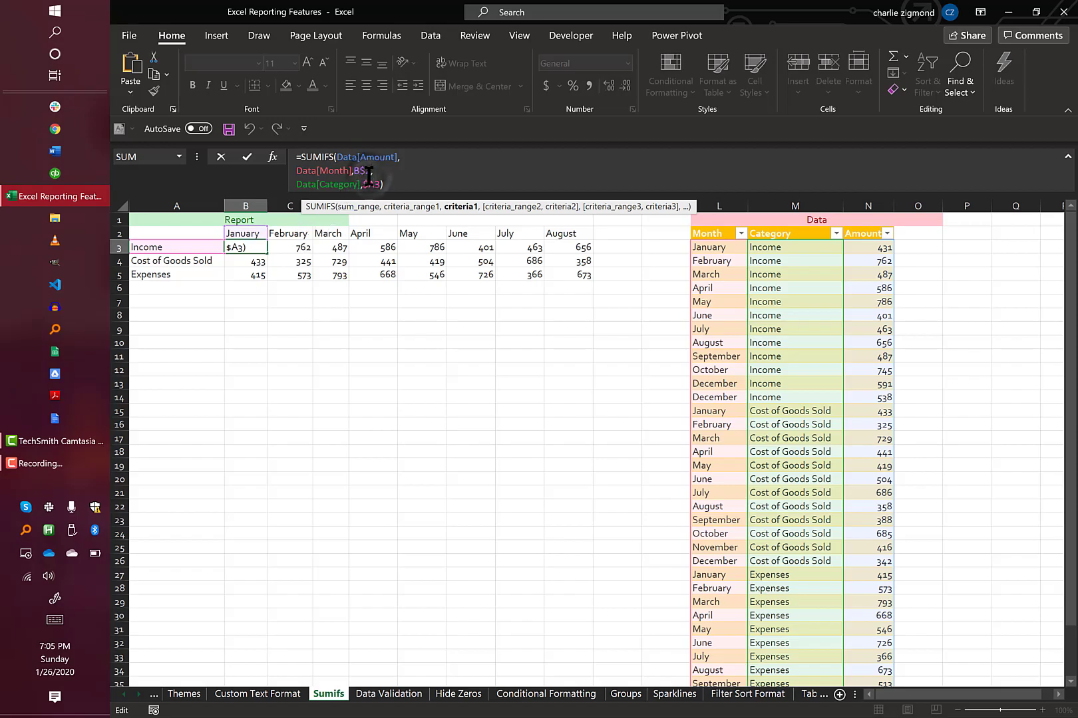
{"action": "left_click", "coordinate": [319, 178]}
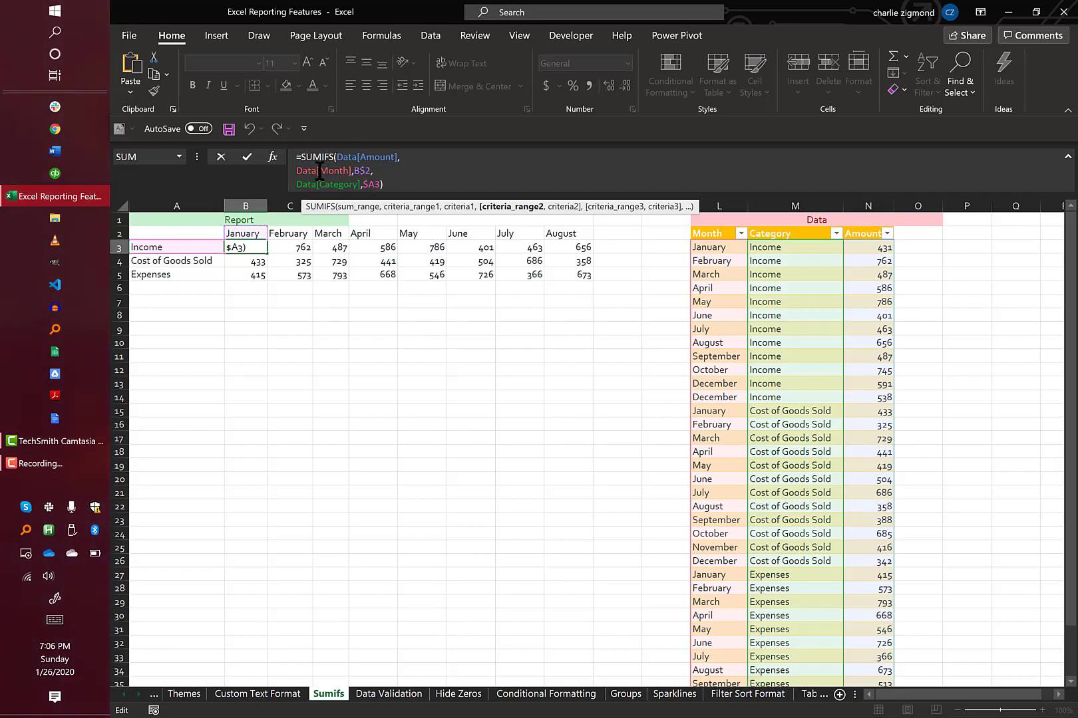
{"action": "key", "text": "ctrl+Return"}
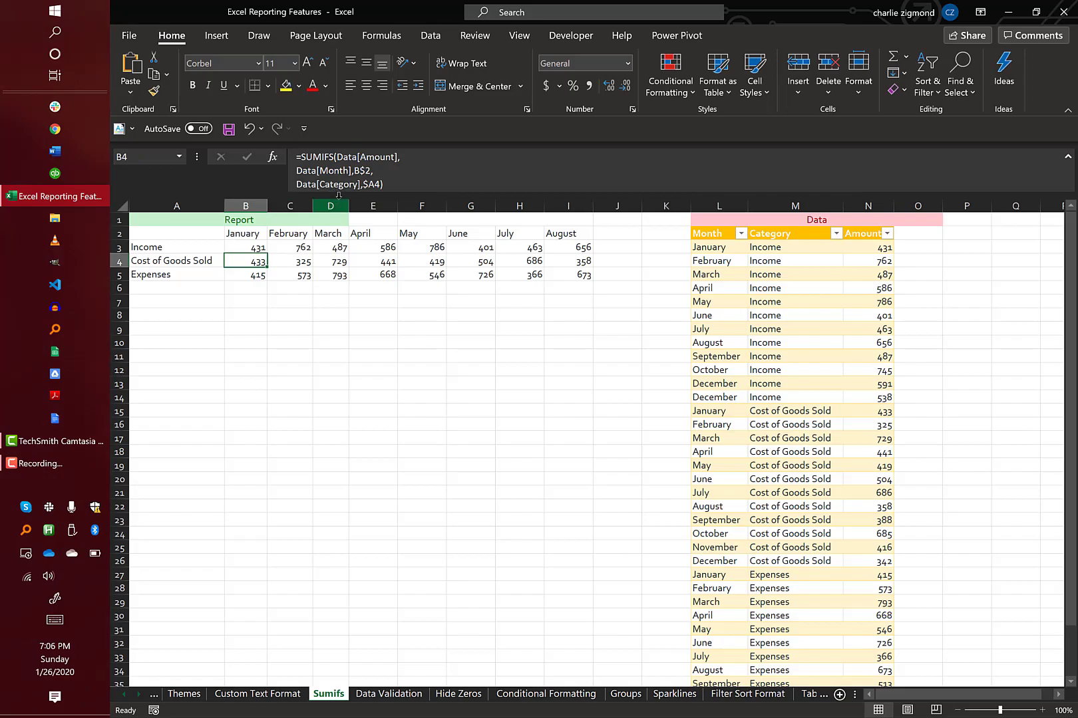
- Copy the SUMIFS formula from B3 down and across the whole report range B3:I5
{"action": "key", "text": "ctrl+c"}
{"action": "key", "text": "shift+Down"}
{"action": "key", "text": "shift+Down"}
{"action": "key", "text": "ctrl+v"}
{"action": "key", "text": "ctrl+shift+Right"}
{"action": "key", "text": "ctrl+v"}
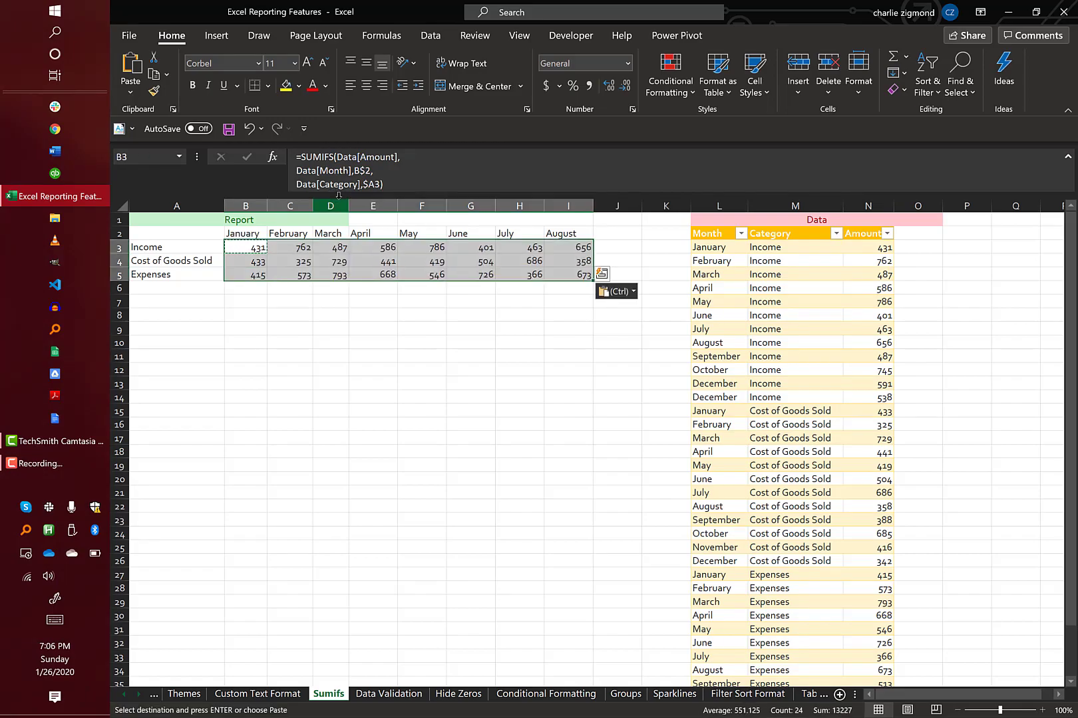
- Check the cell references of the copied SUMIFS formula in D5 without changing it
{"action": "left_click", "coordinate": [319, 273]}
{"action": "double_click", "coordinate": [319, 274]}
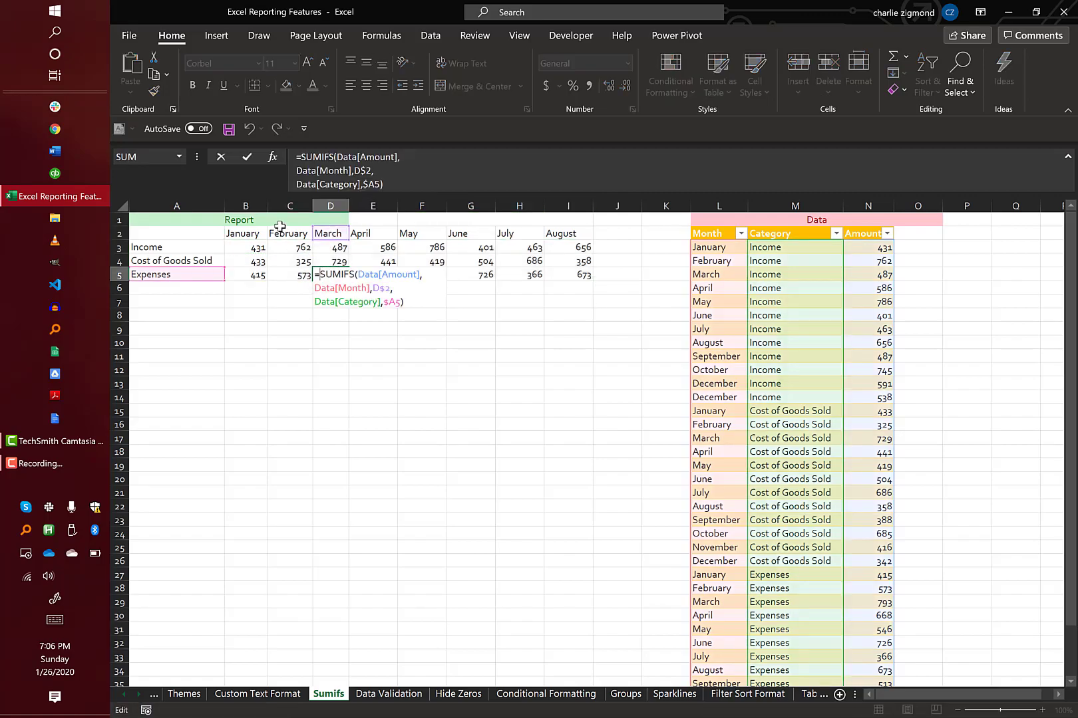
{"action": "key", "text": "Escape"}
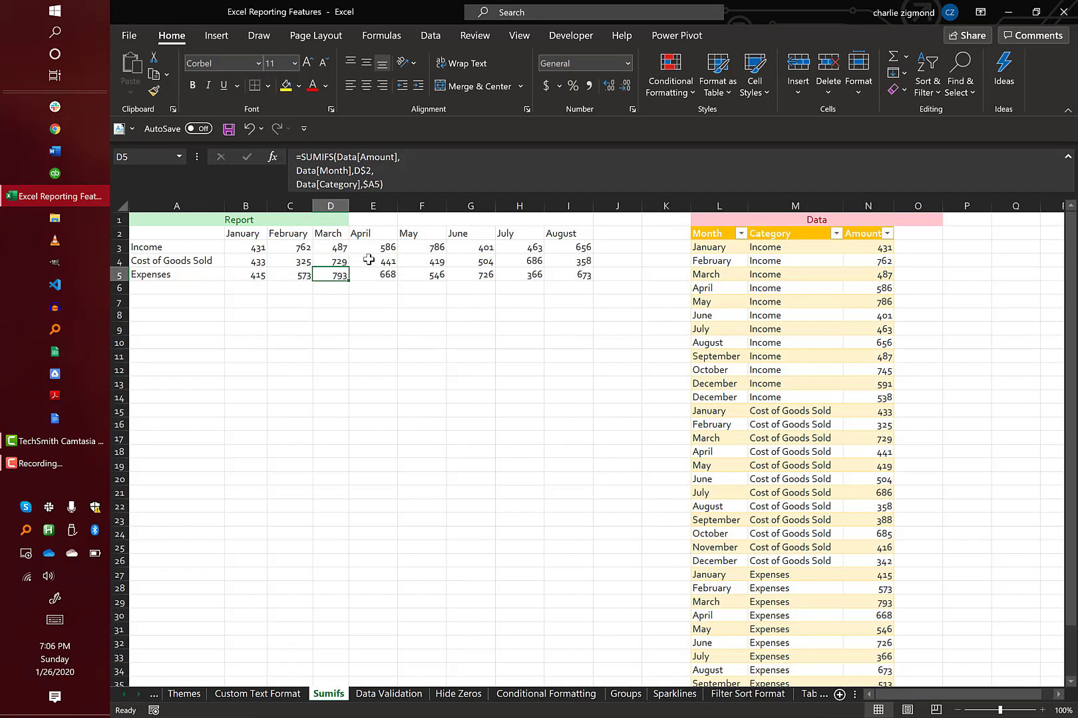
{"action": "left_click", "coordinate": [367, 260]}
- Change the report category in cell A3 to "Cost of Goods Sold"
{"action": "left_click", "coordinate": [140, 248]}
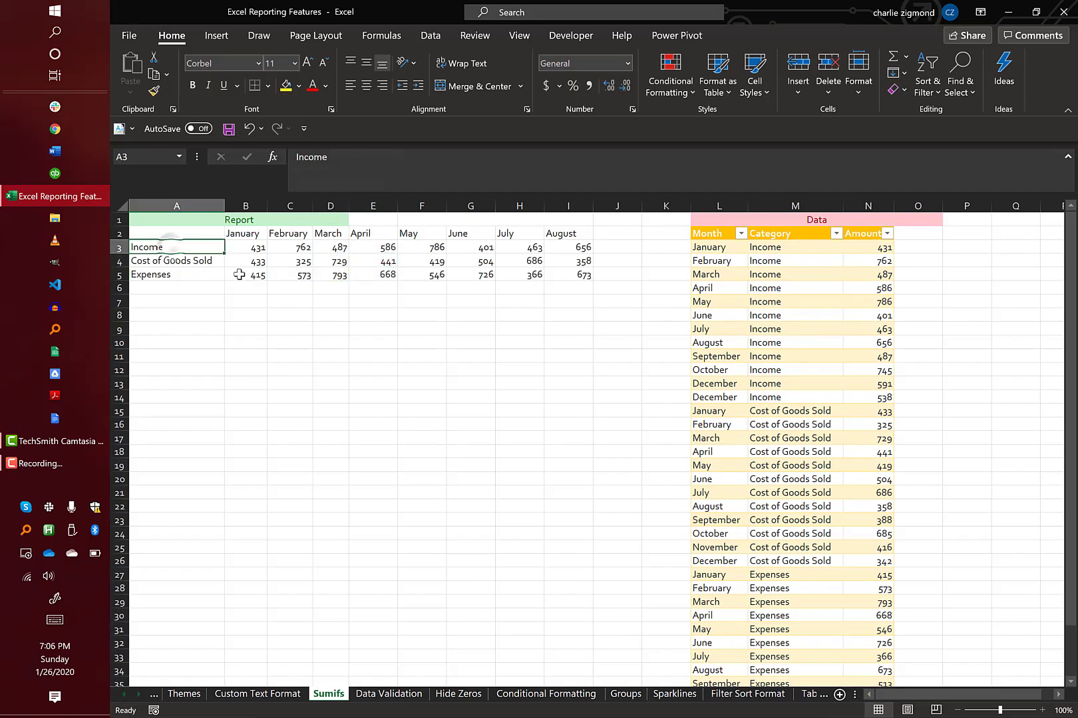
{"action": "type", "text": "Cost of Goods Sold"}
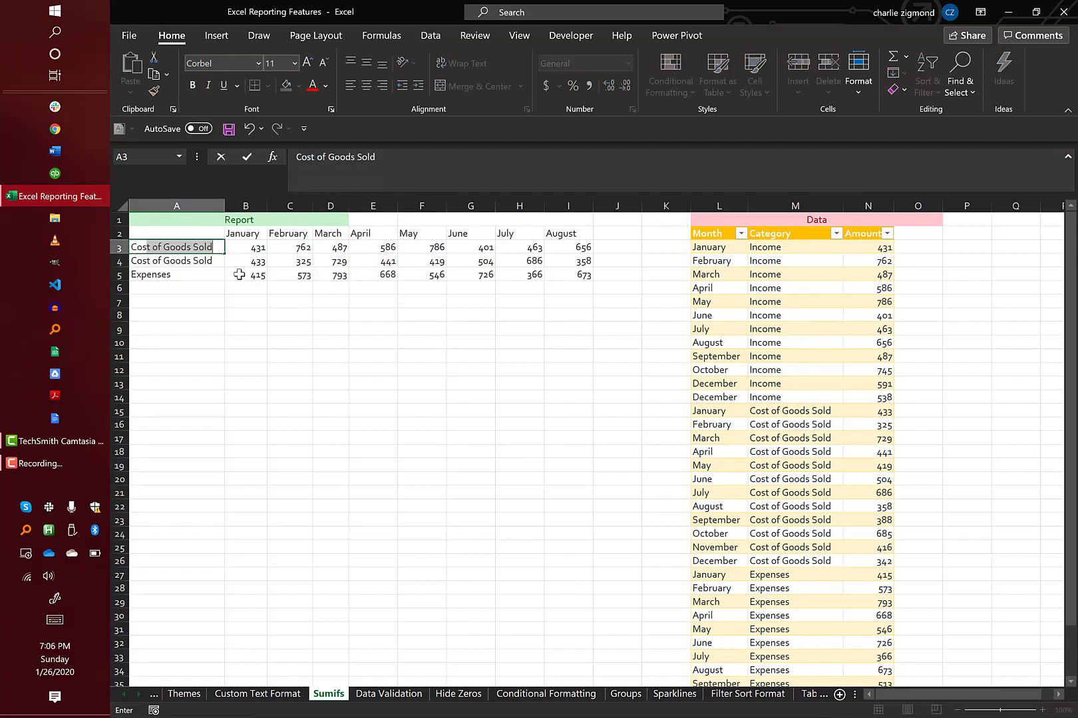
{"action": "key", "text": "Return"}
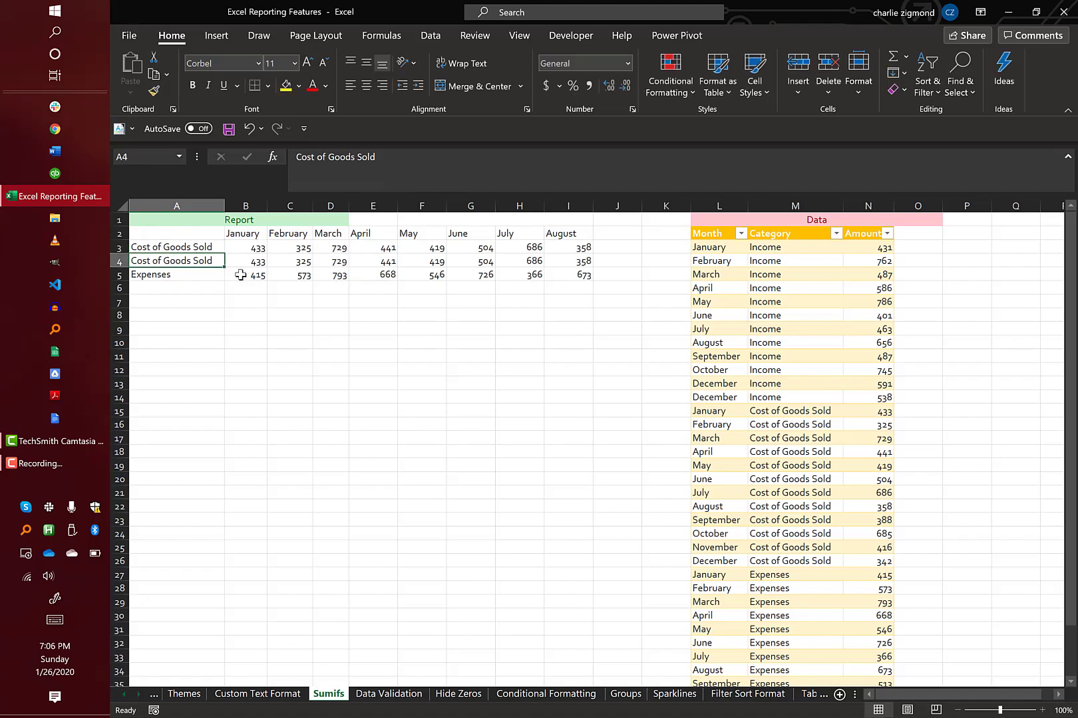
- Fill the Data table's entire Category column with "Expenses" copied from cell M27
{"action": "left_click", "coordinate": [832, 421]}
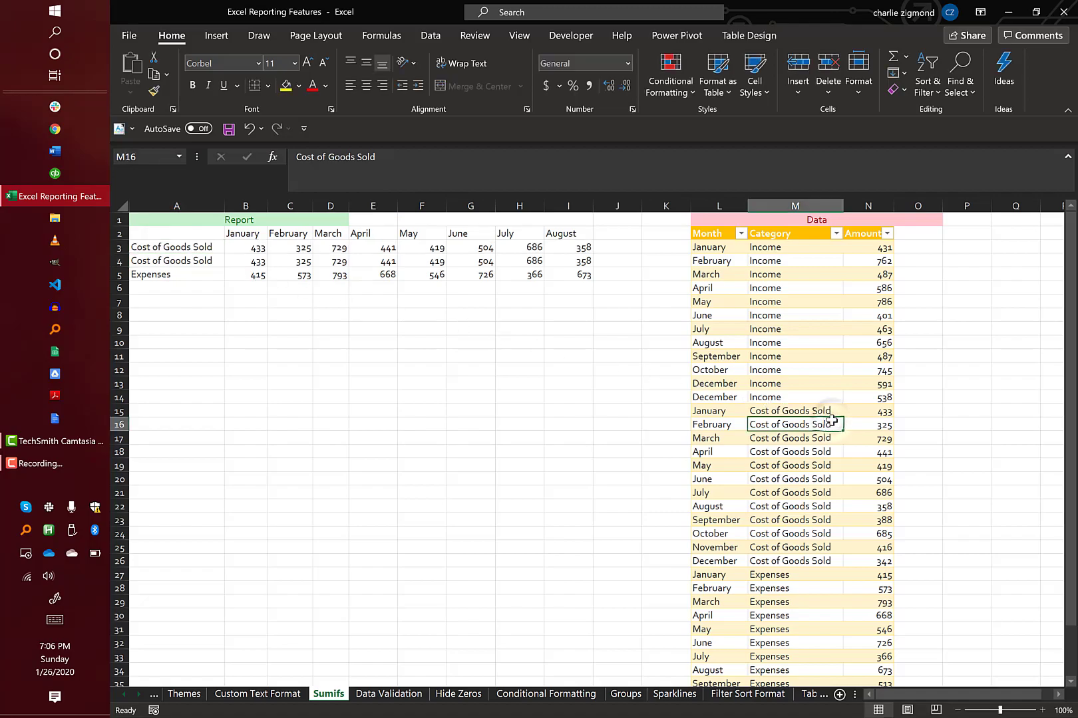
{"action": "left_click", "coordinate": [798, 298]}
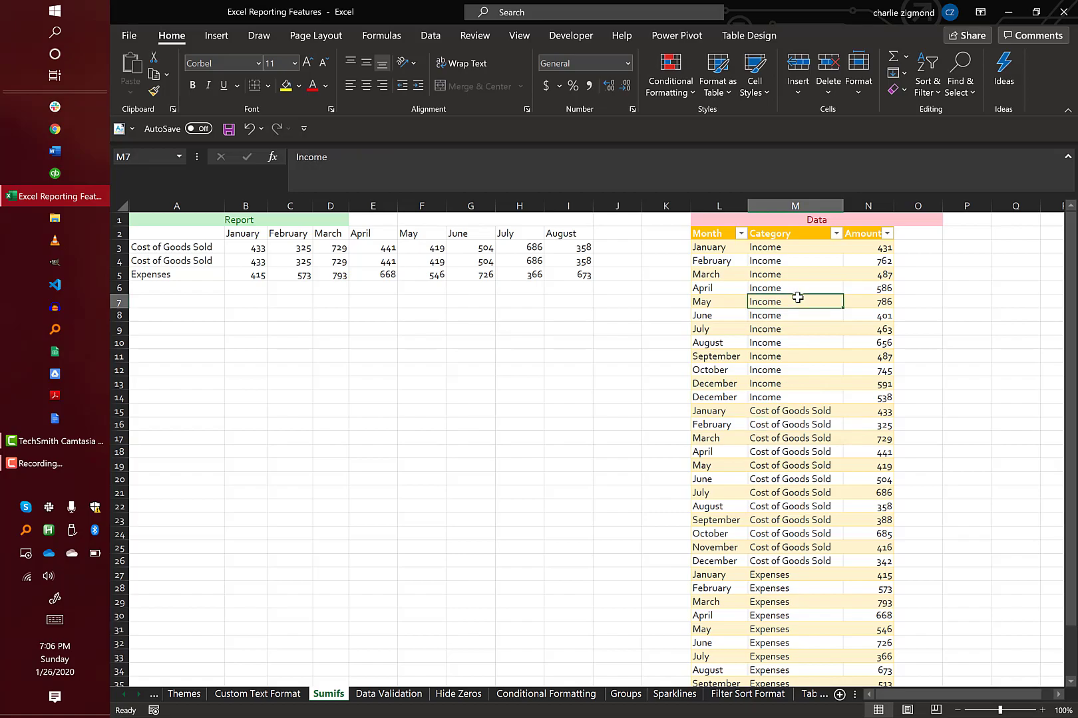
{"action": "left_click", "coordinate": [776, 410]}
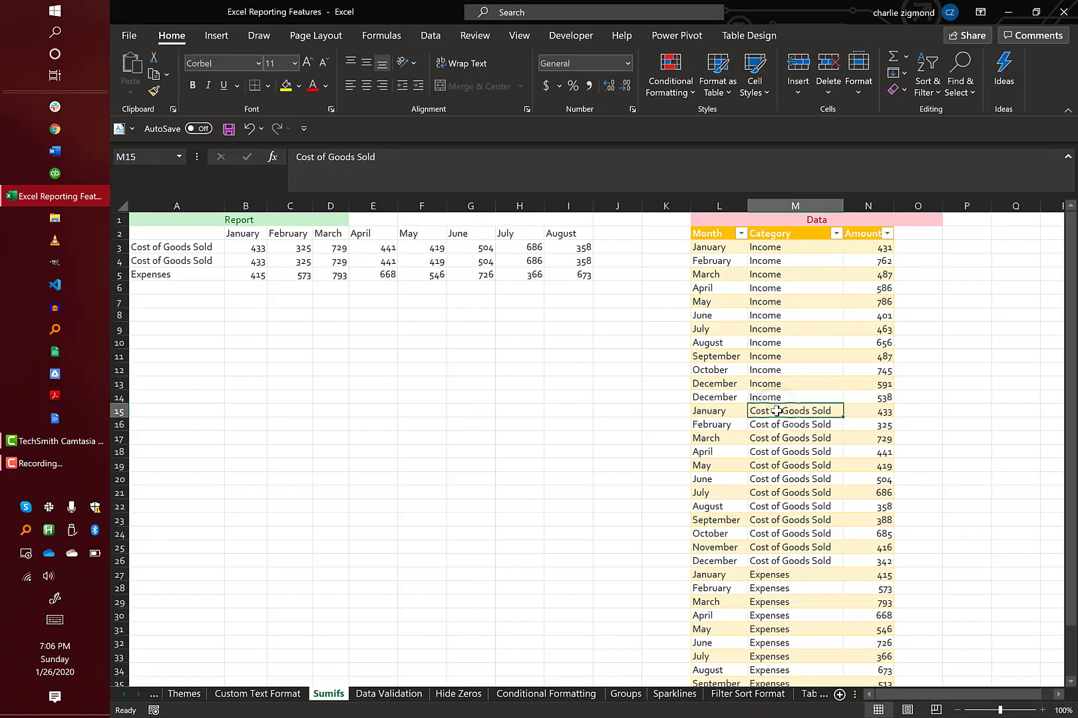
{"action": "key", "text": "ctrl+c"}
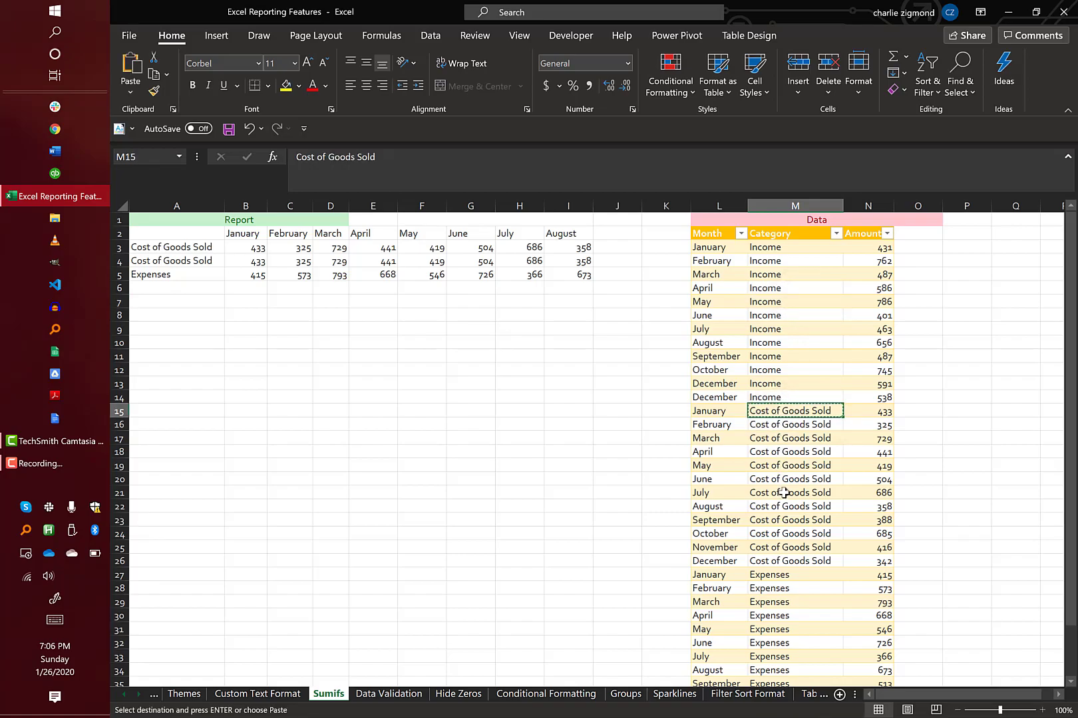
{"action": "left_click", "coordinate": [790, 574]}
{"action": "key", "text": "ctrl+c"}
{"action": "key", "text": "ctrl+space"}
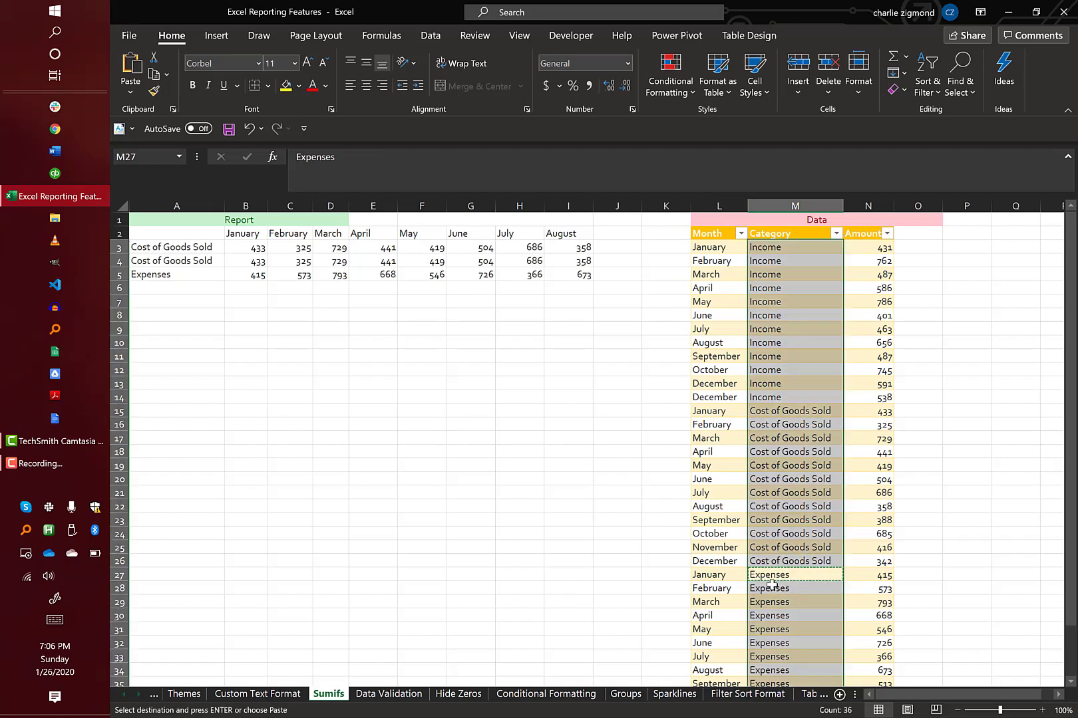
{"action": "key", "text": "ctrl+v"}
{"action": "left_click", "coordinate": [849, 409]}
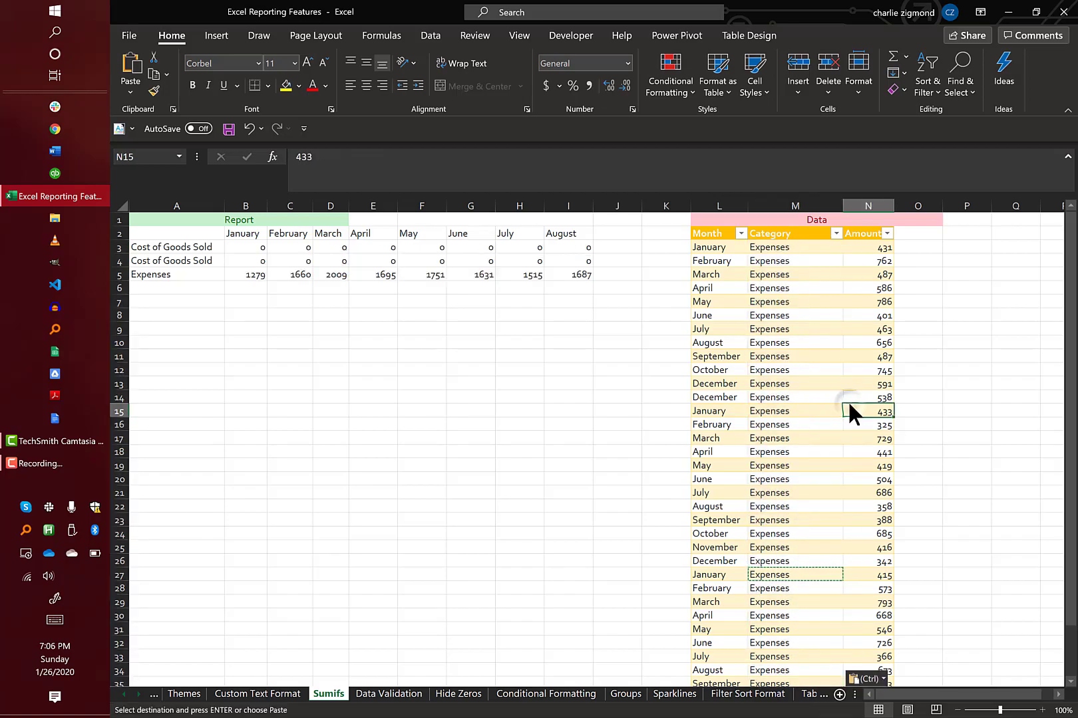
- Compare the SUMIFS formulas in B5 and B4 with the categories down the full length of the Data table
{"action": "left_click", "coordinate": [247, 277]}
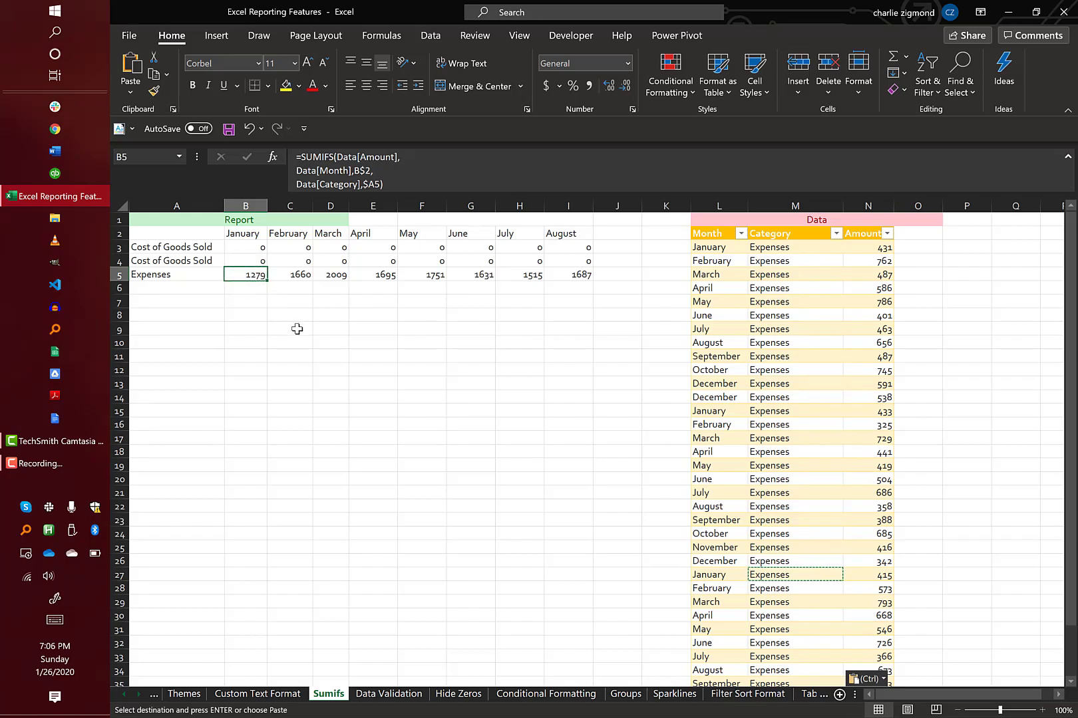
{"action": "left_click", "coordinate": [787, 369]}
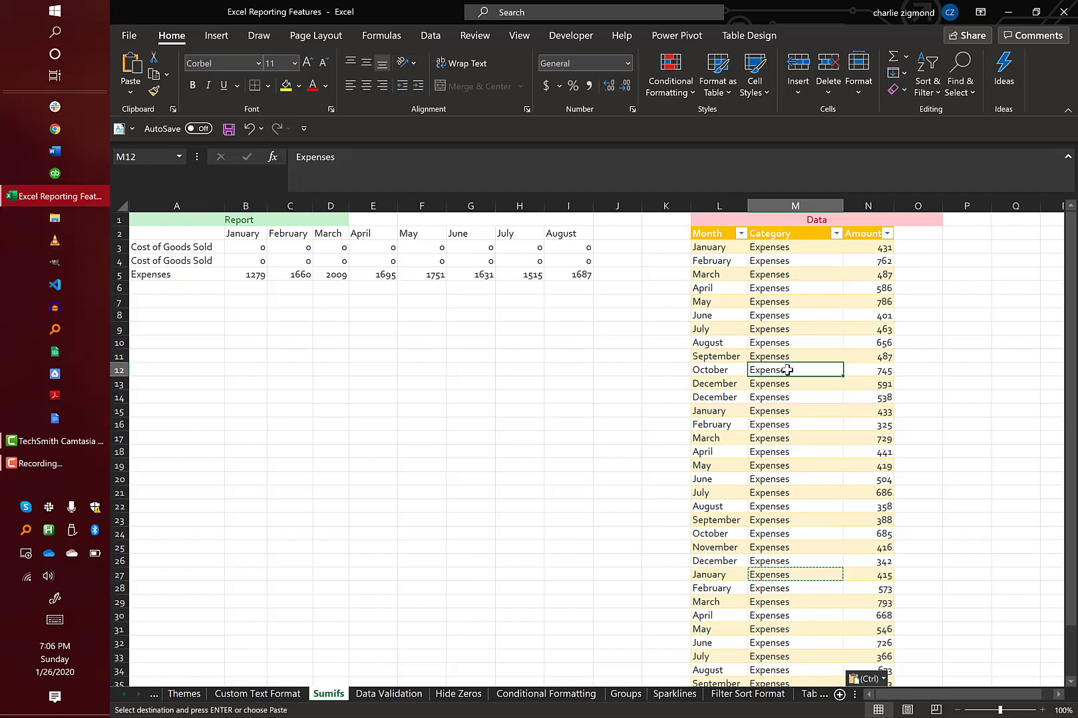
{"action": "scroll", "coordinate": [785, 370], "scroll_direction": "down", "scroll_amount": 4}
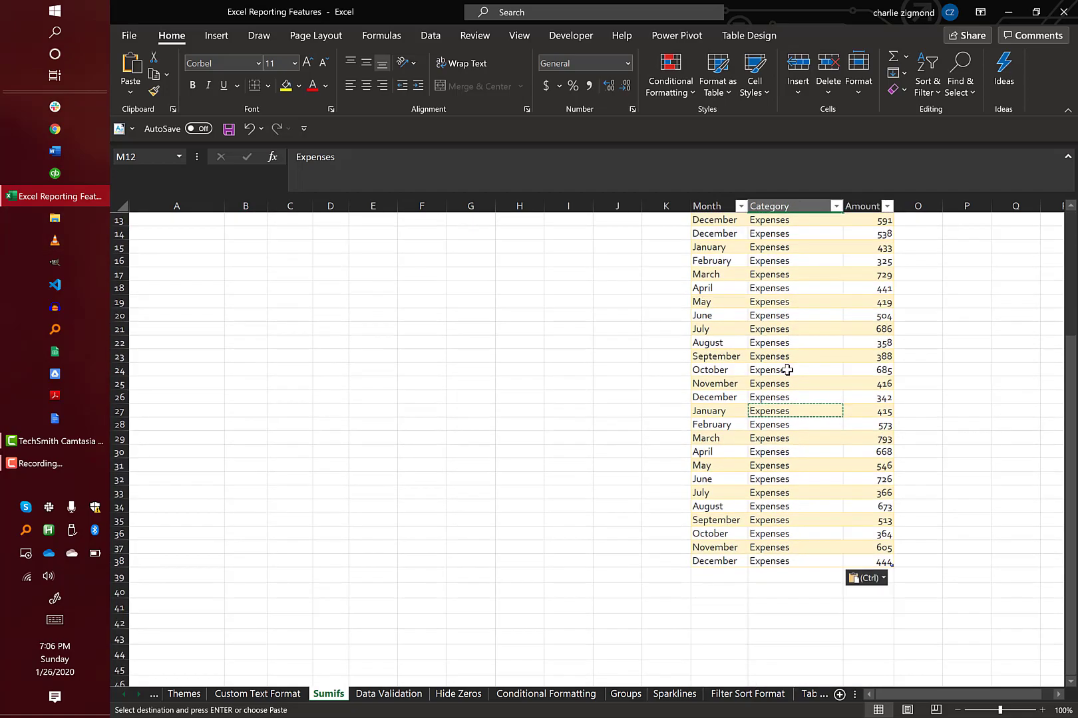
{"action": "scroll", "coordinate": [787, 370], "scroll_direction": "up", "scroll_amount": 4}
{"action": "left_click", "coordinate": [247, 262]}
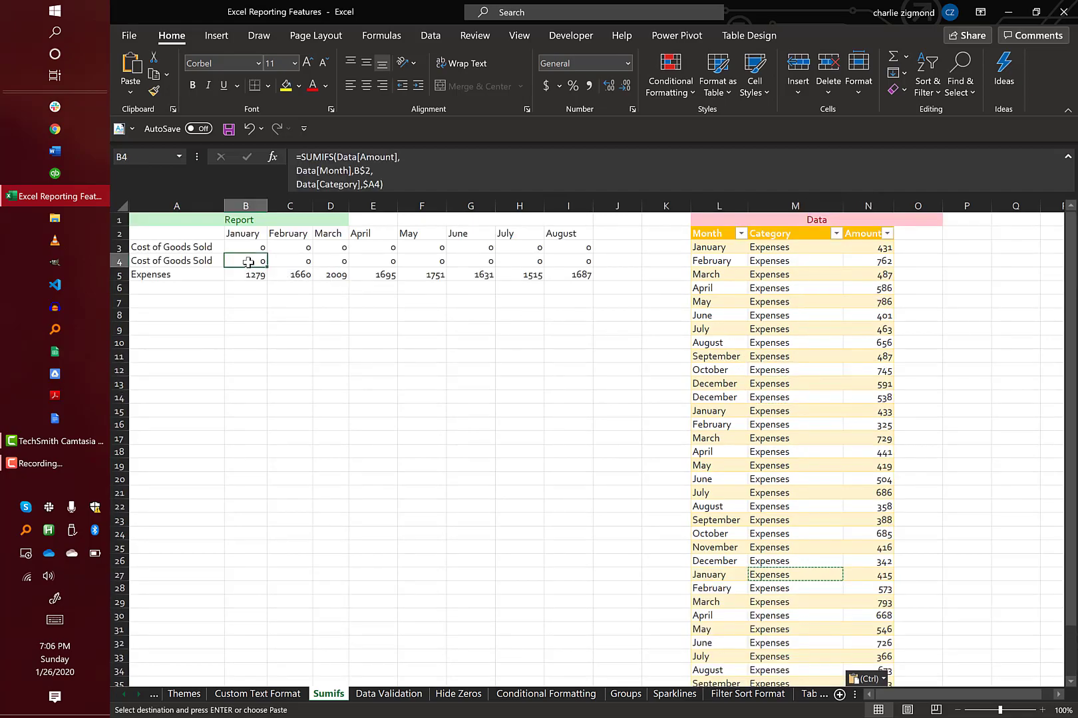
{"action": "left_click", "coordinate": [346, 157]}
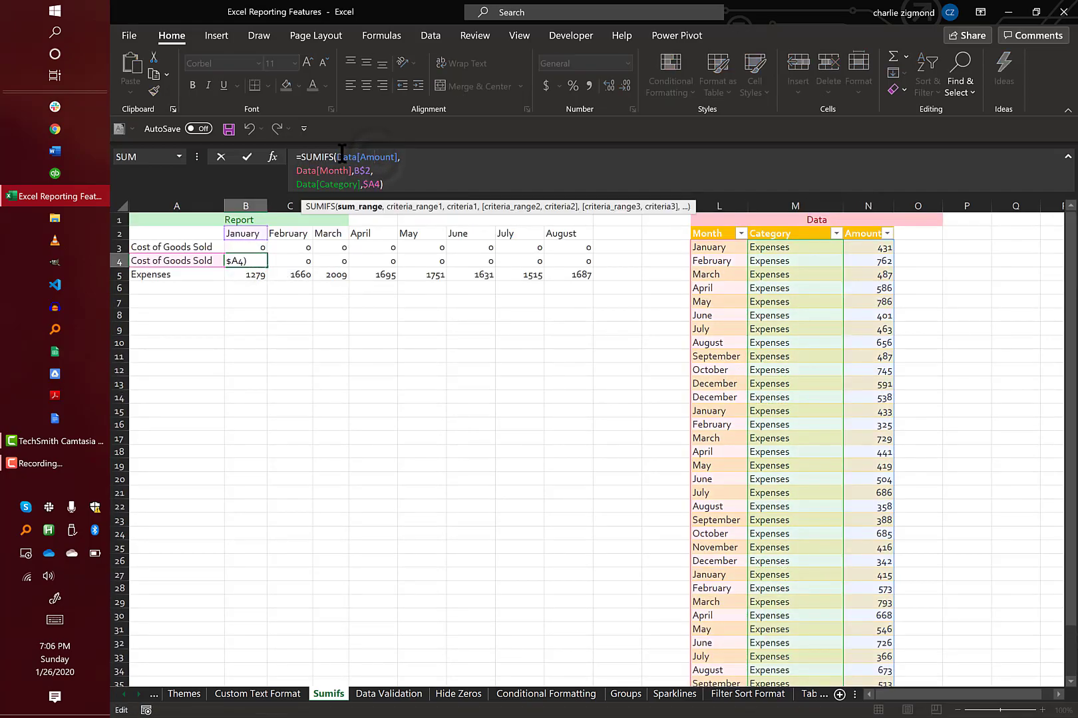
{"action": "key", "text": "Return"}
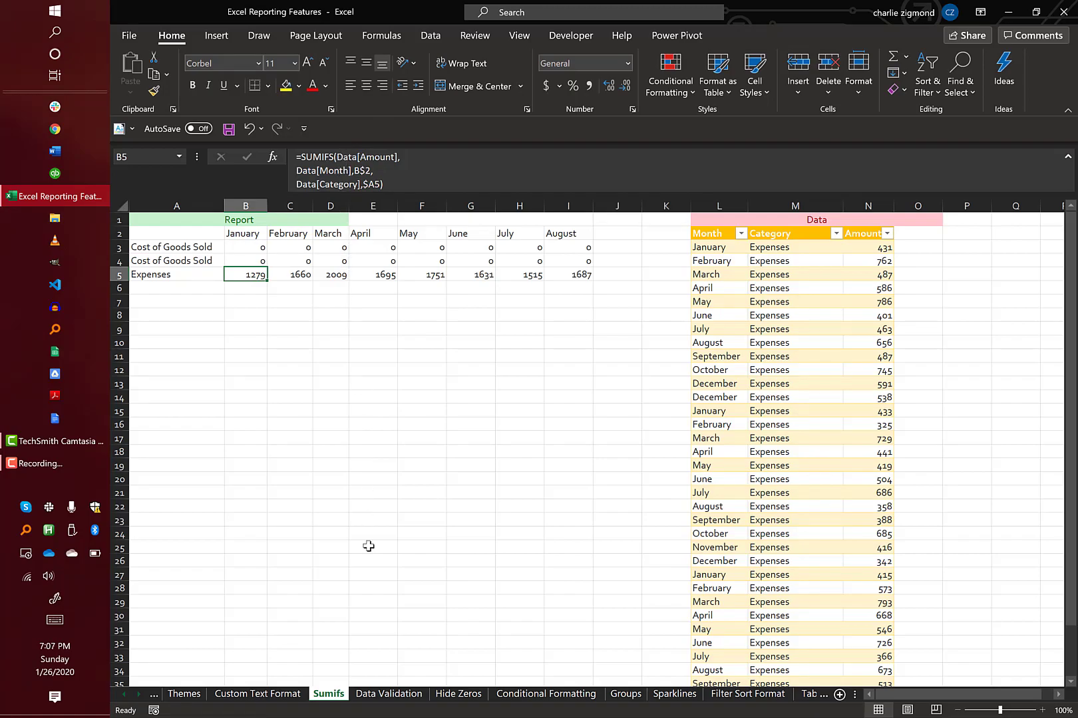
- On the Data Validation sheet, inspect the validated category cells M5 in the Data table and A3 in the report
{"action": "left_click", "coordinate": [386, 694]}
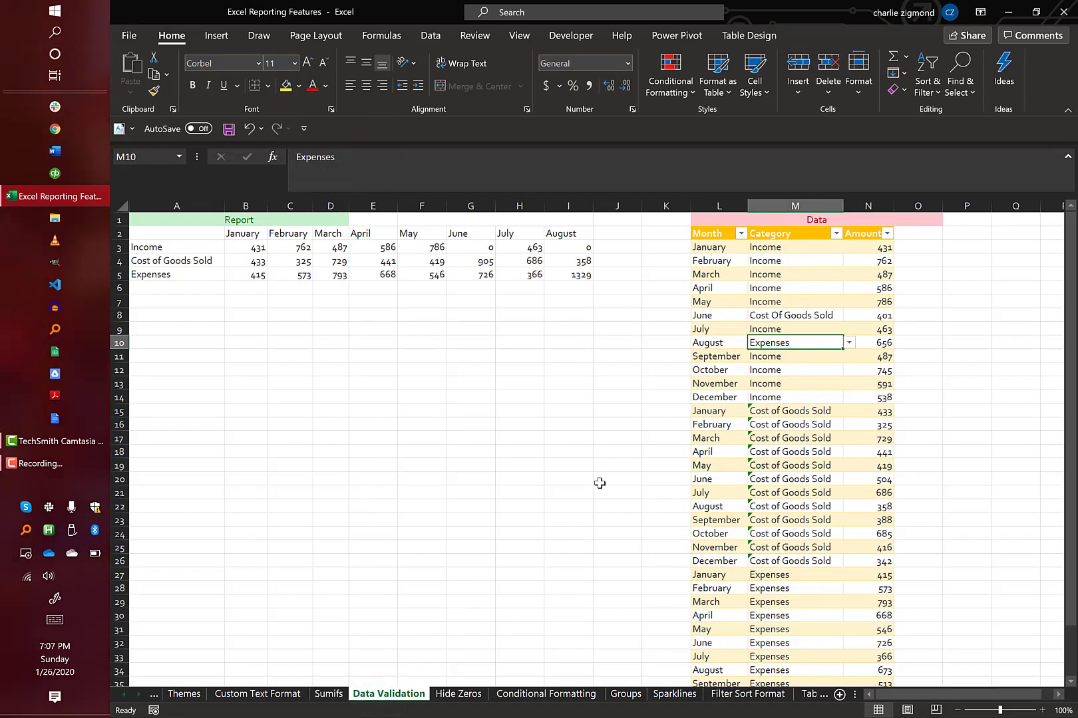
{"action": "left_click", "coordinate": [820, 275]}
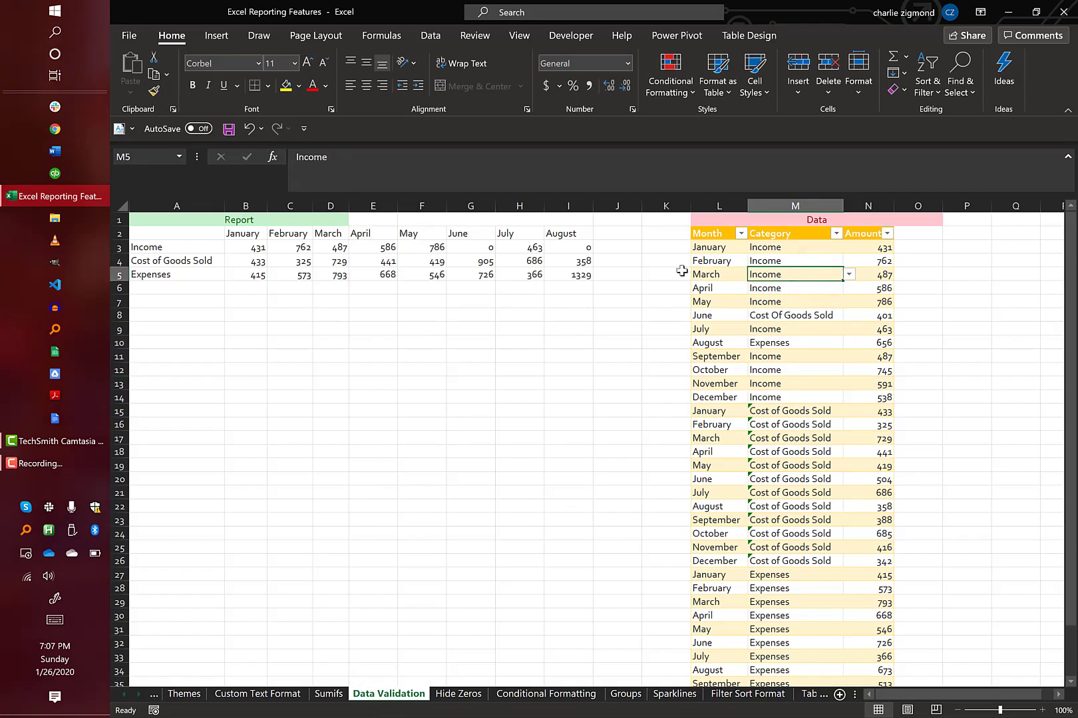
{"action": "left_click", "coordinate": [192, 247]}
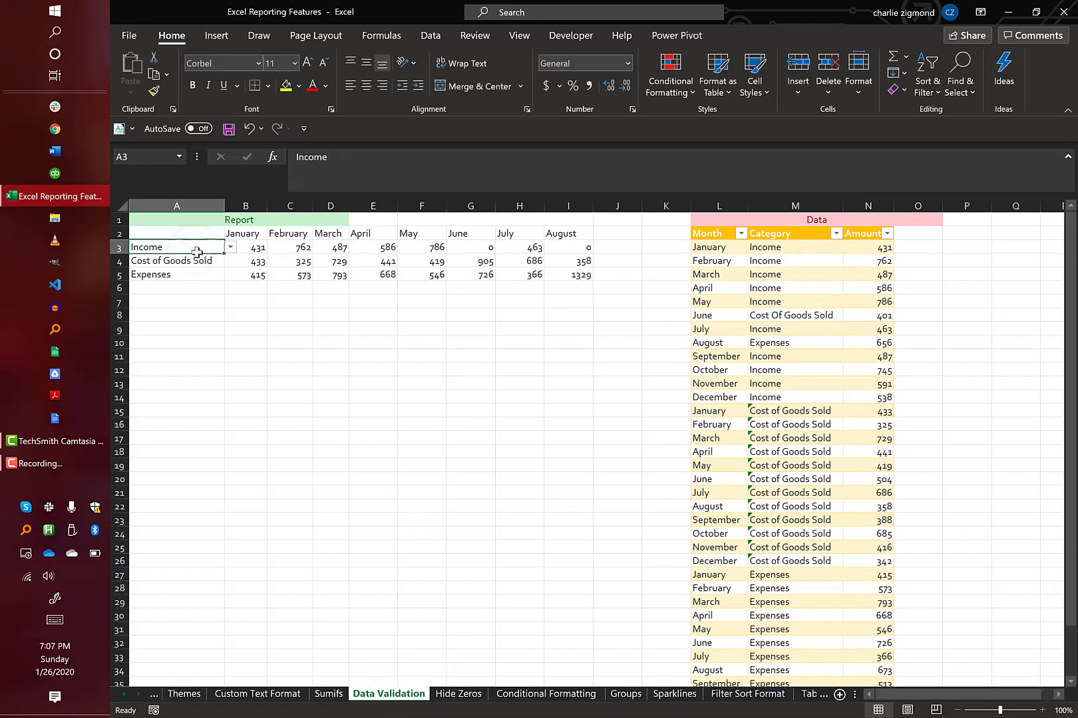
- Switch the report category in cell A3 to "Cost Of Goods Sold" and finally to "Expenses", using its validation list
{"action": "left_click", "coordinate": [436, 36]}
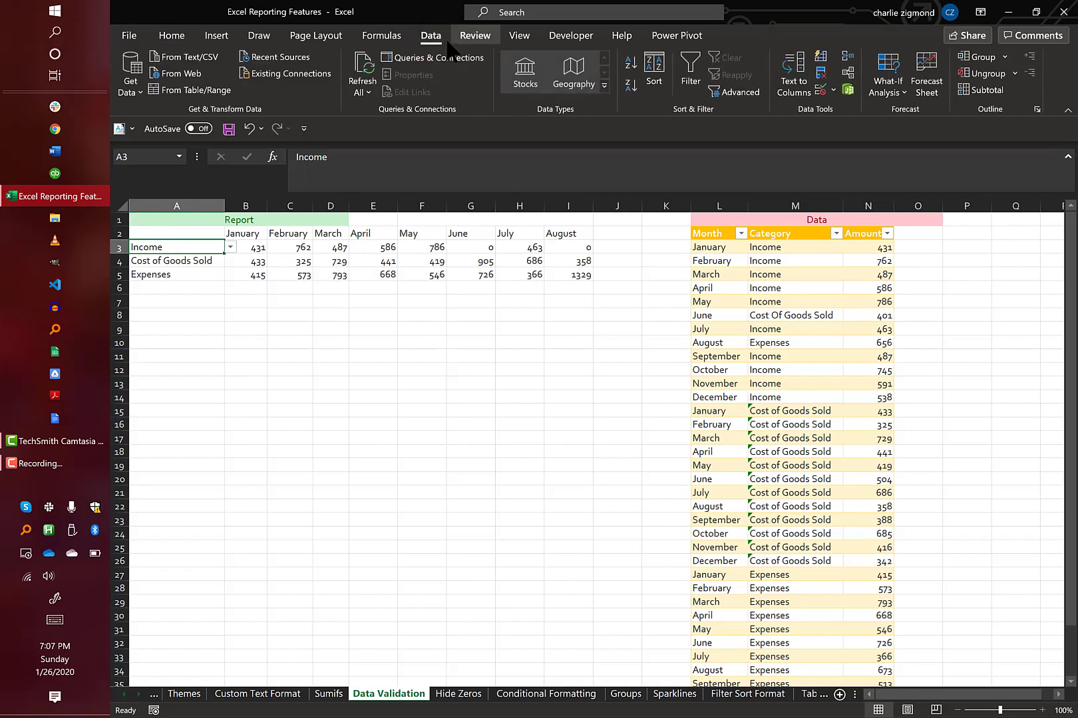
{"action": "left_click", "coordinate": [265, 236]}
{"action": "left_click", "coordinate": [210, 245]}
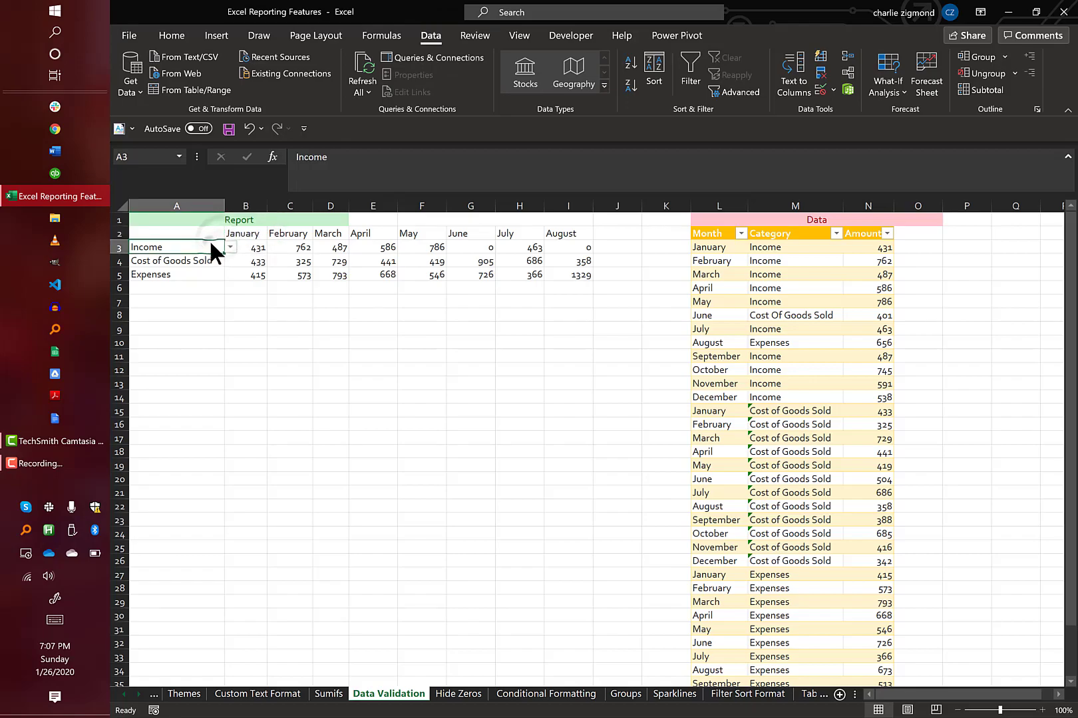
{"action": "left_click", "coordinate": [228, 244]}
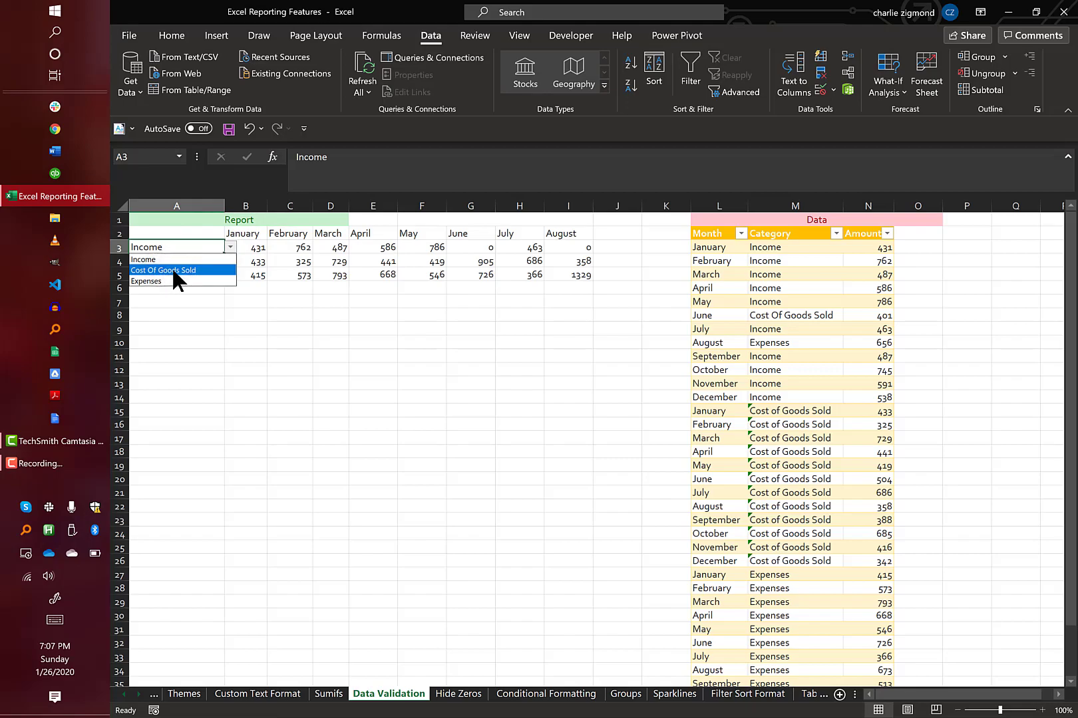
{"action": "left_click", "coordinate": [173, 270]}
{"action": "left_click", "coordinate": [229, 245]}
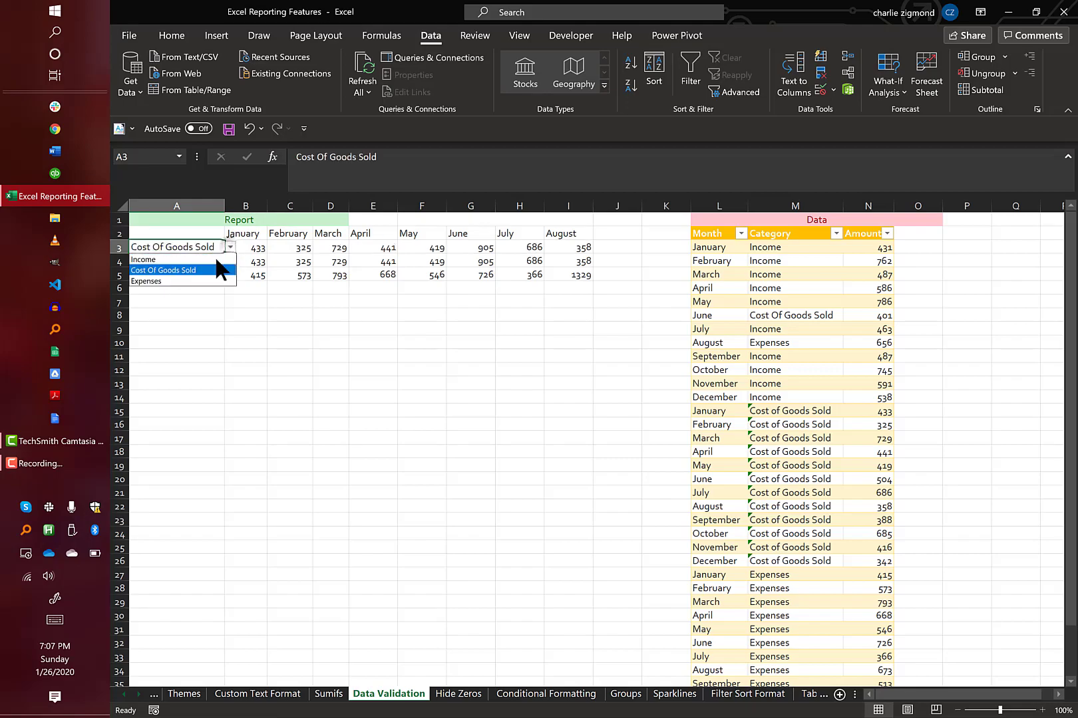
{"action": "left_click", "coordinate": [197, 274]}
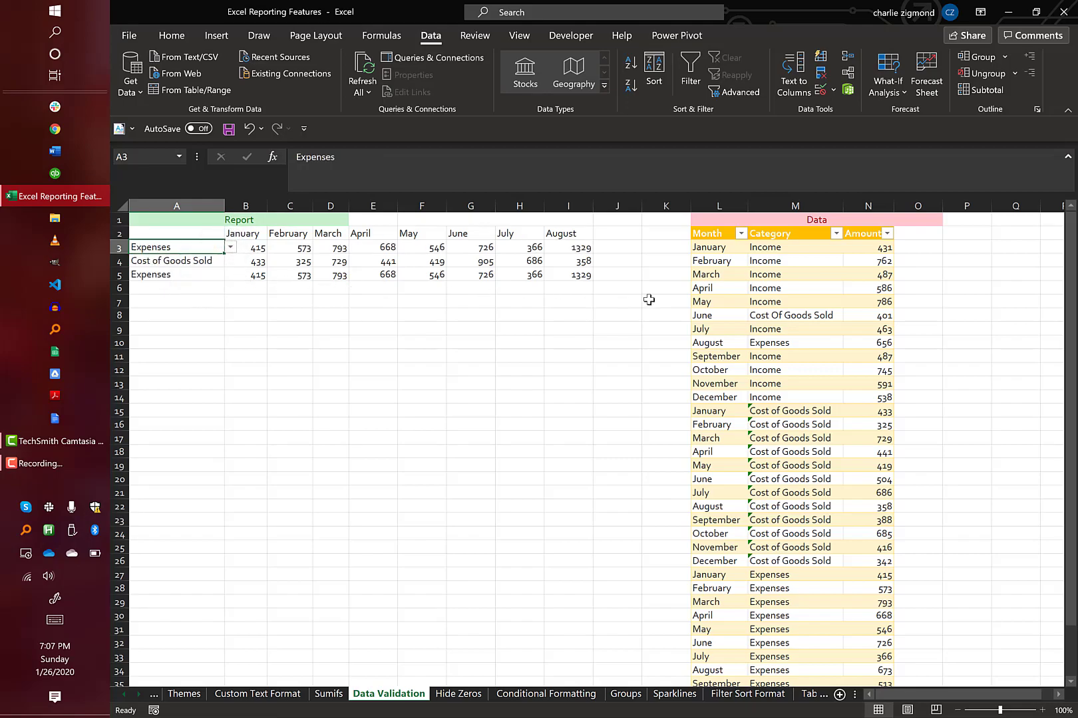
- Set the first June row's category in cell M8 of the Data table to "Income"
{"action": "left_click", "coordinate": [777, 306]}
{"action": "left_click", "coordinate": [788, 314]}
{"action": "left_click", "coordinate": [849, 314]}
{"action": "left_click", "coordinate": [812, 328]}
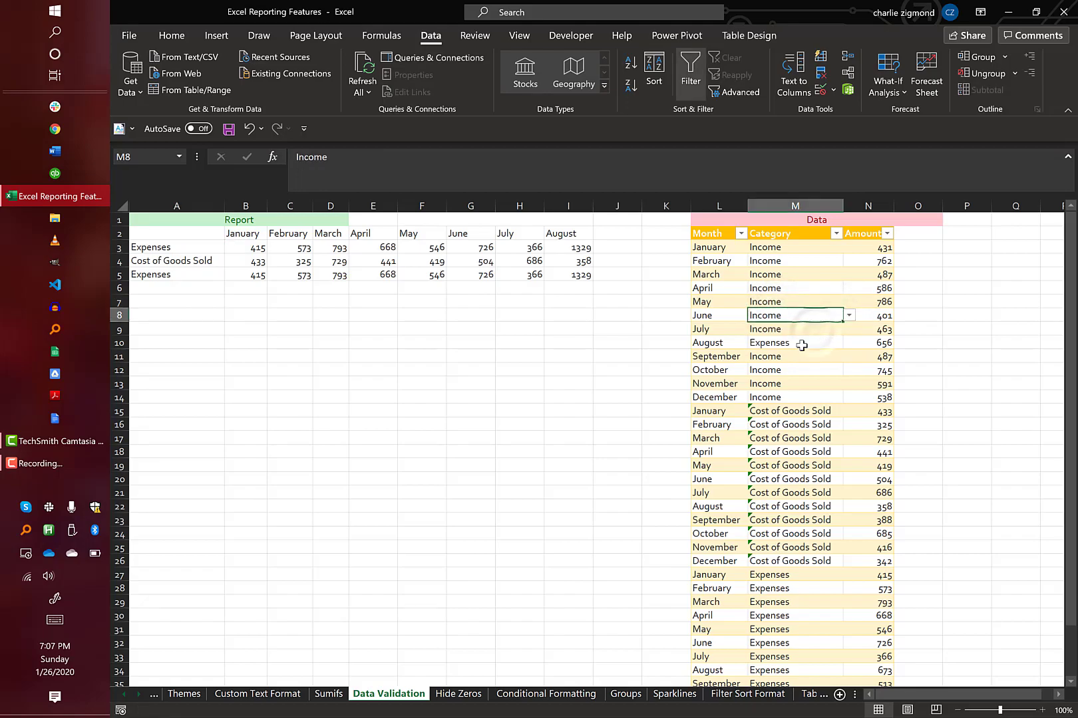
{"action": "left_click", "coordinate": [795, 353]}
{"action": "left_click", "coordinate": [777, 410]}
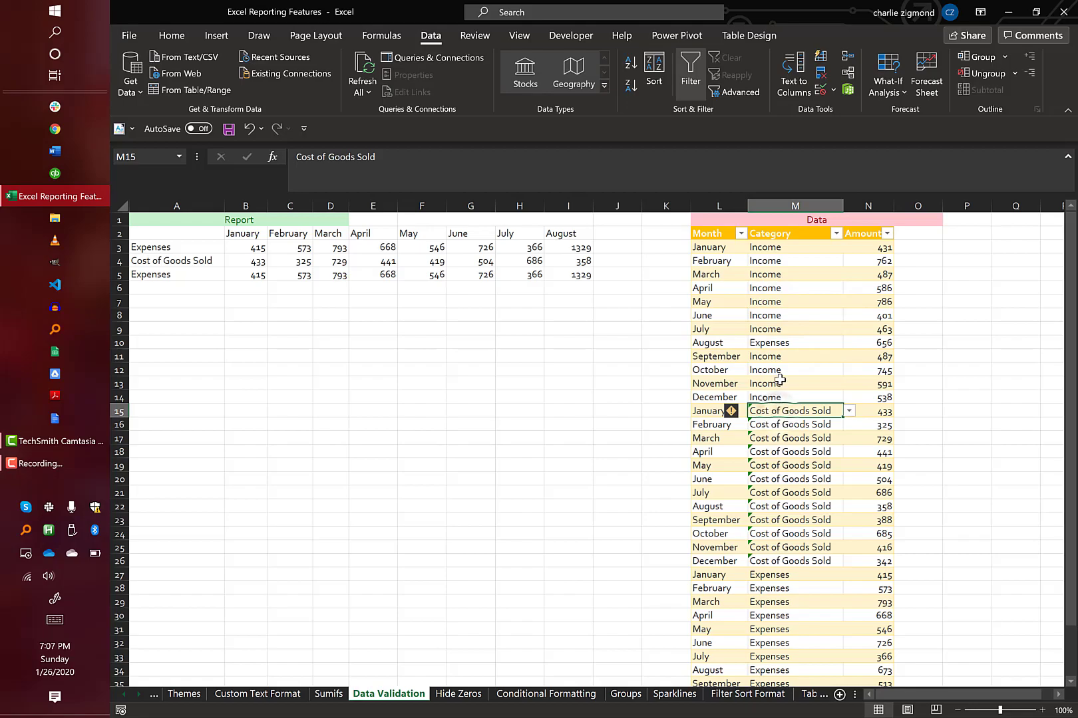
{"action": "left_click", "coordinate": [809, 385]}
- Add list data validation with the source "January,December" to month cell L7 and check the choices it offers
{"action": "left_click", "coordinate": [719, 301]}
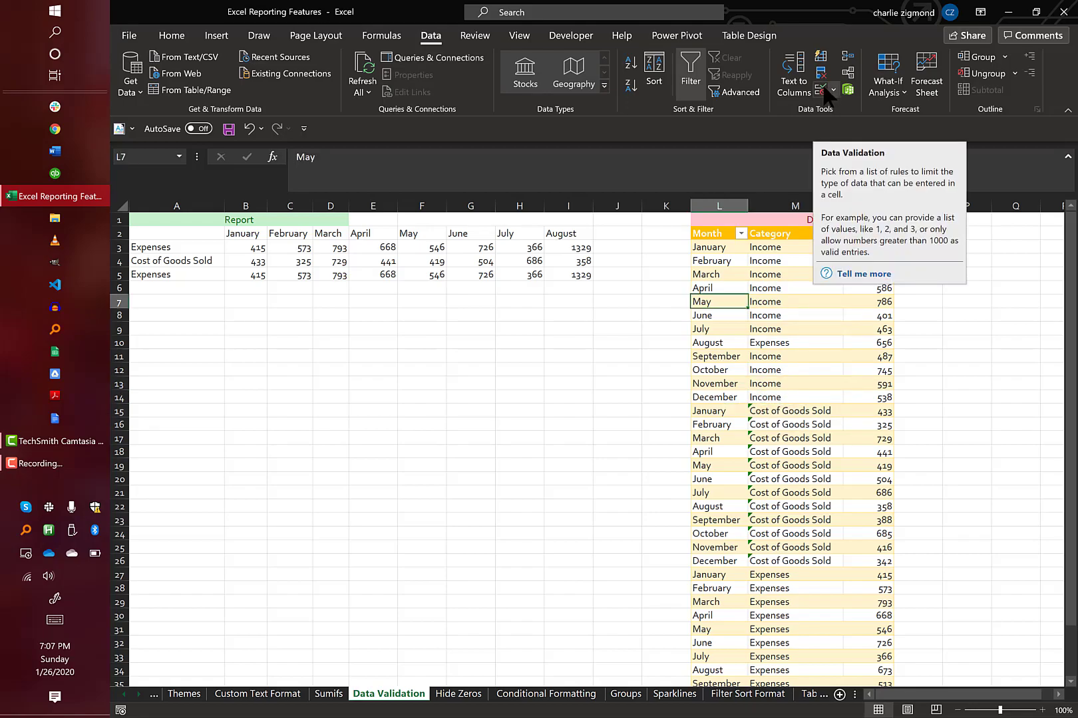
{"action": "left_click", "coordinate": [833, 90]}
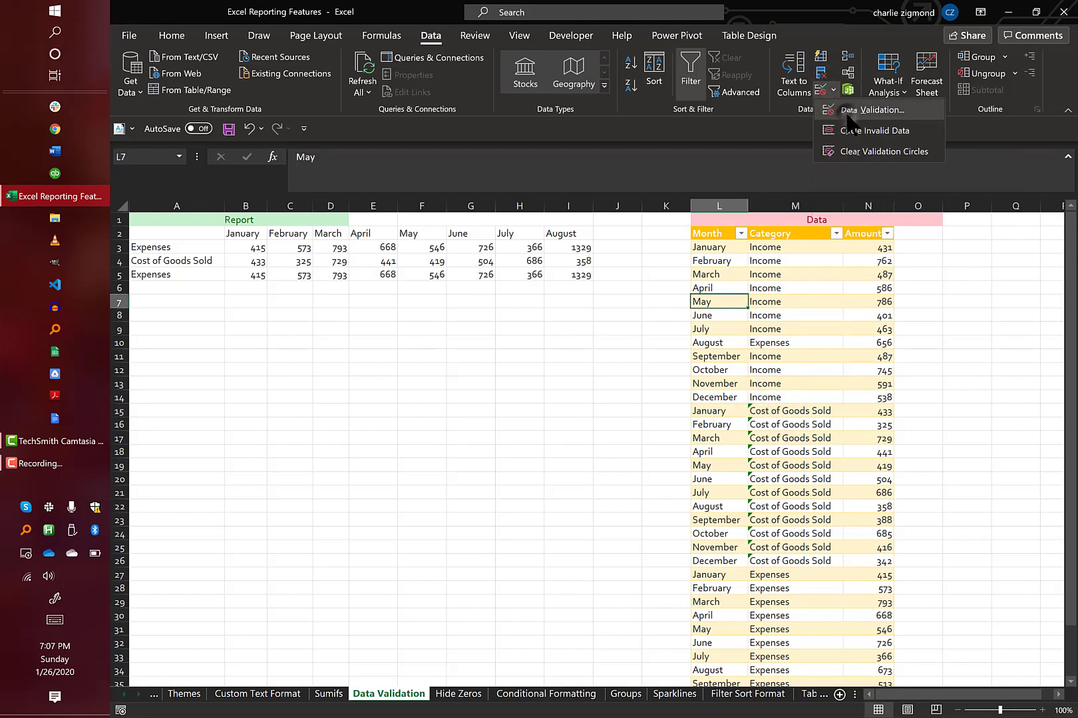
{"action": "left_click", "coordinate": [844, 110]}
{"action": "left_click", "coordinate": [717, 329]}
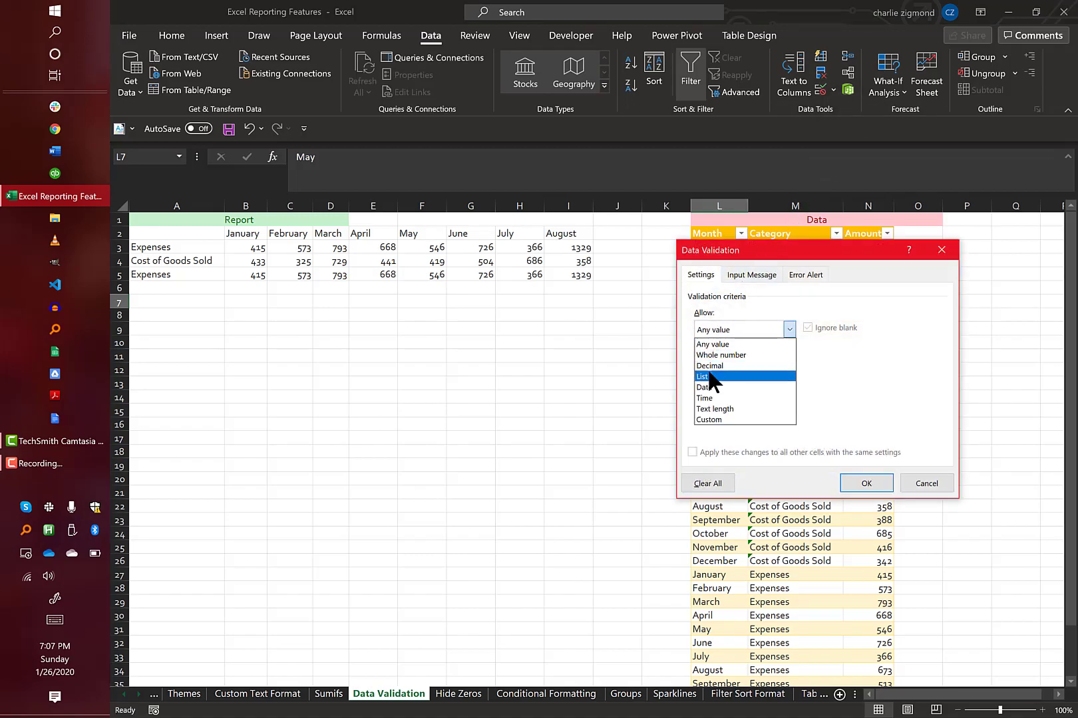
{"action": "left_click", "coordinate": [705, 376]}
{"action": "left_click", "coordinate": [722, 397]}
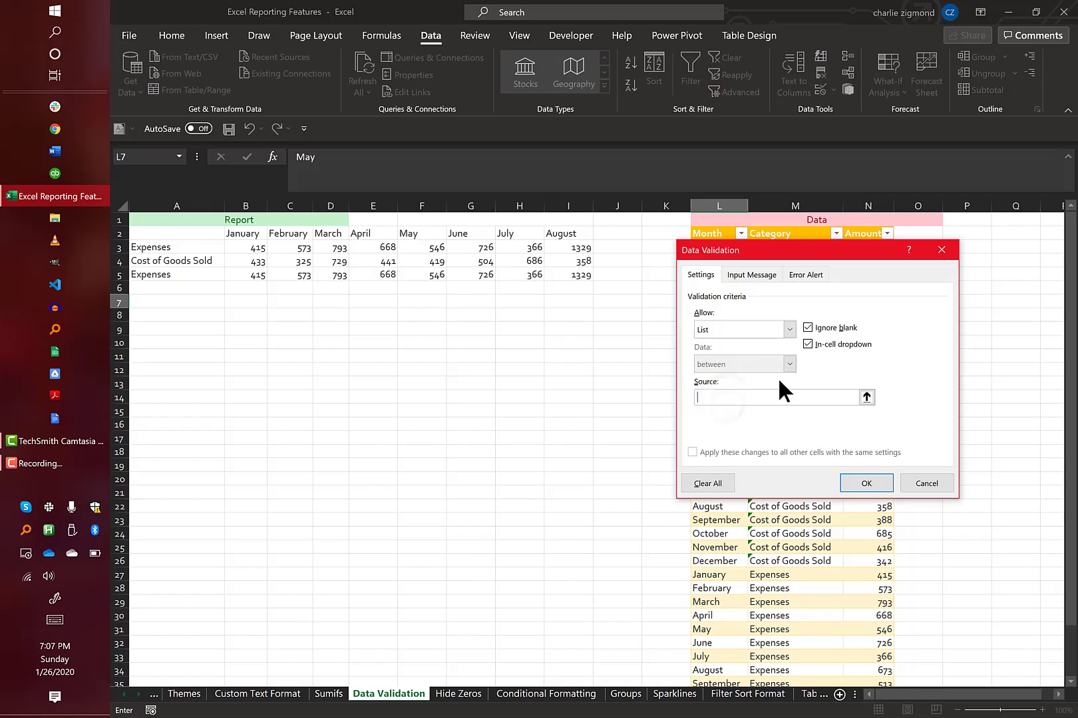
{"action": "type", "text": "January,December"}
{"action": "key", "text": "Return"}
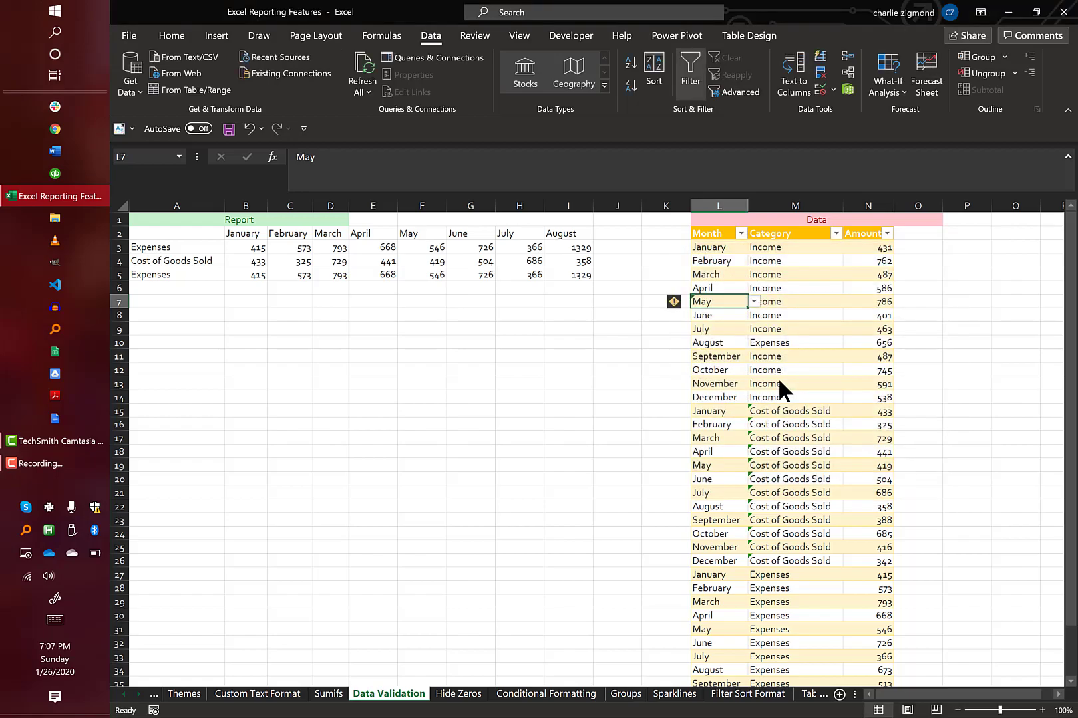
{"action": "left_click", "coordinate": [754, 302]}
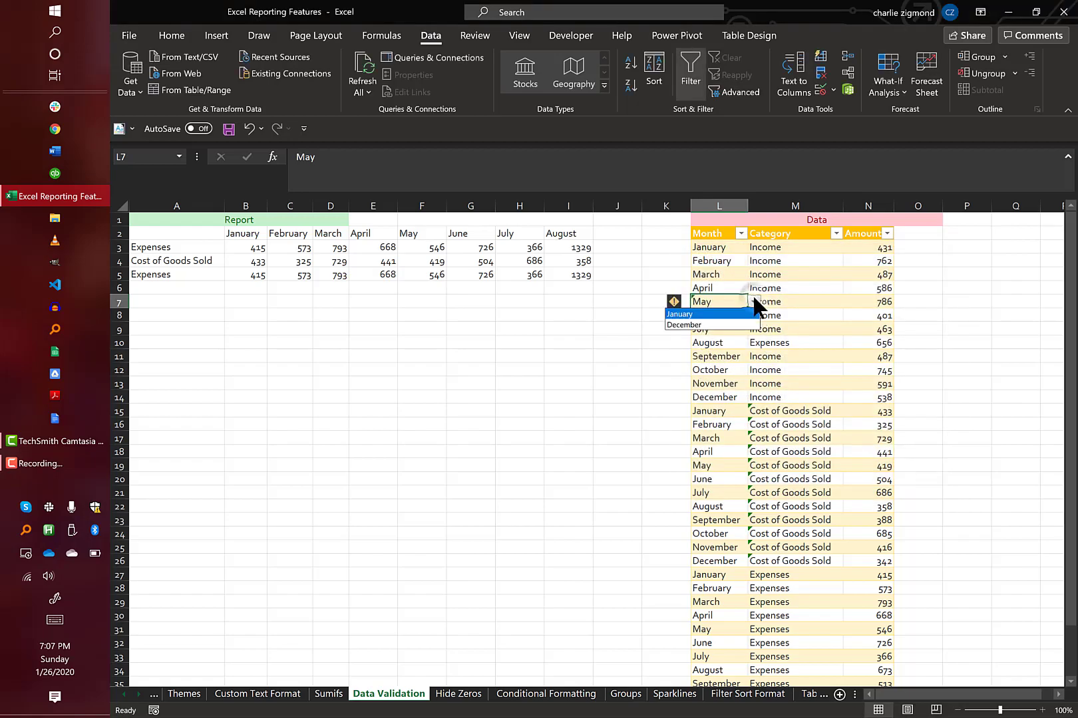
{"action": "key", "text": "Escape"}
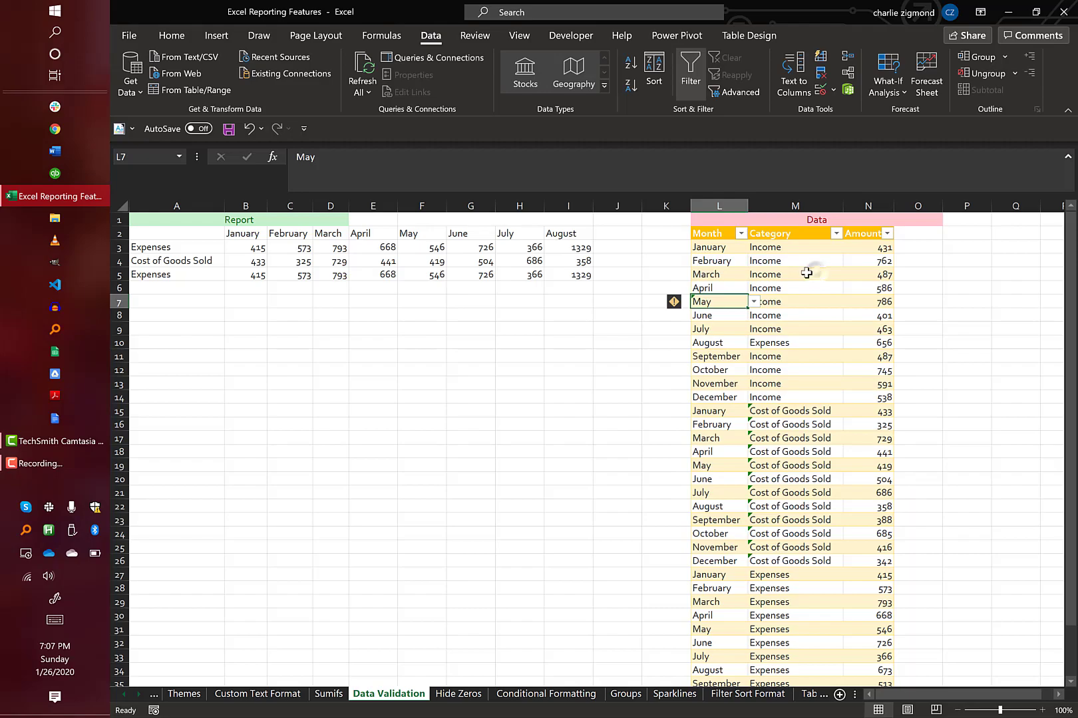
- Review the SUMIFS formula in cell B3 and the allowed categories for cell M15 in the Data table
{"action": "left_click", "coordinate": [166, 260]}
{"action": "left_click", "coordinate": [247, 250]}
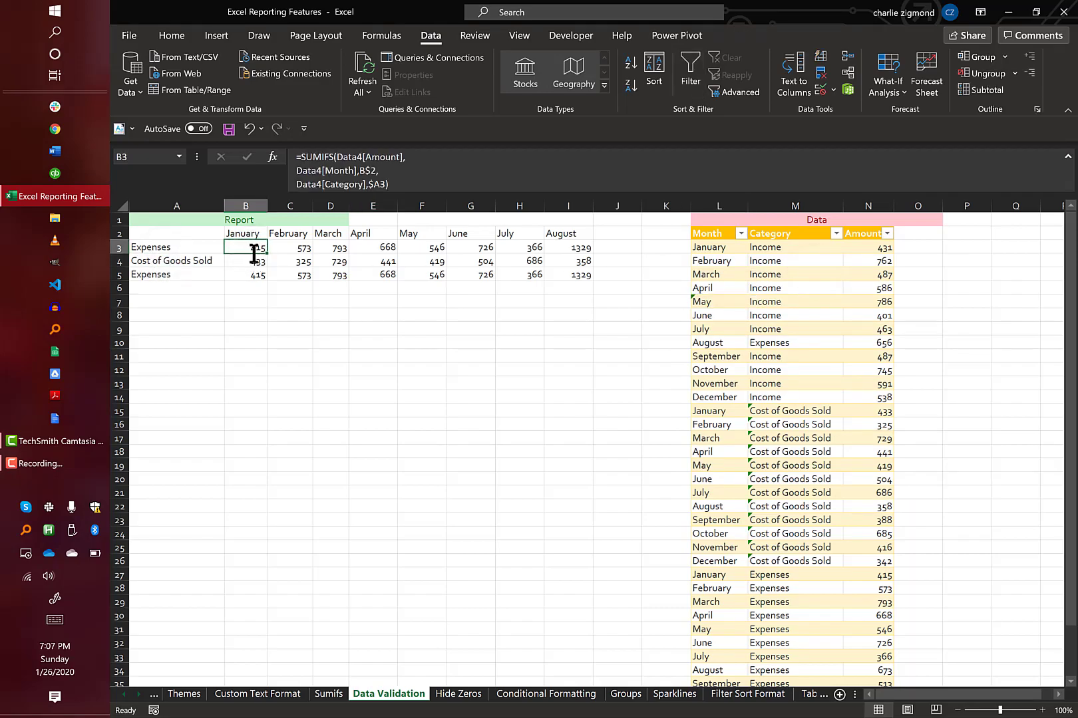
{"action": "left_click", "coordinate": [801, 411]}
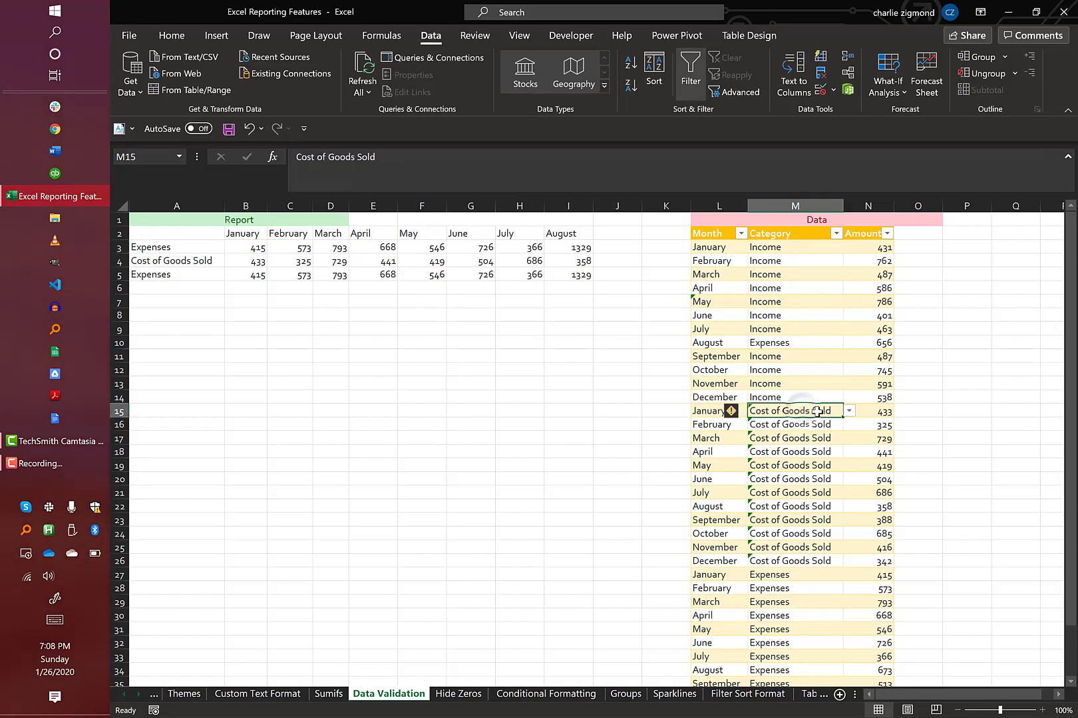
{"action": "left_click", "coordinate": [848, 411]}
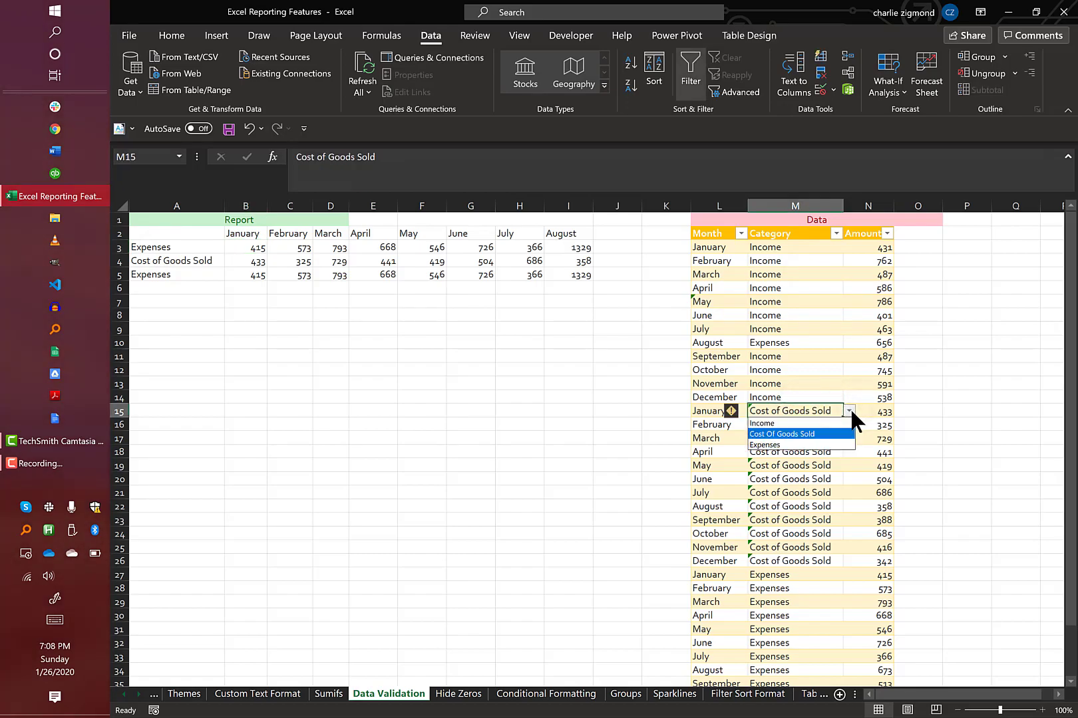
{"action": "left_click", "coordinate": [838, 408]}
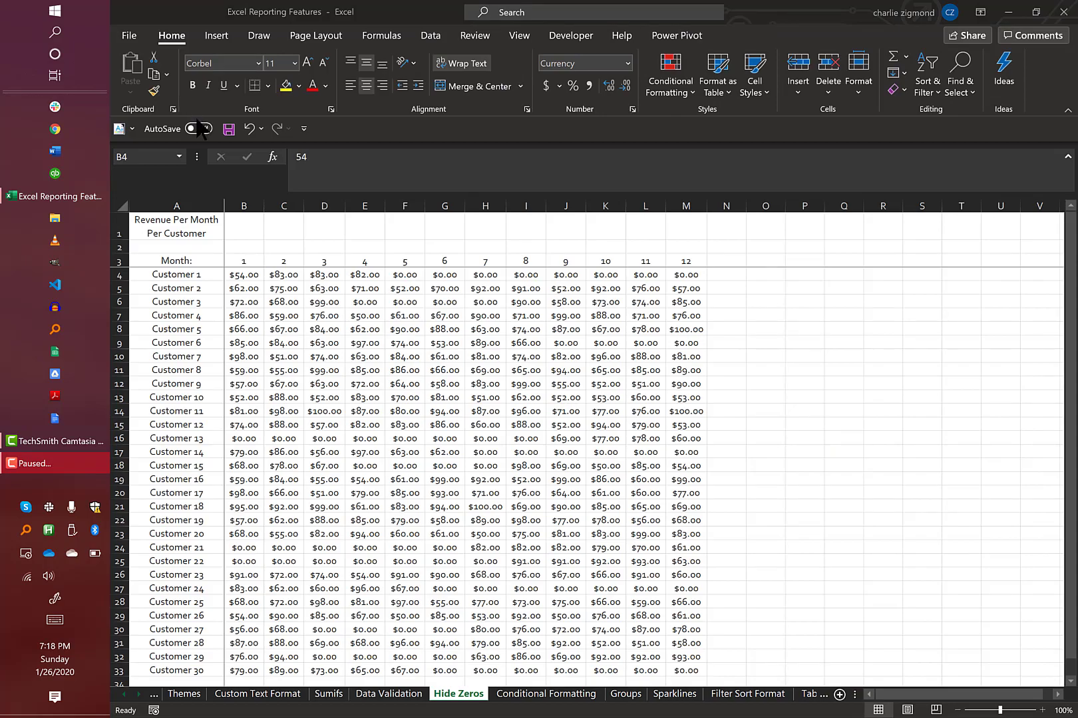
- On the Hide Zeros sheet, format the revenue figures in B4:M33 as numbers without decimal places
{"action": "left_click", "coordinate": [259, 276]}
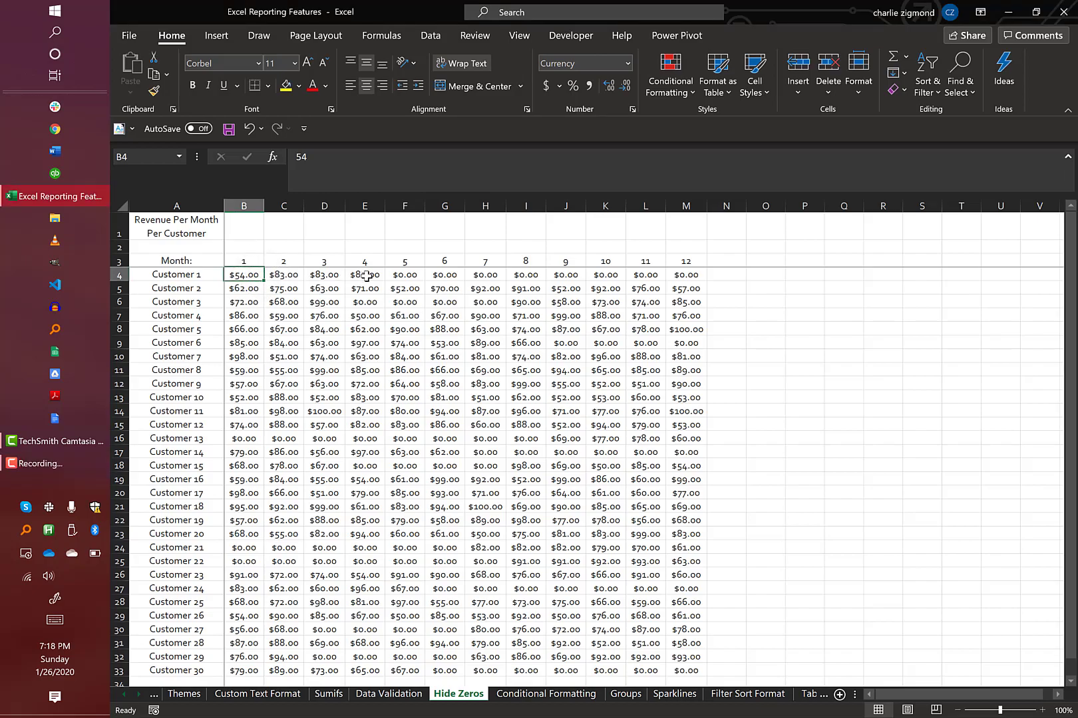
{"action": "key", "text": "Left"}
{"action": "key", "text": "Right"}
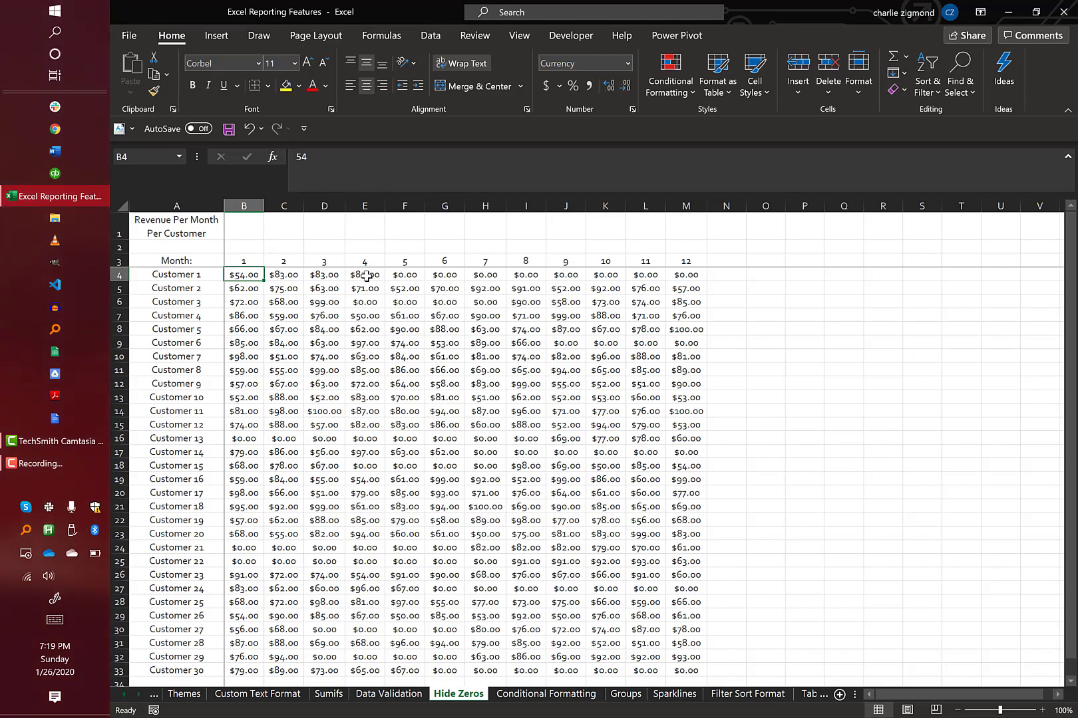
{"action": "key", "text": "ctrl+shift+End"}
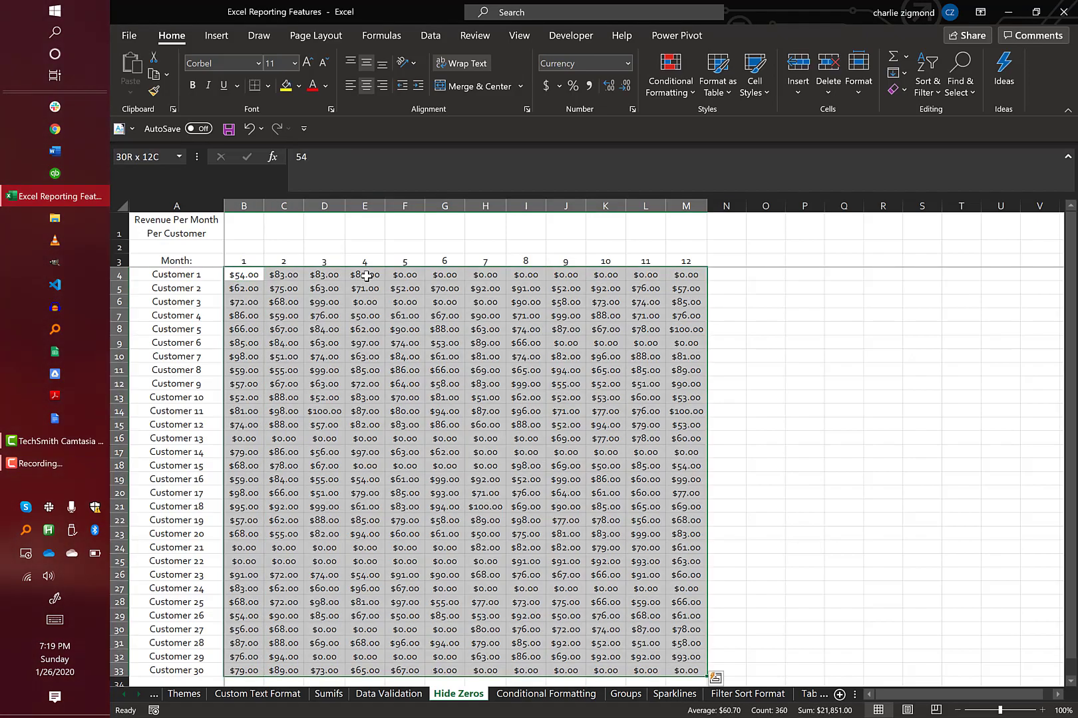
{"action": "key", "text": "ctrl+shift+1"}
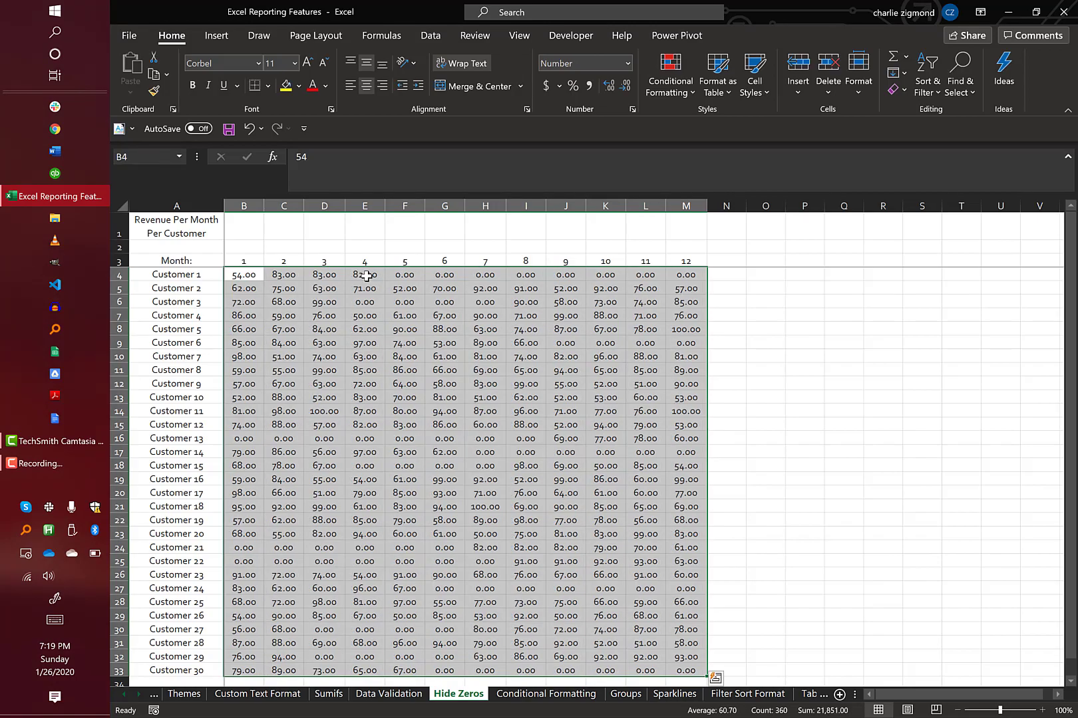
{"action": "key", "text": "ctrl+q"}
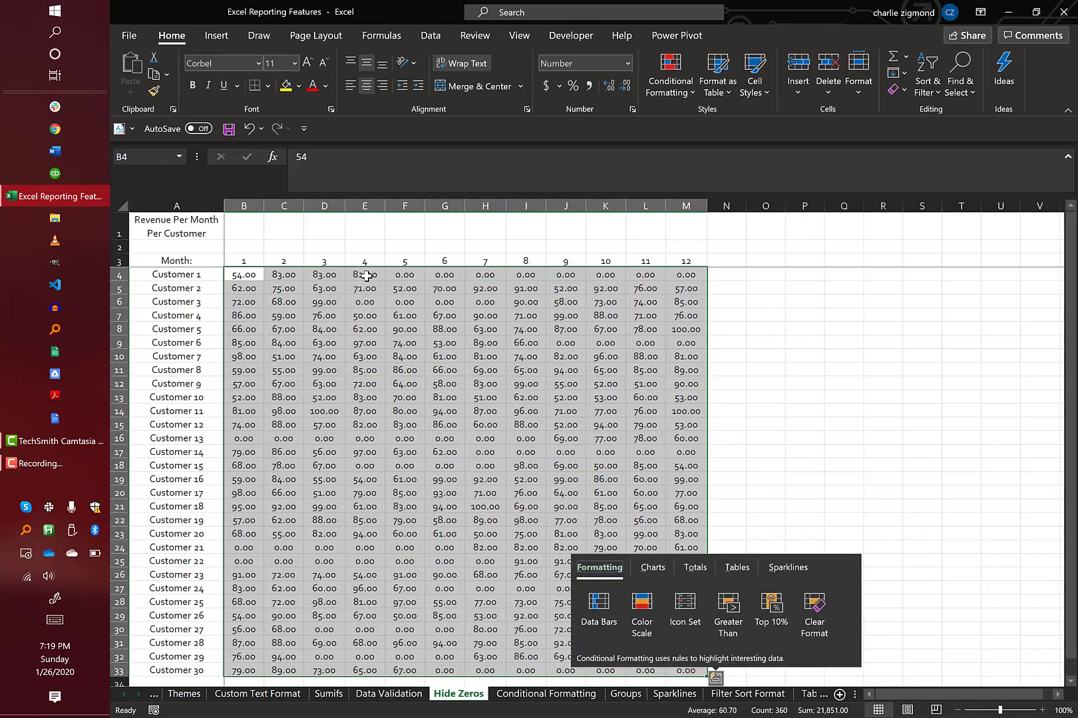
{"action": "key", "text": "Escape"}
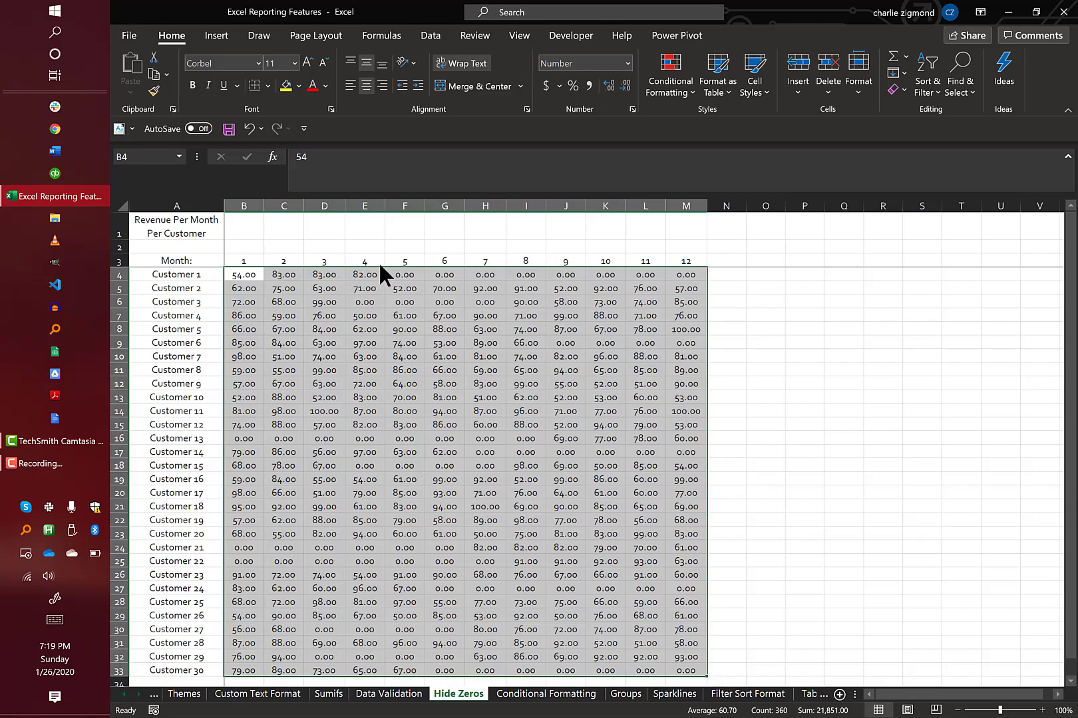
{"action": "left_click", "coordinate": [626, 87]}
{"action": "left_click", "coordinate": [626, 87]}
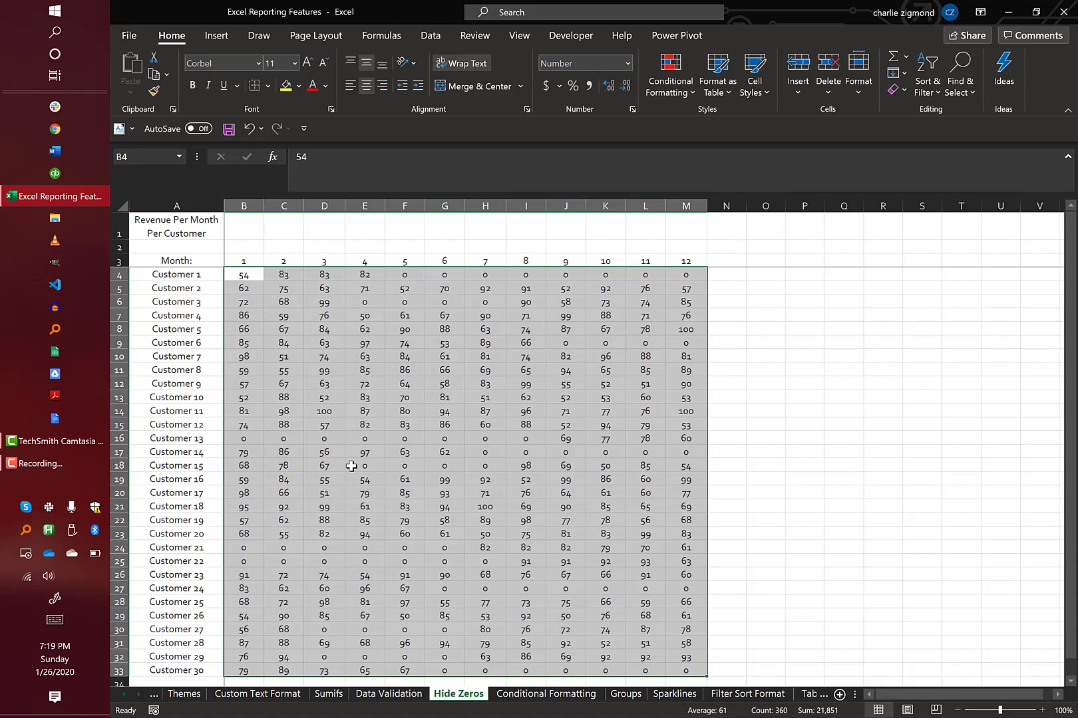
- Set up an Equal To conditional formatting rule for the value 0 on the revenue figures, with a custom format
{"action": "left_click", "coordinate": [671, 74]}
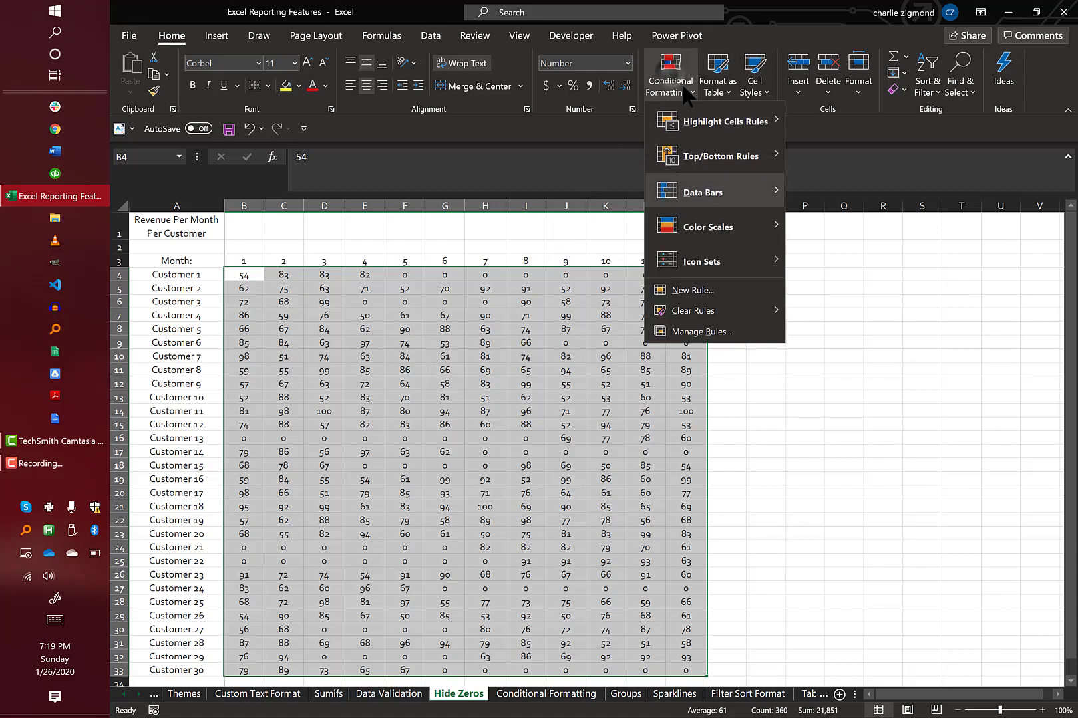
{"action": "mouse_move", "coordinate": [728, 133]}
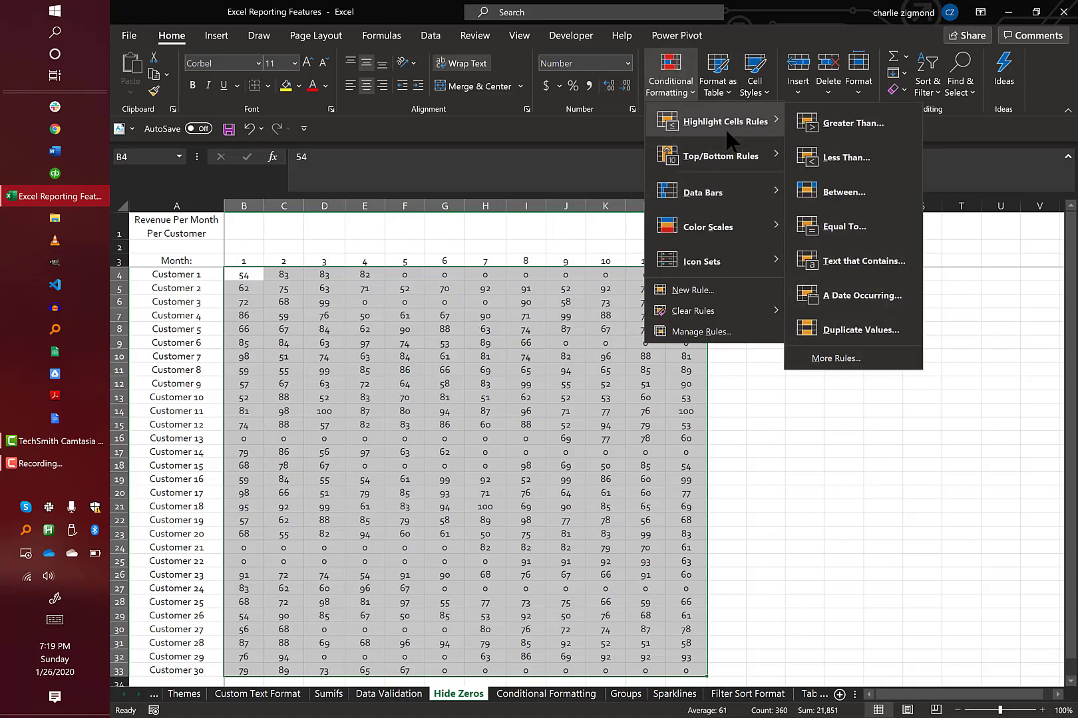
{"action": "left_click", "coordinate": [844, 227]}
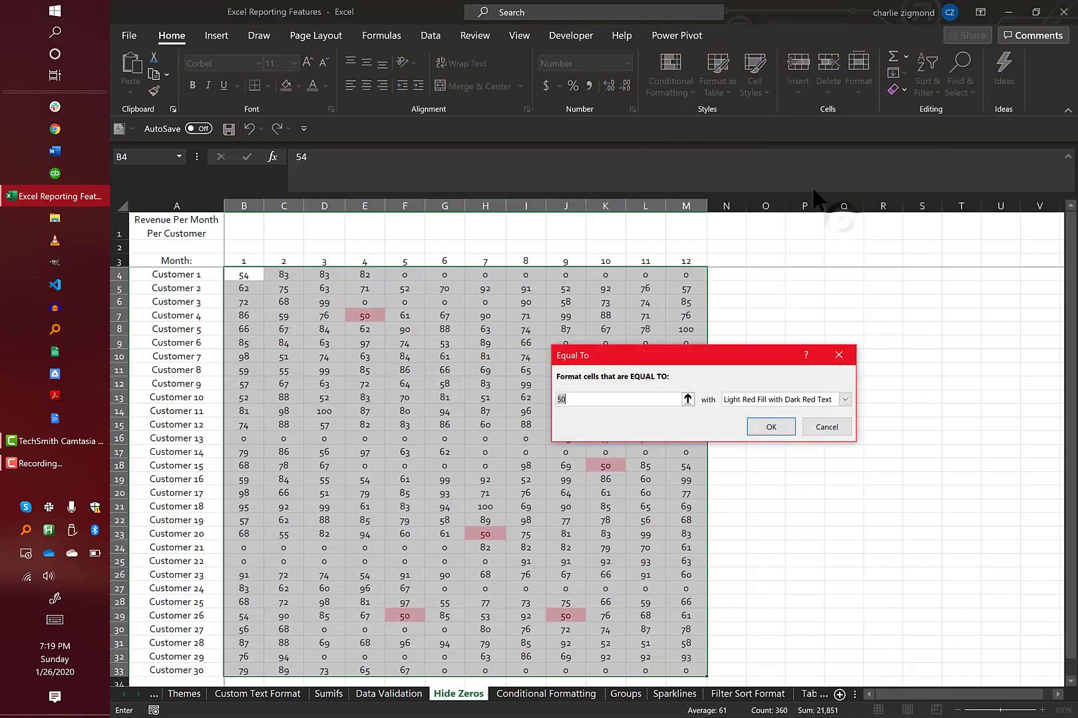
{"action": "type", "text": "0"}
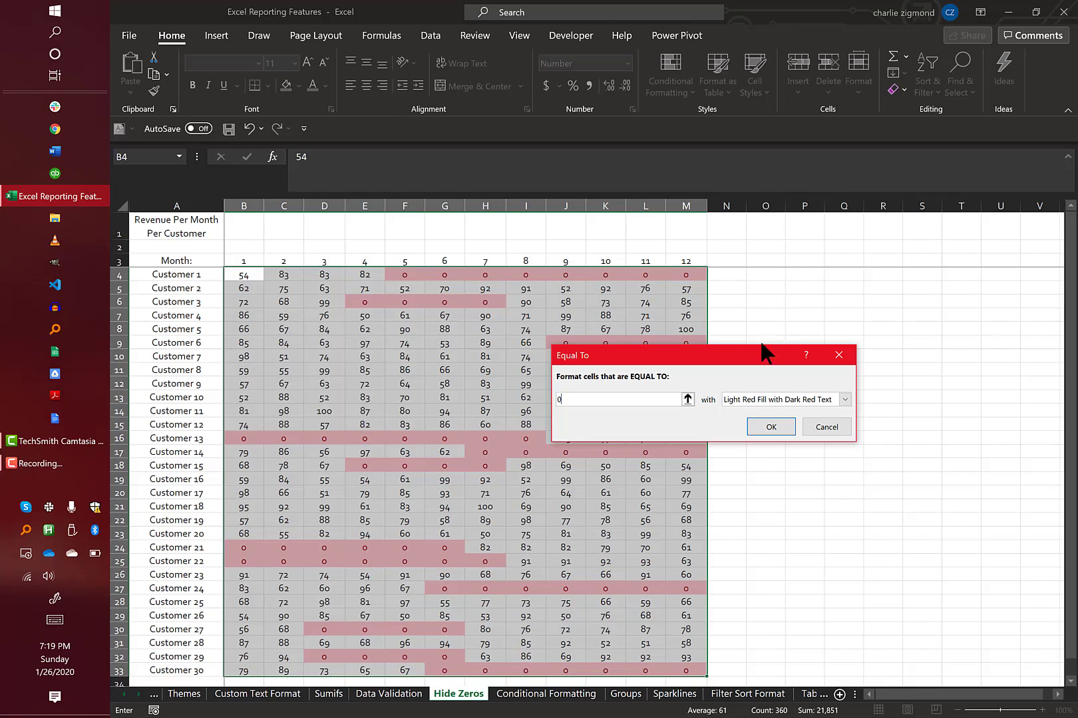
{"action": "left_click", "coordinate": [742, 399]}
{"action": "left_click", "coordinate": [749, 472]}
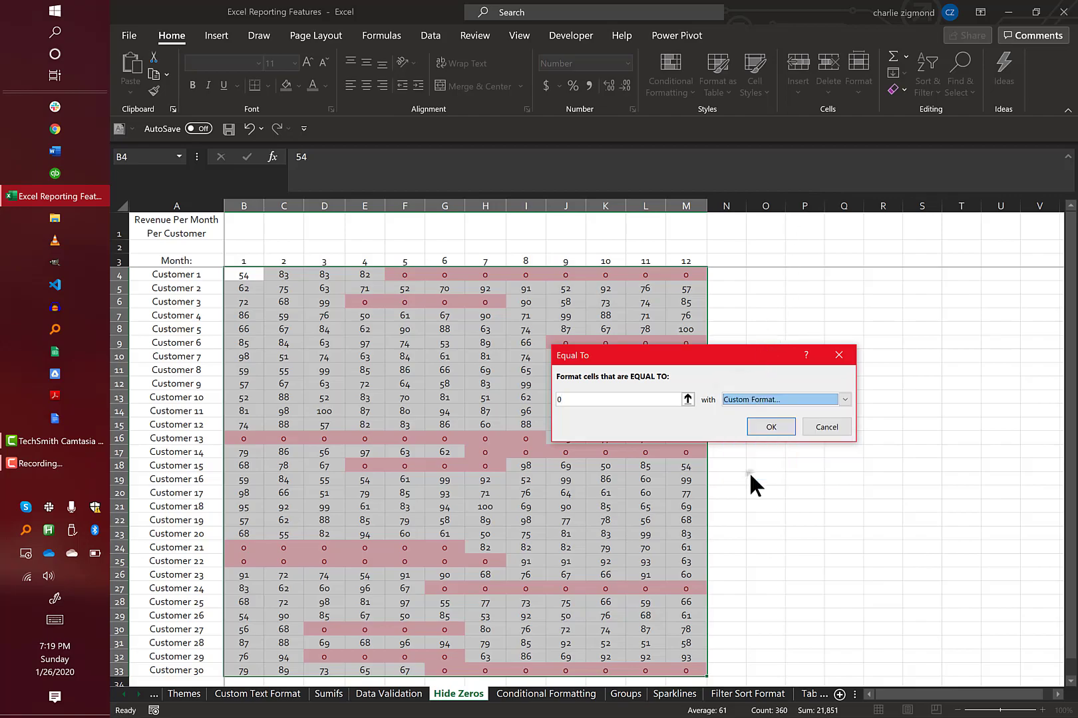
- Make the font colour white in the custom format for cells equal to 0
{"action": "left_click", "coordinate": [782, 192]}
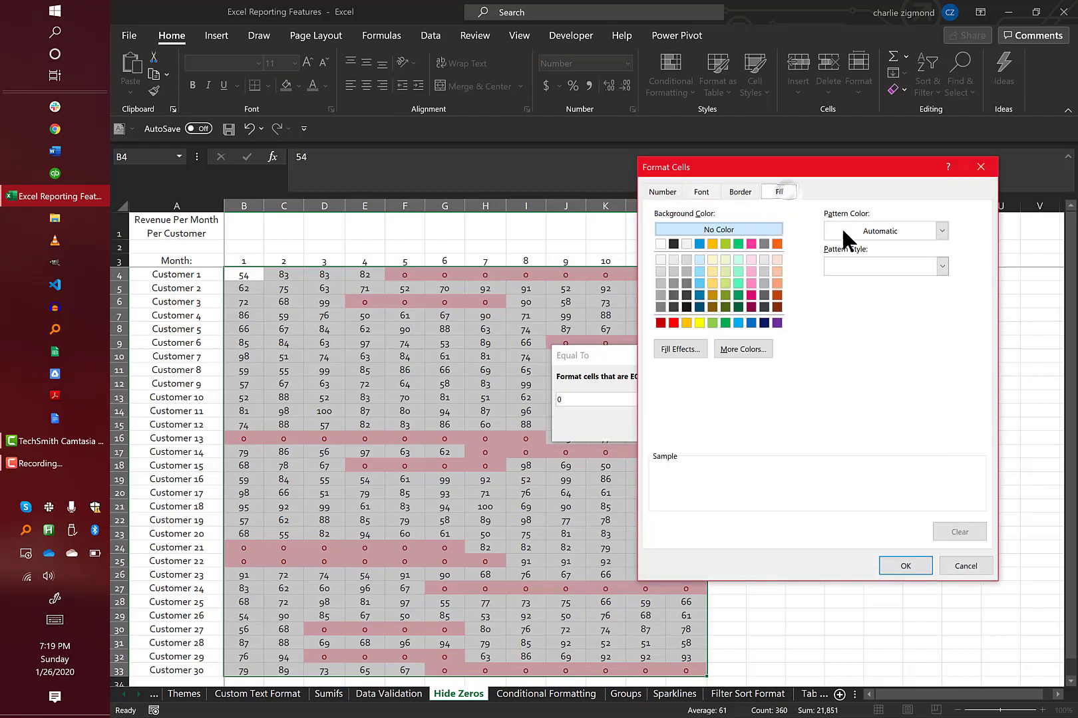
{"action": "left_click", "coordinate": [846, 231]}
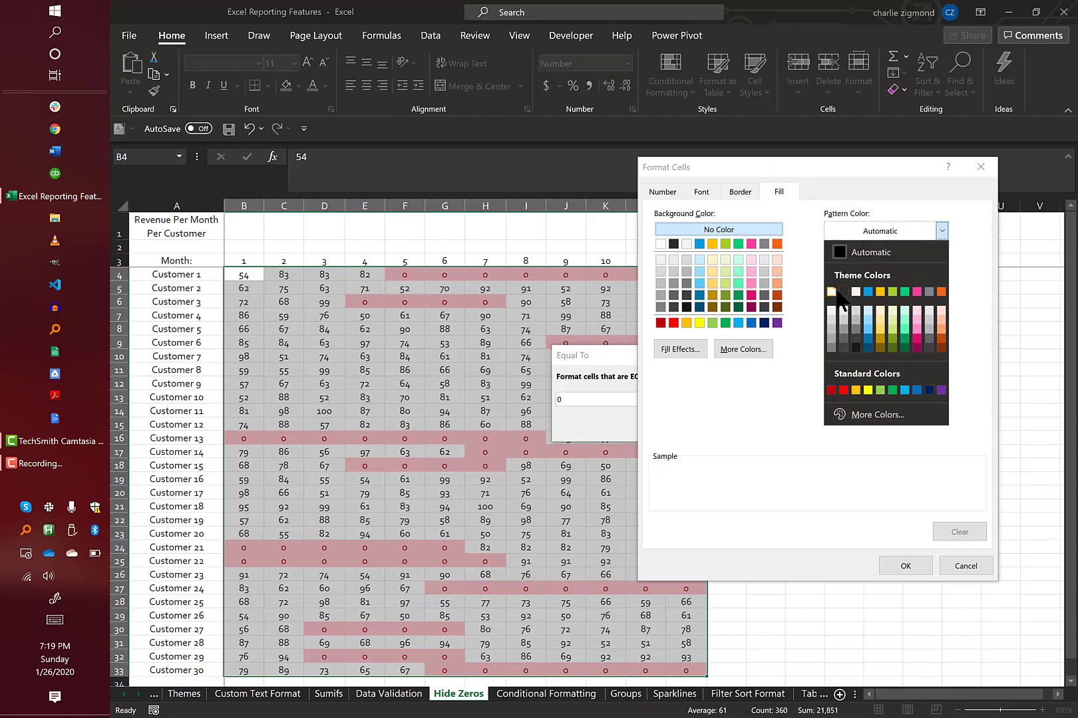
{"action": "left_click", "coordinate": [816, 275]}
{"action": "left_click", "coordinate": [703, 192]}
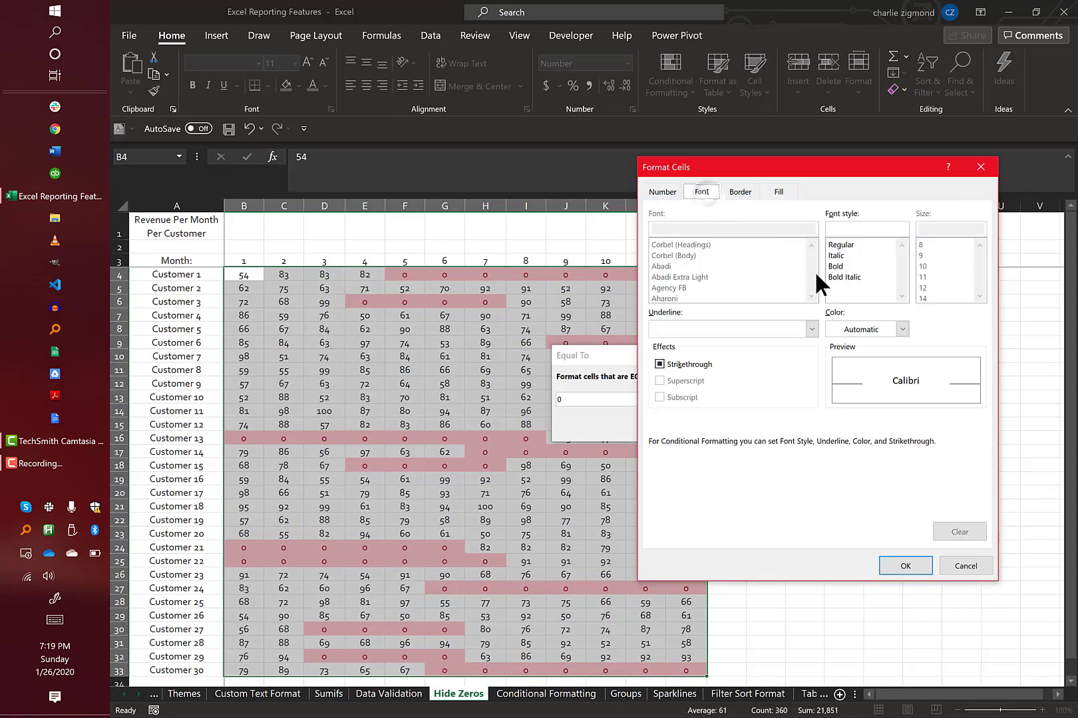
{"action": "left_click", "coordinate": [885, 329]}
{"action": "left_click", "coordinate": [832, 389]}
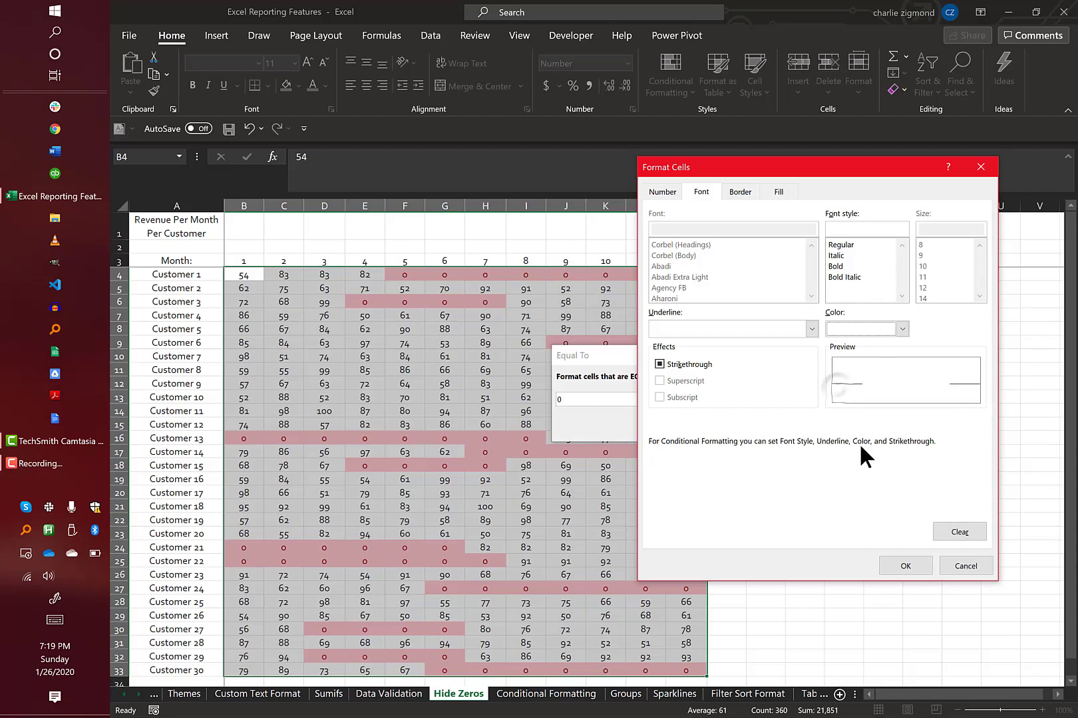
{"action": "left_click", "coordinate": [907, 566]}
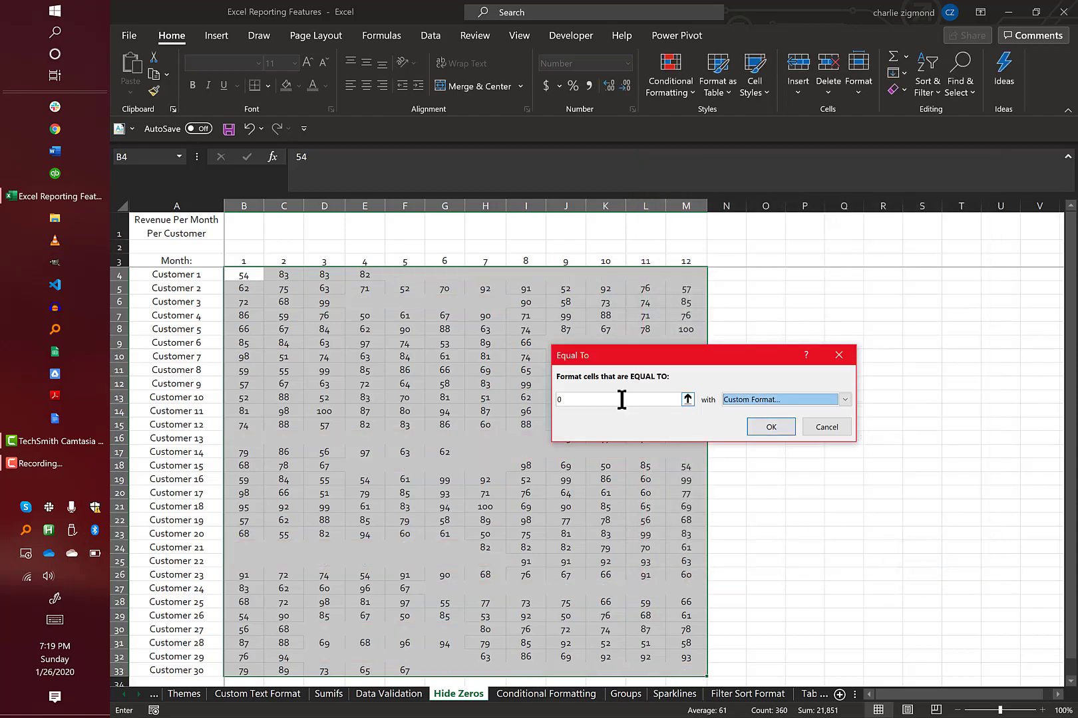
- Apply the Equal To 0 rule with the white custom format to the revenue figures on the Hide Zeros sheet
{"action": "left_click", "coordinate": [771, 427]}
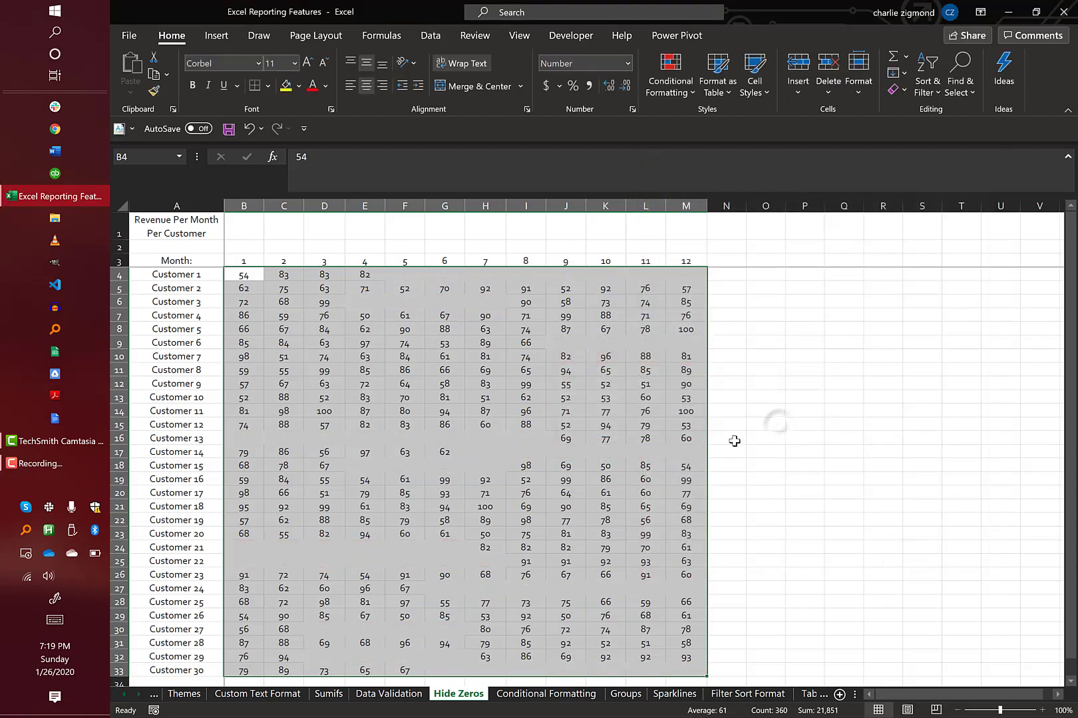
{"action": "left_click", "coordinate": [625, 479]}
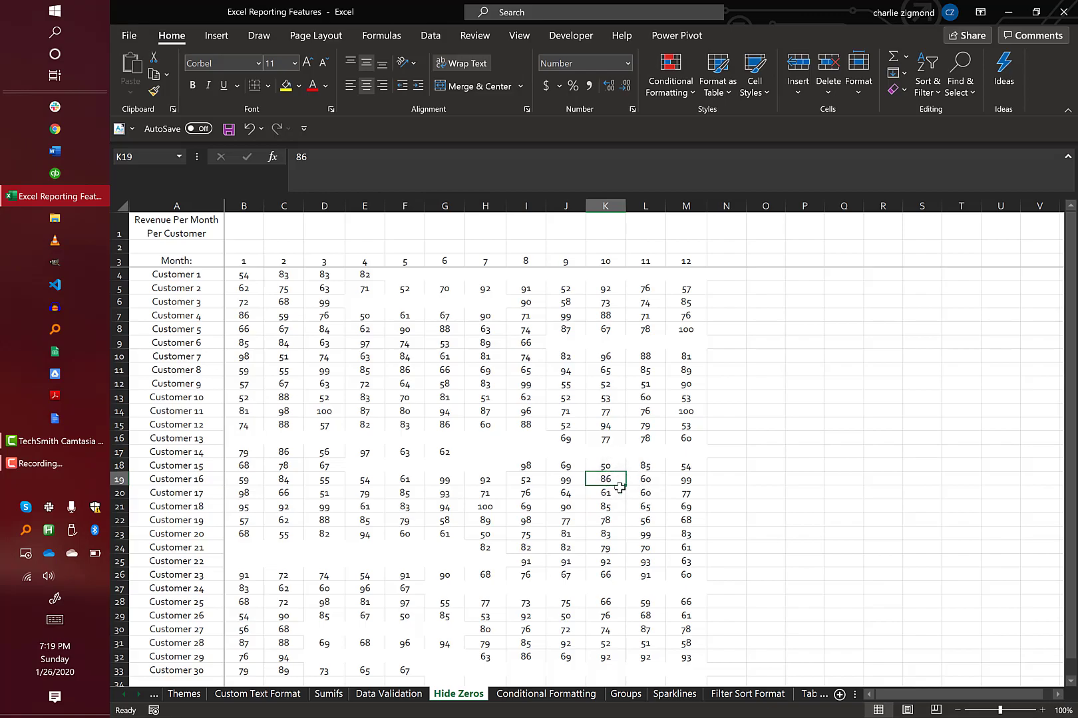
- On the Conditional Formatting sheet, apply the Green-Yellow-Red colour scale to the revenue figures in B4:M33
{"action": "left_click", "coordinate": [527, 694]}
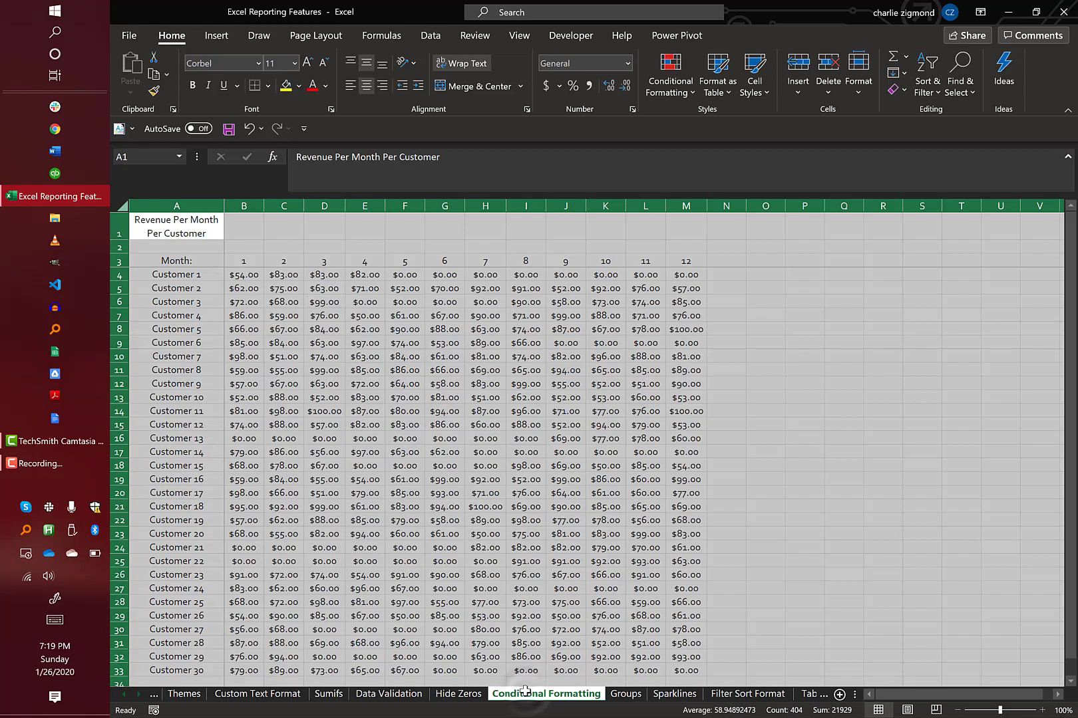
{"action": "left_click", "coordinate": [244, 281]}
{"action": "key", "text": "Left"}
{"action": "key", "text": "Right"}
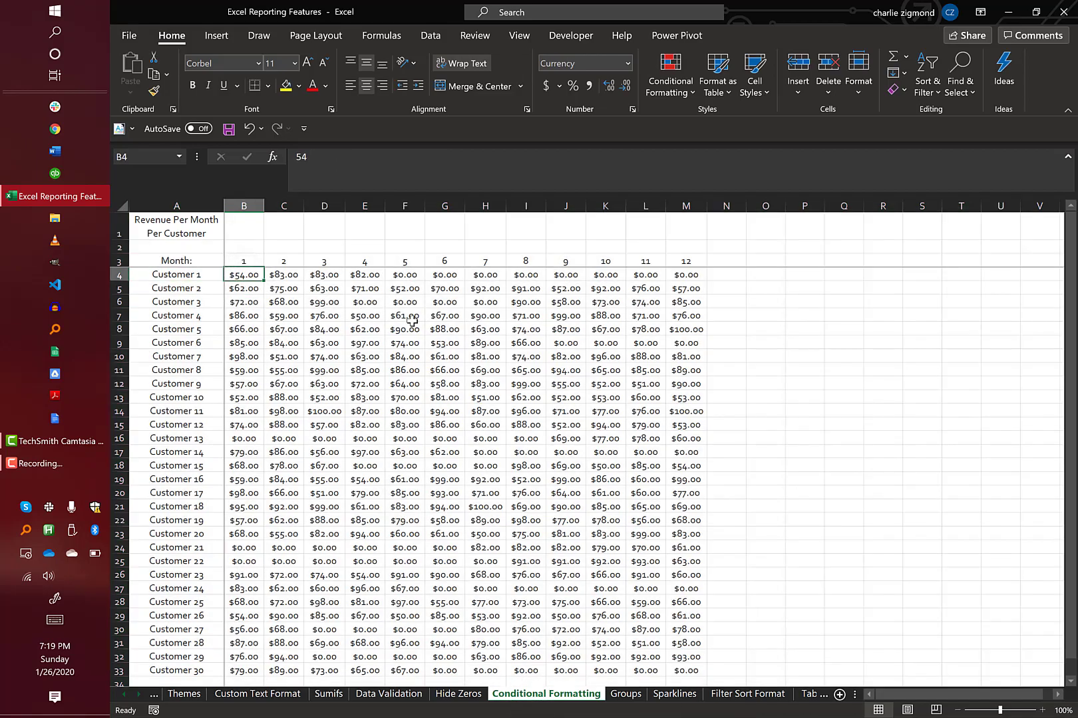
{"action": "key", "text": "ctrl+shift+End"}
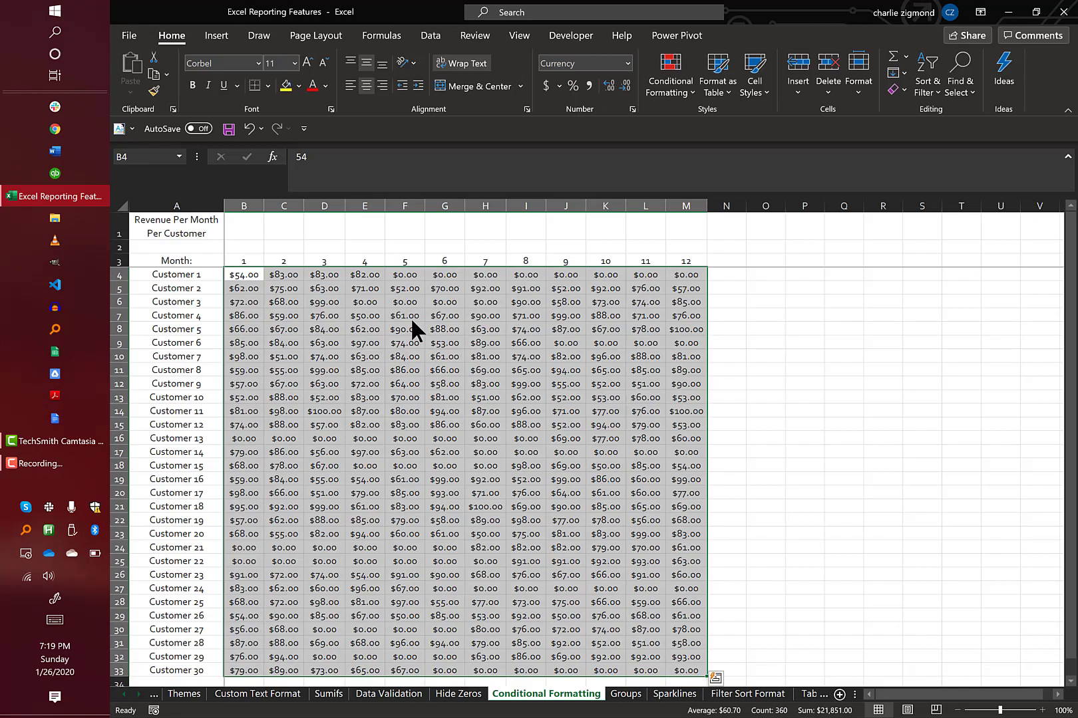
{"action": "left_click", "coordinate": [672, 90]}
{"action": "key", "text": "Right"}
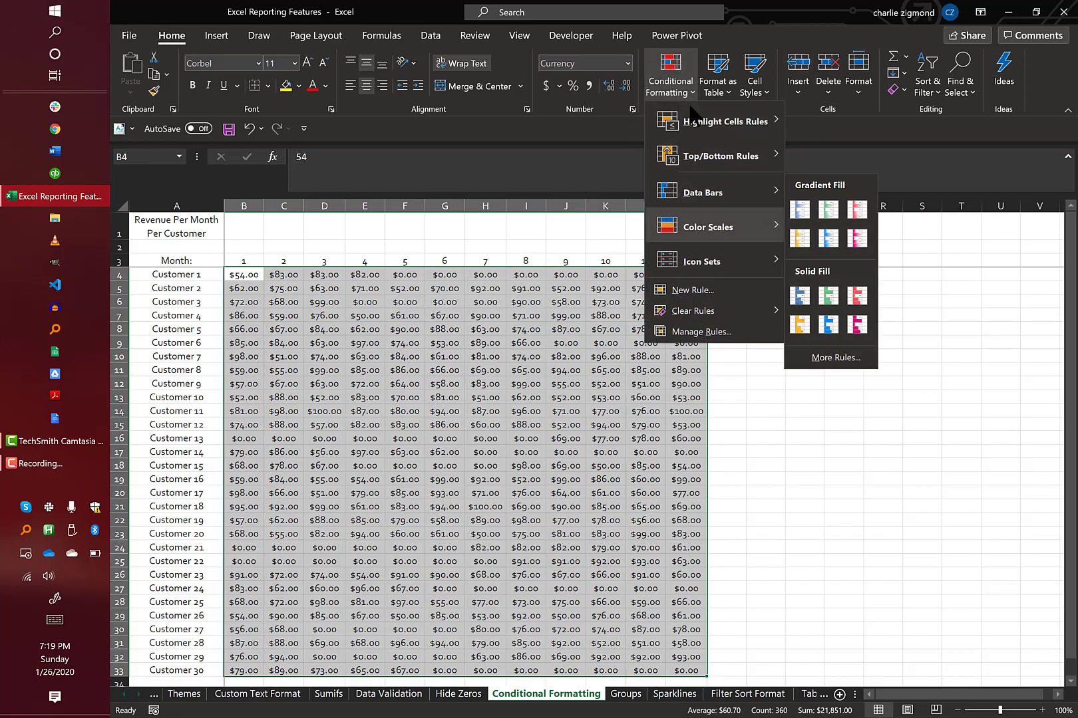
{"action": "left_click", "coordinate": [801, 228]}
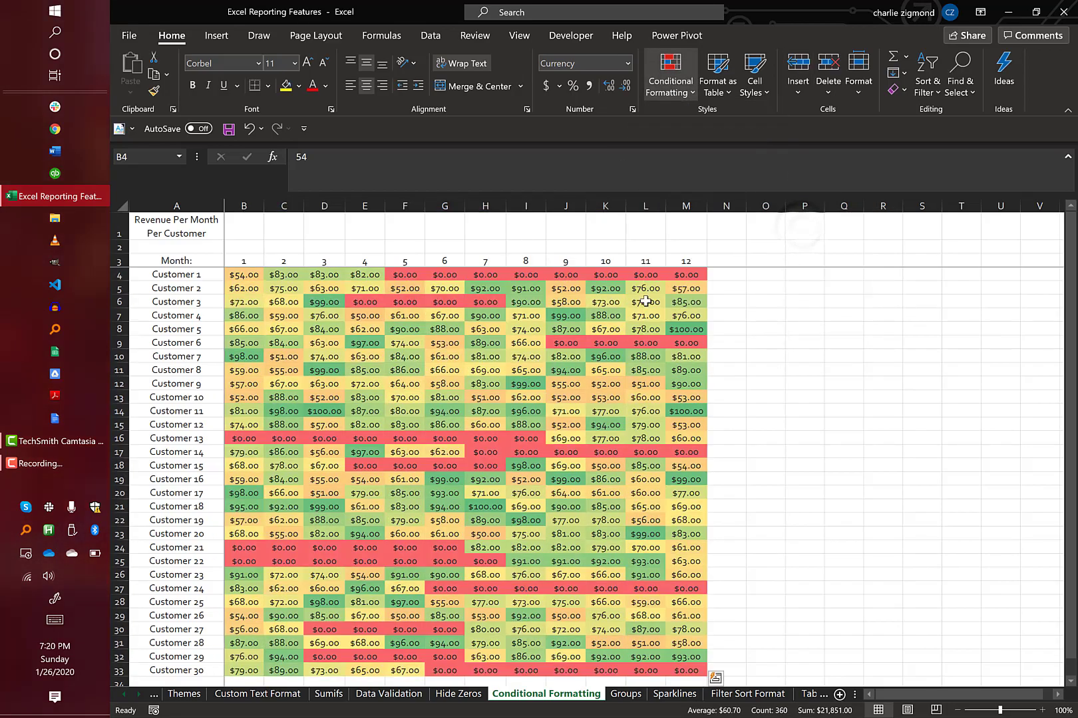
- Examine how the colour scale shades the zero-revenue months compared with the higher revenue figures
{"action": "left_click_drag", "start_coordinate": [245, 439], "coordinate": [358, 441]}
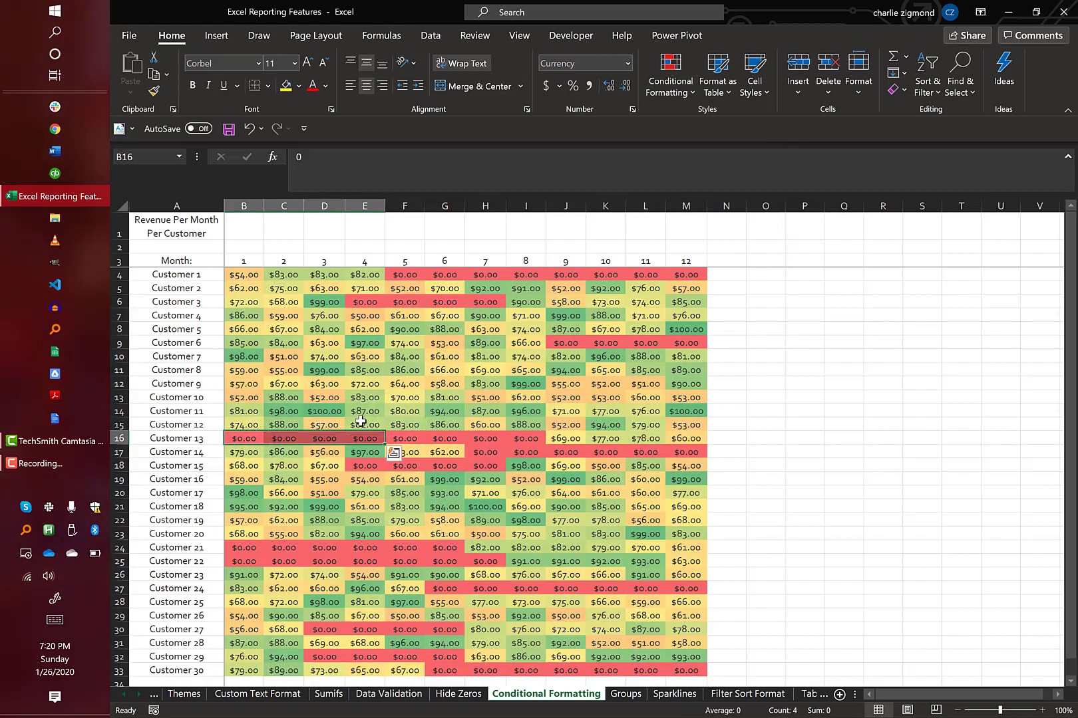
{"action": "left_click", "coordinate": [366, 352]}
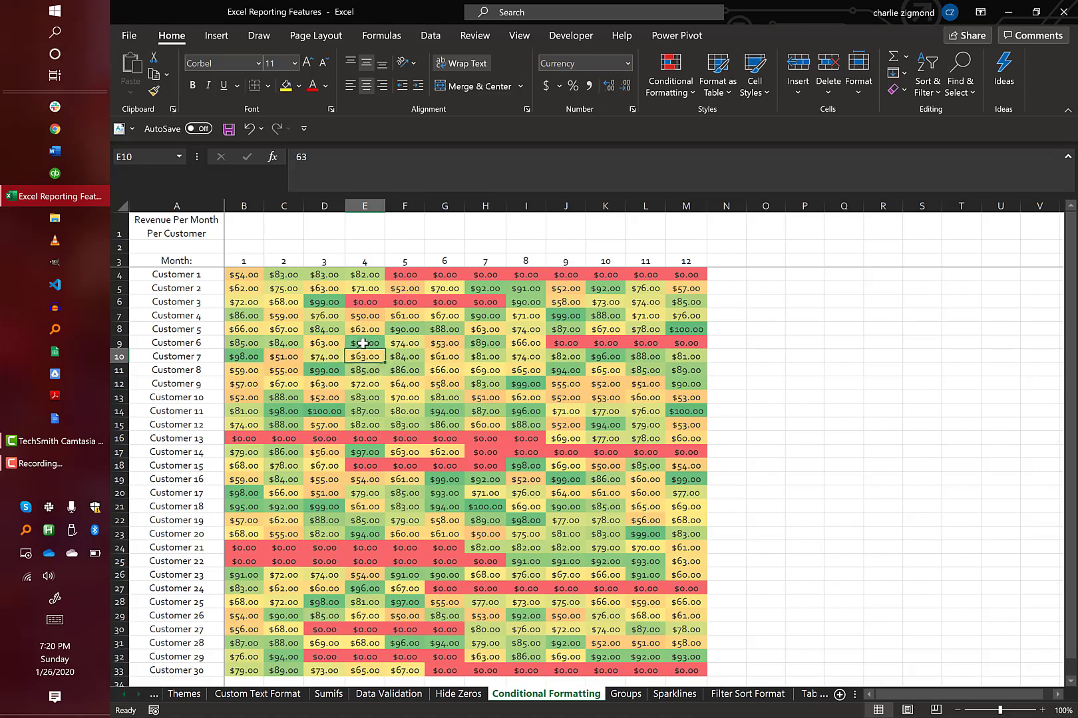
{"action": "left_click", "coordinate": [484, 506]}
{"action": "left_click", "coordinate": [612, 562]}
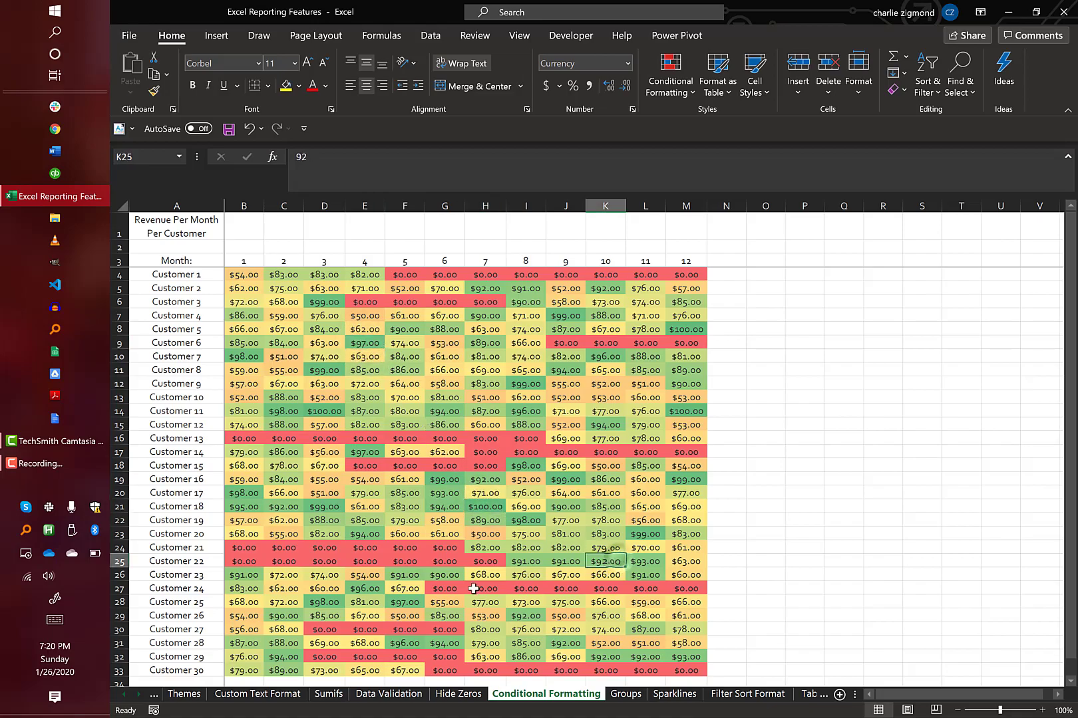
{"action": "left_click_drag", "start_coordinate": [485, 588], "coordinate": [559, 585]}
{"action": "left_click", "coordinate": [431, 588]}
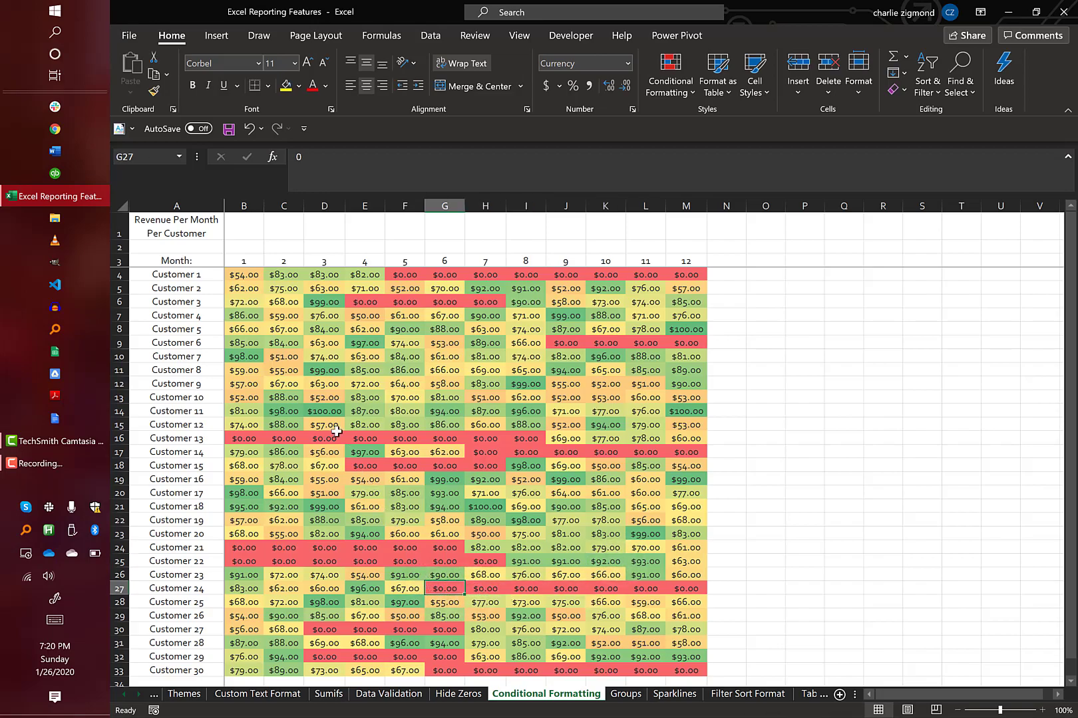
- Switch B4:M33 to the Red-Yellow-Green colour scale and check the shading of the zeros in E6:H6
{"action": "left_click", "coordinate": [243, 274]}
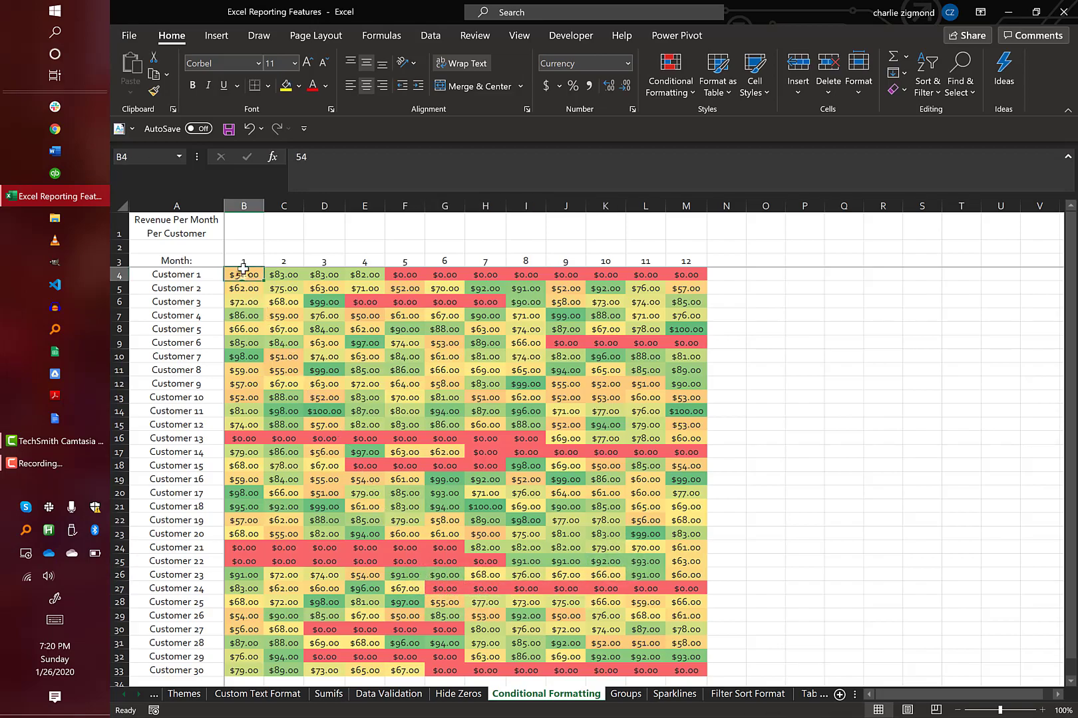
{"action": "left_click", "coordinate": [682, 672], "text": "shift"}
{"action": "left_click", "coordinate": [690, 74]}
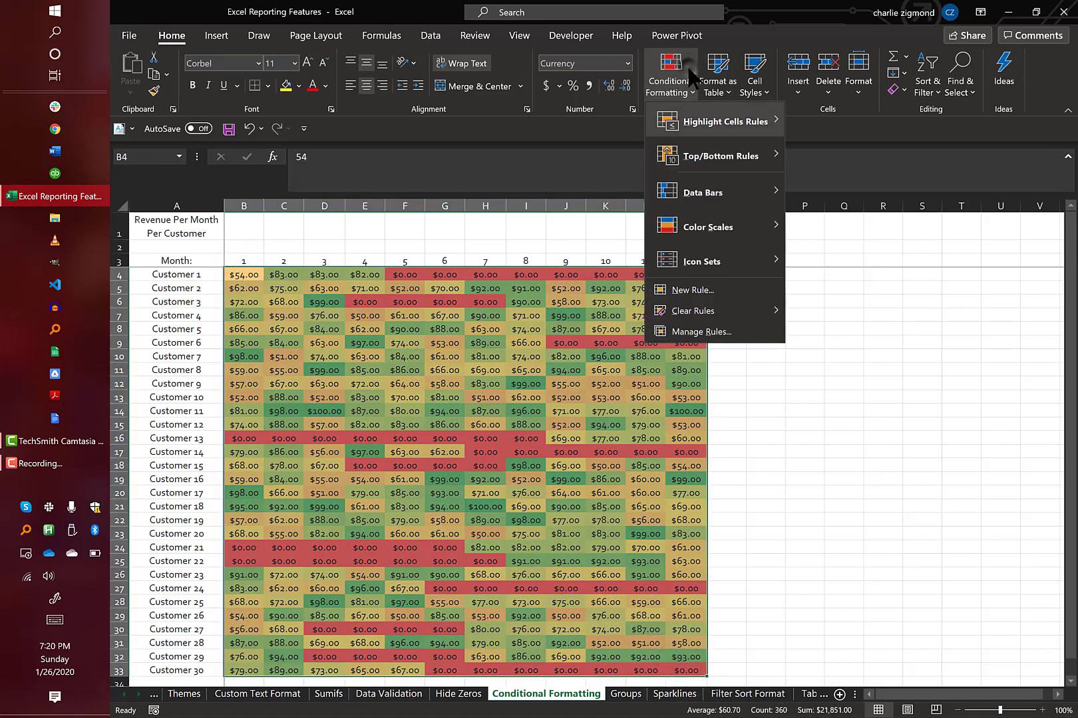
{"action": "left_click", "coordinate": [828, 219]}
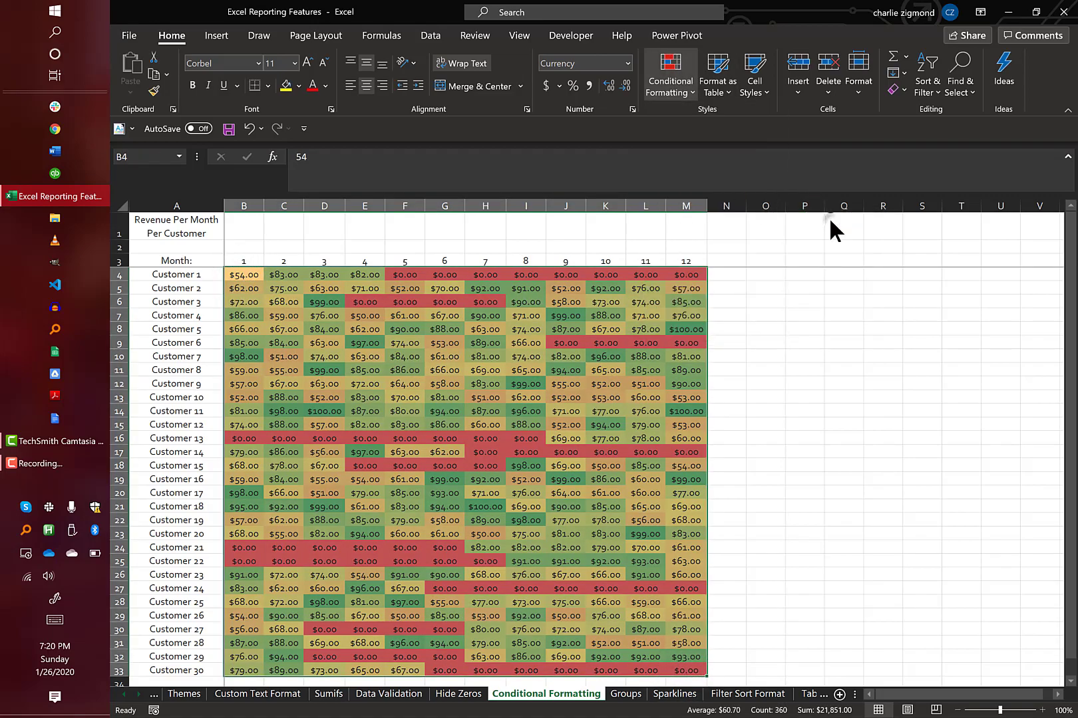
{"action": "left_click_drag", "start_coordinate": [360, 304], "coordinate": [493, 301]}
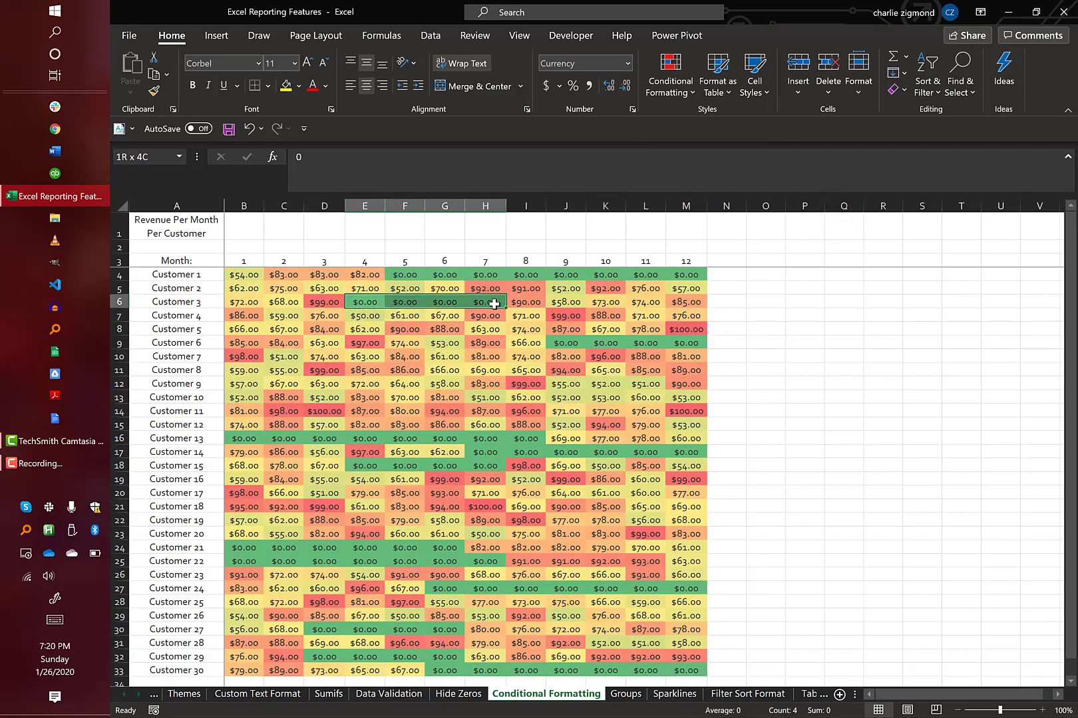
{"action": "left_click", "coordinate": [333, 302]}
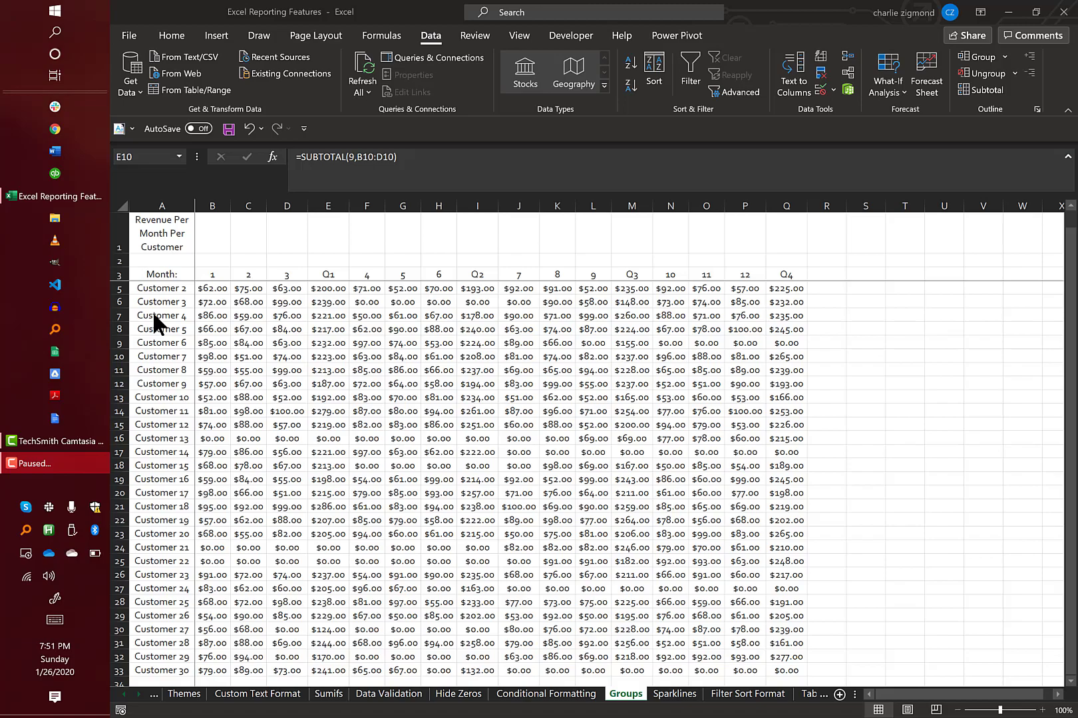
- On the Groups sheet, group the month 1 to 3 columns B:D beside the Q1 subtotal
{"action": "left_click", "coordinate": [228, 293]}
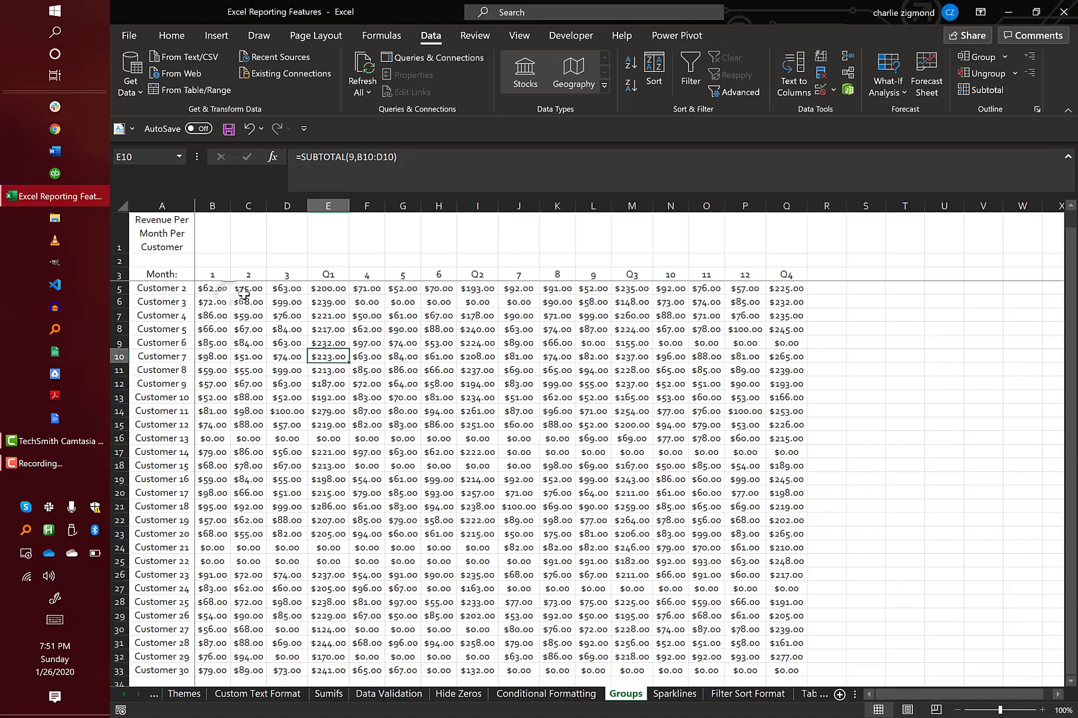
{"action": "left_click", "coordinate": [330, 277]}
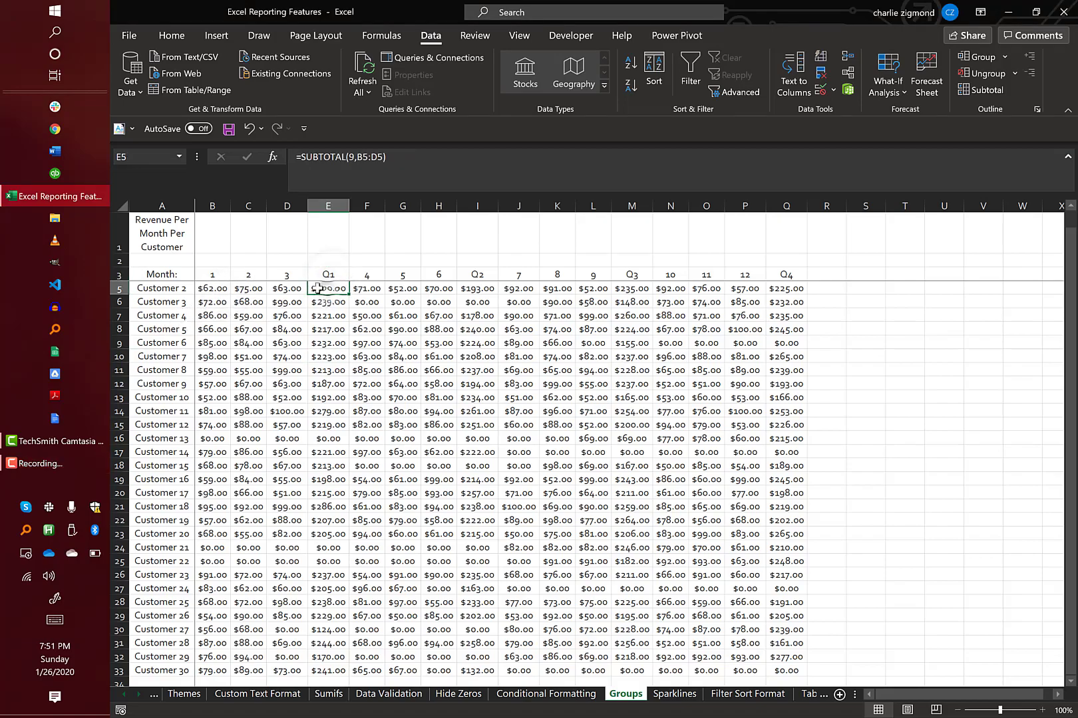
{"action": "left_click", "coordinate": [296, 278]}
{"action": "left_click_drag", "start_coordinate": [211, 206], "coordinate": [268, 207]}
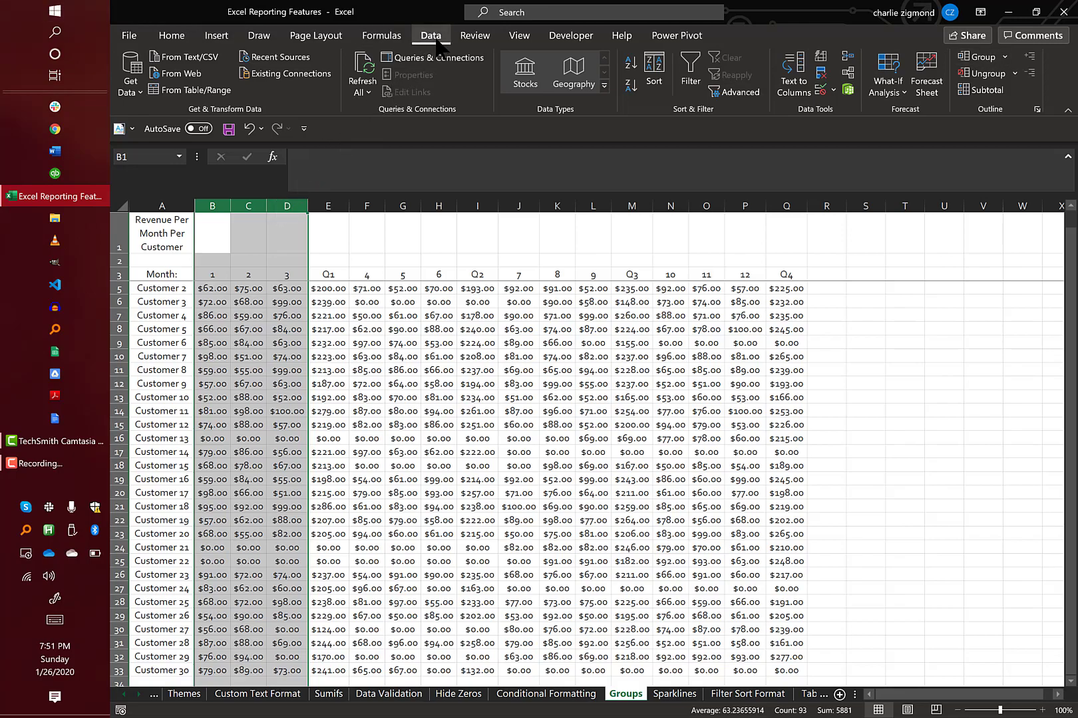
{"action": "left_click", "coordinate": [985, 62]}
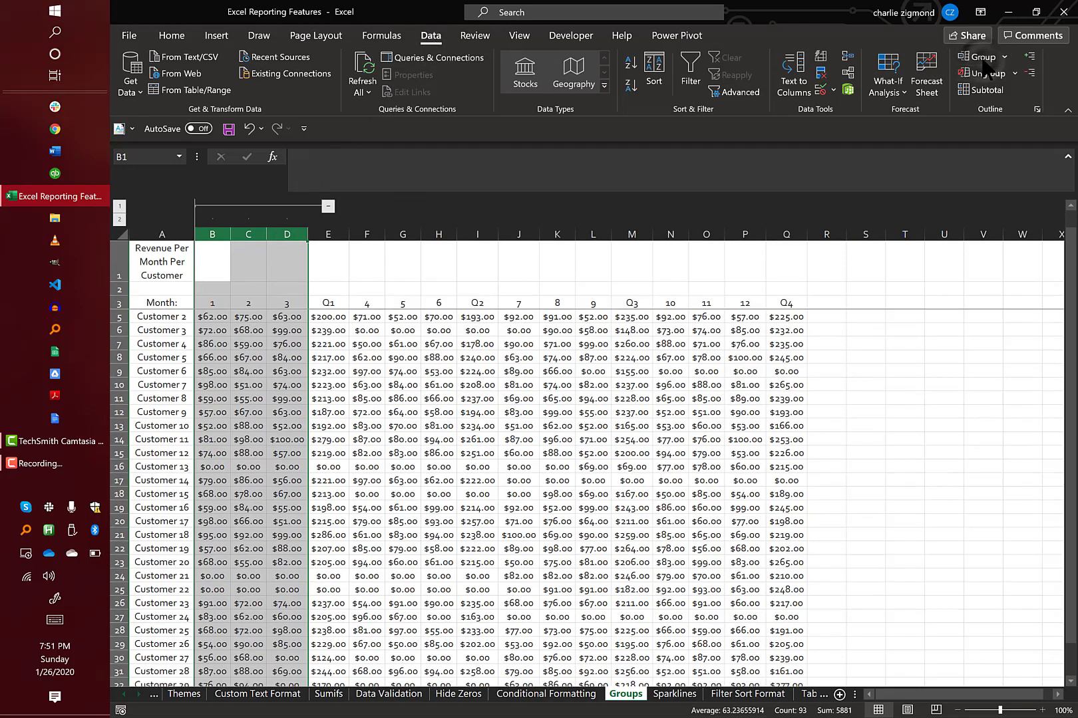
- Group the month columns F:H, J:L and N:P separately for the second, third and fourth quarters
{"action": "left_click_drag", "start_coordinate": [362, 228], "coordinate": [439, 234]}
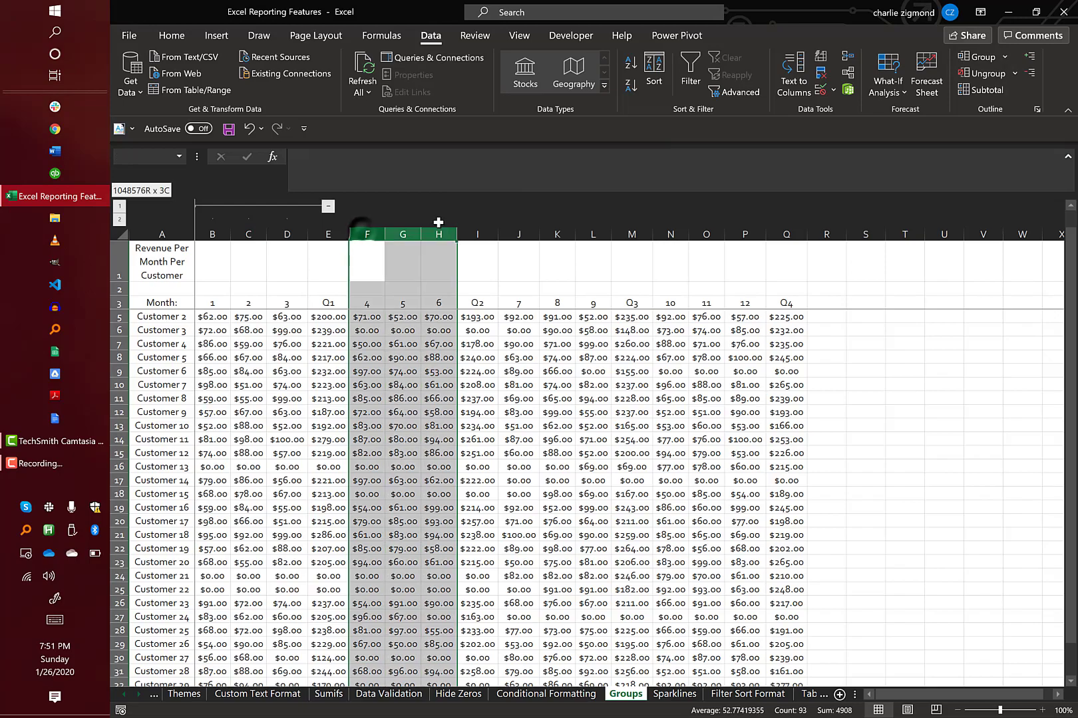
{"action": "left_click", "coordinate": [986, 60]}
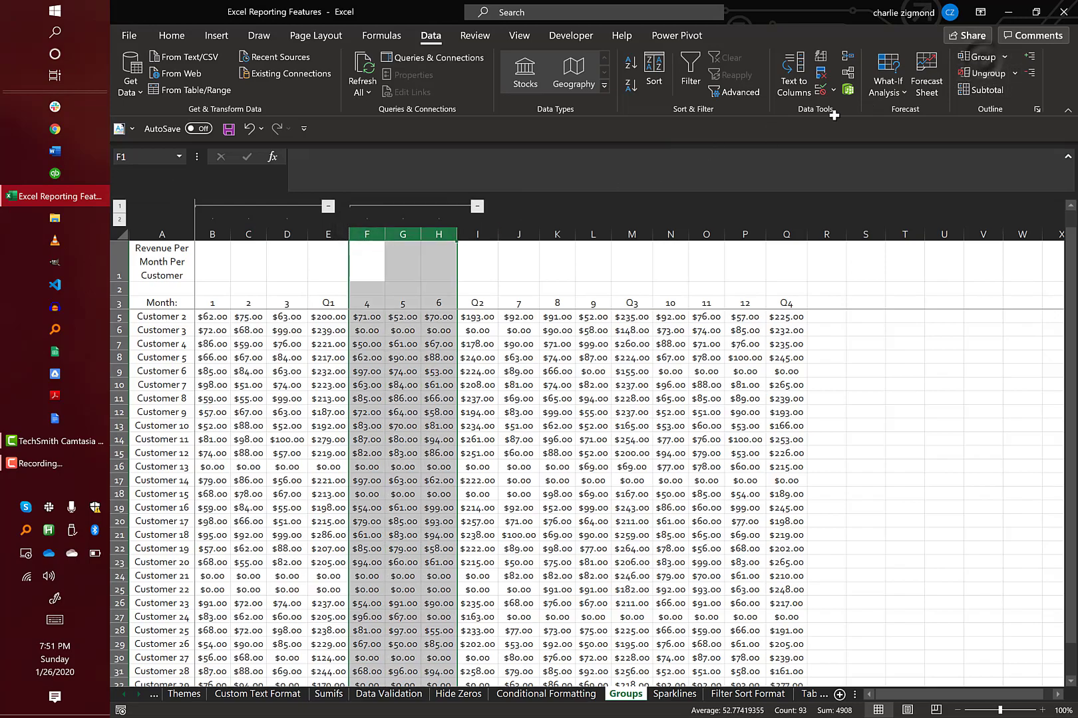
{"action": "left_click_drag", "start_coordinate": [518, 233], "coordinate": [587, 232]}
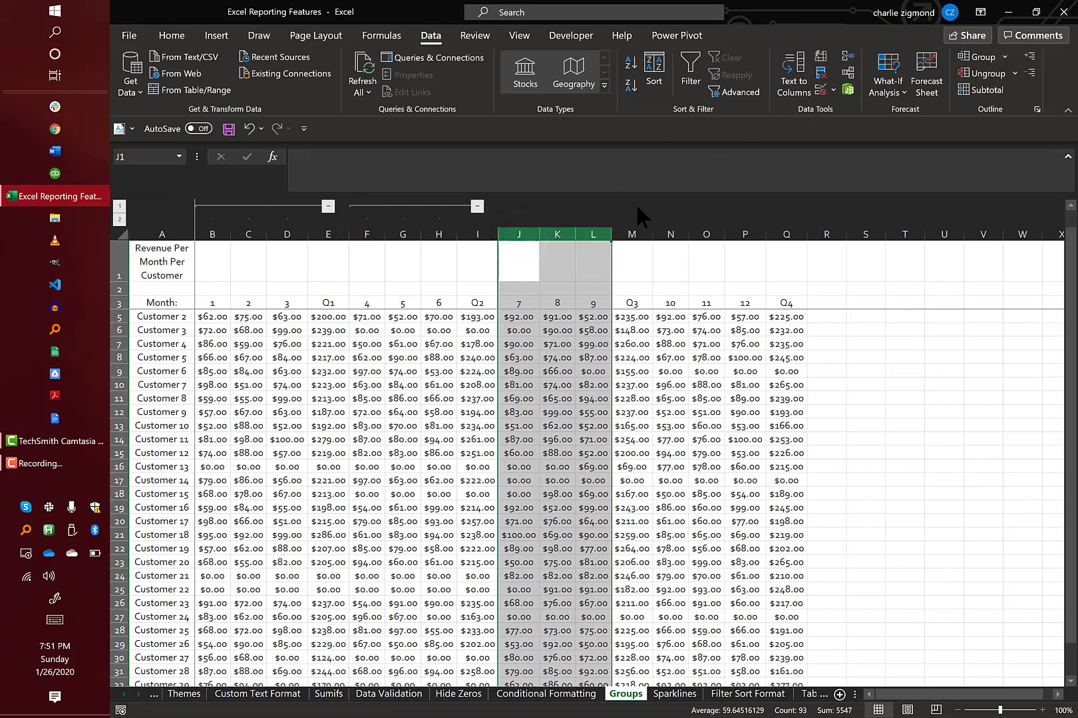
{"action": "left_click", "coordinate": [978, 58]}
{"action": "left_click_drag", "start_coordinate": [670, 233], "coordinate": [745, 234]}
{"action": "left_click", "coordinate": [978, 58]}
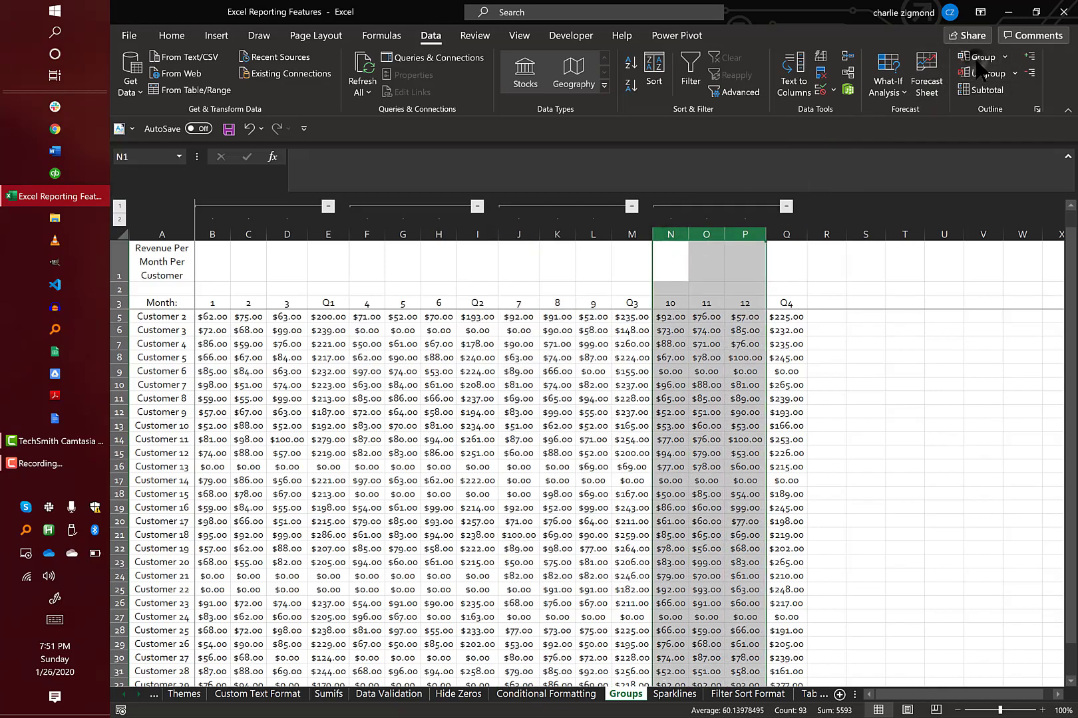
- Collapse all column groups to the quarterly subtotals, expand them to the months, and collapse them again
{"action": "left_click", "coordinate": [119, 206]}
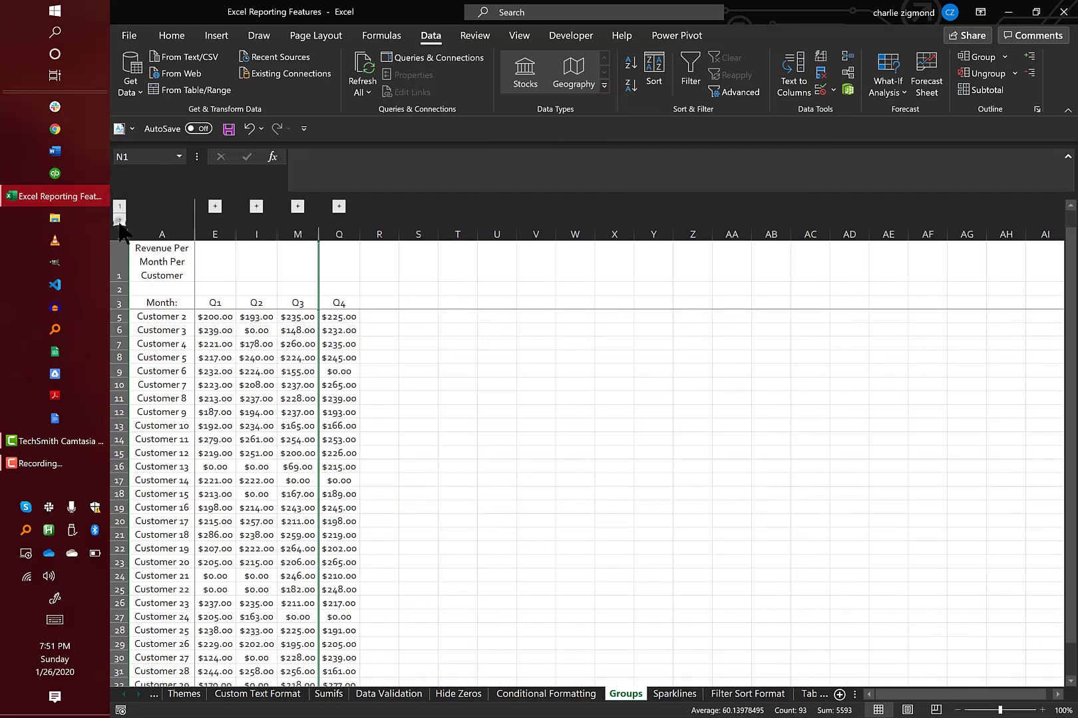
{"action": "left_click", "coordinate": [120, 220]}
{"action": "left_click", "coordinate": [119, 207]}
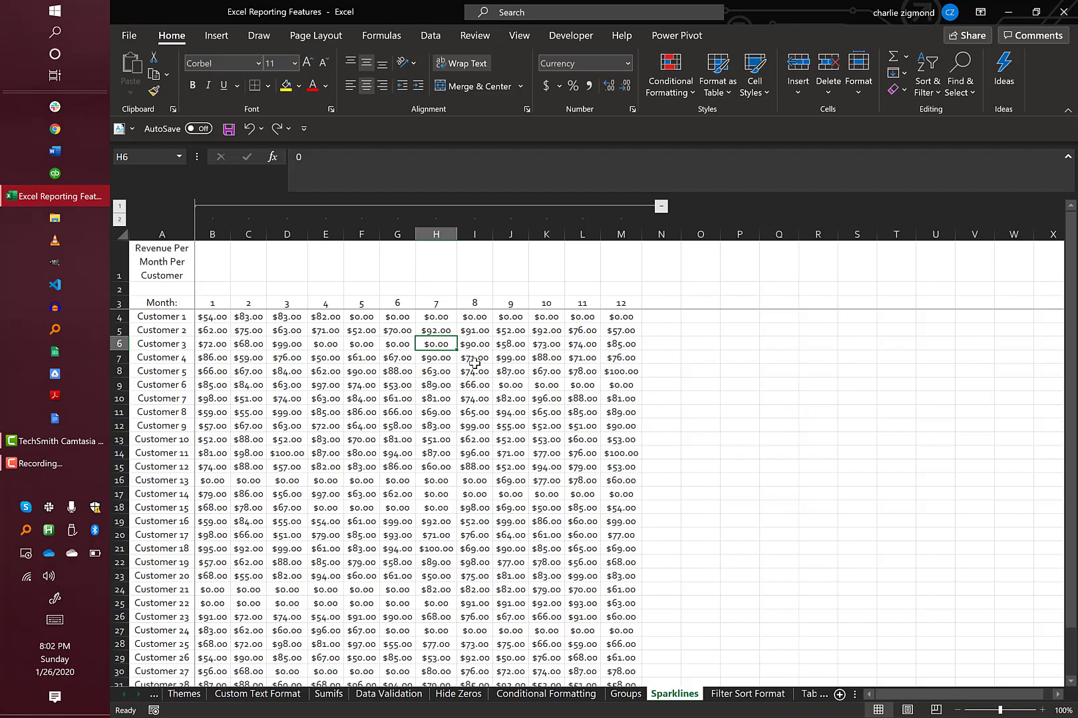
- Insert line sparklines in N4:N33 using the monthly revenue in B4:M33 as the data range
{"action": "left_click", "coordinate": [664, 315]}
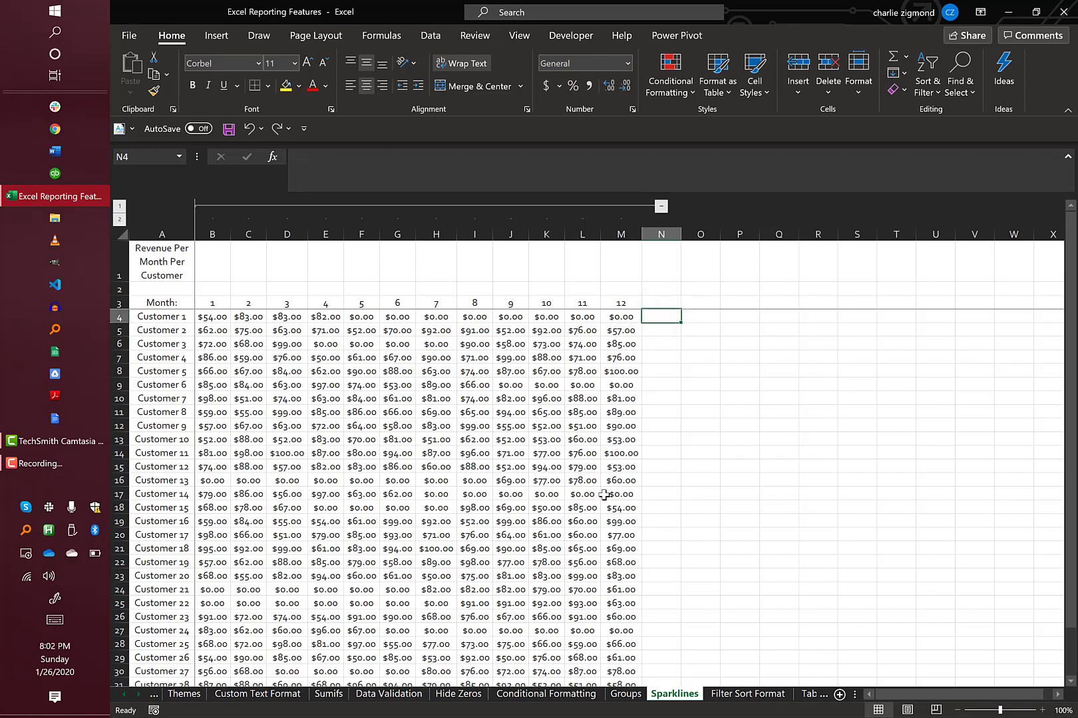
{"action": "scroll", "coordinate": [603, 494], "scroll_direction": "down", "scroll_amount": 3}
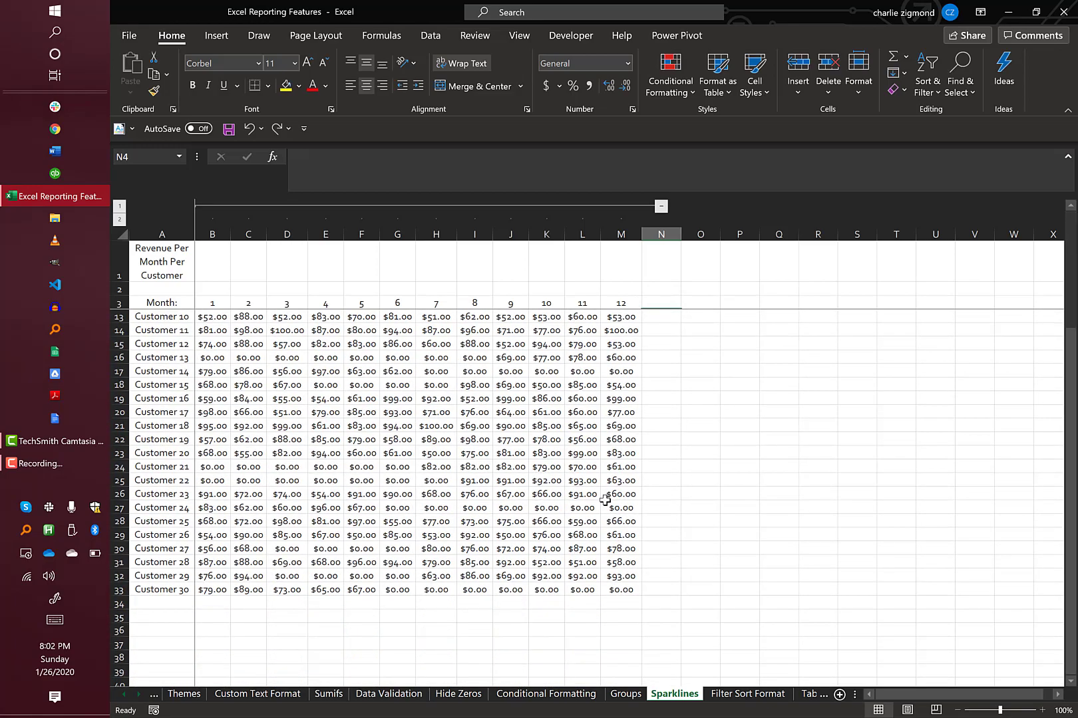
{"action": "left_click", "coordinate": [621, 591]}
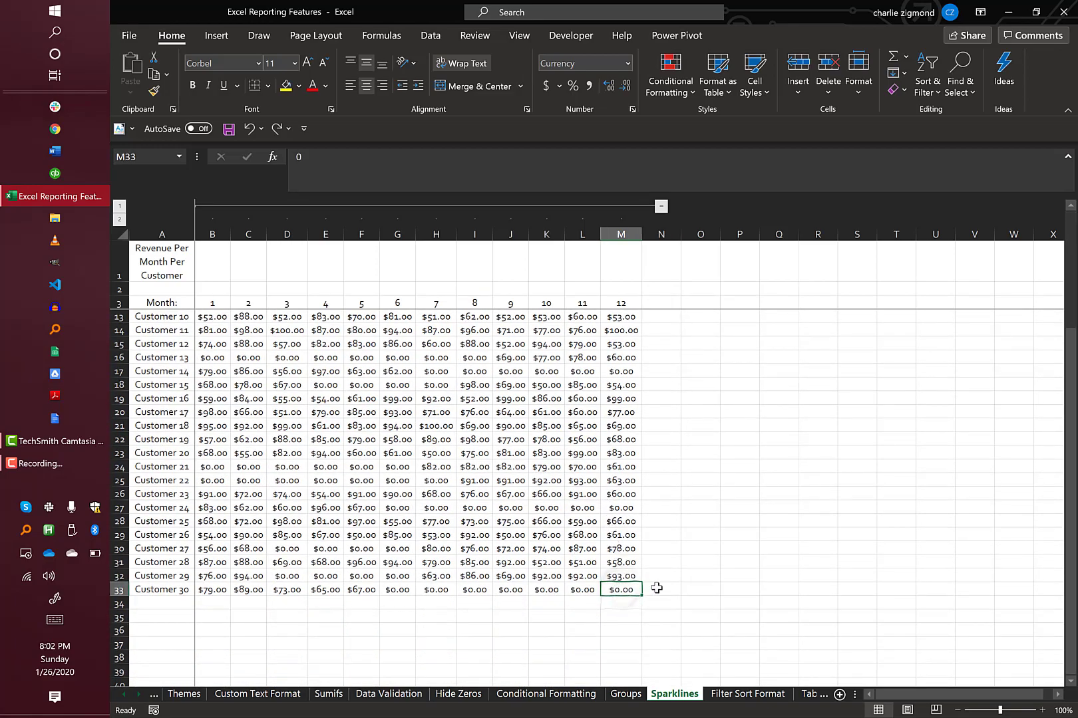
{"action": "left_click", "coordinate": [656, 589]}
{"action": "scroll", "coordinate": [660, 569], "scroll_direction": "up", "scroll_amount": 1}
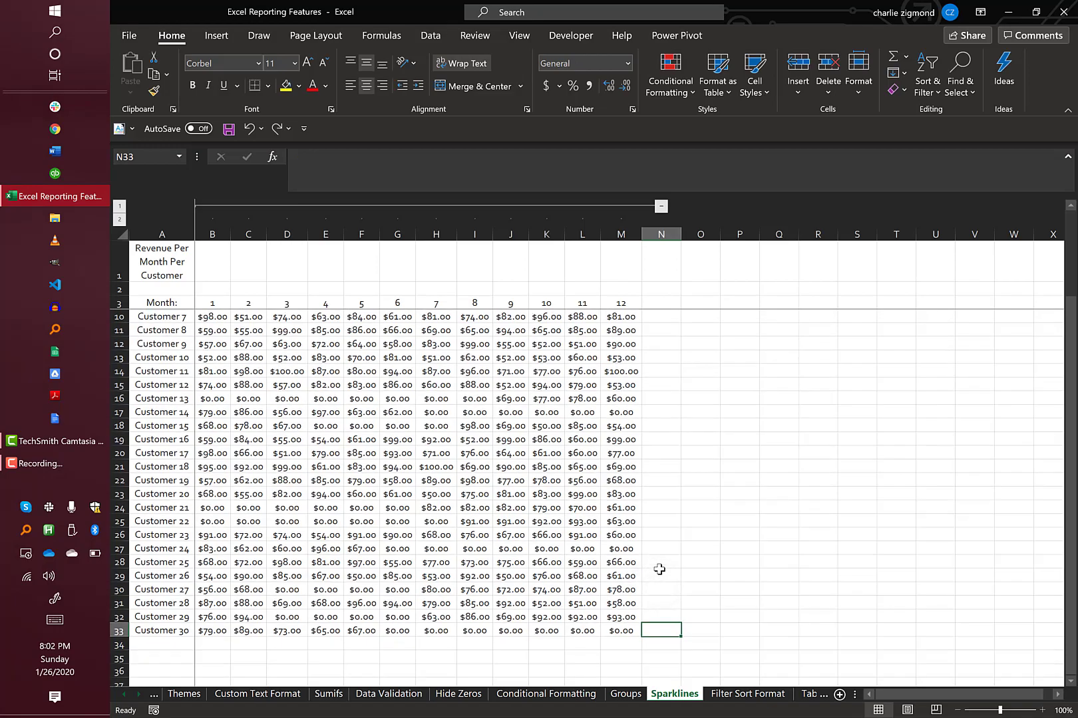
{"action": "scroll", "coordinate": [659, 569], "scroll_direction": "up", "scroll_amount": 2}
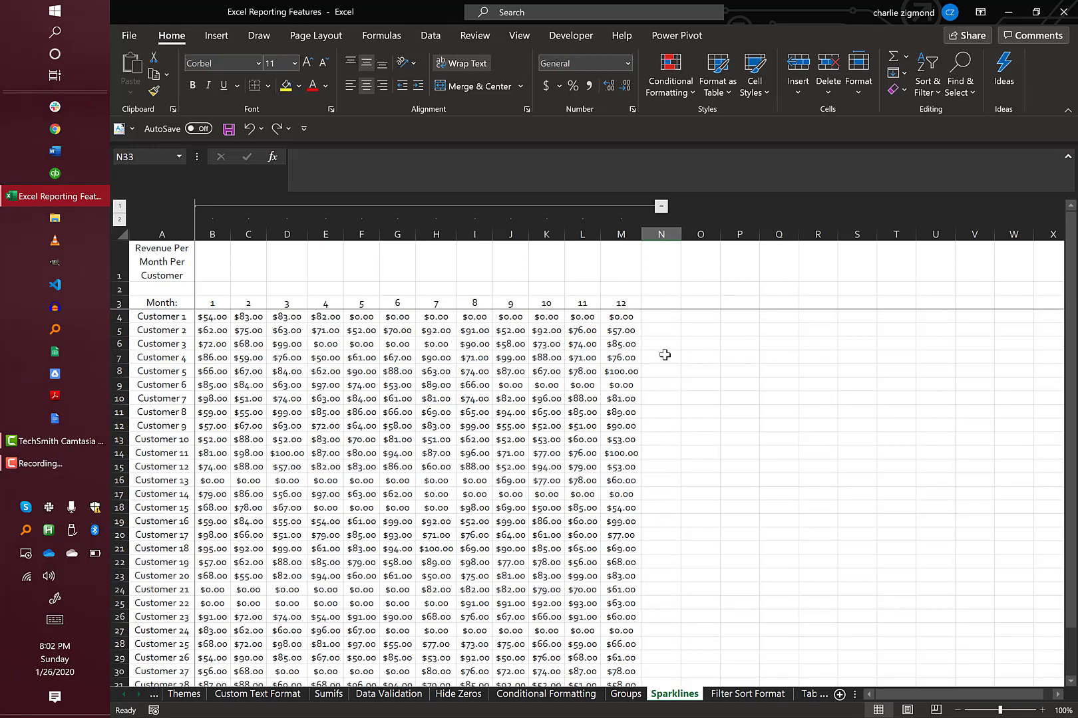
{"action": "left_click", "coordinate": [665, 320], "text": "shift"}
{"action": "scroll", "coordinate": [644, 369], "scroll_direction": "down", "scroll_amount": 2}
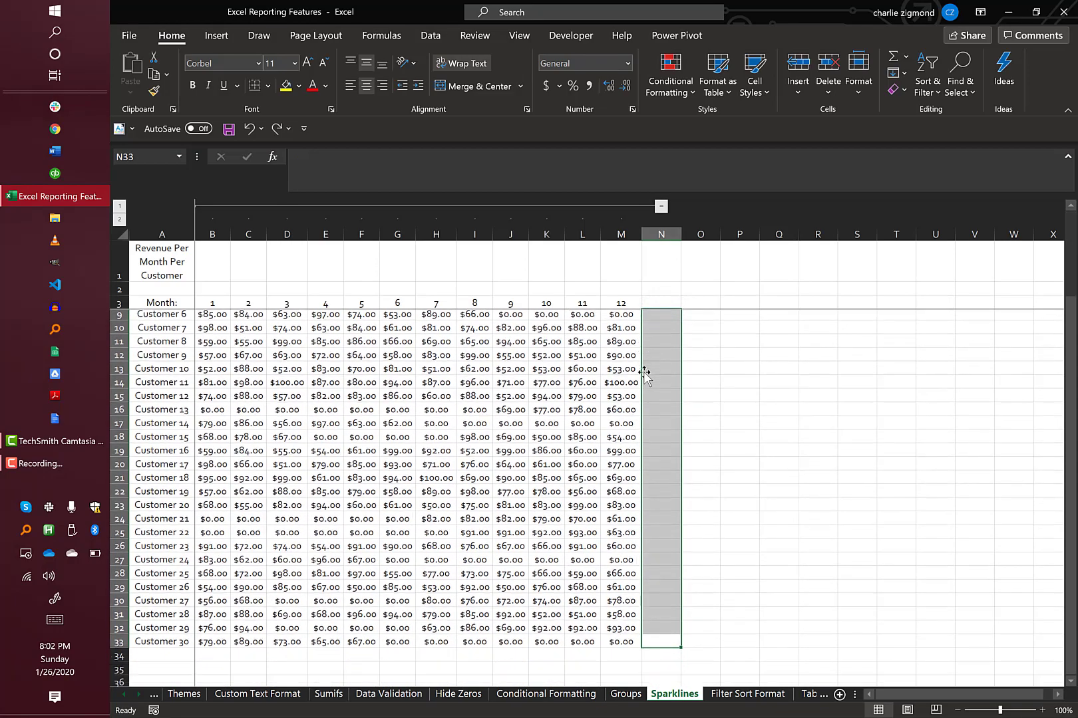
{"action": "left_click", "coordinate": [217, 37]}
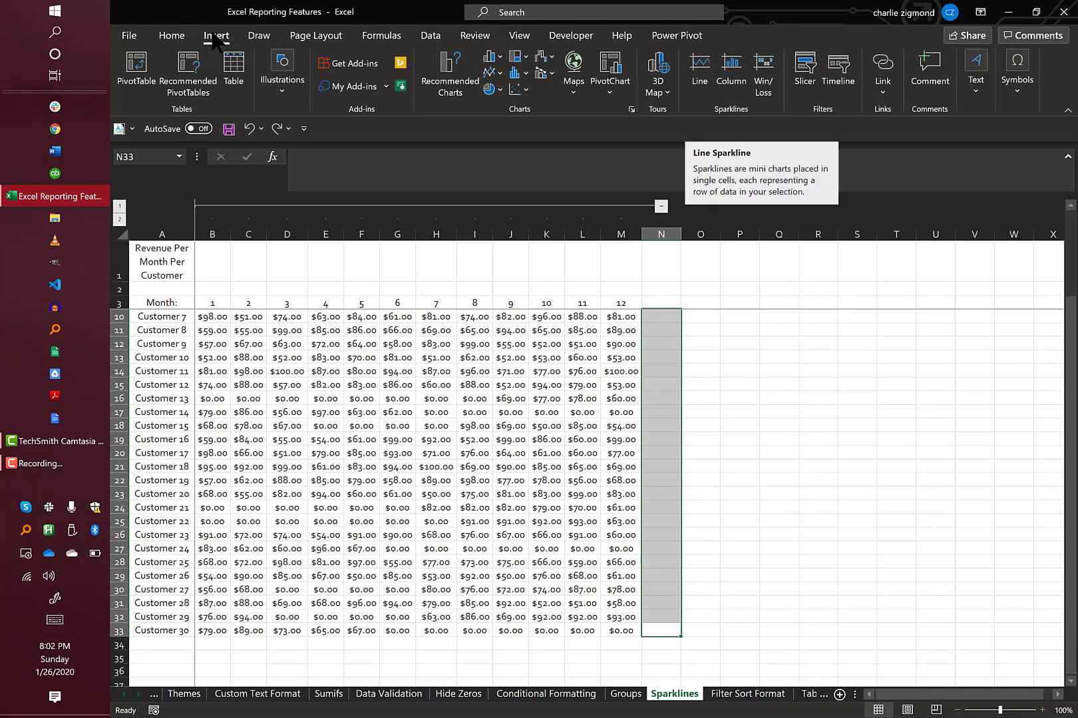
{"action": "left_click", "coordinate": [693, 72]}
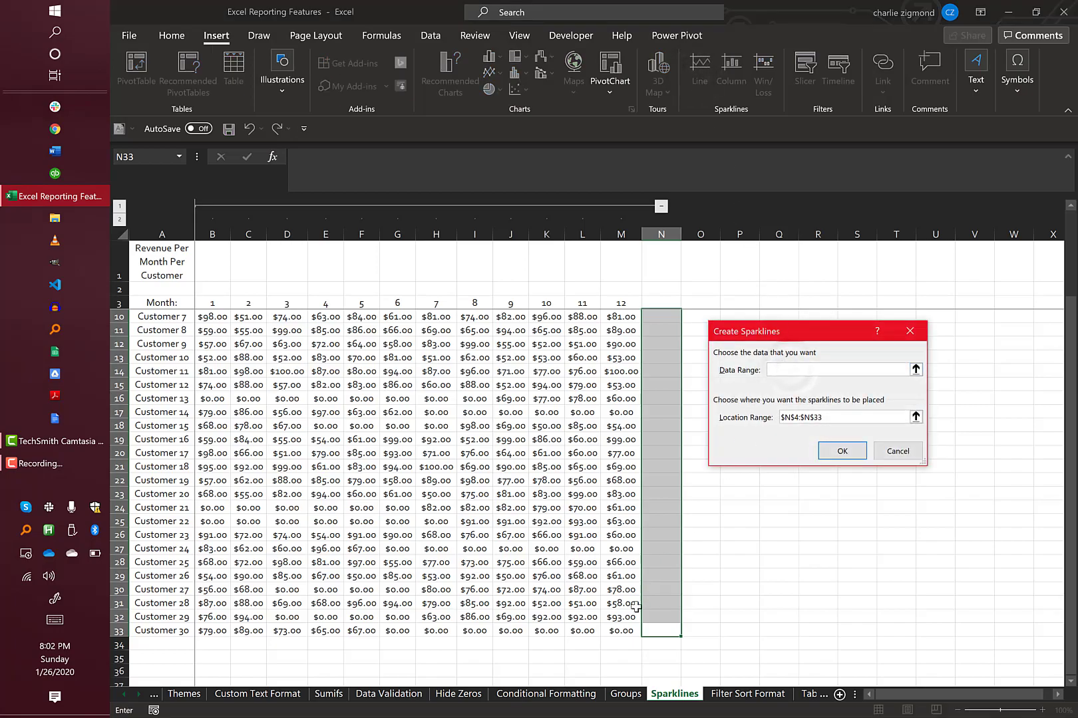
{"action": "left_click_drag", "start_coordinate": [619, 633], "coordinate": [223, 316]}
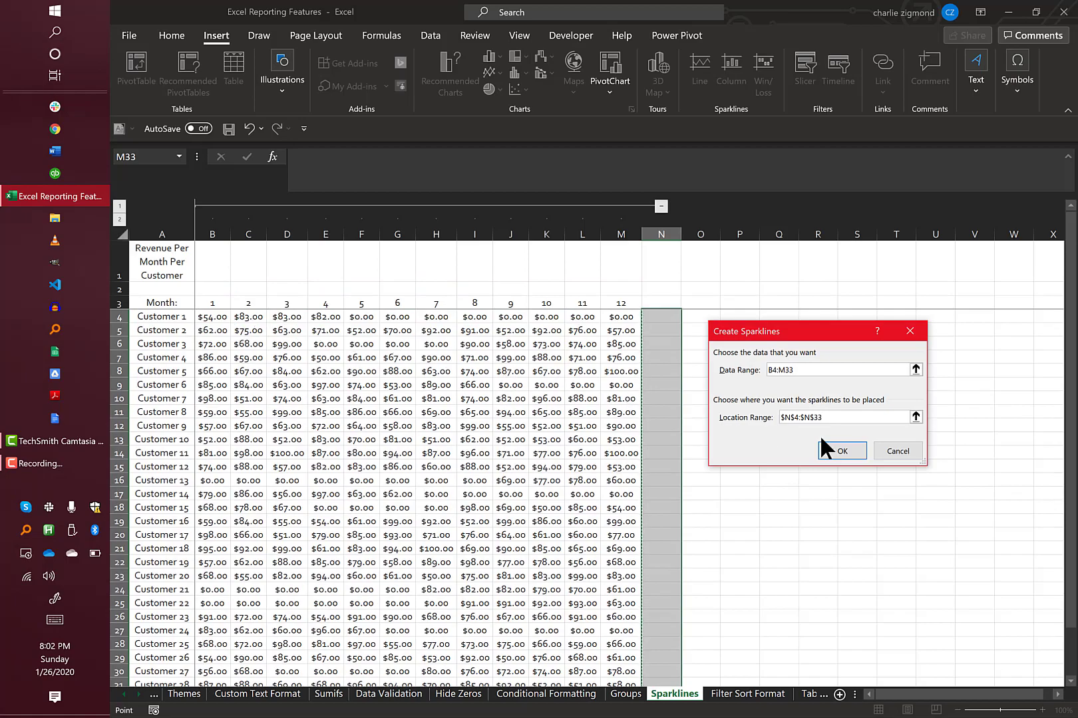
{"action": "left_click", "coordinate": [842, 451]}
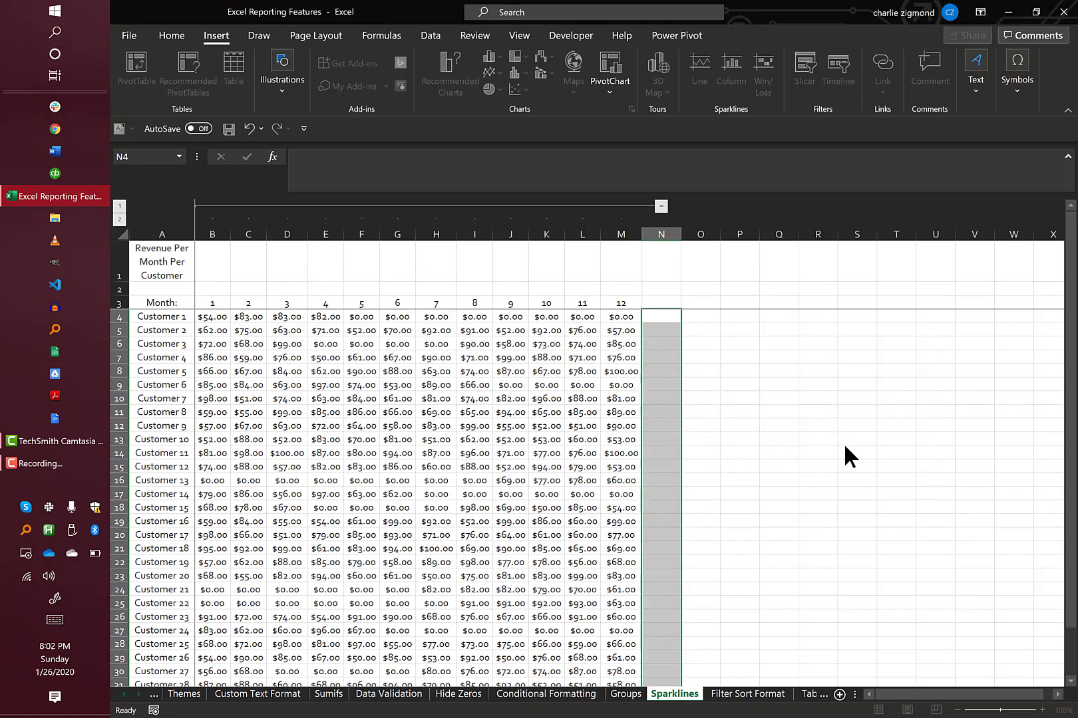
- Enlarge the line sparklines by widening column N and making all rows of the sheet about three times taller
{"action": "scroll", "coordinate": [615, 440], "scroll_direction": "down", "scroll_amount": 3}
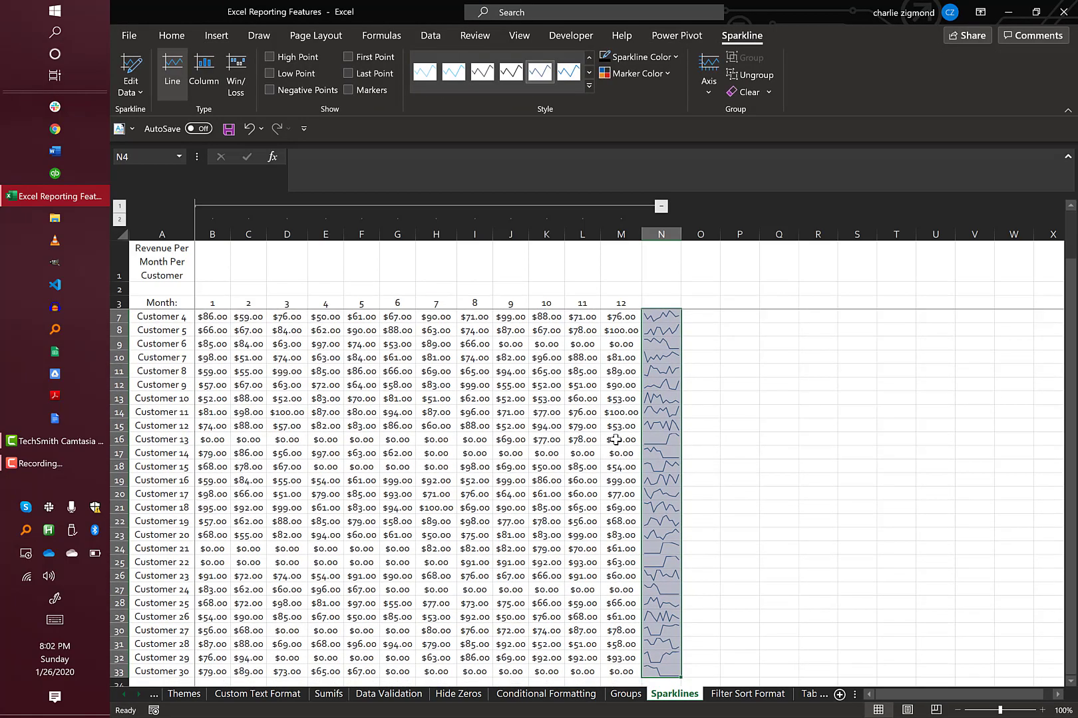
{"action": "scroll", "coordinate": [616, 440], "scroll_direction": "up", "scroll_amount": 1}
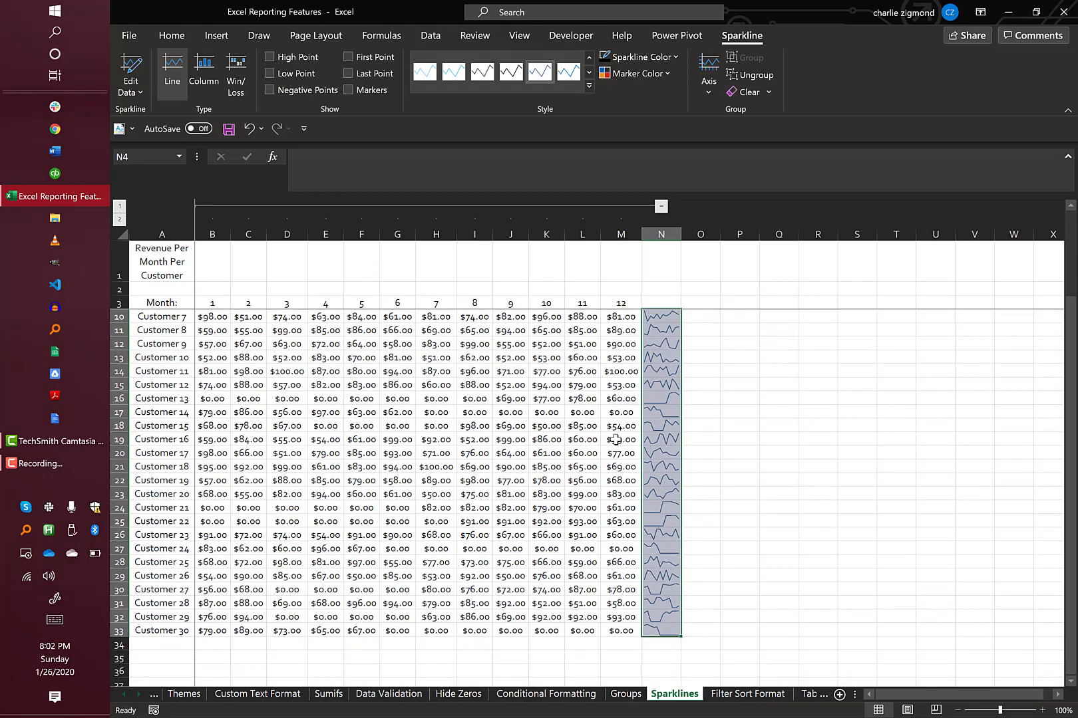
{"action": "left_click_drag", "start_coordinate": [678, 228], "coordinate": [783, 232]}
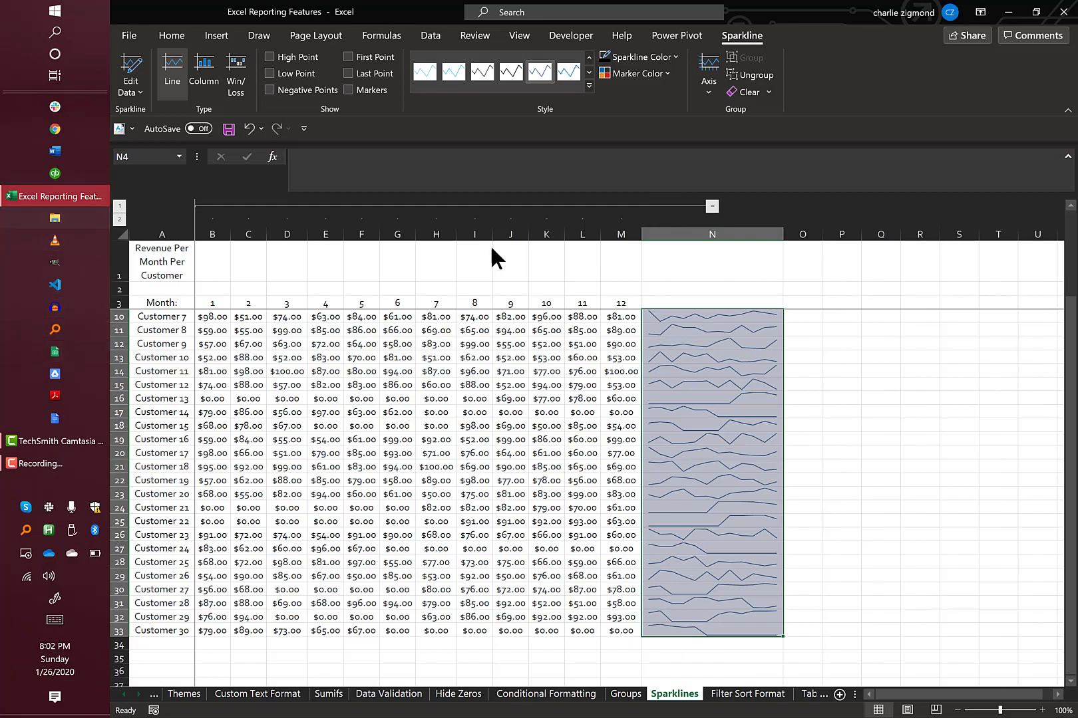
{"action": "left_click", "coordinate": [119, 235]}
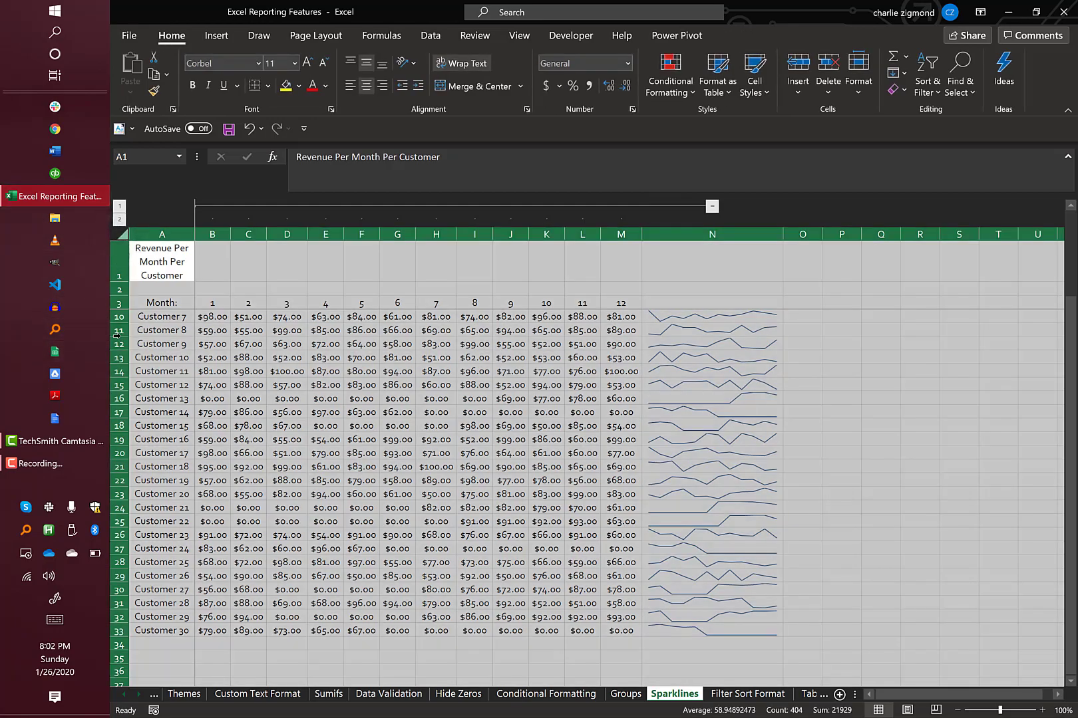
{"action": "left_click_drag", "start_coordinate": [120, 336], "coordinate": [121, 365]}
{"action": "left_click", "coordinate": [472, 459]}
{"action": "scroll", "coordinate": [473, 459], "scroll_direction": "down", "scroll_amount": 3}
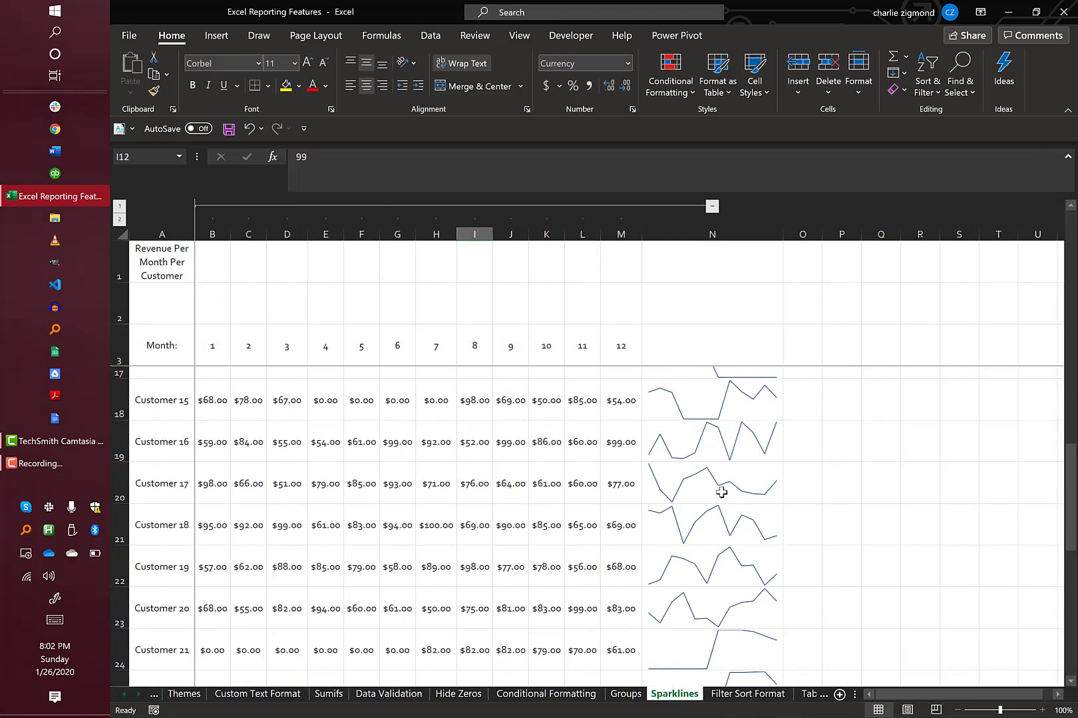
- Widen column N a little more and review the line sparklines of the lower customer rows
{"action": "left_click", "coordinate": [736, 495]}
{"action": "scroll", "coordinate": [784, 506], "scroll_direction": "down", "scroll_amount": 2}
{"action": "left_click", "coordinate": [825, 512]}
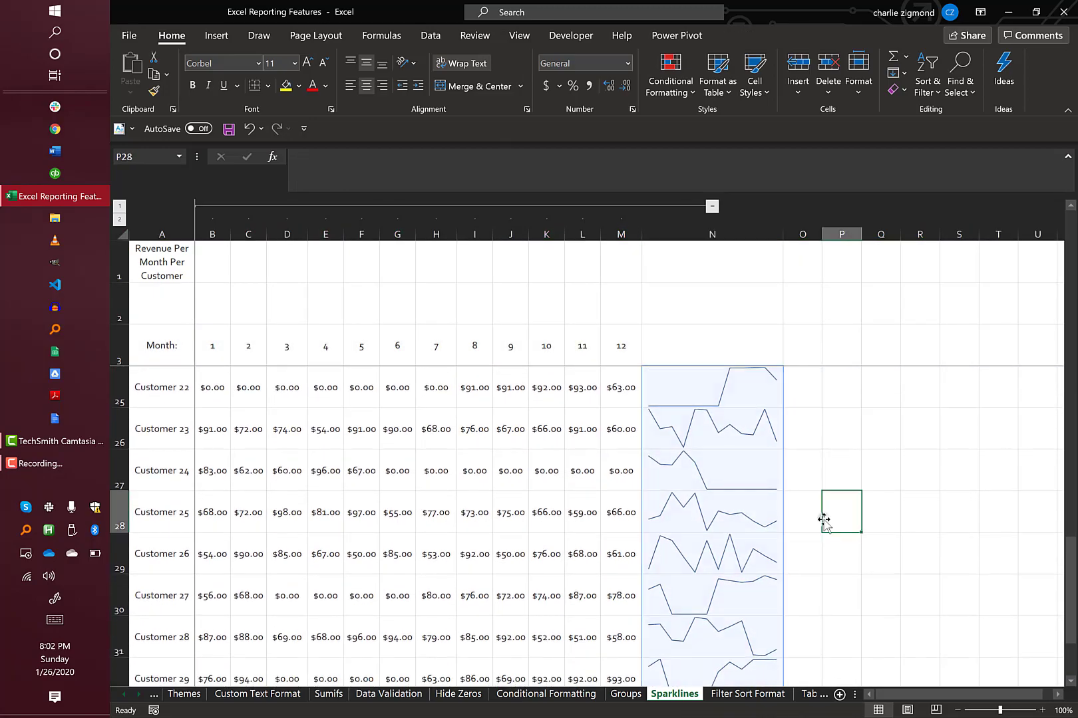
{"action": "left_click", "coordinate": [681, 478]}
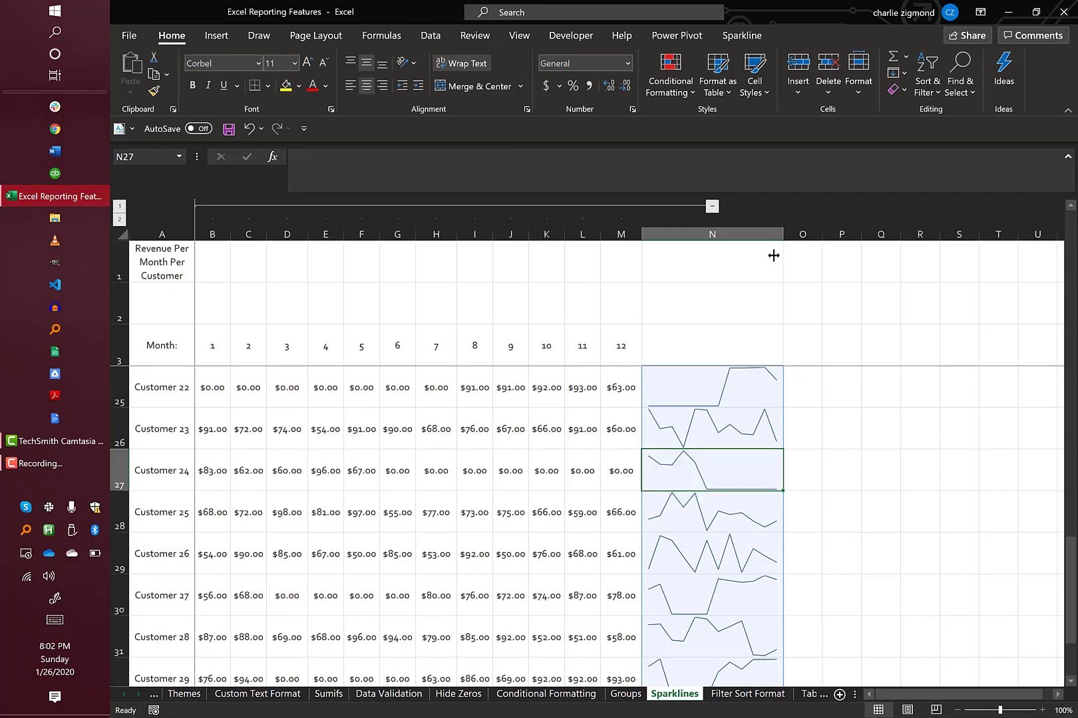
{"action": "left_click_drag", "start_coordinate": [785, 228], "coordinate": [817, 228]}
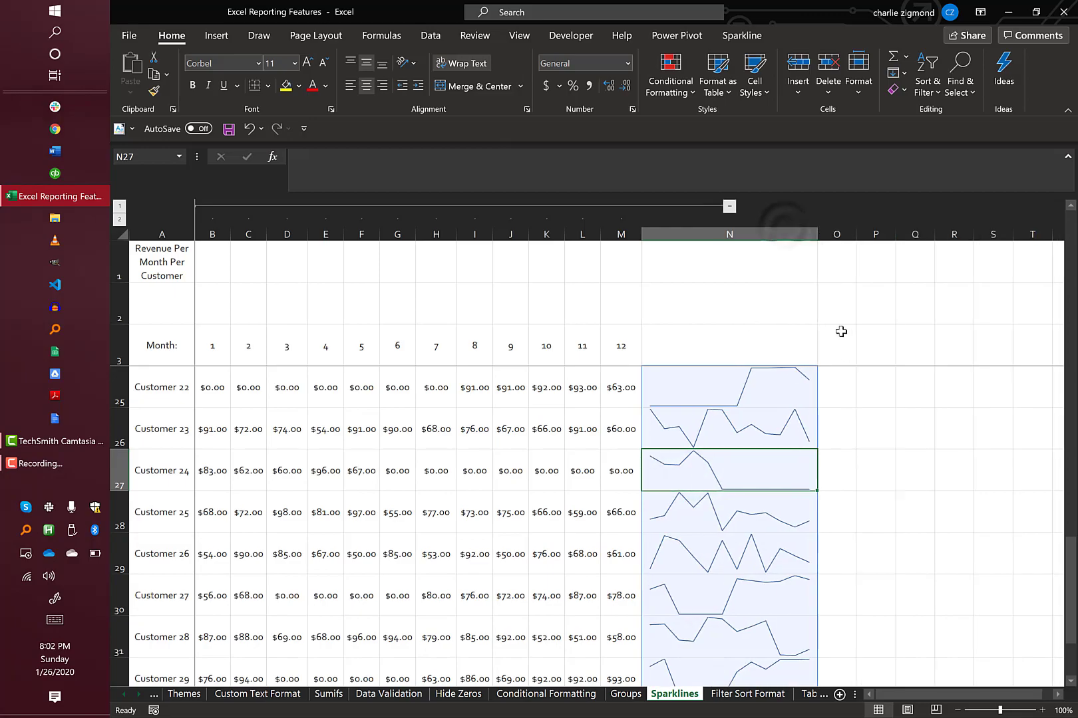
{"action": "left_click", "coordinate": [863, 425]}
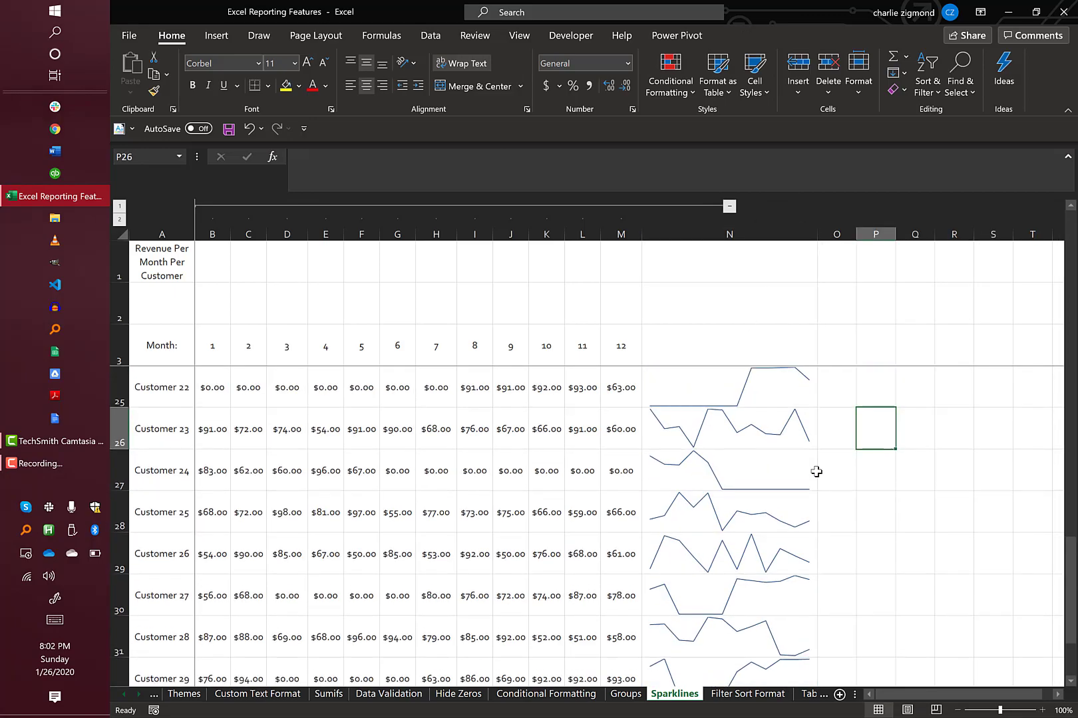
- Insert column sparklines in O4:O33 using B4:M33 as the data range
{"action": "left_click", "coordinate": [707, 416]}
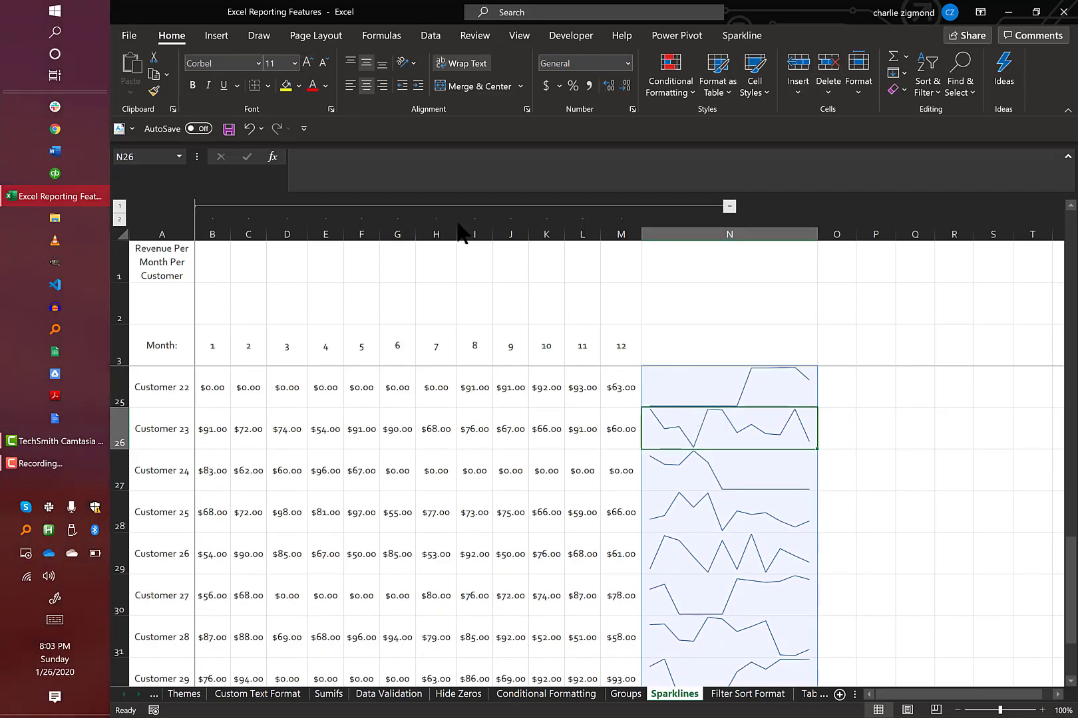
{"action": "left_click", "coordinate": [212, 37]}
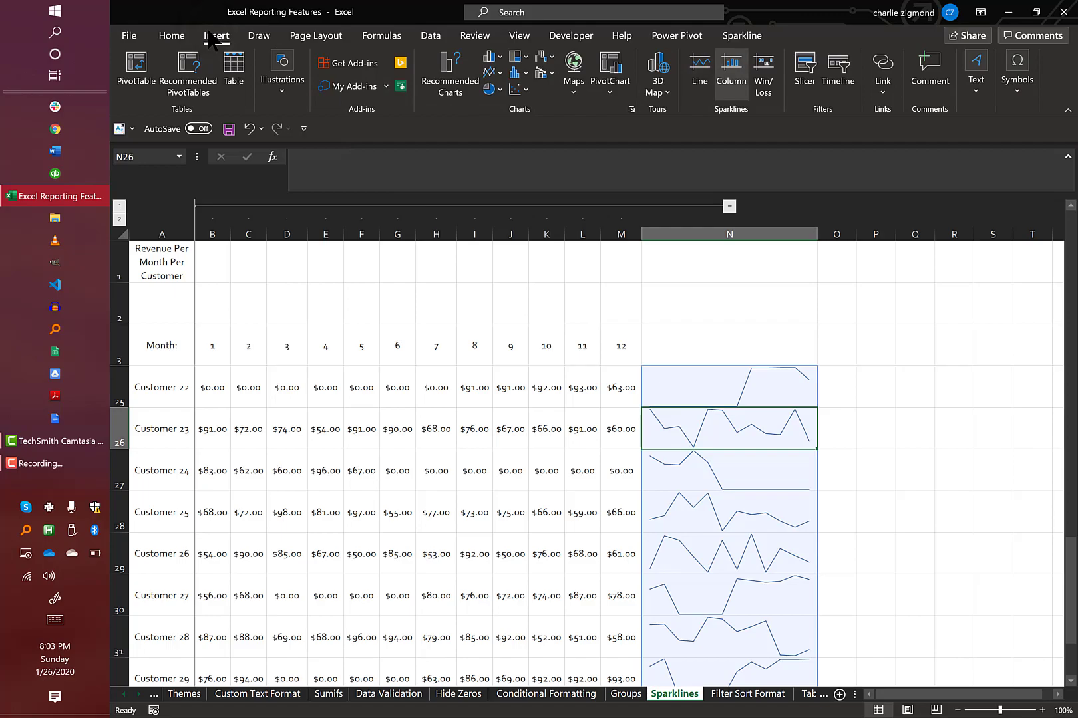
{"action": "left_click", "coordinate": [846, 392]}
{"action": "scroll", "coordinate": [848, 393], "scroll_direction": "down", "scroll_amount": 3}
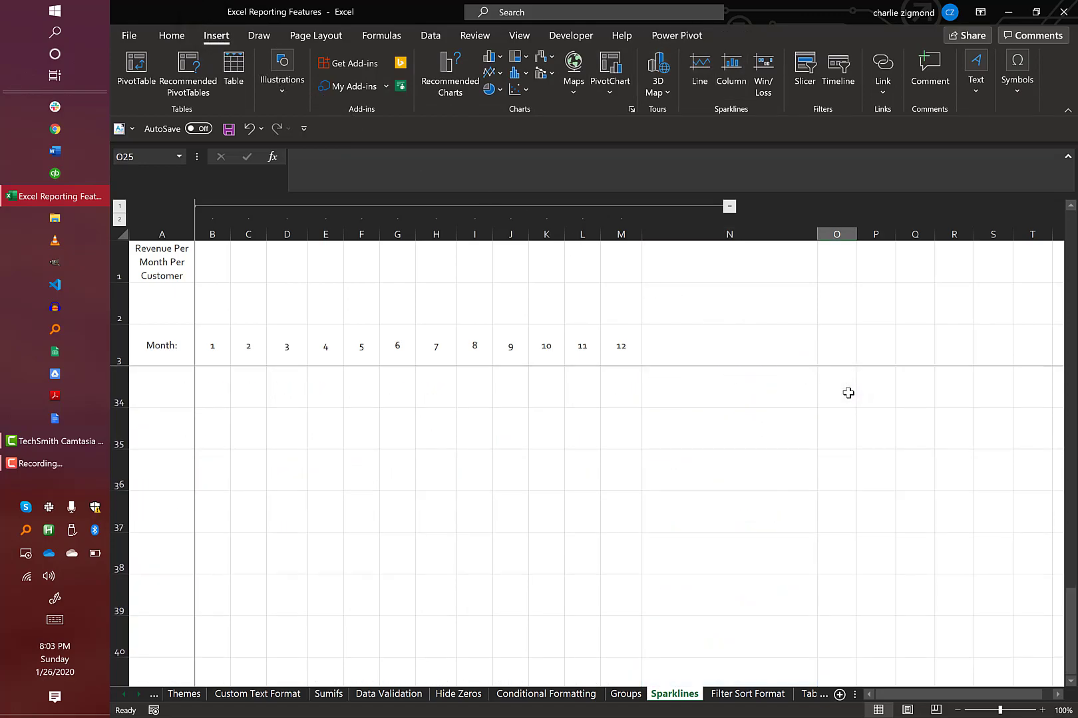
{"action": "scroll", "coordinate": [837, 579], "scroll_direction": "up", "scroll_amount": 9}
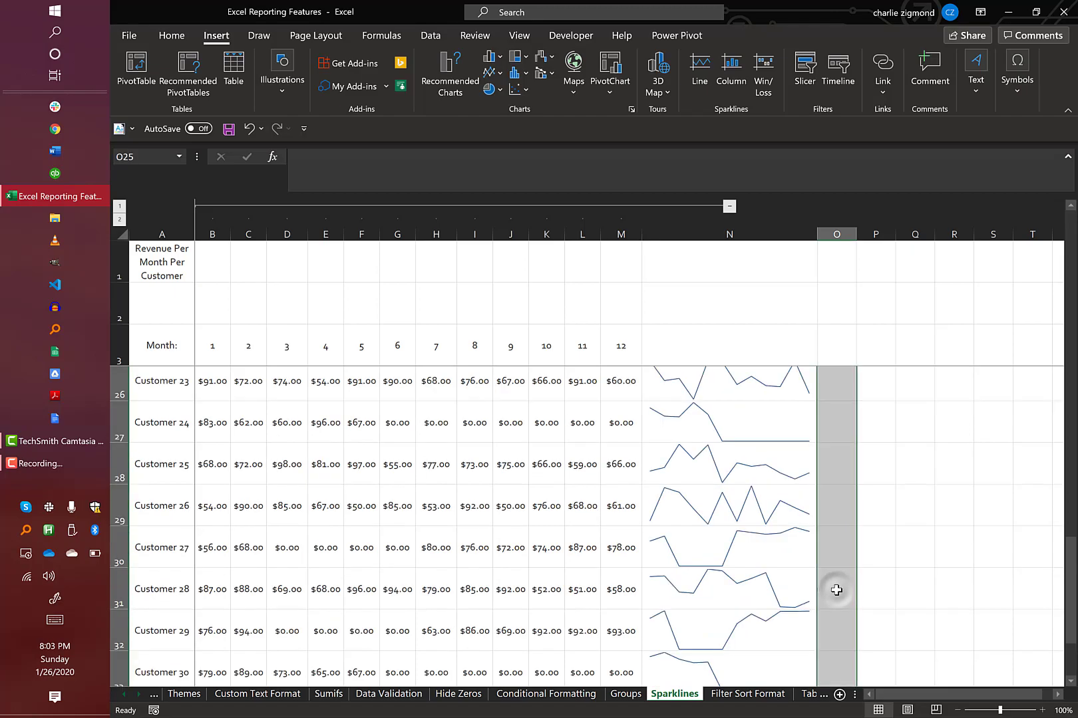
{"action": "scroll", "coordinate": [837, 579], "scroll_direction": "up", "scroll_amount": 1}
{"action": "left_click", "coordinate": [853, 377]}
{"action": "scroll", "coordinate": [853, 377], "scroll_direction": "down", "scroll_amount": 9}
{"action": "scroll", "coordinate": [853, 377], "scroll_direction": "down", "scroll_amount": 2}
{"action": "scroll", "coordinate": [852, 389], "scroll_direction": "up", "scroll_amount": 3}
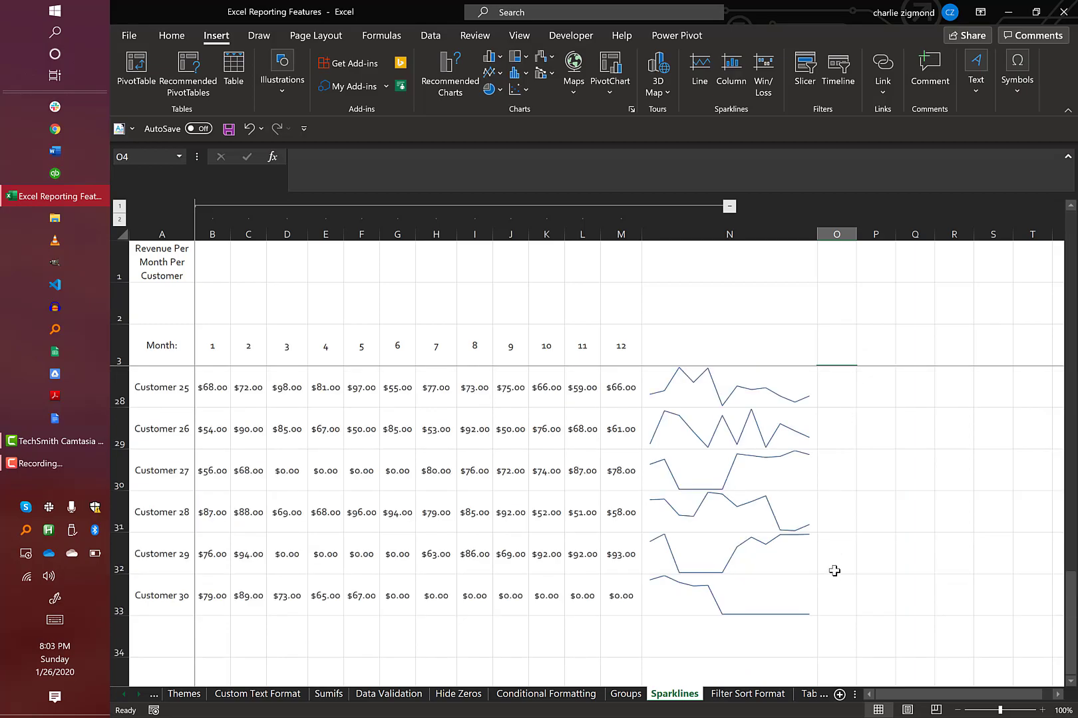
{"action": "left_click", "coordinate": [832, 594], "text": "shift"}
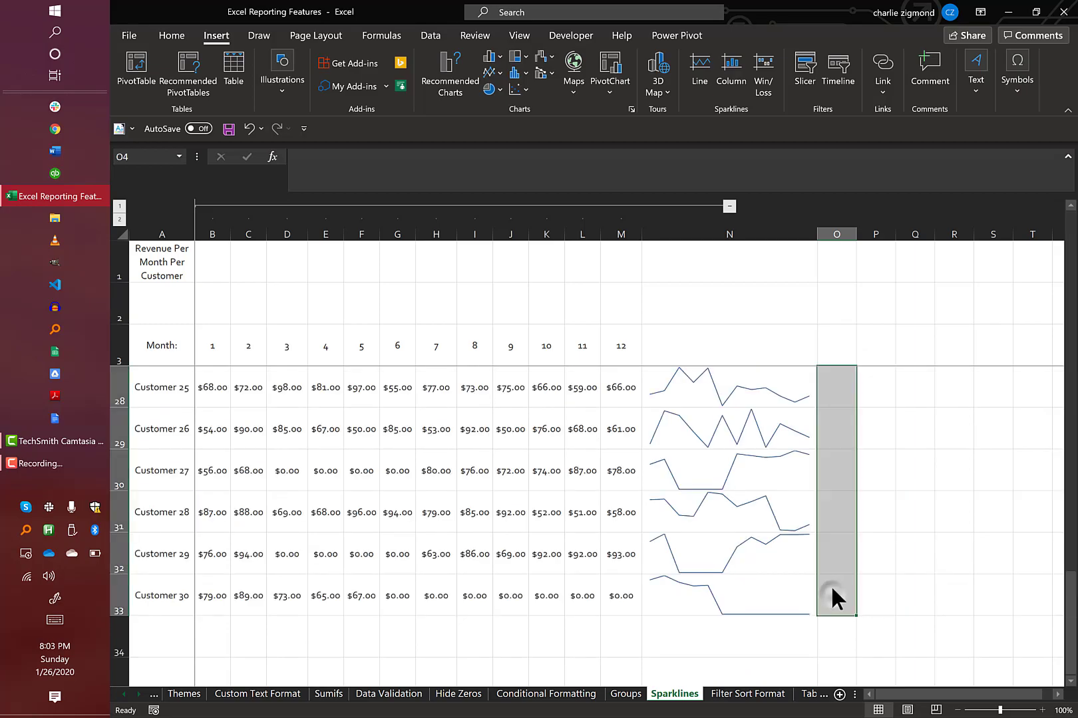
{"action": "left_click", "coordinate": [731, 67]}
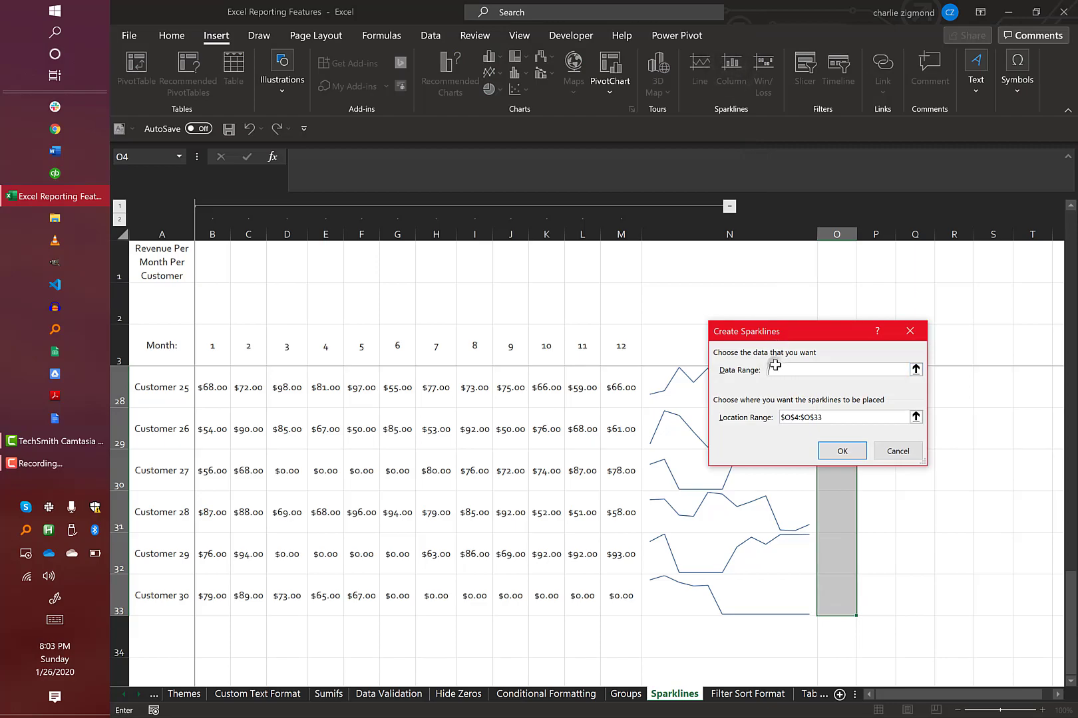
{"action": "left_click_drag", "start_coordinate": [620, 594], "coordinate": [223, 386]}
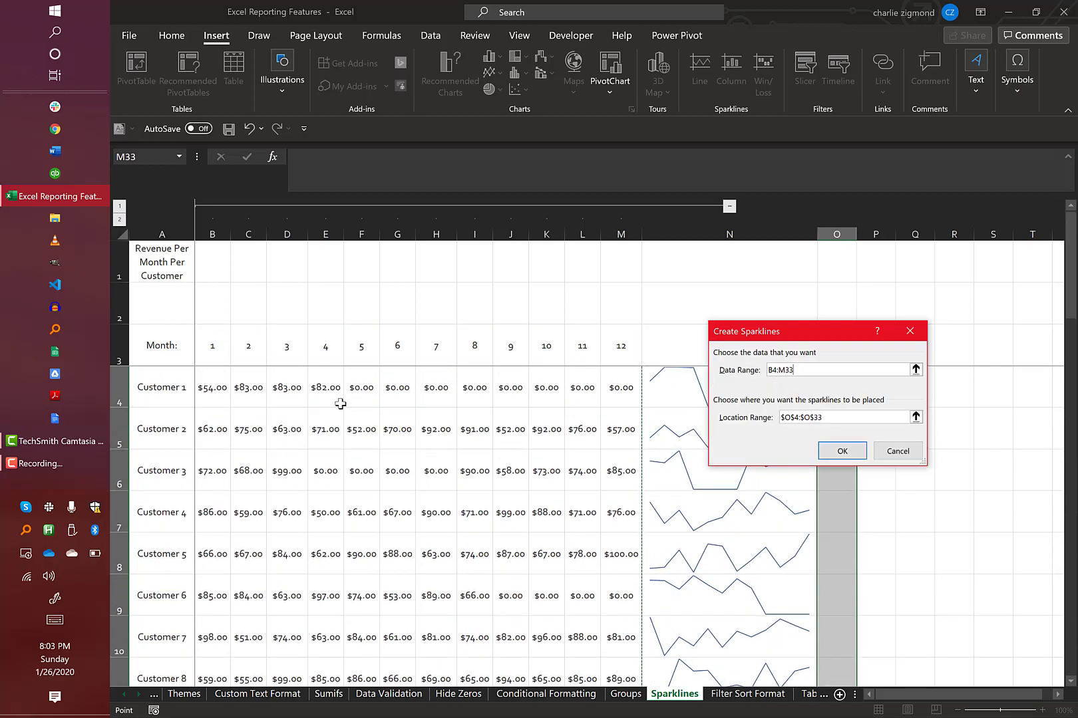
{"action": "left_click", "coordinate": [842, 451]}
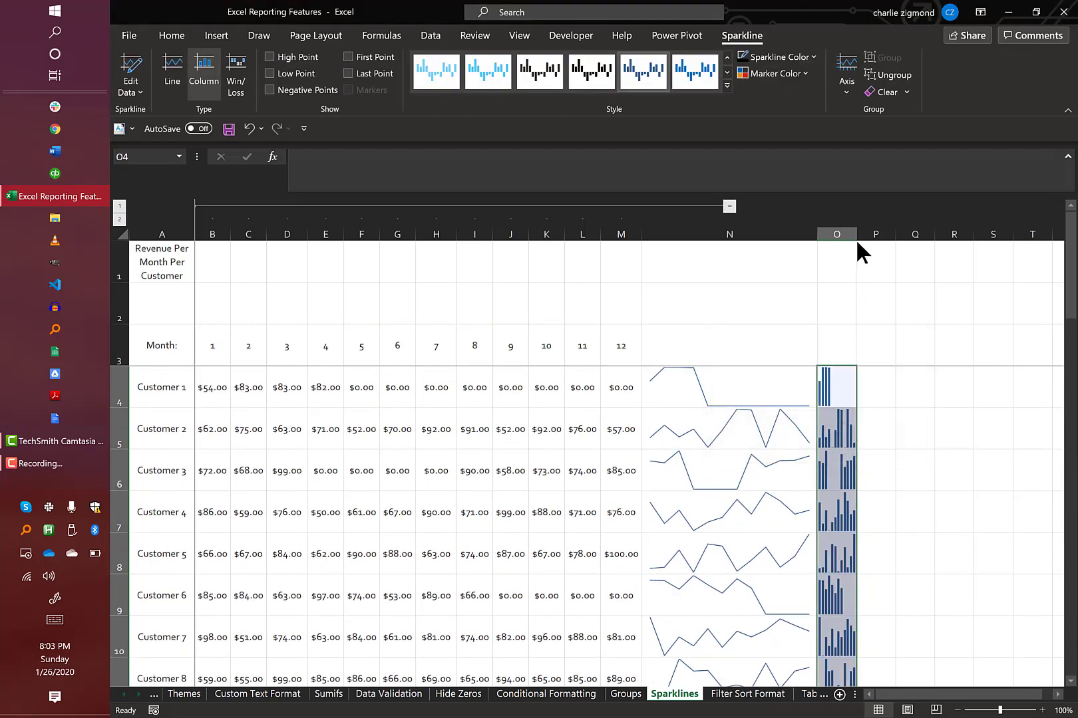
- Widen column O and compare its column sparklines with the line sparklines in column N
{"action": "left_click_drag", "start_coordinate": [858, 229], "coordinate": [975, 249]}
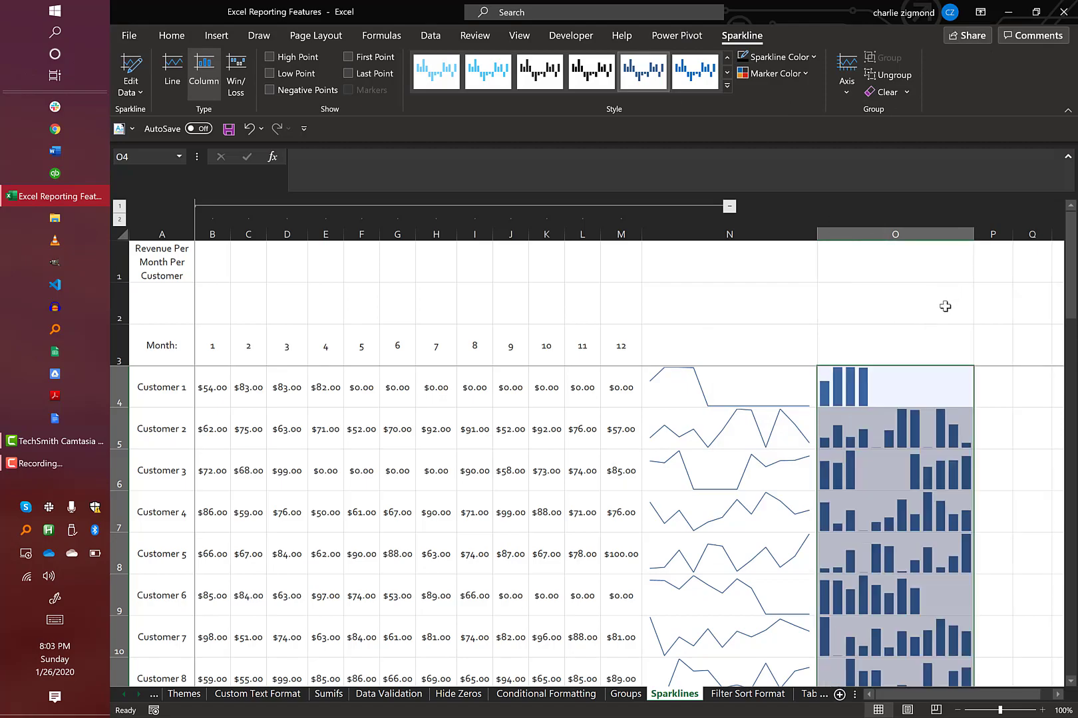
{"action": "scroll", "coordinate": [894, 402], "scroll_direction": "down", "scroll_amount": 2}
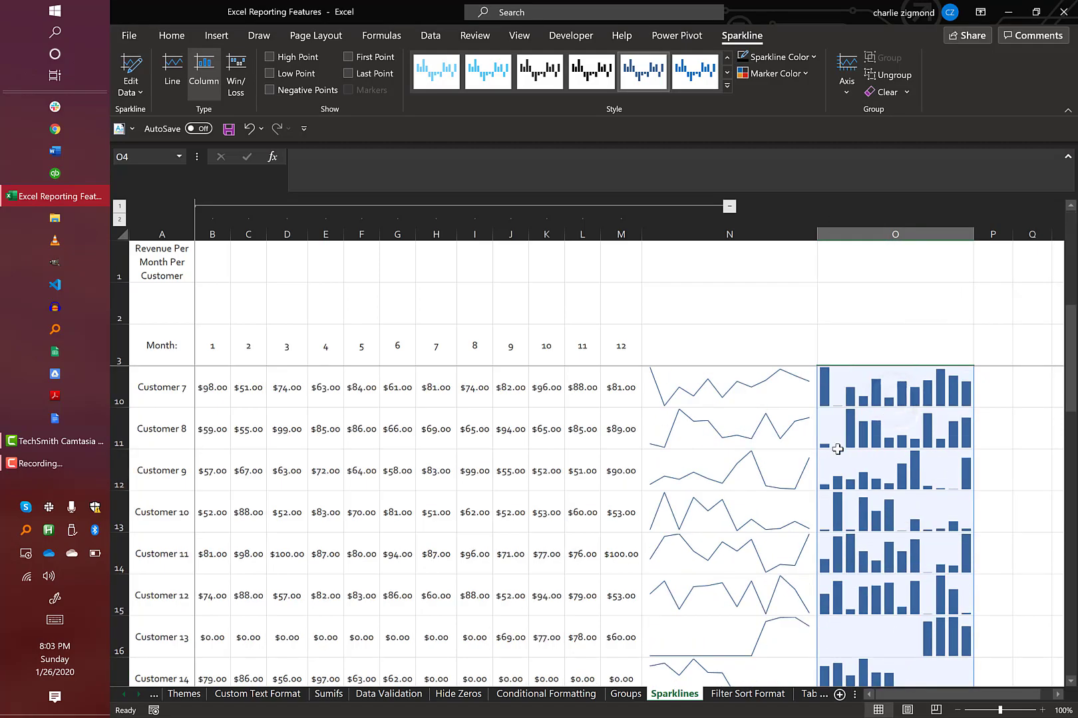
{"action": "scroll", "coordinate": [780, 497], "scroll_direction": "down", "scroll_amount": 2}
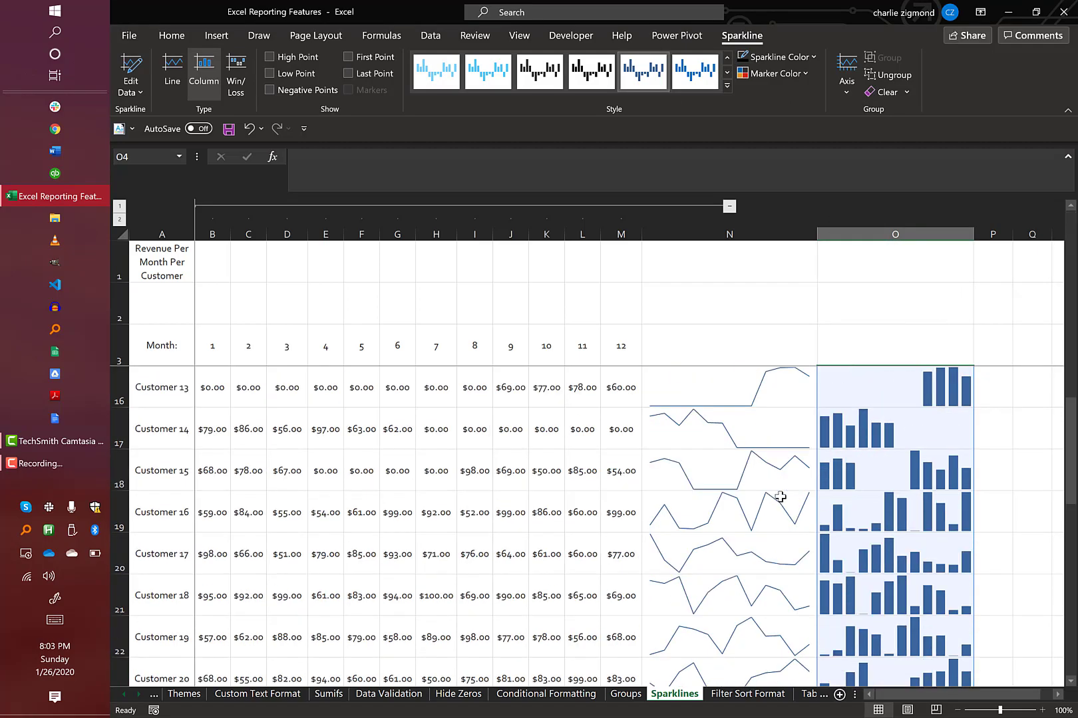
{"action": "scroll", "coordinate": [780, 497], "scroll_direction": "up", "scroll_amount": 2}
{"action": "scroll", "coordinate": [731, 502], "scroll_direction": "down", "scroll_amount": 1}
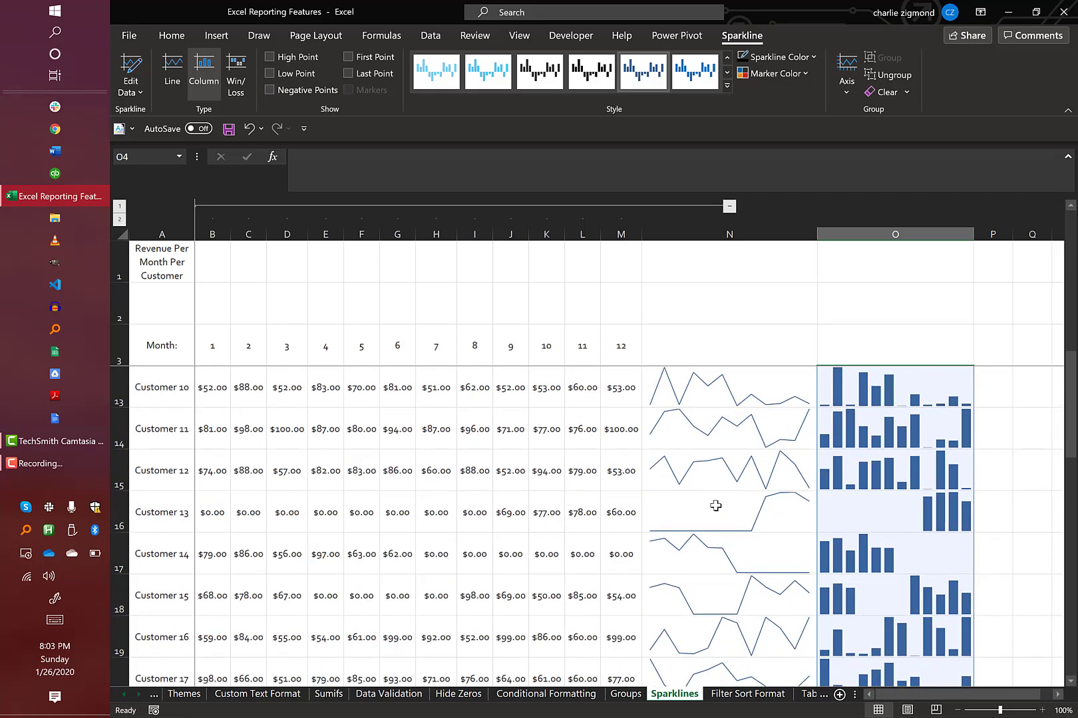
{"action": "left_click", "coordinate": [716, 506]}
{"action": "left_click", "coordinate": [979, 513]}
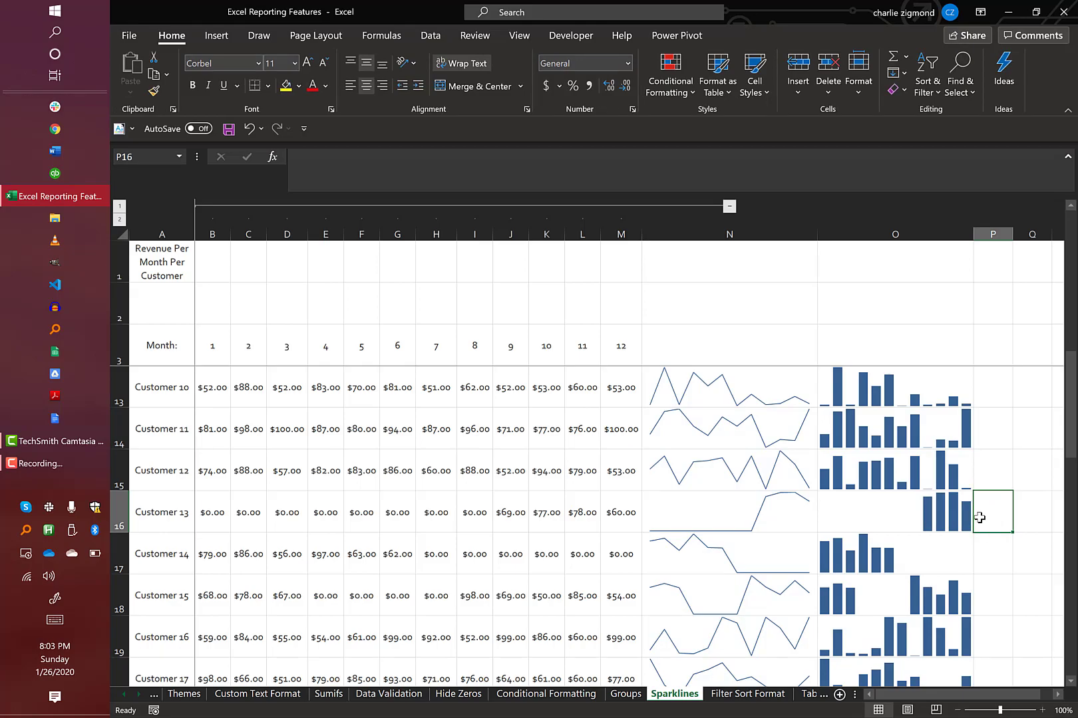
{"action": "scroll", "coordinate": [979, 518], "scroll_direction": "up", "scroll_amount": 3}
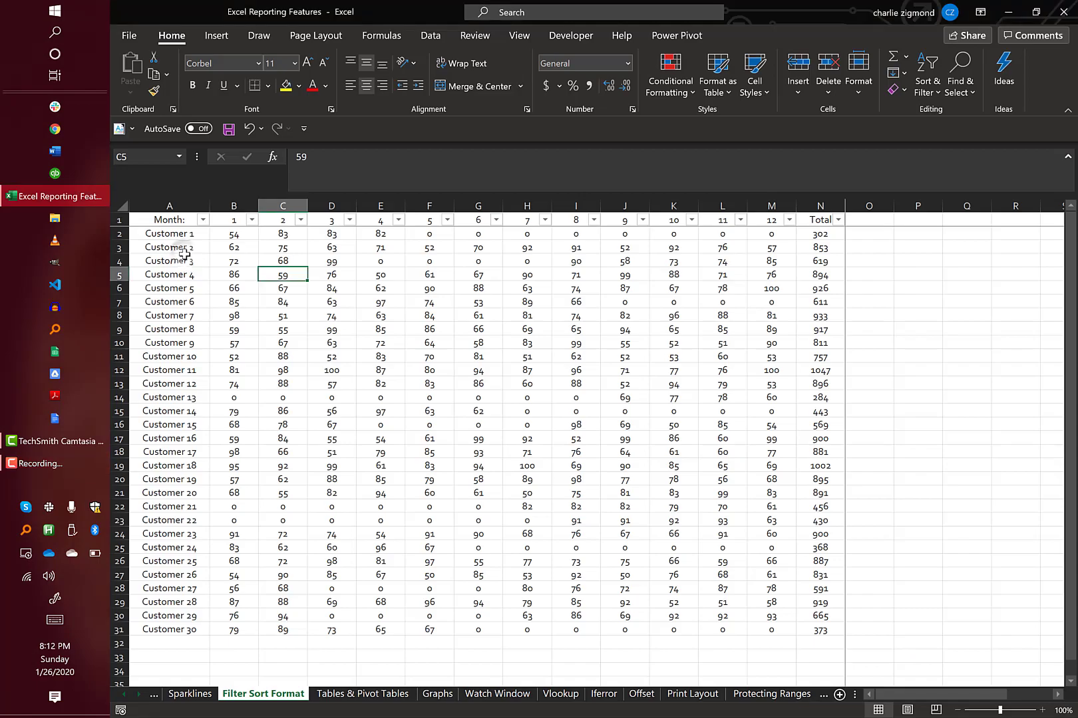
- Turn the filter on header row 1 off and on again
{"action": "left_click", "coordinate": [174, 261]}
{"action": "left_click", "coordinate": [168, 220]}
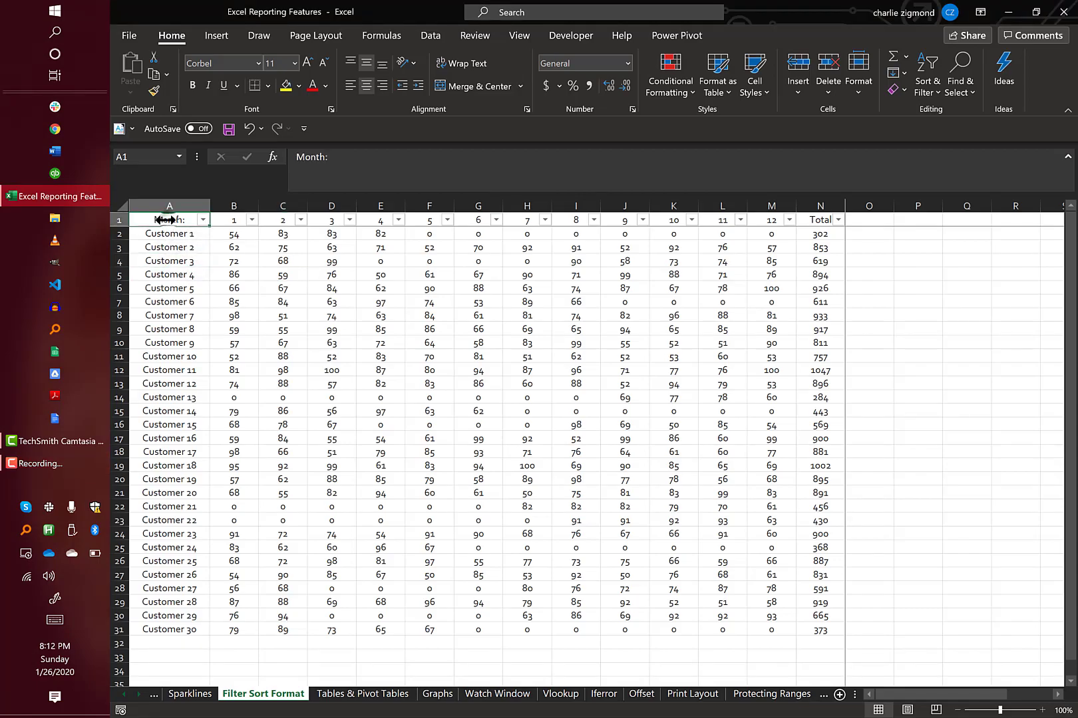
{"action": "left_click", "coordinate": [119, 220]}
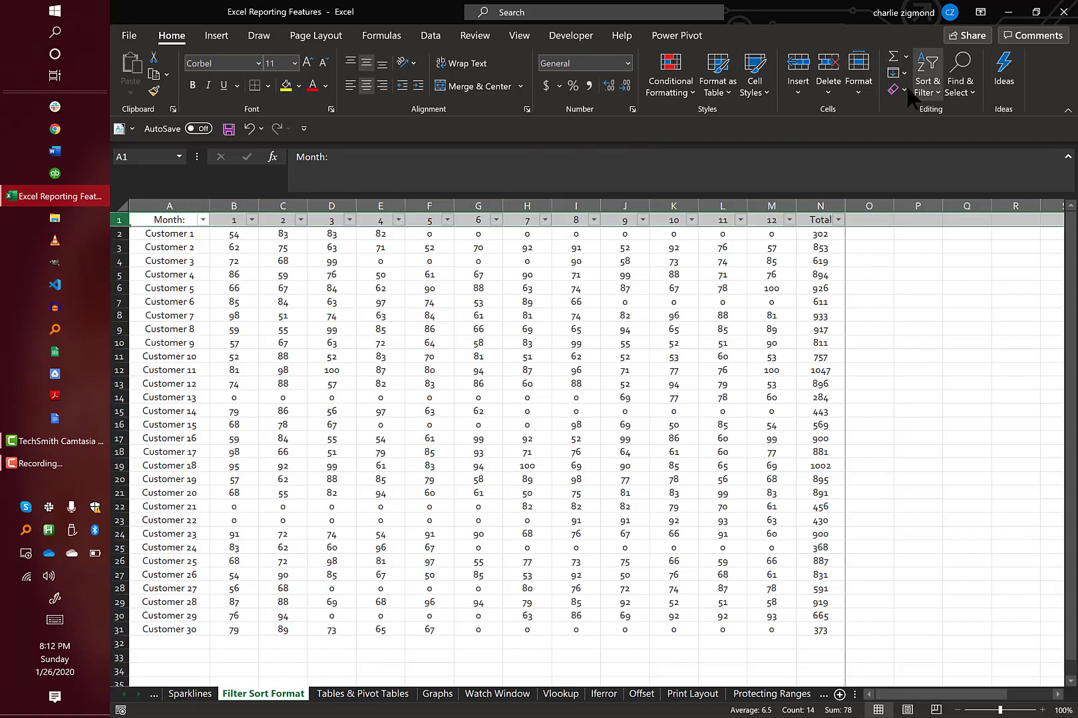
{"action": "left_click", "coordinate": [927, 83]}
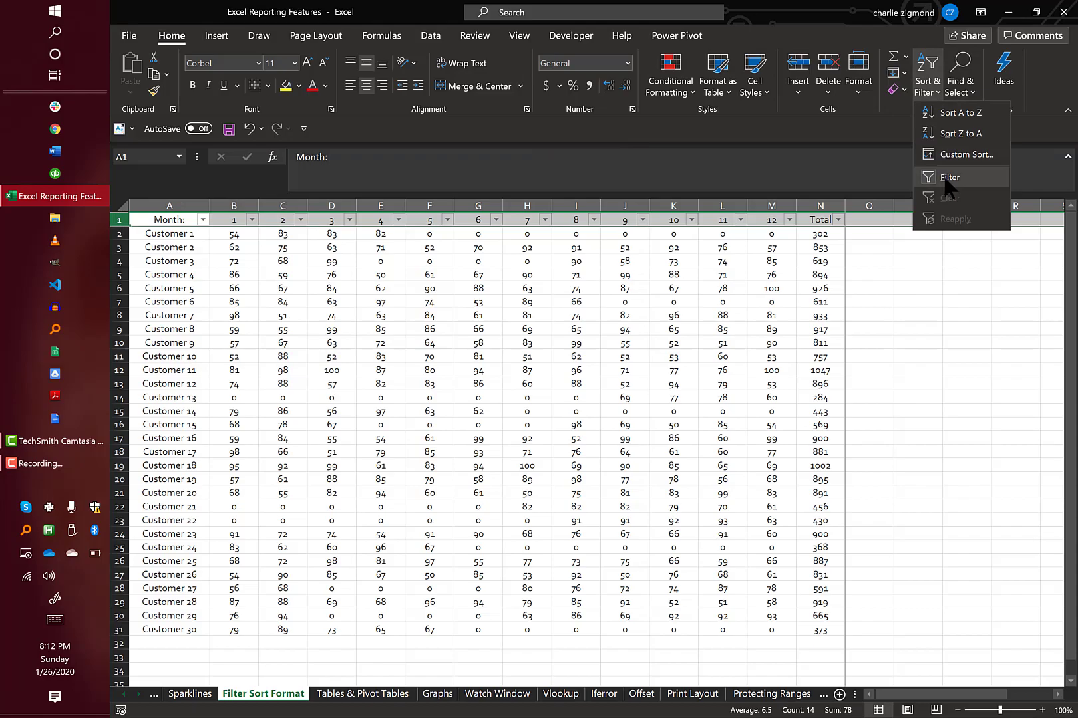
{"action": "left_click", "coordinate": [945, 176]}
{"action": "left_click", "coordinate": [929, 88]}
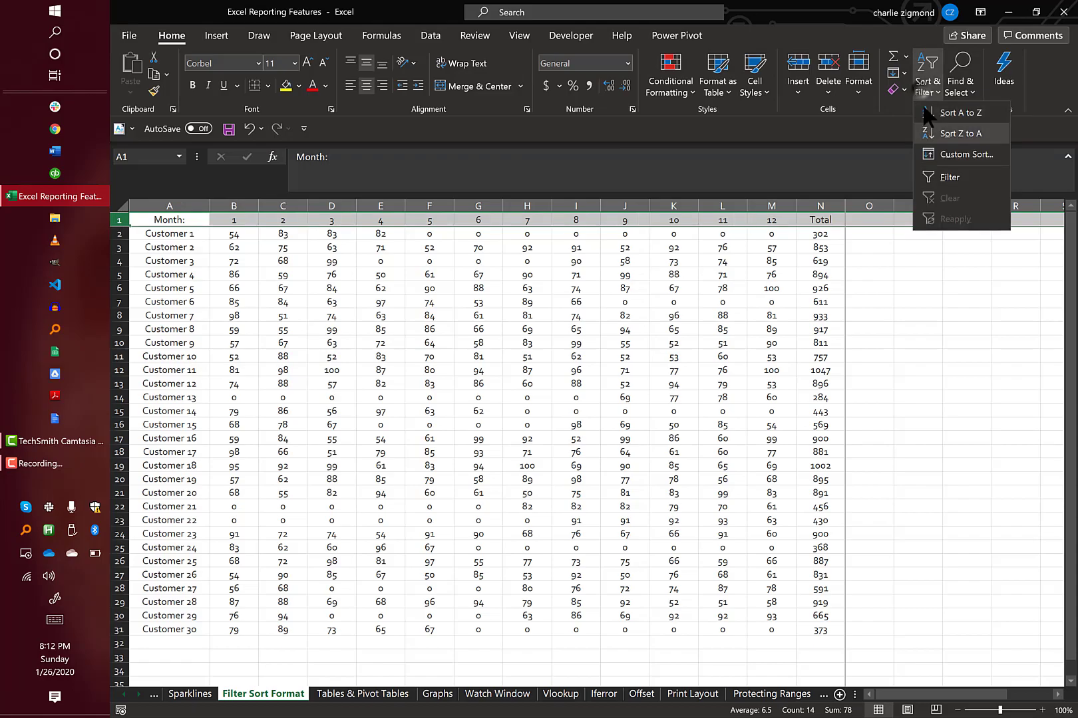
{"action": "left_click", "coordinate": [944, 177]}
{"action": "left_click", "coordinate": [276, 261]}
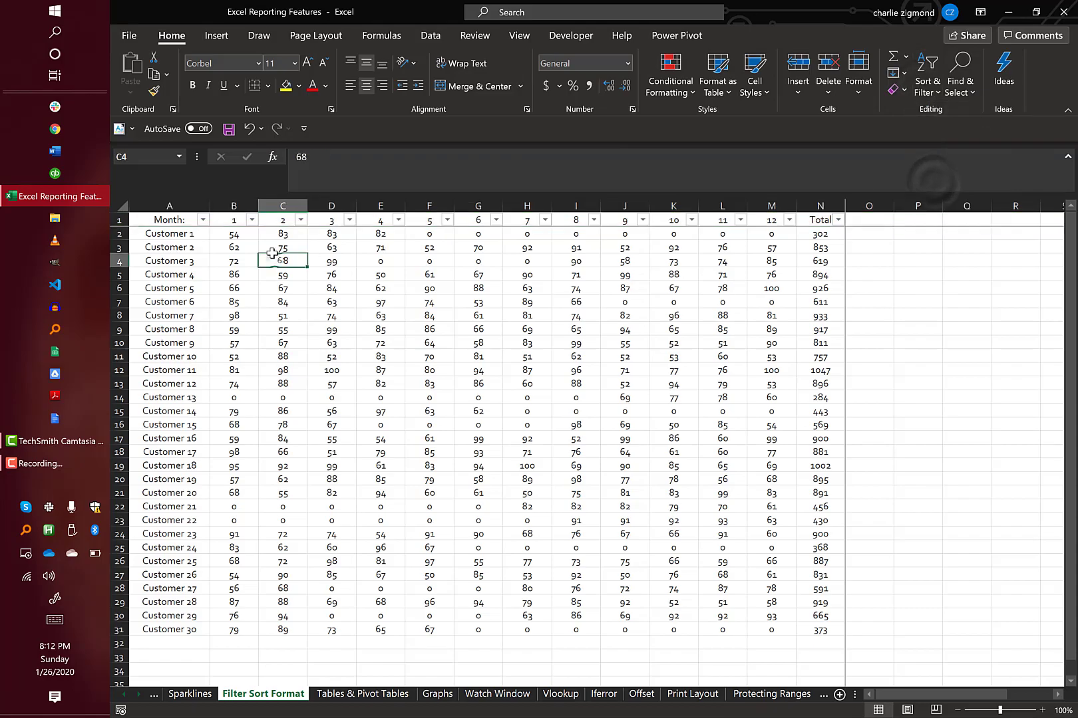
- Sort the customer rows by month 1 from largest to smallest
{"action": "left_click", "coordinate": [252, 220]}
{"action": "left_click", "coordinate": [253, 220]}
{"action": "left_click", "coordinate": [252, 221]}
{"action": "left_click", "coordinate": [216, 258]}
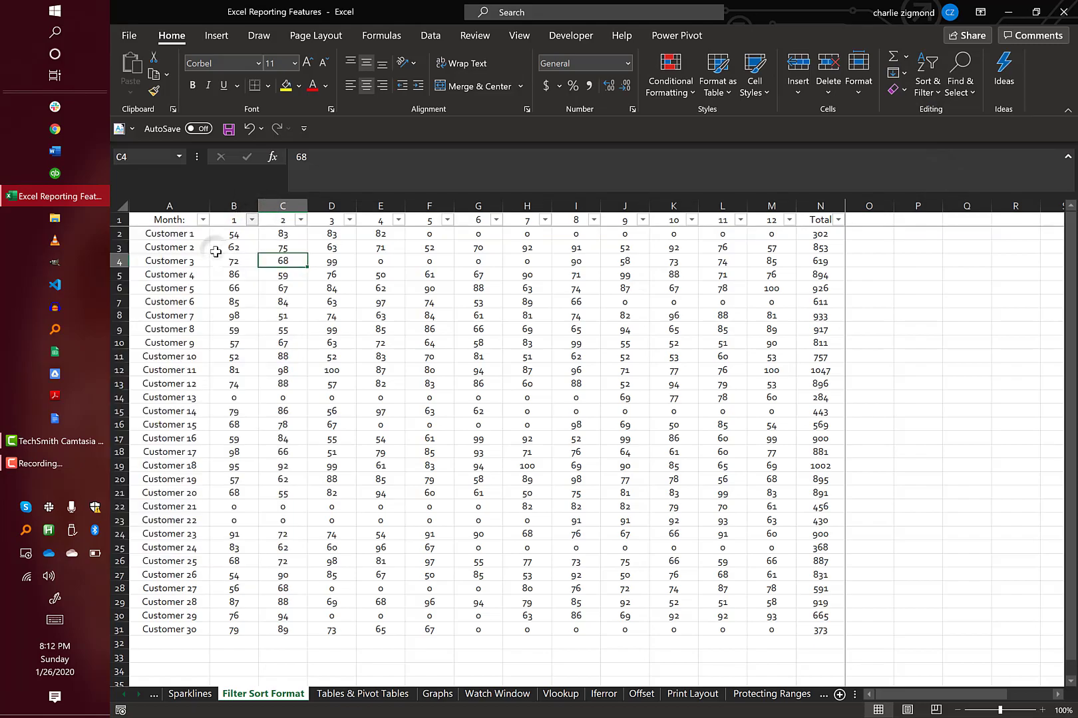
{"action": "left_click", "coordinate": [239, 251]}
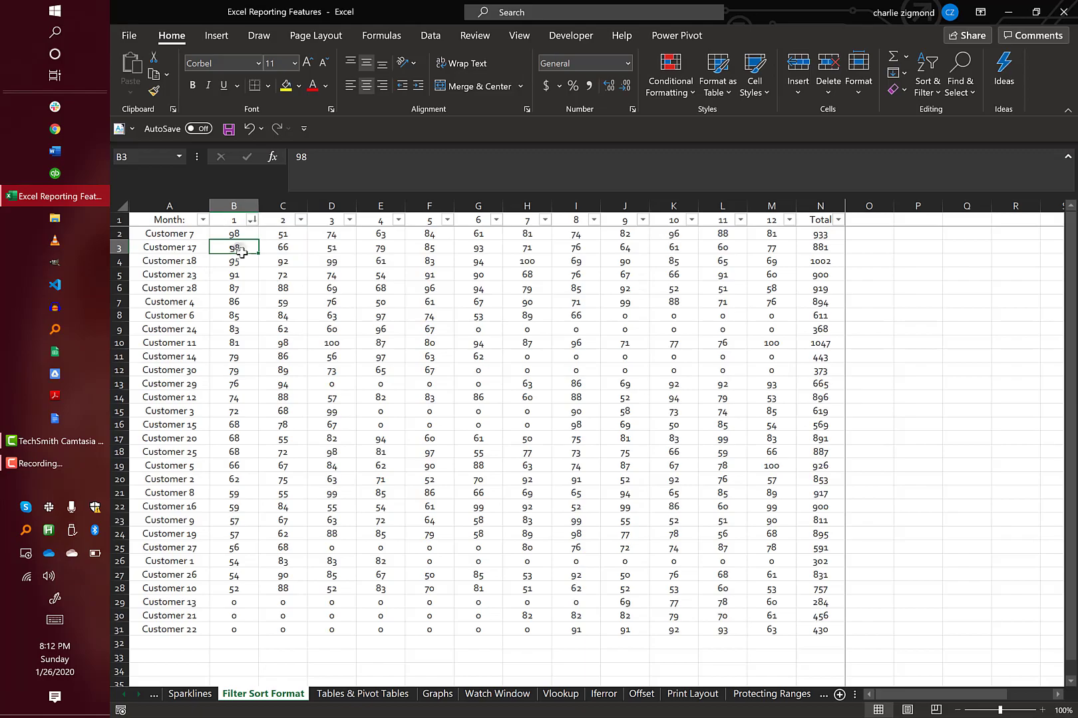
- Sort the customer rows by the Total column from largest to smallest
{"action": "left_click", "coordinate": [839, 220]}
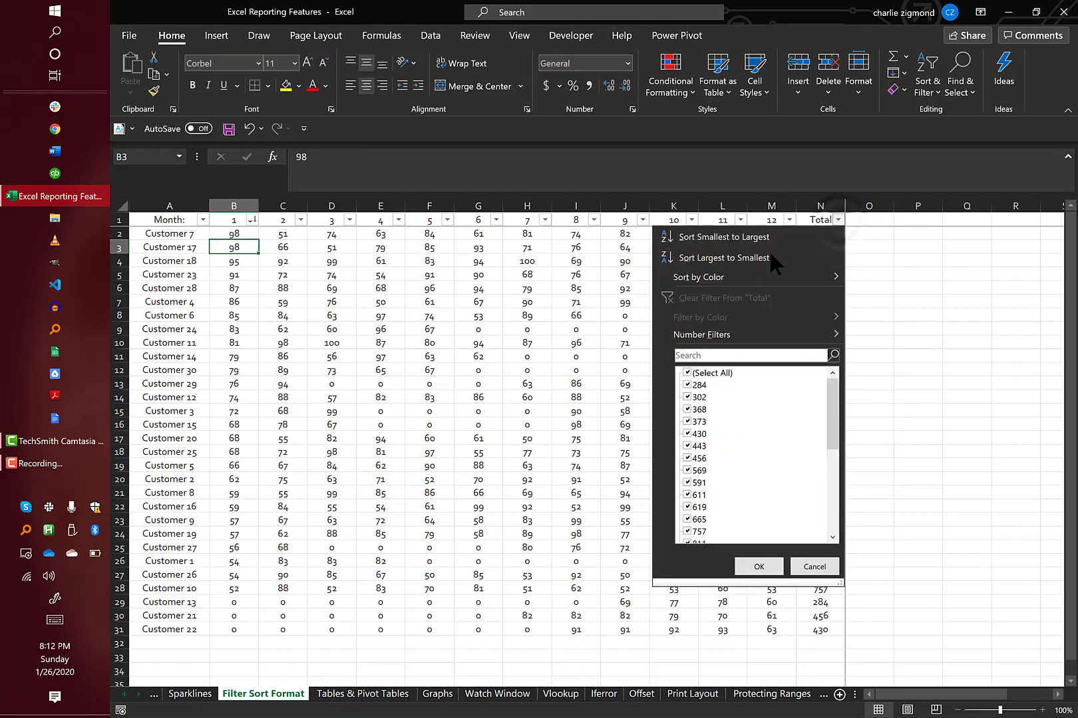
{"action": "left_click", "coordinate": [760, 259]}
{"action": "left_click", "coordinate": [819, 235]}
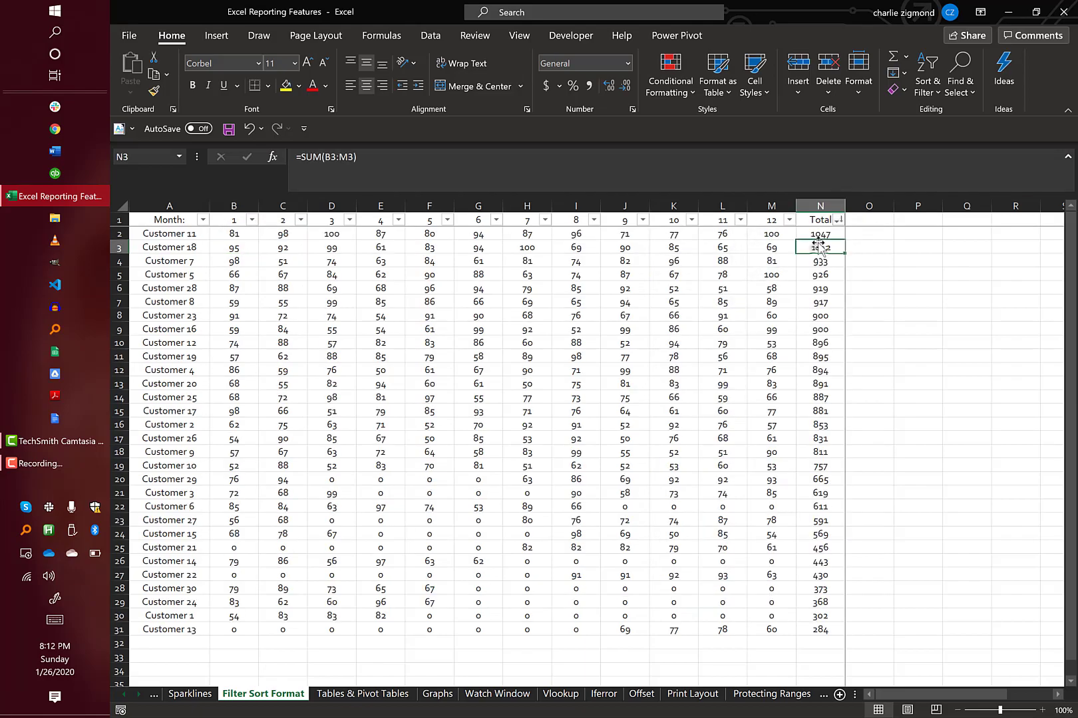
- Filter the Month column to show only Customer 1 and Customer 16
{"action": "left_click", "coordinate": [202, 220]}
{"action": "mouse_move", "coordinate": [171, 339]}
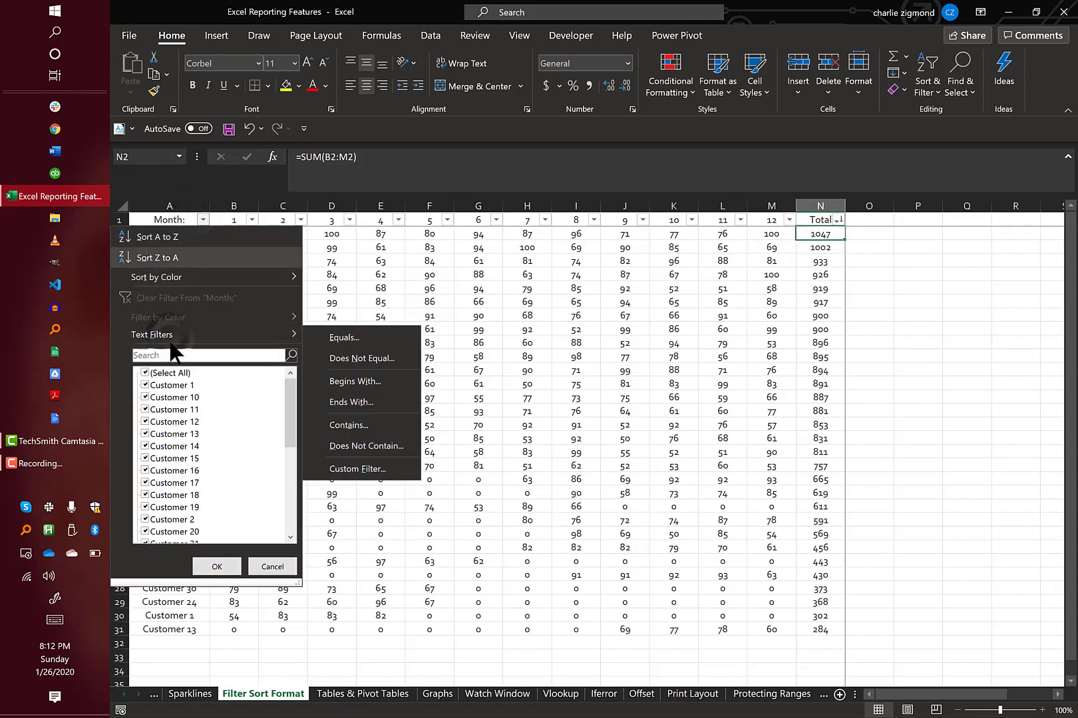
{"action": "left_click", "coordinate": [169, 373]}
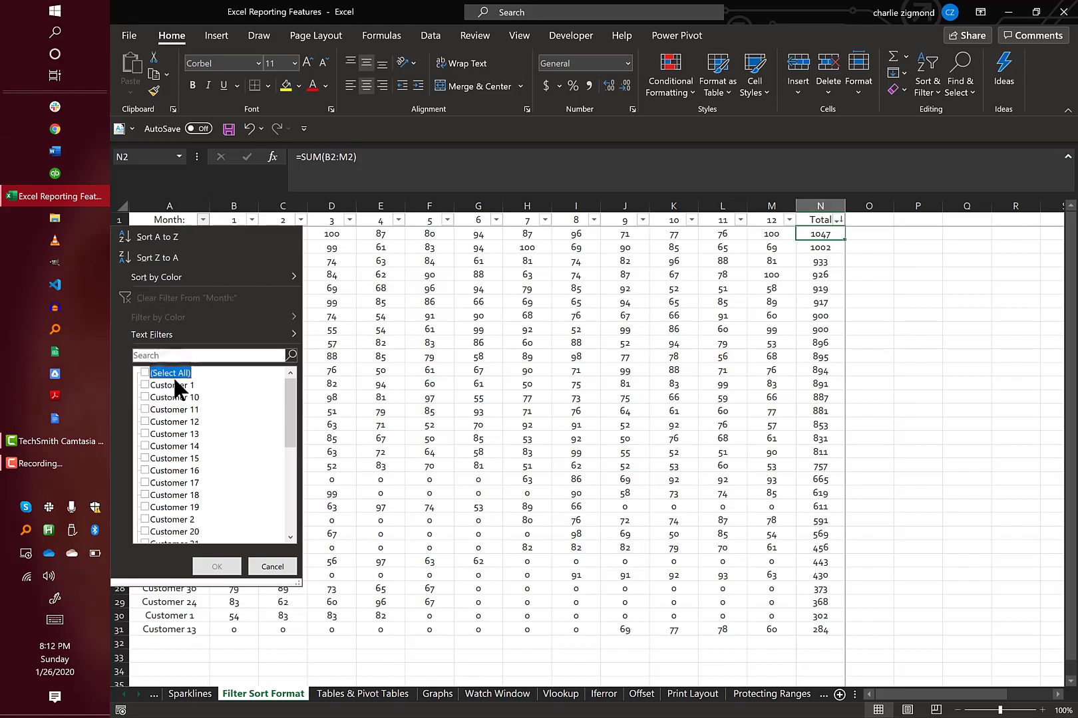
{"action": "left_click", "coordinate": [177, 386]}
{"action": "left_click", "coordinate": [172, 468]}
{"action": "left_click", "coordinate": [203, 562]}
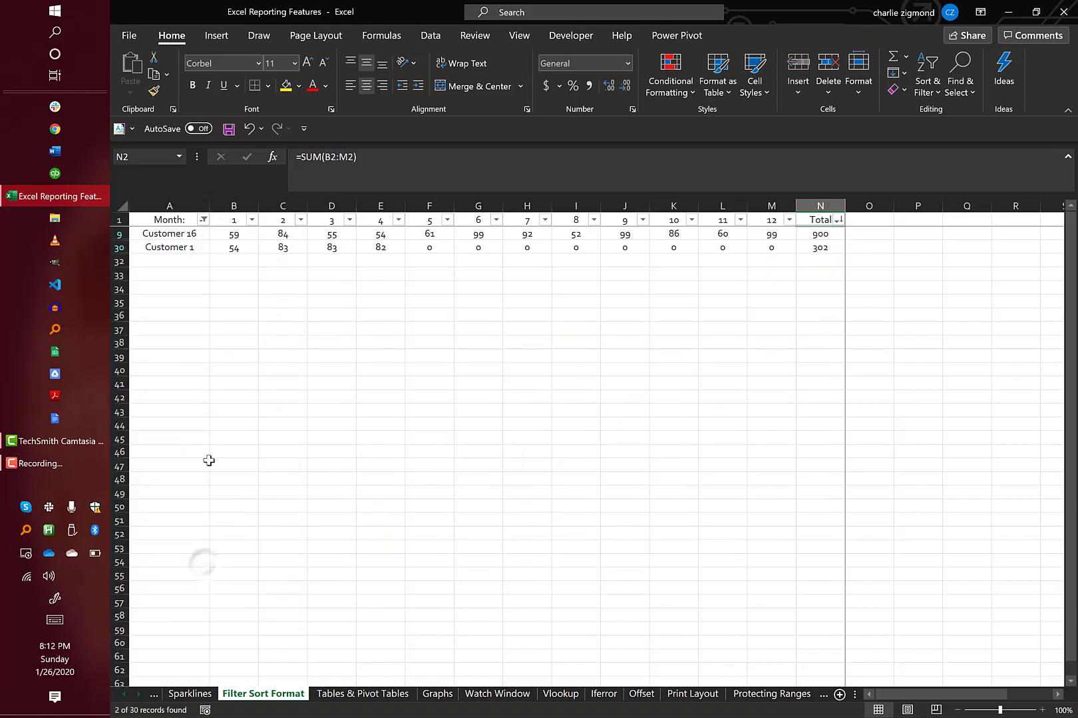
{"action": "left_click", "coordinate": [213, 328]}
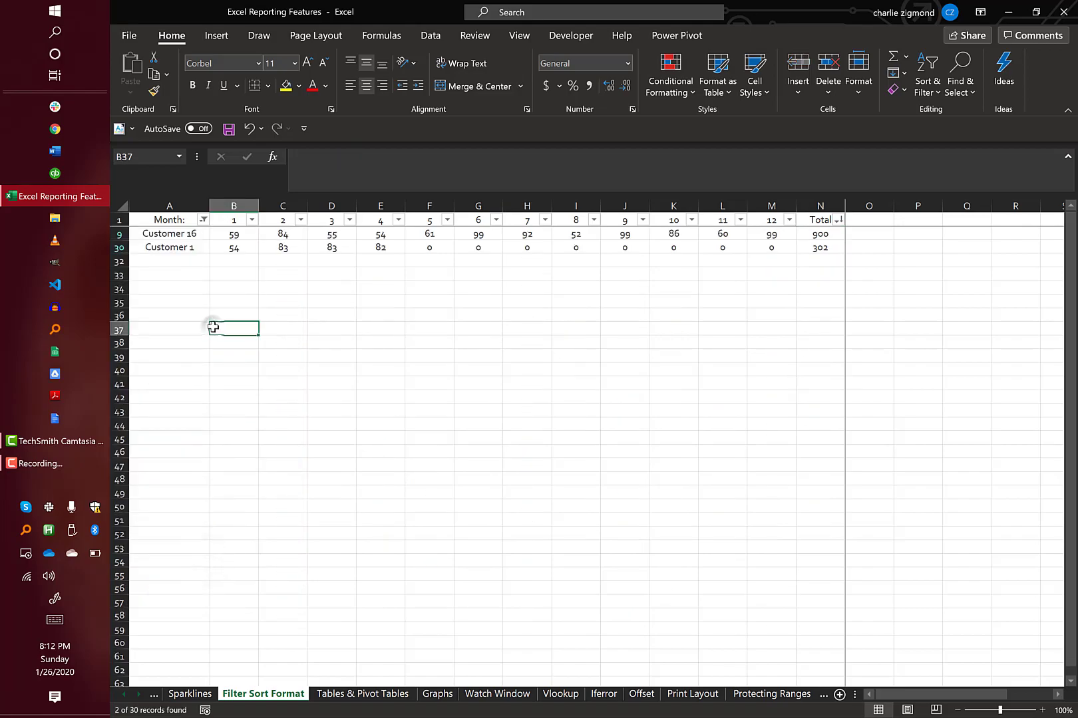
- Clear the customer filter from the Month column
{"action": "left_click", "coordinate": [202, 219]}
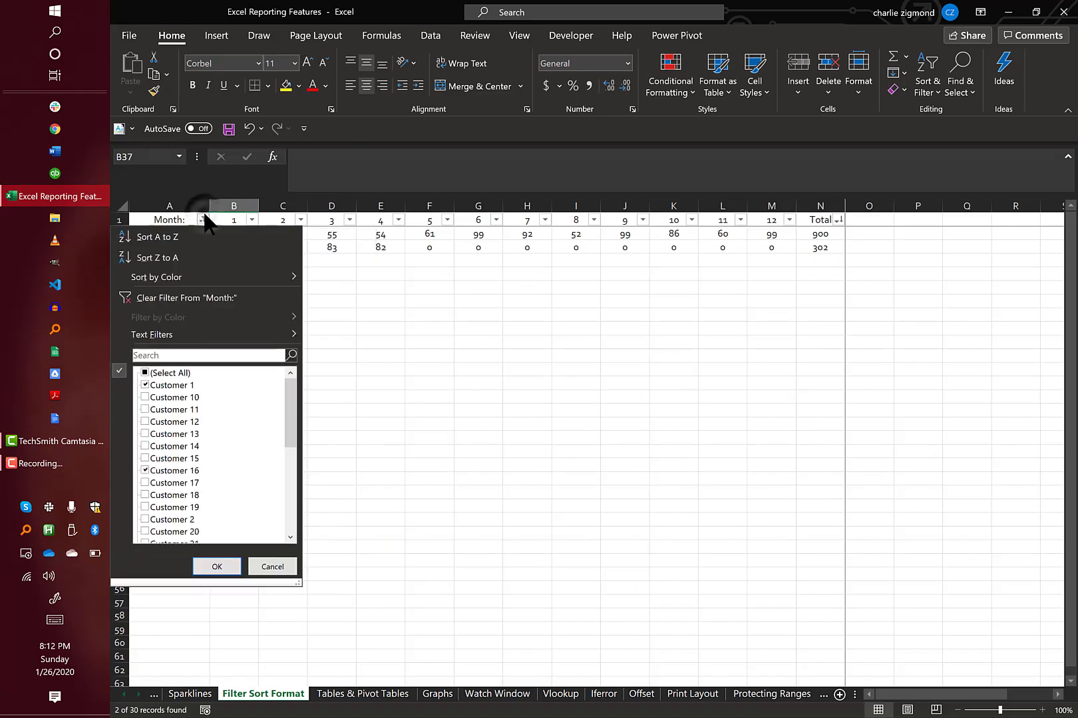
{"action": "left_click", "coordinate": [190, 300]}
{"action": "left_click", "coordinate": [216, 278]}
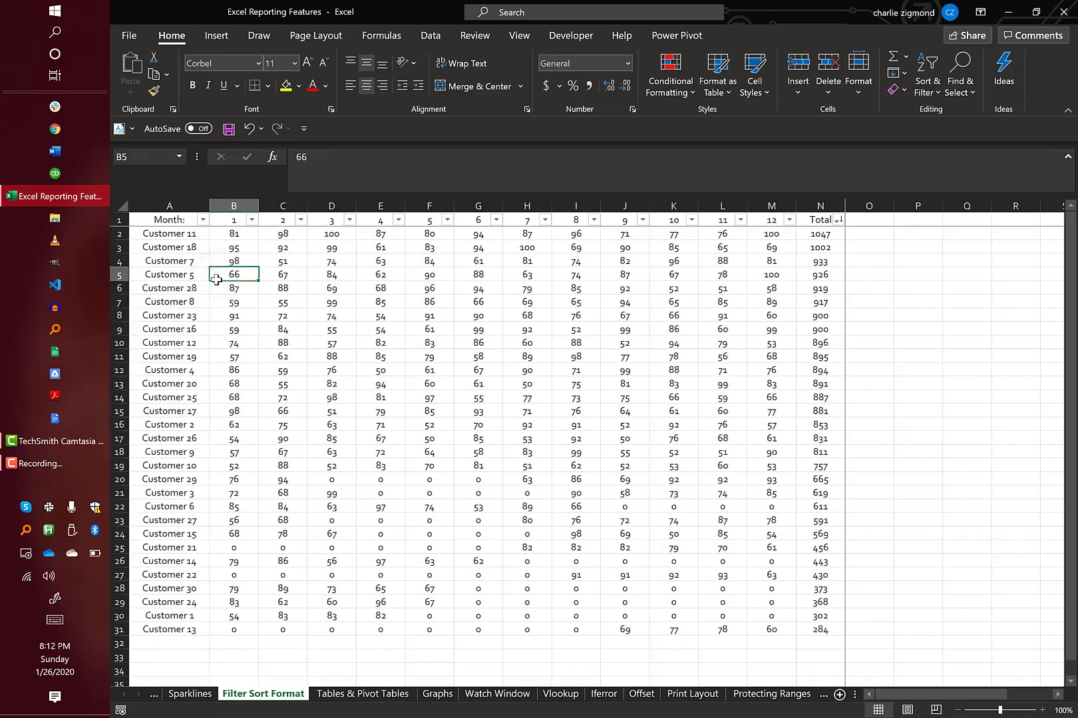
{"action": "left_click", "coordinate": [435, 328]}
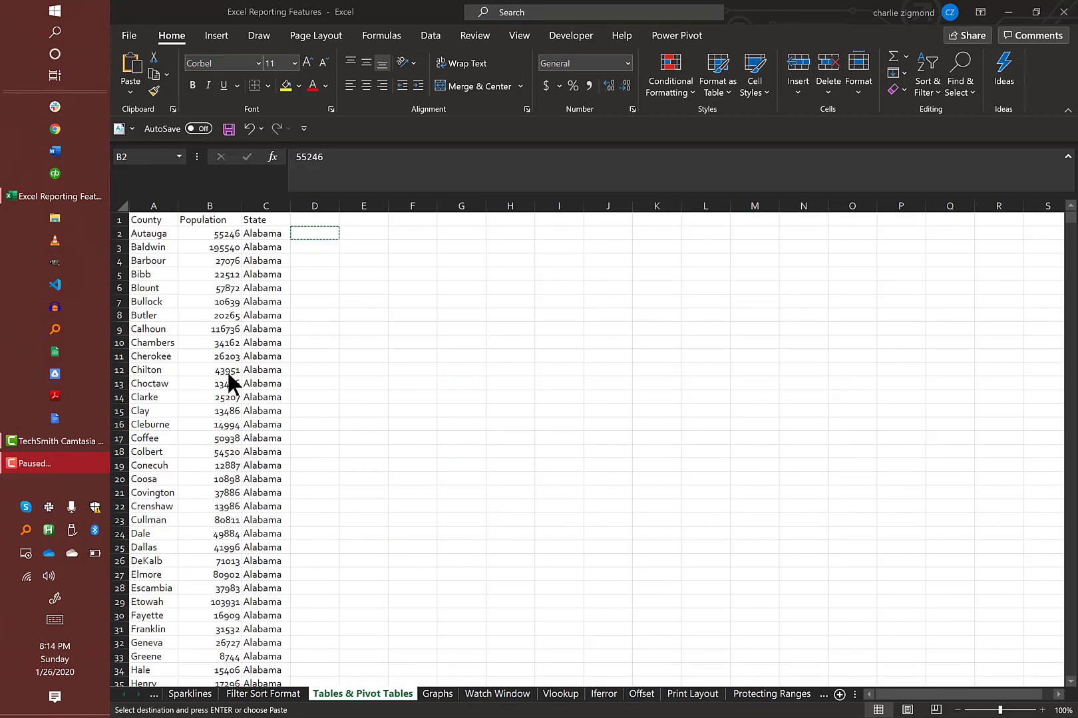
- Convert the county population data in A1:C112 into a table with headers and apply the black banded table style
{"action": "left_click", "coordinate": [251, 301]}
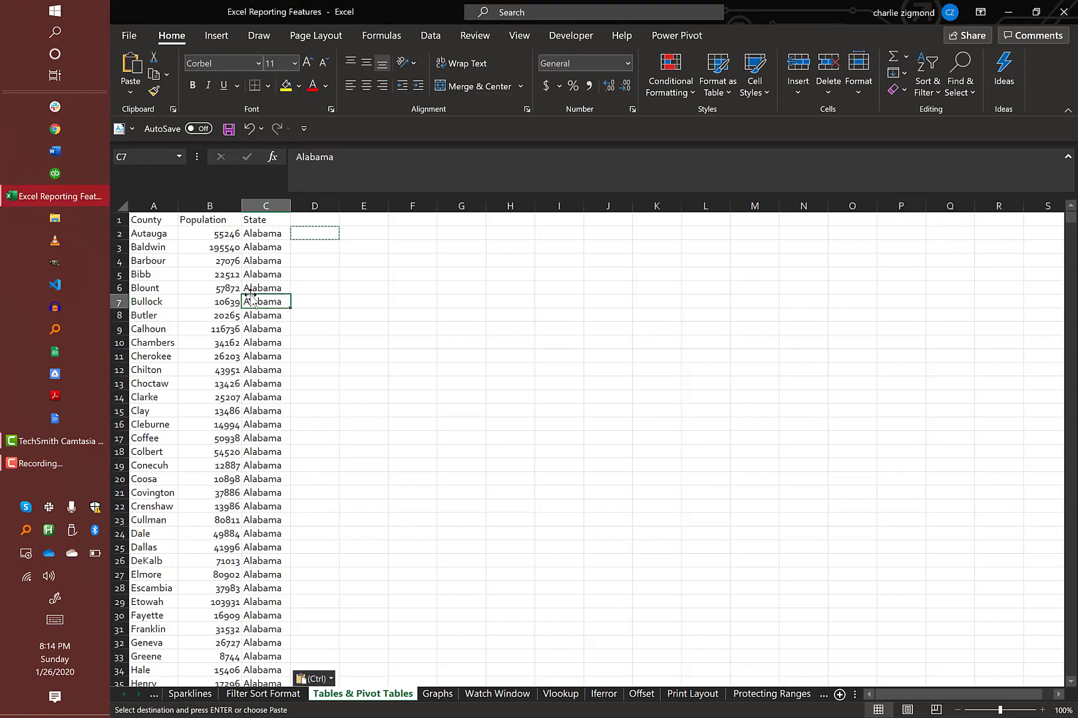
{"action": "scroll", "coordinate": [245, 339], "scroll_direction": "down", "scroll_amount": 2}
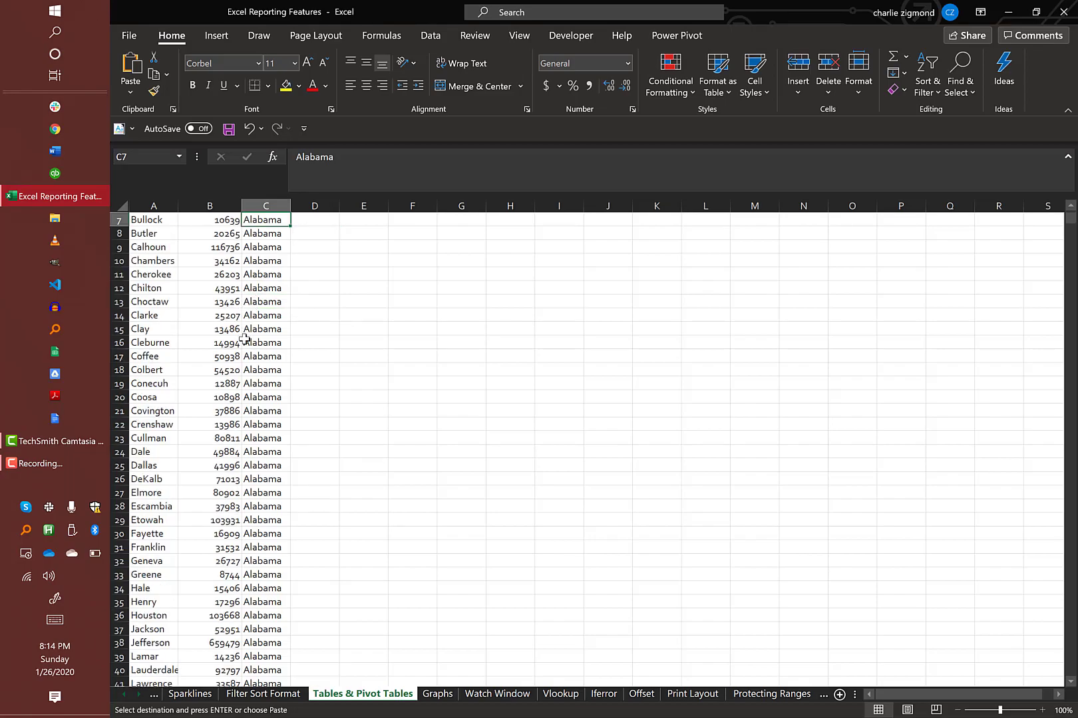
{"action": "scroll", "coordinate": [245, 340], "scroll_direction": "up", "scroll_amount": 1}
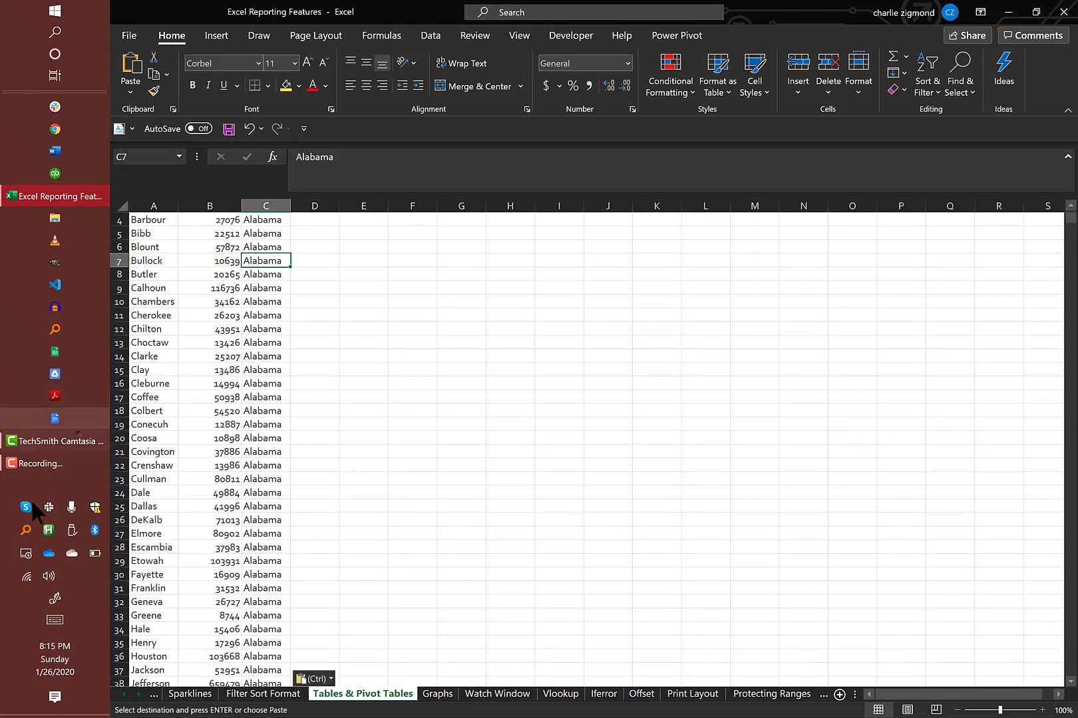
{"action": "left_click", "coordinate": [79, 435]}
{"action": "left_click", "coordinate": [272, 290]}
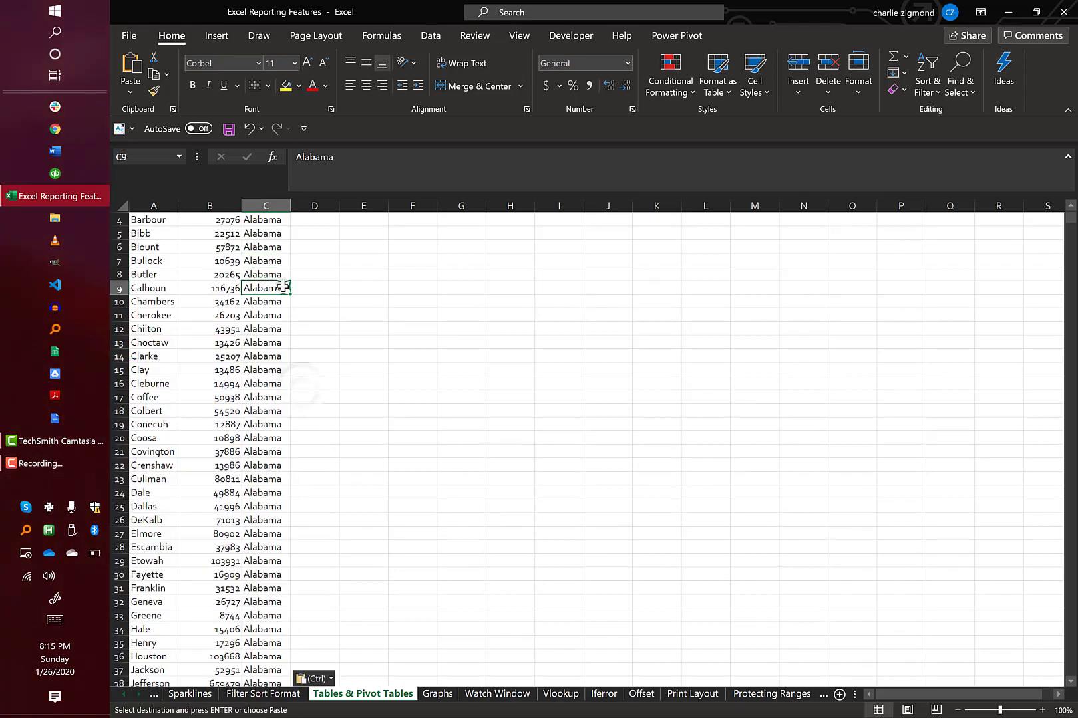
{"action": "key", "text": "ctrl+t"}
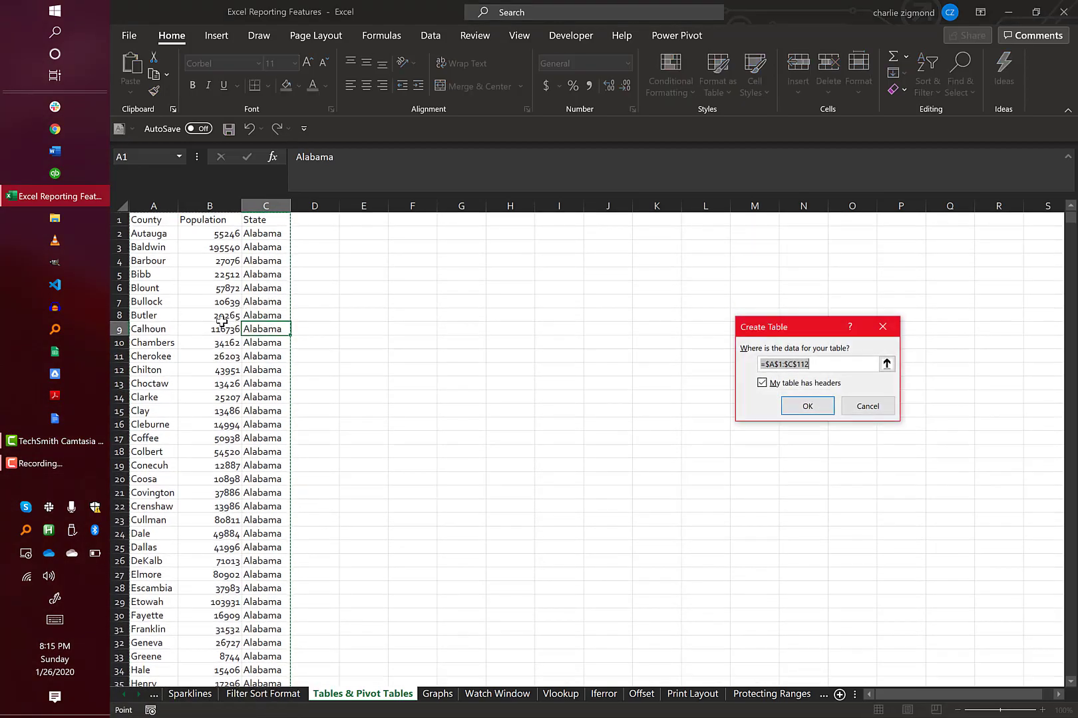
{"action": "key", "text": "Escape"}
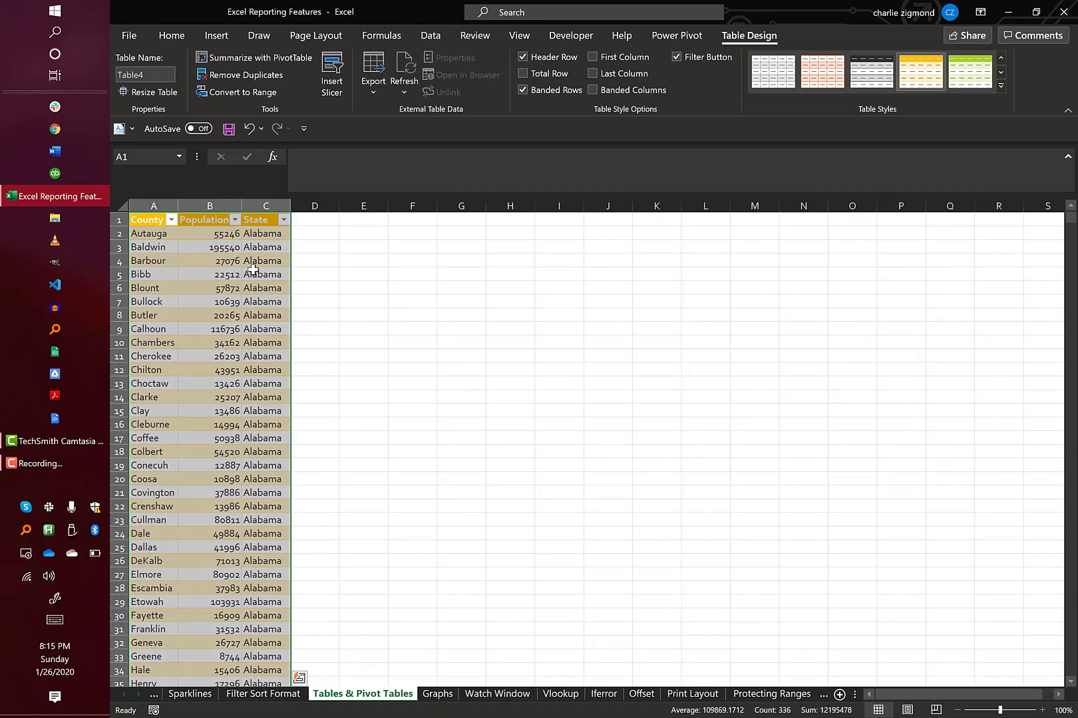
{"action": "left_click", "coordinate": [881, 72]}
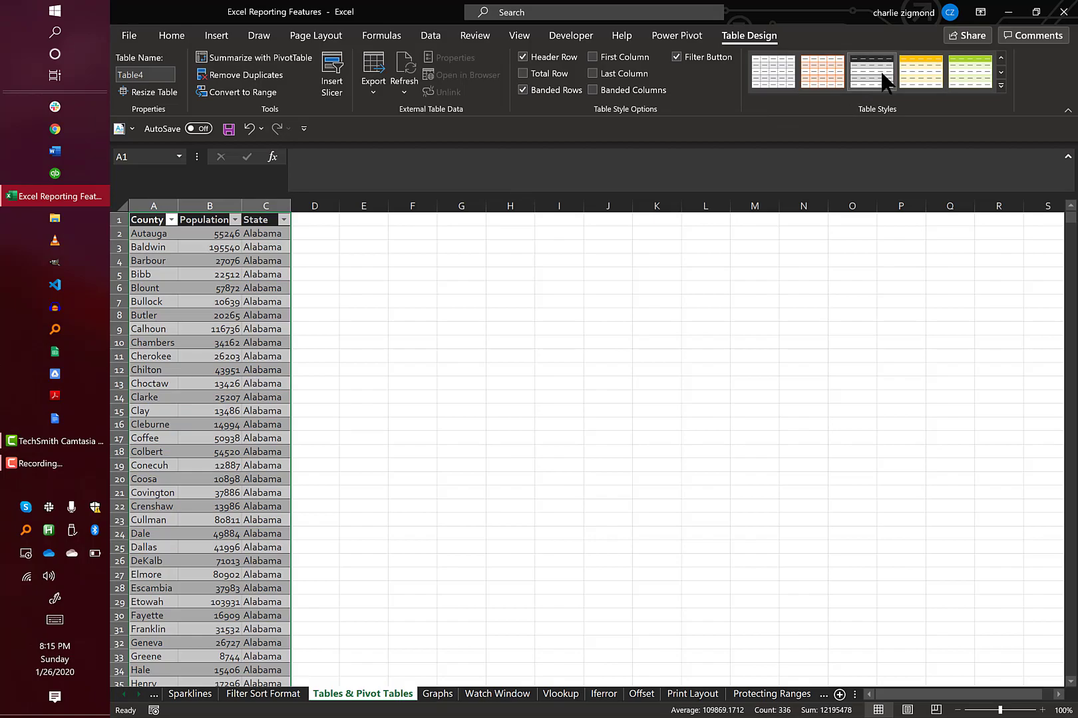
- Create a PivotTable from the county table on the existing Tables & Pivot Tables worksheet at cell G2
{"action": "left_click", "coordinate": [284, 60]}
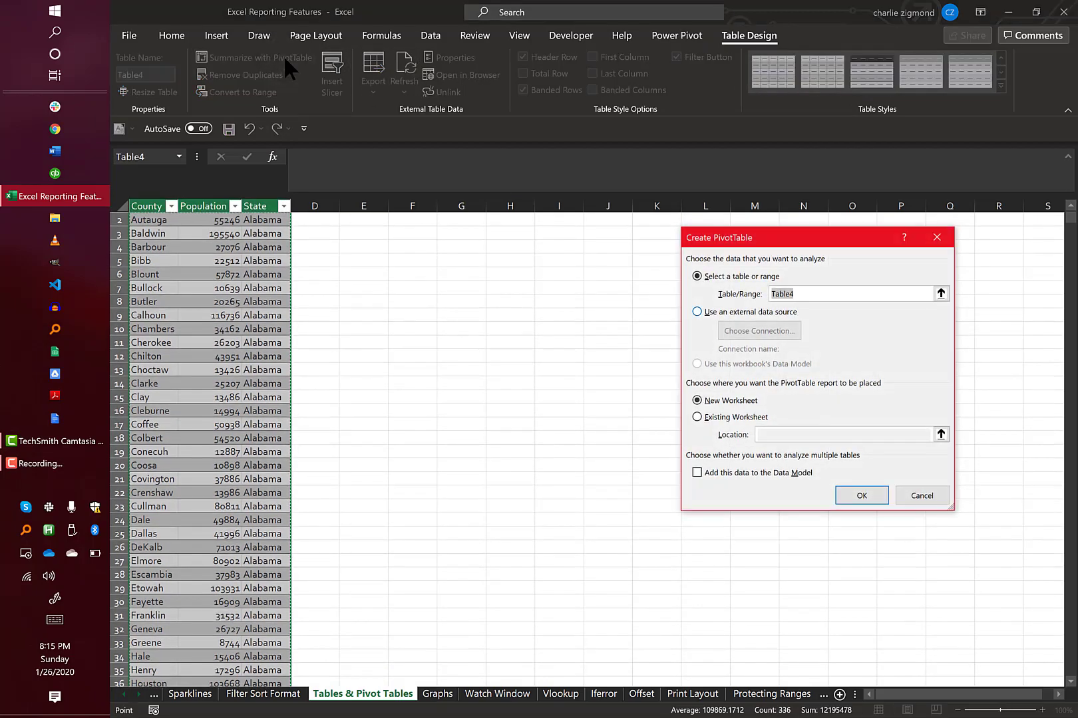
{"action": "left_click", "coordinate": [697, 417]}
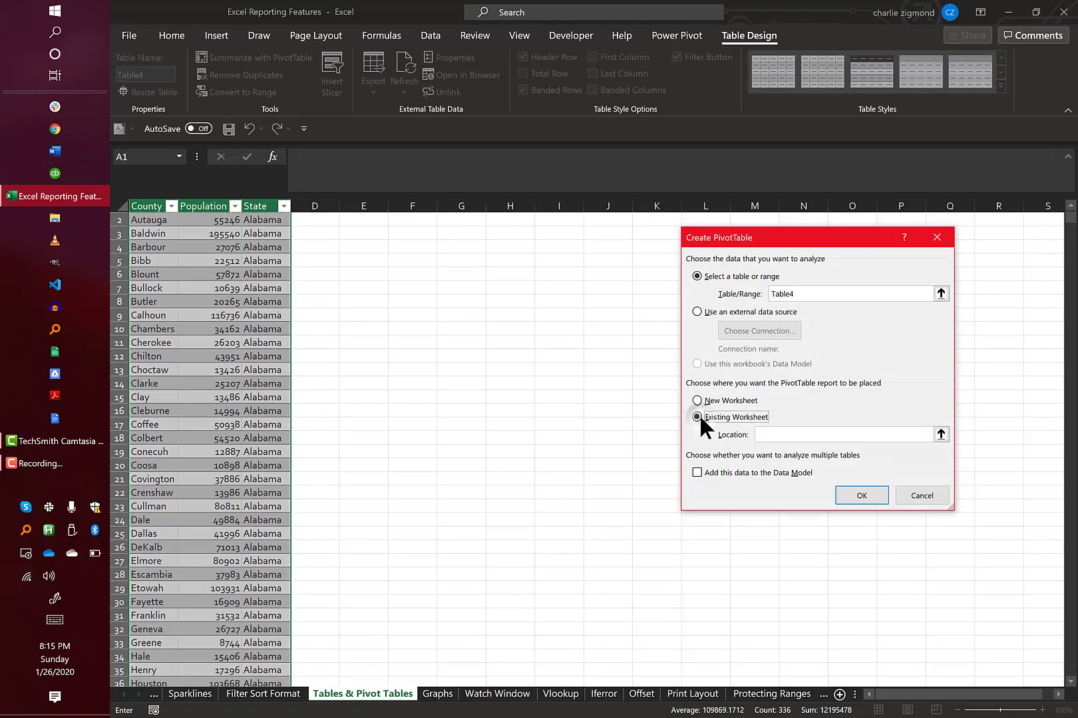
{"action": "scroll", "coordinate": [532, 300], "scroll_direction": "up", "scroll_amount": 1}
{"action": "left_click", "coordinate": [459, 233]}
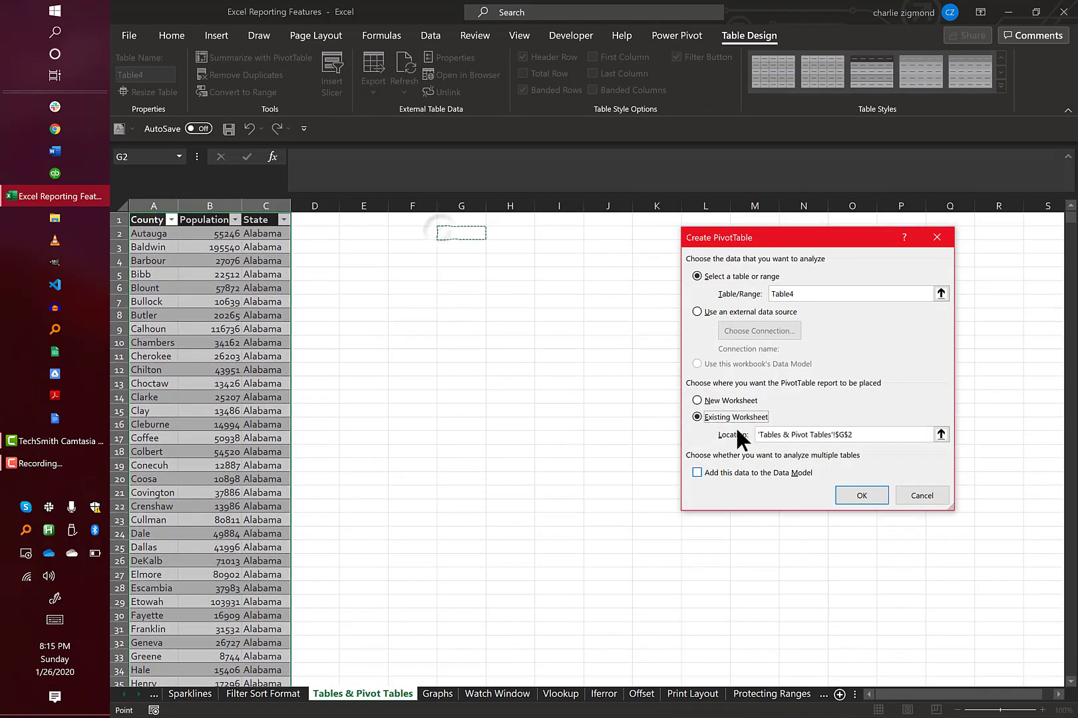
{"action": "left_click", "coordinate": [857, 496]}
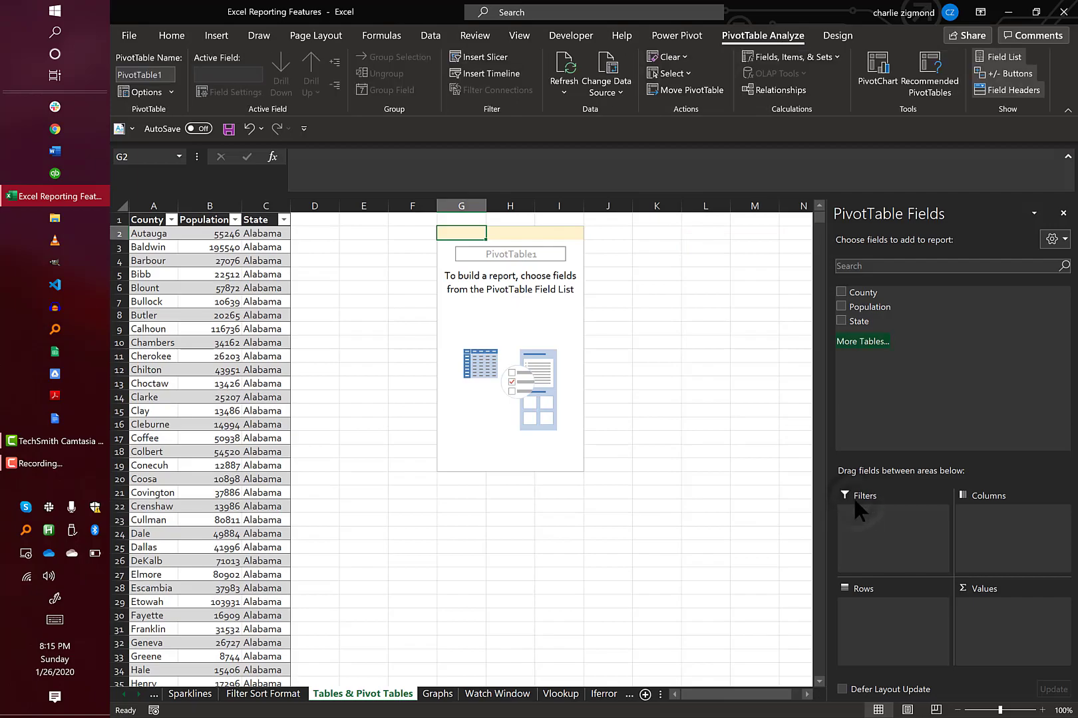
- Summarize Population as a sum by State in the PivotTable and nest County beneath State in the rows
{"action": "left_click_drag", "start_coordinate": [864, 324], "coordinate": [983, 617]}
{"action": "left_click_drag", "start_coordinate": [867, 312], "coordinate": [934, 376]}
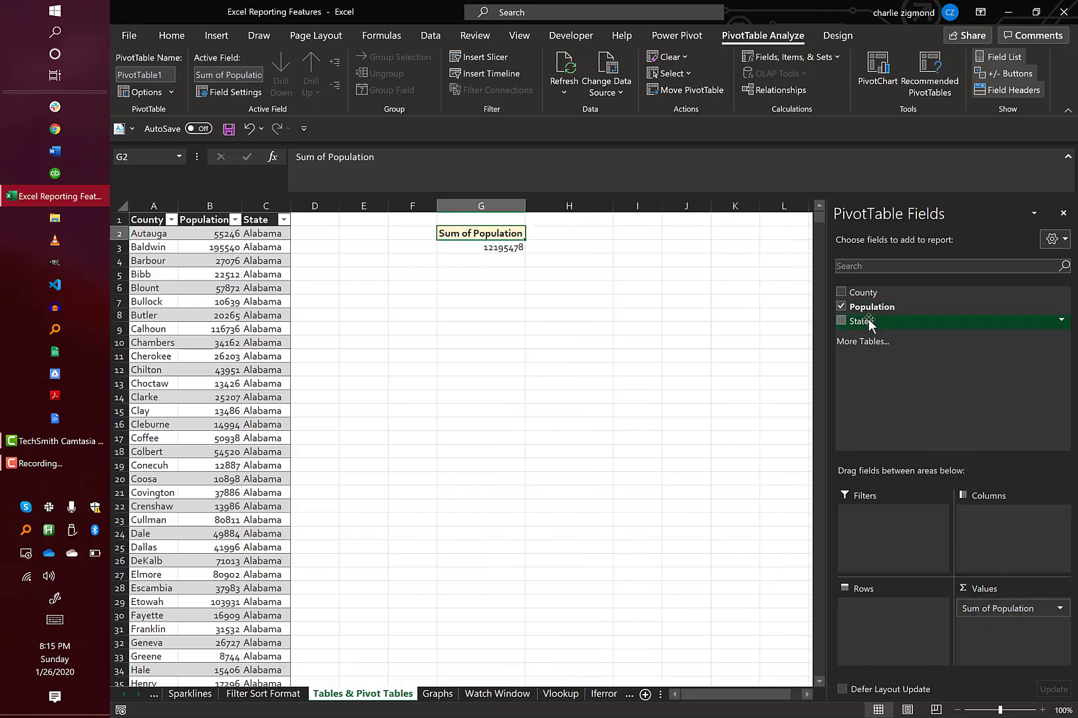
{"action": "left_click_drag", "start_coordinate": [869, 324], "coordinate": [885, 637]}
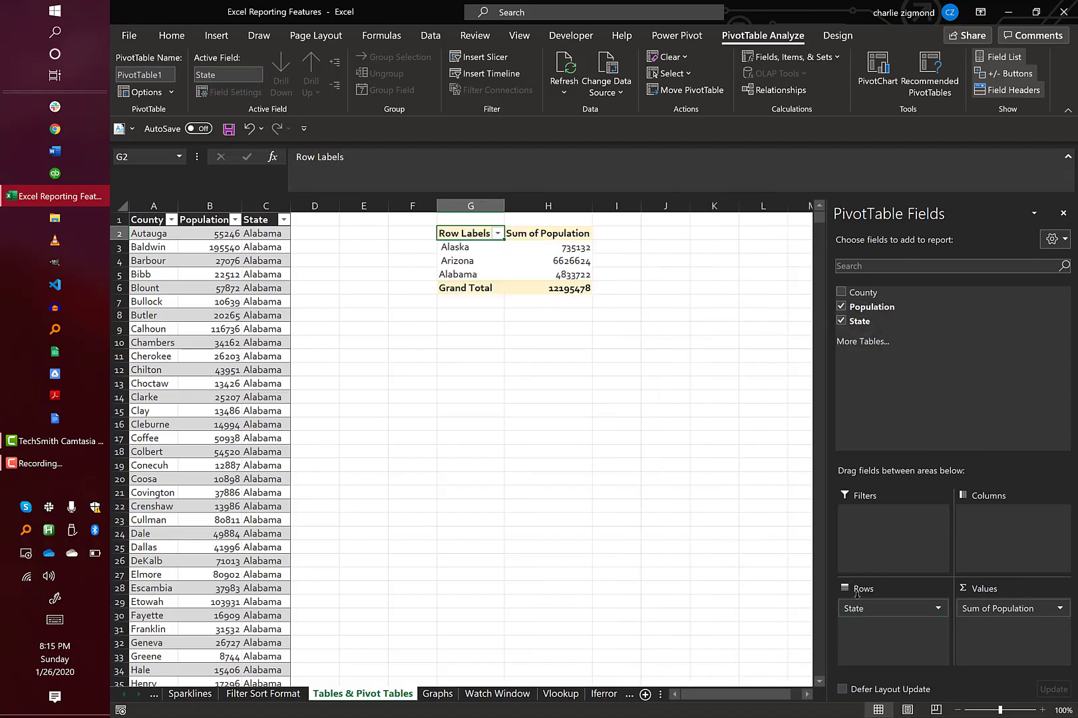
{"action": "left_click_drag", "start_coordinate": [567, 250], "coordinate": [558, 272]}
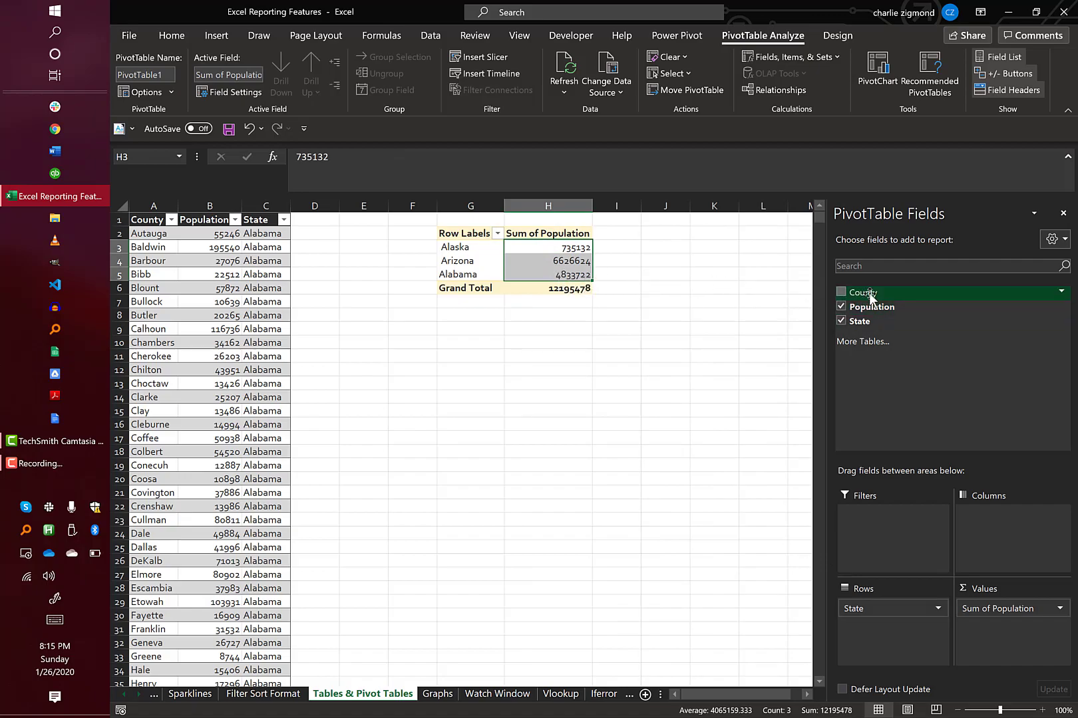
{"action": "left_click_drag", "start_coordinate": [869, 297], "coordinate": [873, 635]}
{"action": "left_click", "coordinate": [603, 375]}
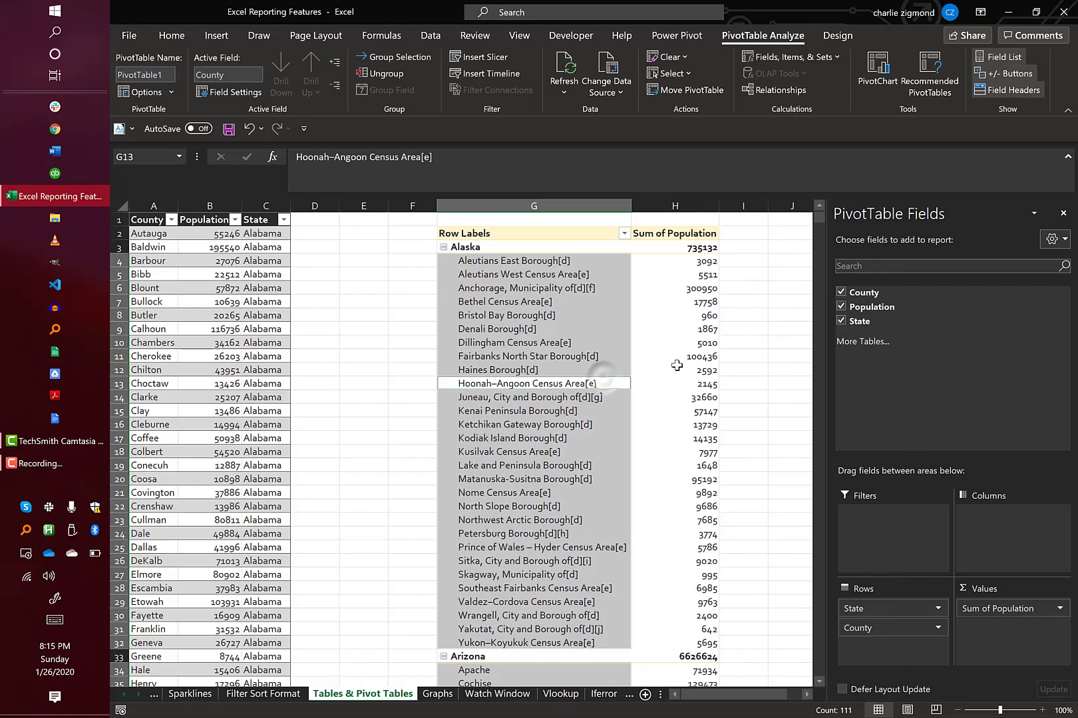
- Sort the PivotTable's counties within each state by Sum of Population from largest to smallest
{"action": "left_click", "coordinate": [639, 370]}
{"action": "scroll", "coordinate": [684, 432], "scroll_direction": "down", "scroll_amount": 2}
{"action": "scroll", "coordinate": [684, 432], "scroll_direction": "up", "scroll_amount": 2}
{"action": "key", "text": "alt"}
{"action": "key", "text": "h"}
{"action": "key", "text": "s"}
{"action": "key", "text": "o"}
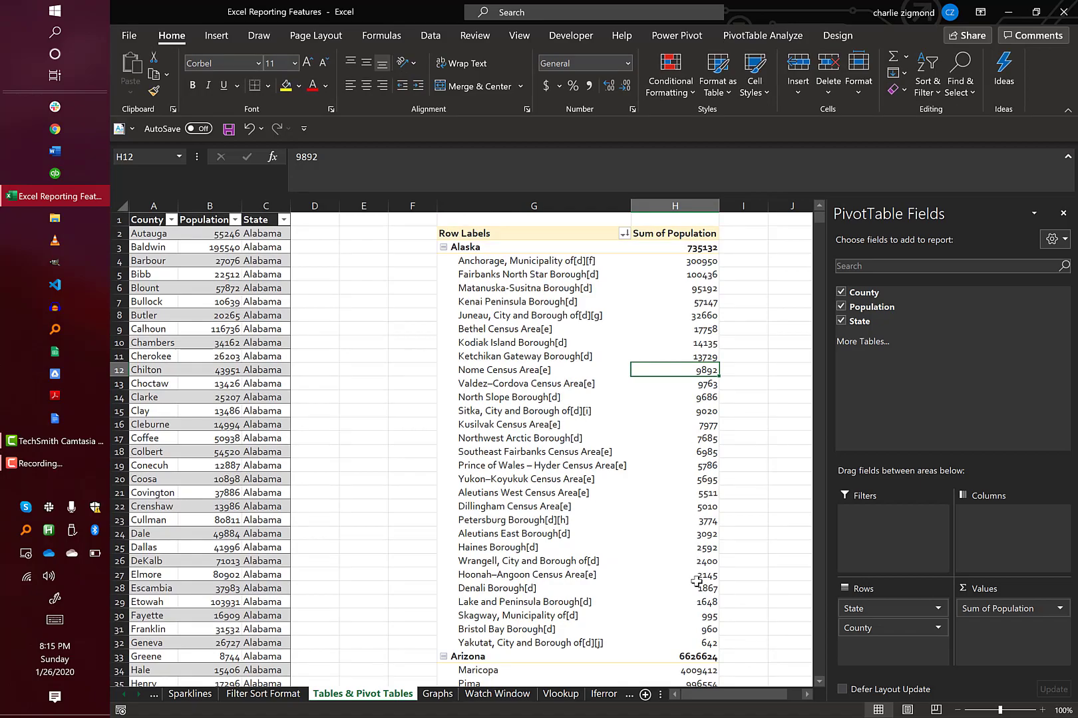
- Review the sorted county populations under Alaska, Arizona and Alabama in the PivotTable
{"action": "scroll", "coordinate": [695, 576], "scroll_direction": "down", "scroll_amount": 2}
{"action": "left_click", "coordinate": [697, 602]}
{"action": "scroll", "coordinate": [697, 606], "scroll_direction": "down", "scroll_amount": 2}
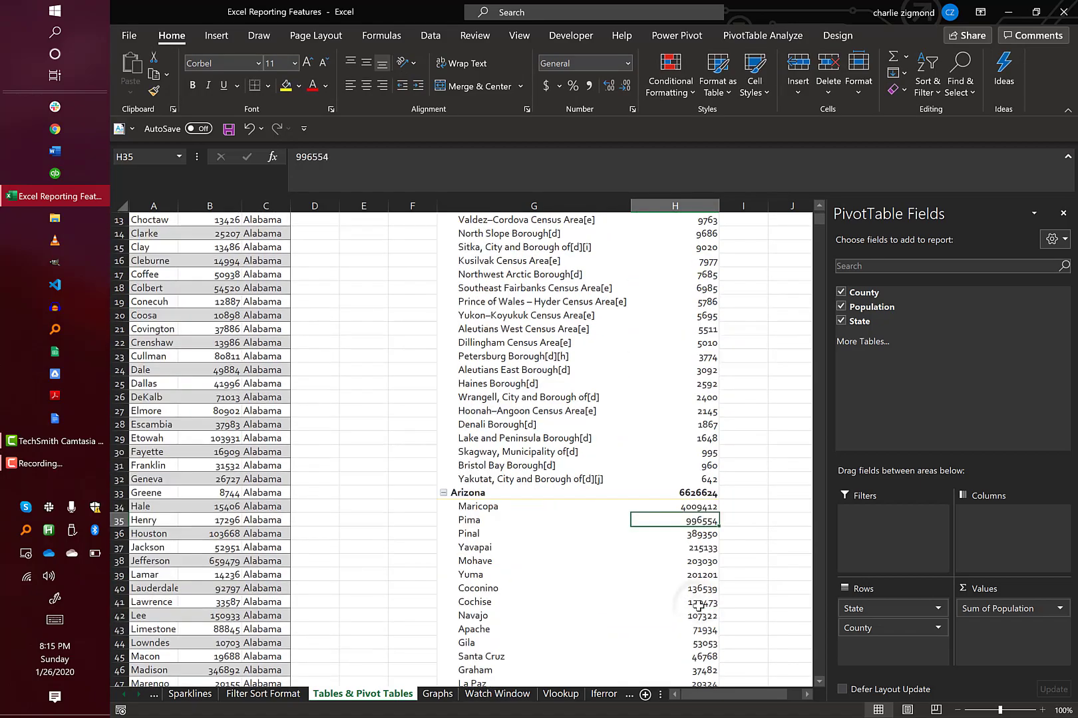
{"action": "left_click", "coordinate": [698, 506]}
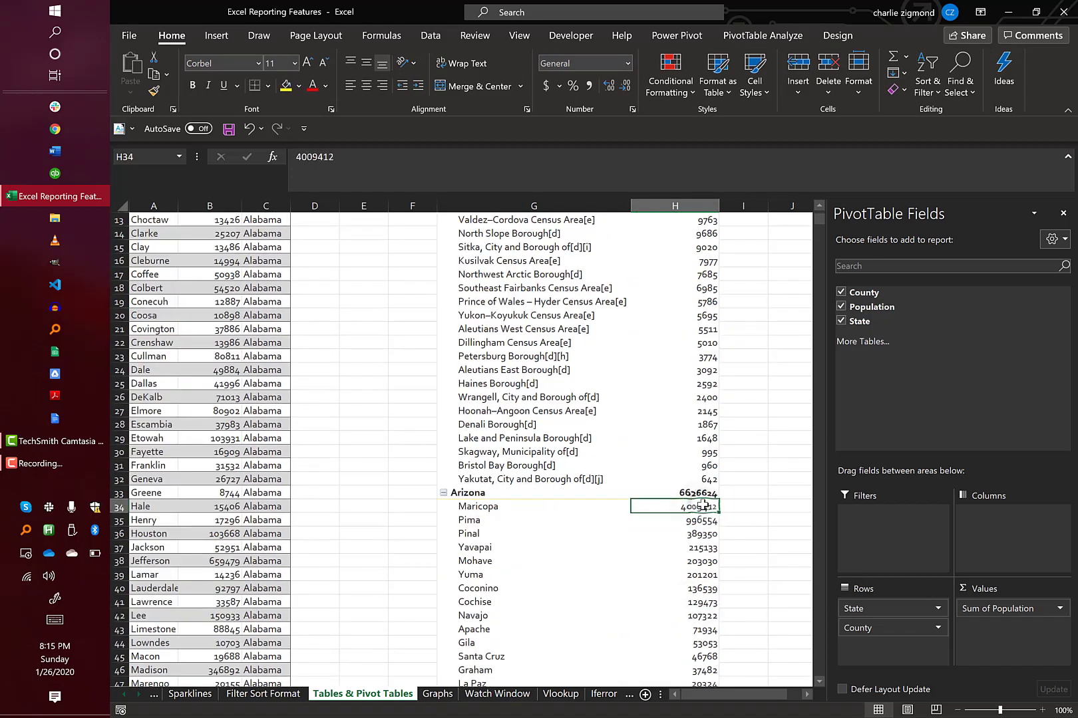
{"action": "scroll", "coordinate": [702, 505], "scroll_direction": "up", "scroll_amount": 3}
{"action": "scroll", "coordinate": [703, 506], "scroll_direction": "up", "scroll_amount": 1}
{"action": "left_click", "coordinate": [702, 263]}
{"action": "scroll", "coordinate": [701, 263], "scroll_direction": "down", "scroll_amount": 11}
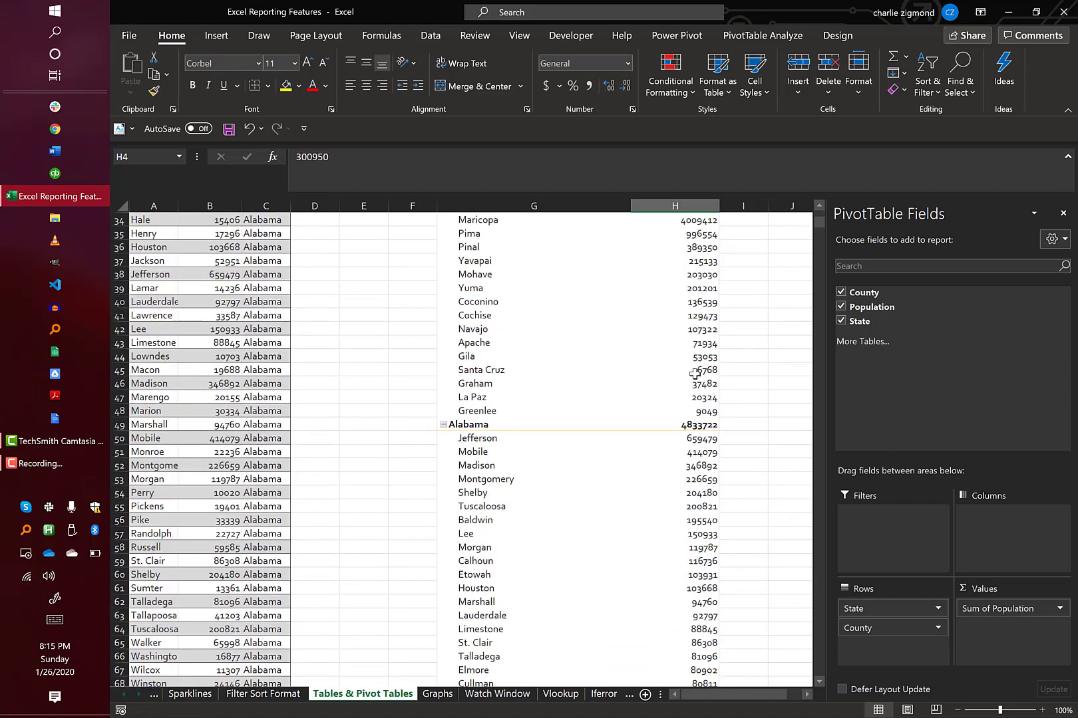
- Open the Graphs sheet and examine the Alabama population column chart and the Alaskan population pie chart
{"action": "left_click", "coordinate": [691, 440]}
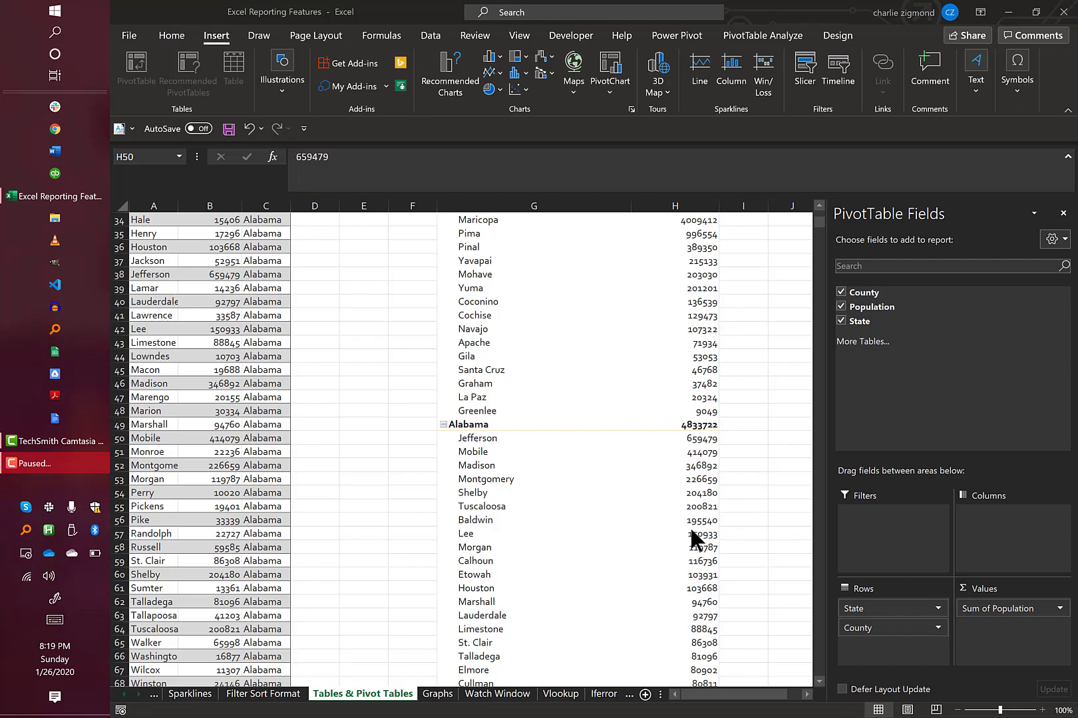
{"action": "left_click", "coordinate": [437, 694]}
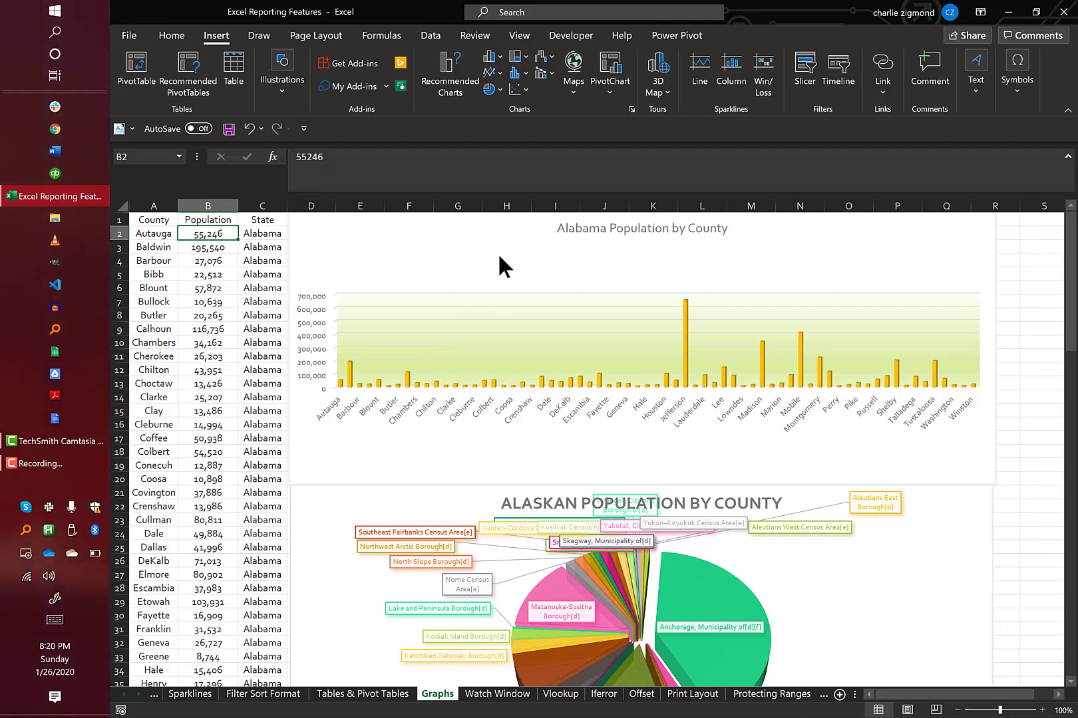
{"action": "scroll", "coordinate": [473, 364], "scroll_direction": "down", "scroll_amount": 4}
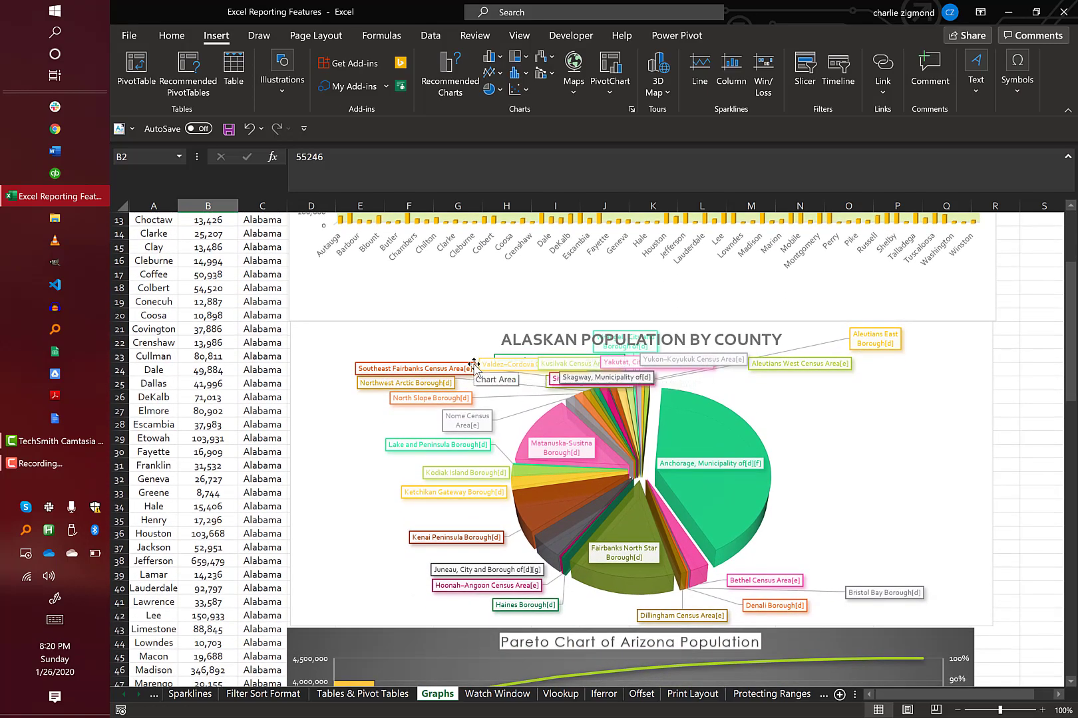
{"action": "scroll", "coordinate": [473, 364], "scroll_direction": "down", "scroll_amount": 1}
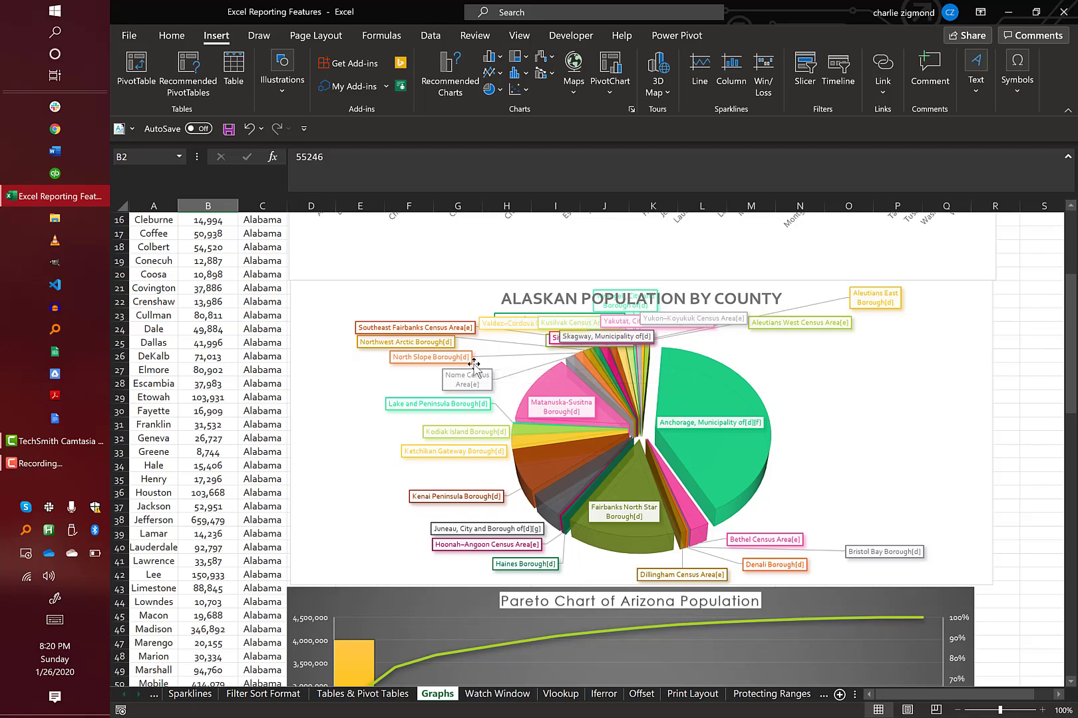
{"action": "scroll", "coordinate": [473, 364], "scroll_direction": "down", "scroll_amount": 1}
{"action": "scroll", "coordinate": [473, 364], "scroll_direction": "down", "scroll_amount": 3}
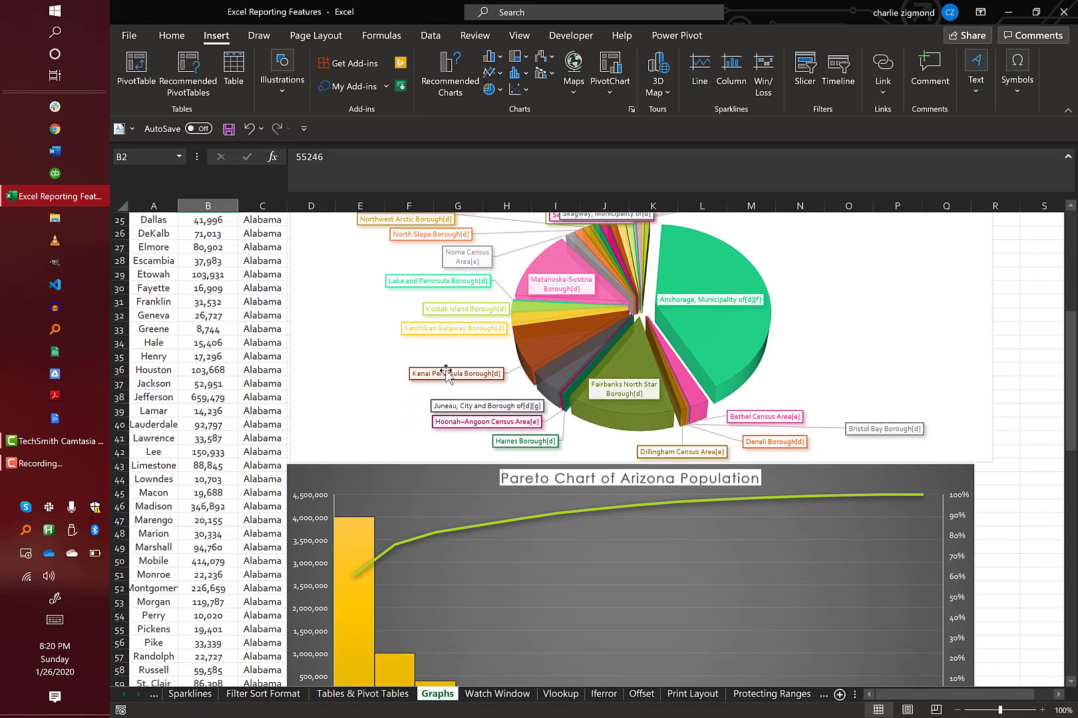
{"action": "scroll", "coordinate": [446, 369], "scroll_direction": "down", "scroll_amount": 1}
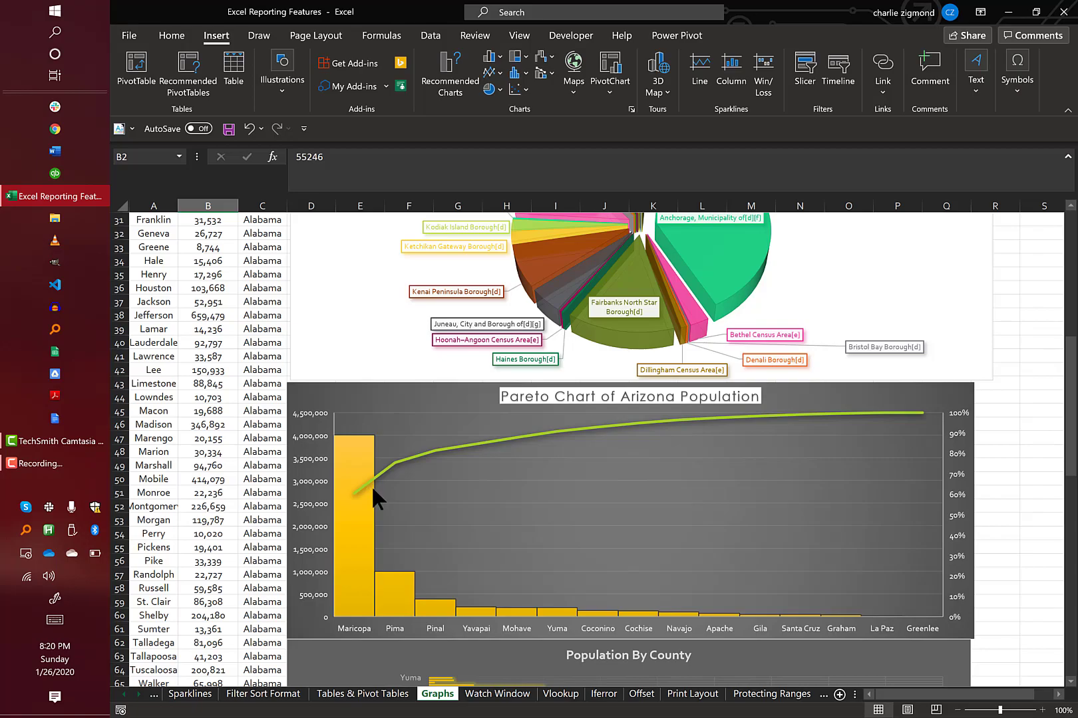
- Examine the Pareto chart of Arizona population and the Population By County bar chart on the Graphs sheet
{"action": "mouse_move", "coordinate": [368, 463]}
{"action": "scroll", "coordinate": [392, 491], "scroll_direction": "up", "scroll_amount": 1}
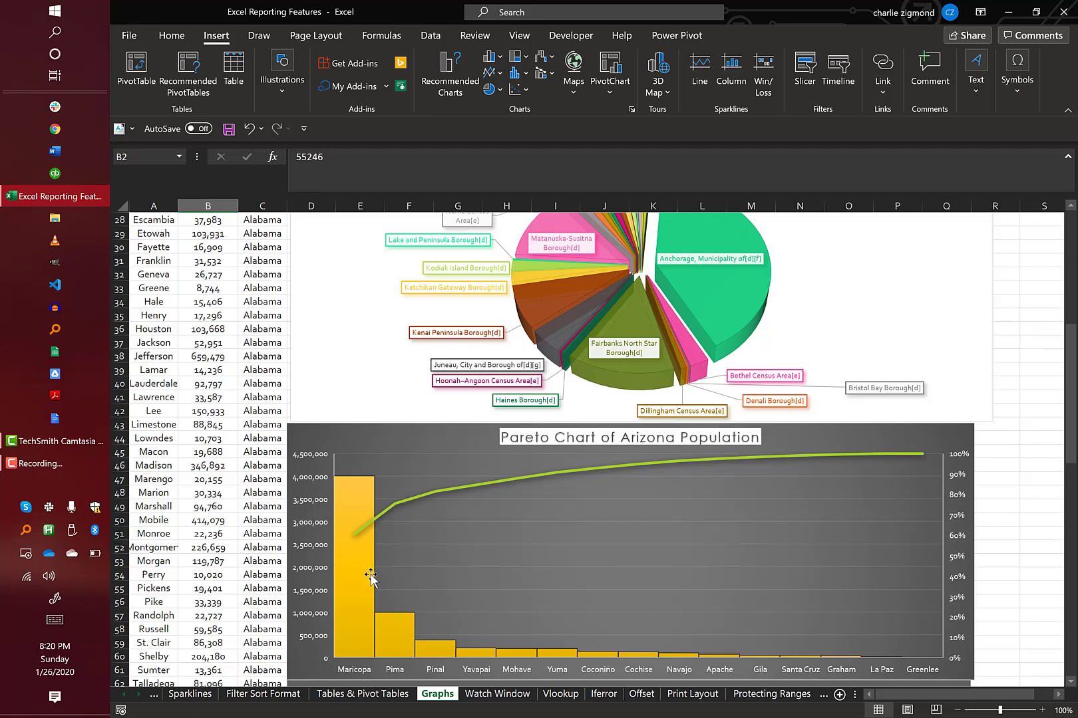
{"action": "mouse_move", "coordinate": [355, 531]}
{"action": "scroll", "coordinate": [583, 477], "scroll_direction": "down", "scroll_amount": 1}
{"action": "scroll", "coordinate": [582, 478], "scroll_direction": "down", "scroll_amount": 5}
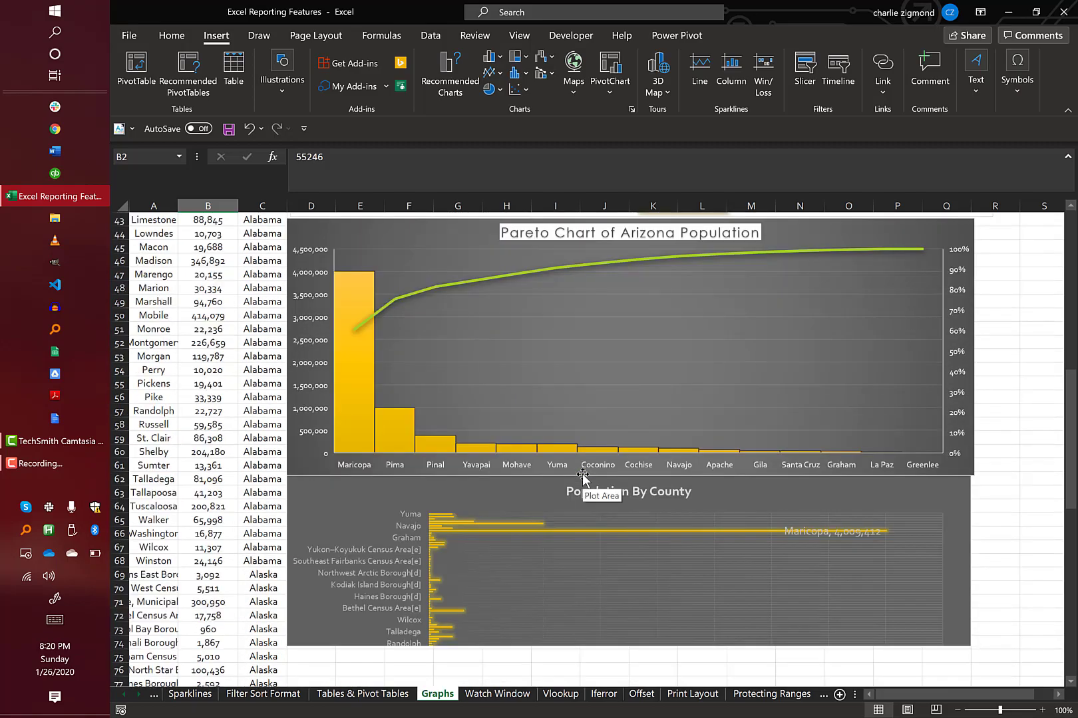
{"action": "scroll", "coordinate": [583, 479], "scroll_direction": "down", "scroll_amount": 1}
{"action": "scroll", "coordinate": [581, 471], "scroll_direction": "down", "scroll_amount": 3}
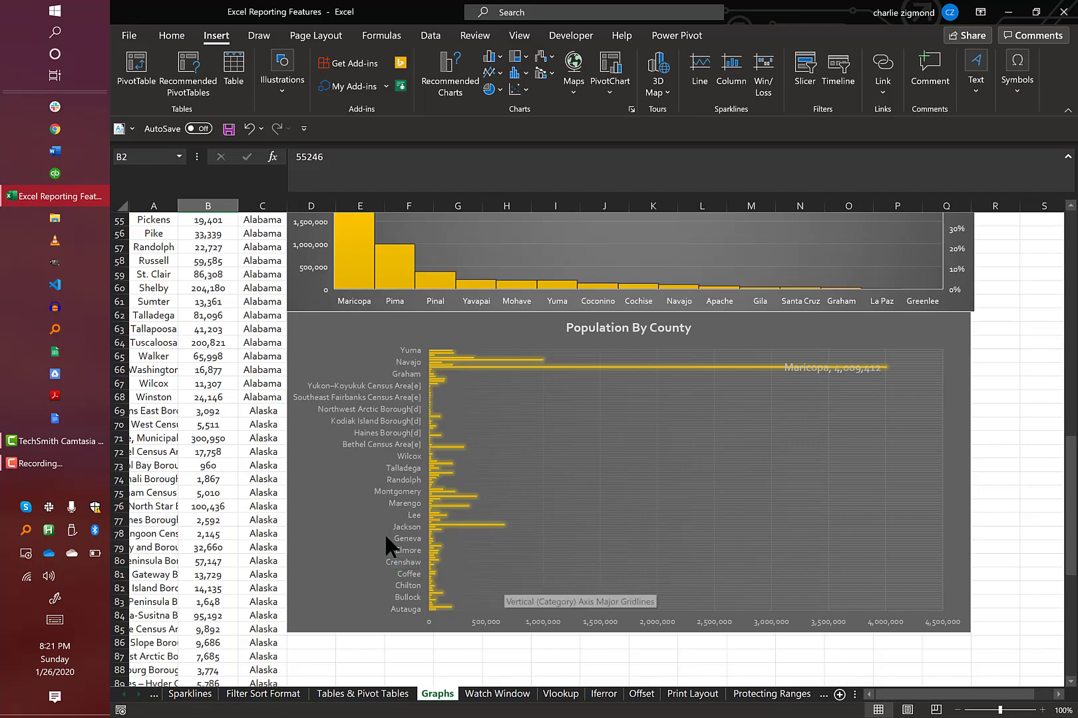
{"action": "scroll", "coordinate": [386, 540], "scroll_direction": "up", "scroll_amount": 4}
{"action": "scroll", "coordinate": [384, 536], "scroll_direction": "up", "scroll_amount": 6}
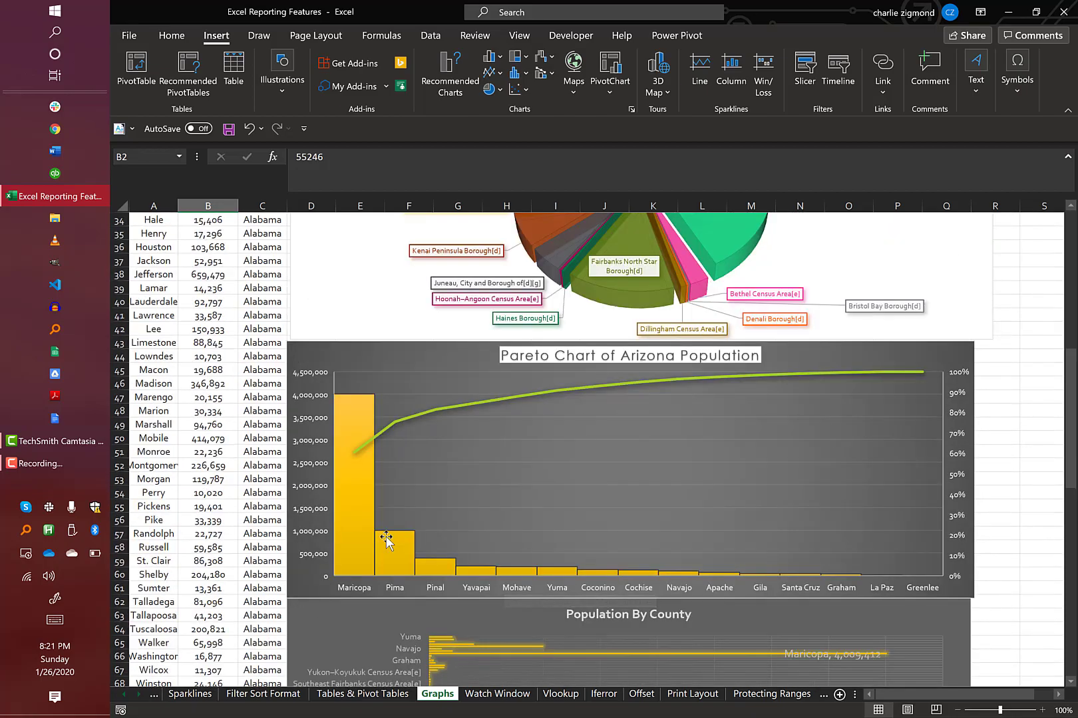
{"action": "scroll", "coordinate": [385, 540], "scroll_direction": "up", "scroll_amount": 8}
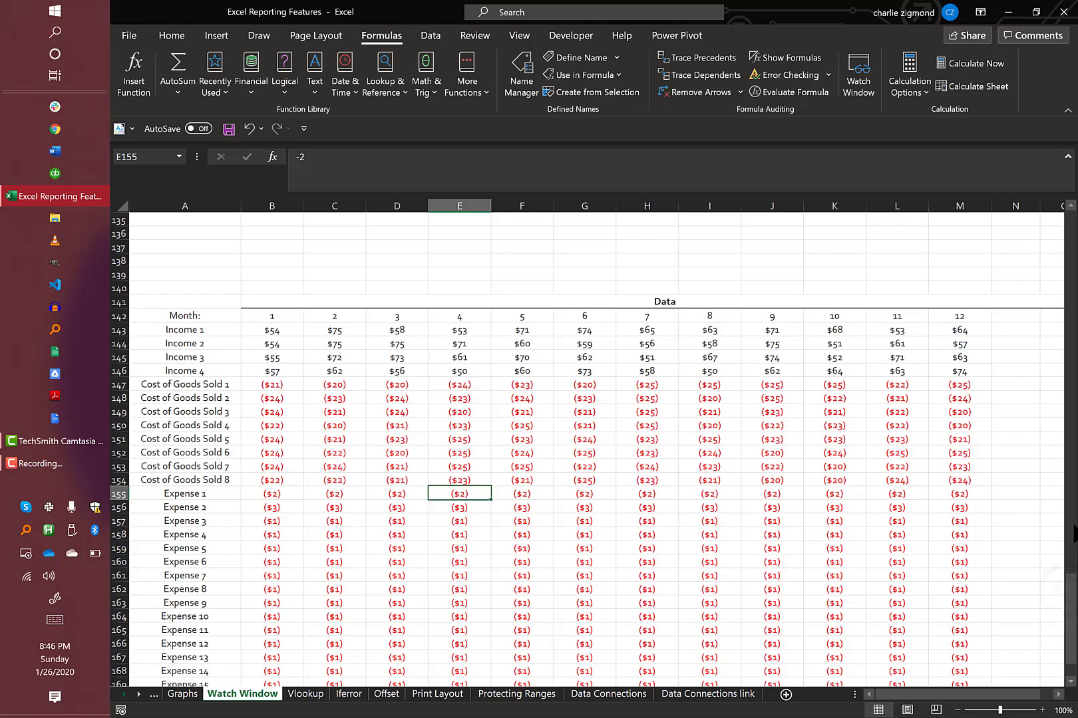
- Inspect the monthly Net Income formulas in row 3 of the Watch Window sheet's report
{"action": "left_click_drag", "start_coordinate": [1071, 590], "coordinate": [1073, 210]}
{"action": "left_click", "coordinate": [277, 260]}
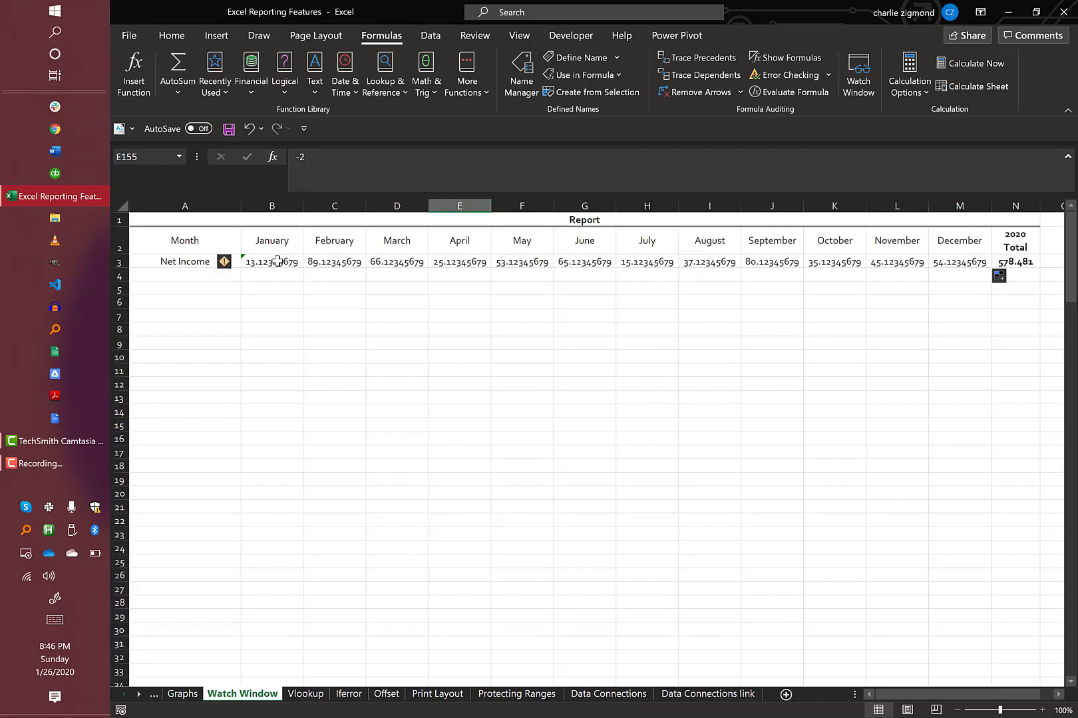
{"action": "left_click", "coordinate": [387, 259]}
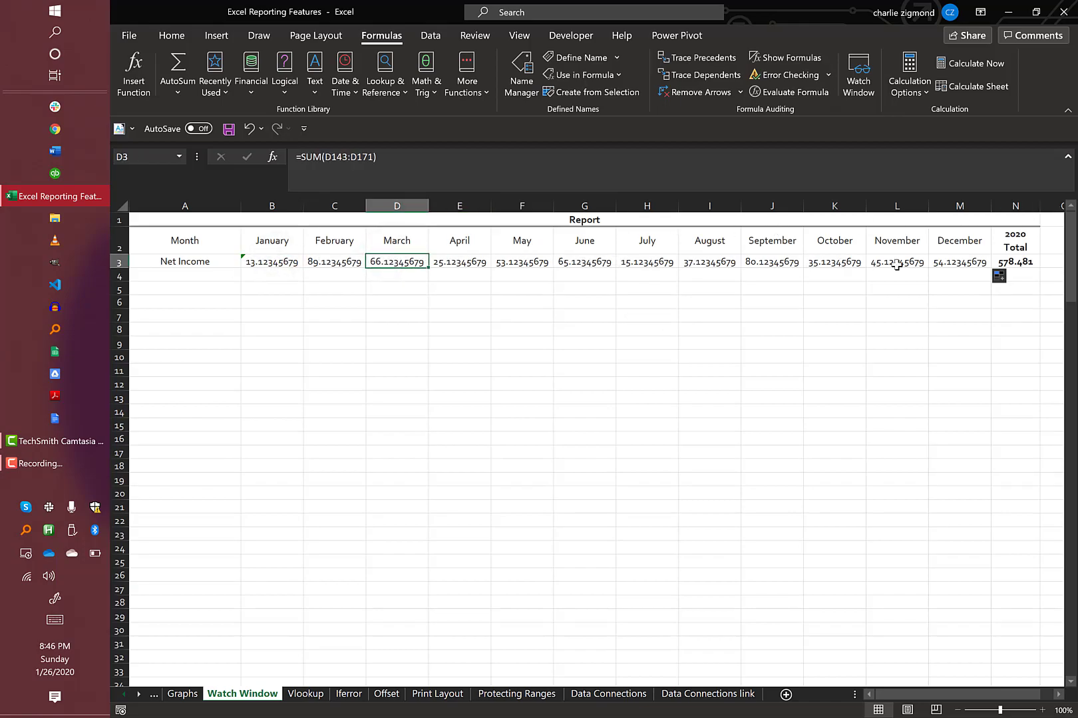
- Add a watch on the 2020 Total in N3 and format that cell as a number with thousands separators and two decimals
{"action": "left_click", "coordinate": [1009, 266]}
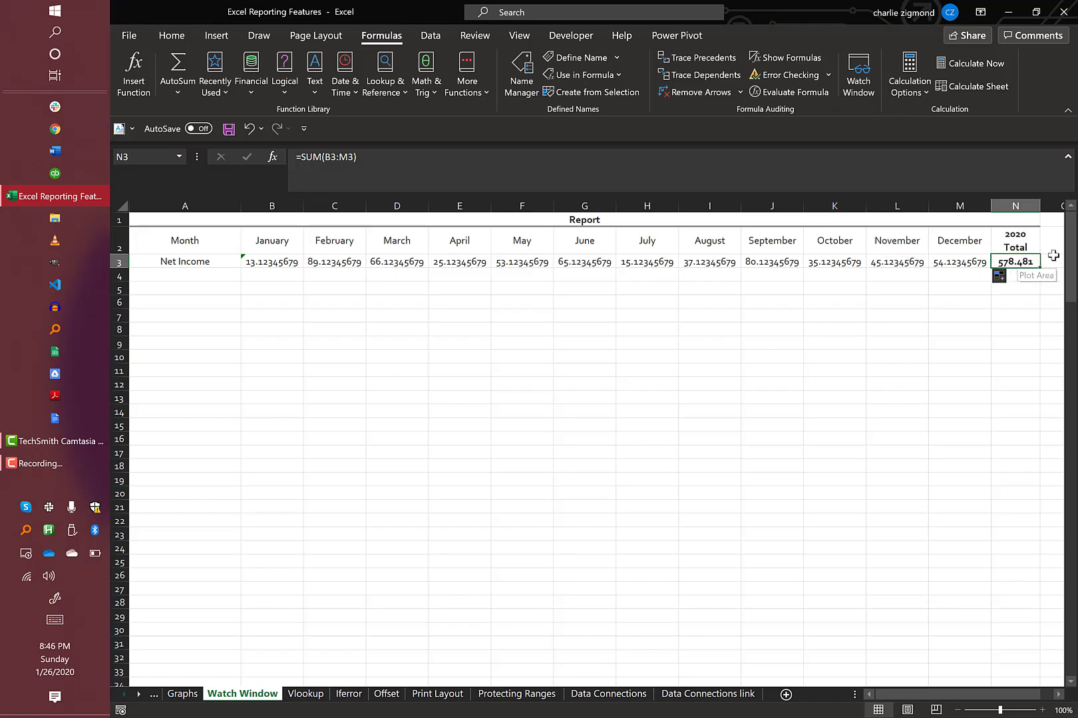
{"action": "left_click_drag", "start_coordinate": [1072, 260], "coordinate": [1073, 261]}
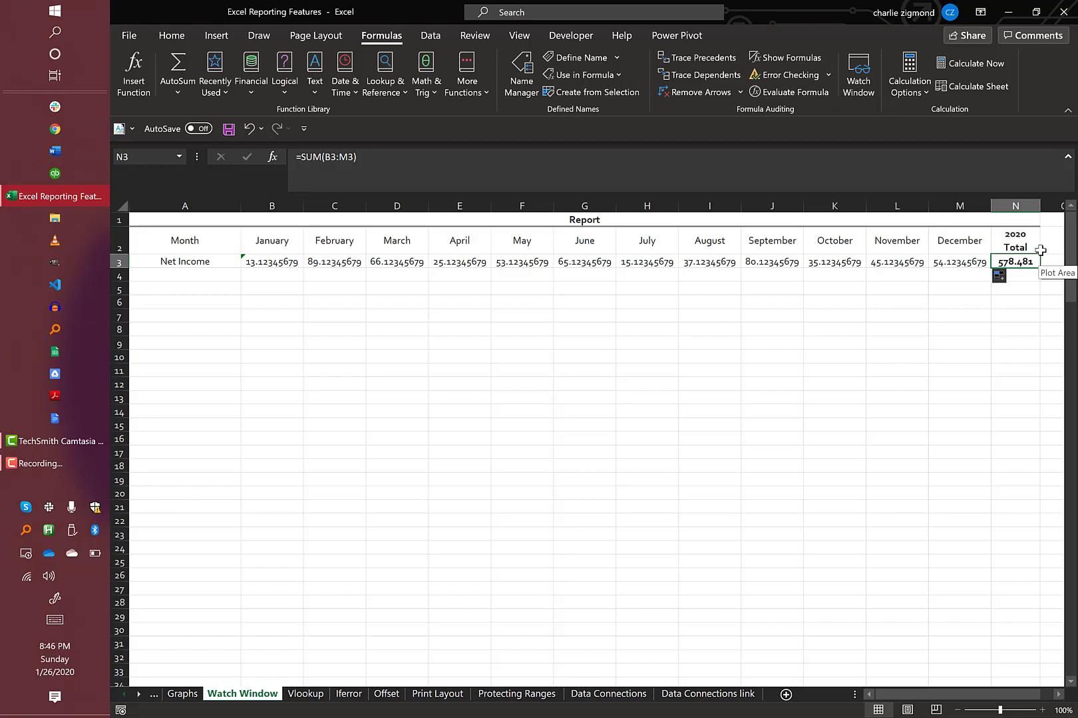
{"action": "left_click_drag", "start_coordinate": [1072, 260], "coordinate": [1073, 260]}
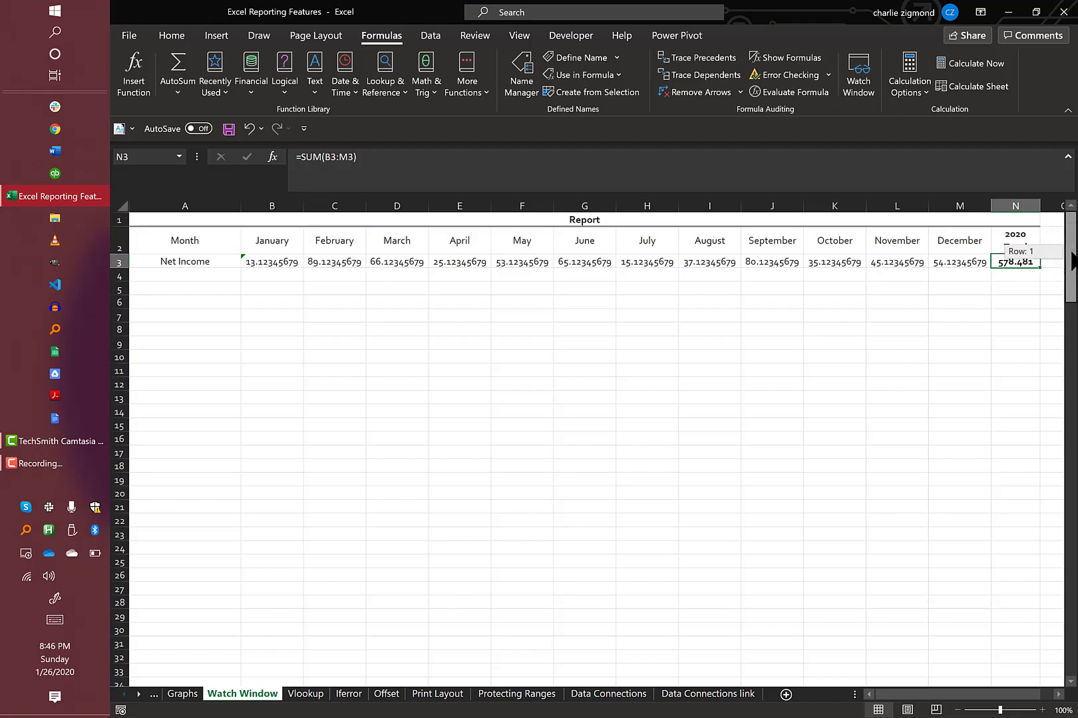
{"action": "left_click", "coordinate": [873, 92]}
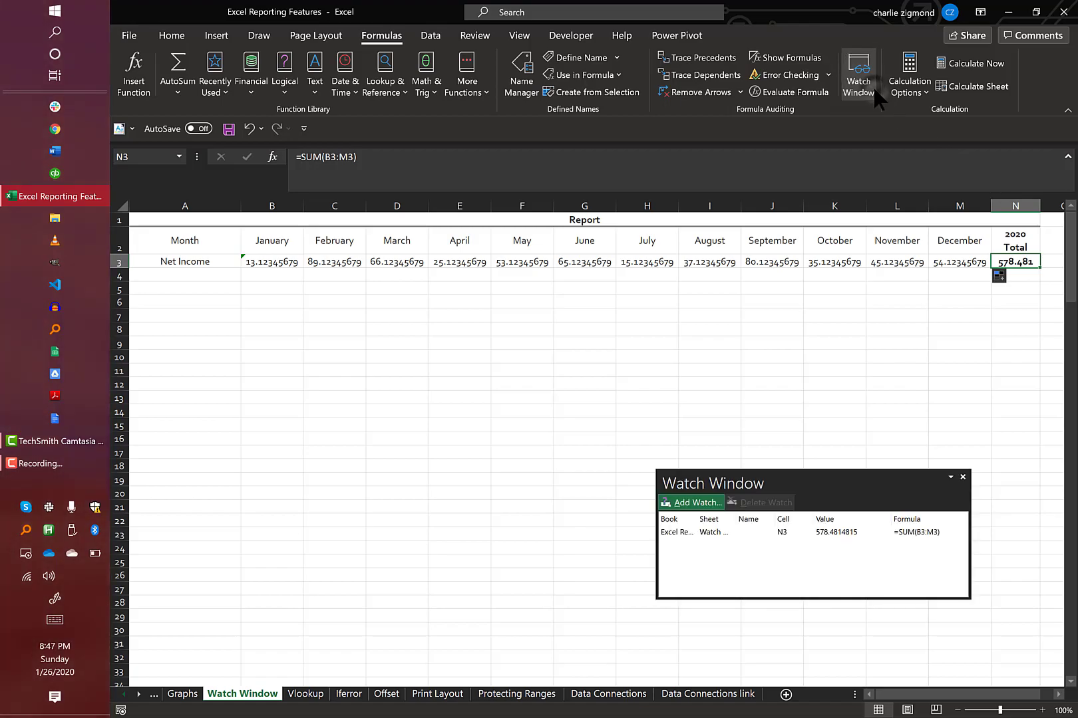
{"action": "left_click", "coordinate": [706, 506]}
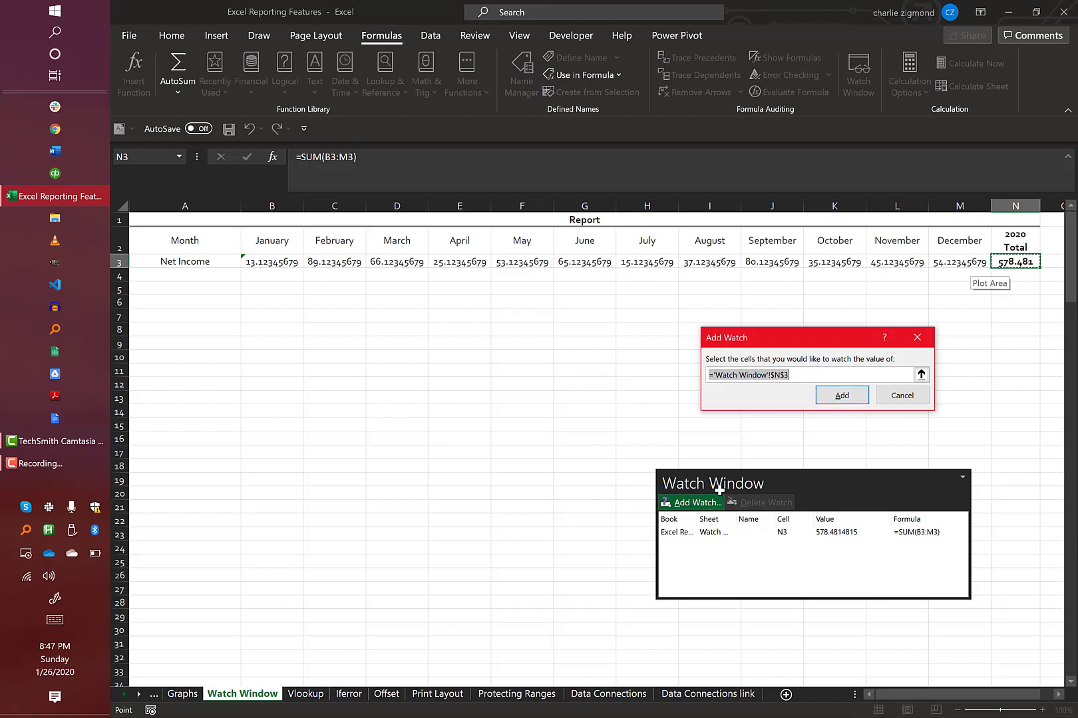
{"action": "left_click", "coordinate": [841, 396]}
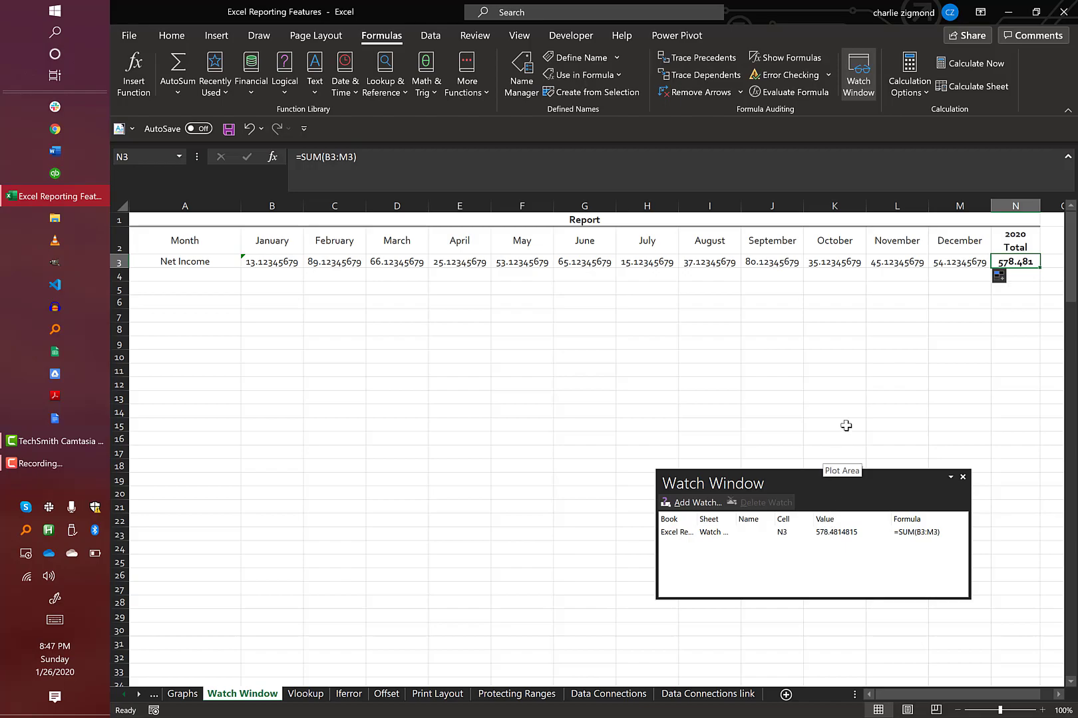
{"action": "key", "text": "ctrl+shift+1"}
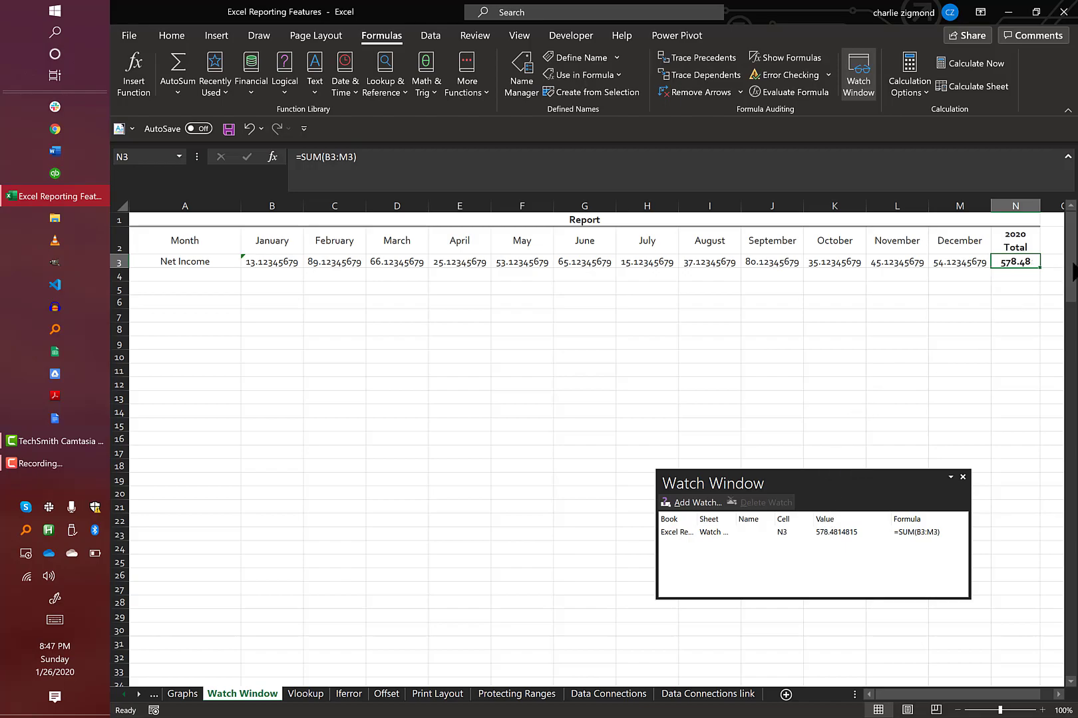
- Set Income 1 for month 4 to 100 in the Data section (cell E143)
{"action": "left_click_drag", "start_coordinate": [1072, 264], "coordinate": [954, 457]}
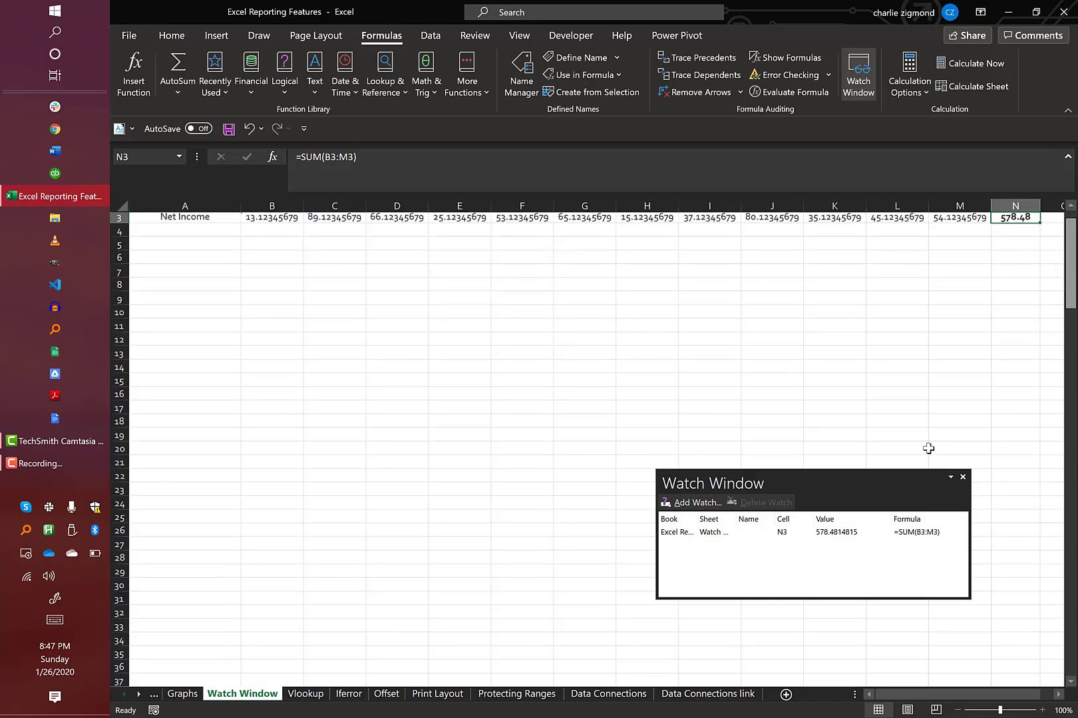
{"action": "left_click", "coordinate": [514, 316]}
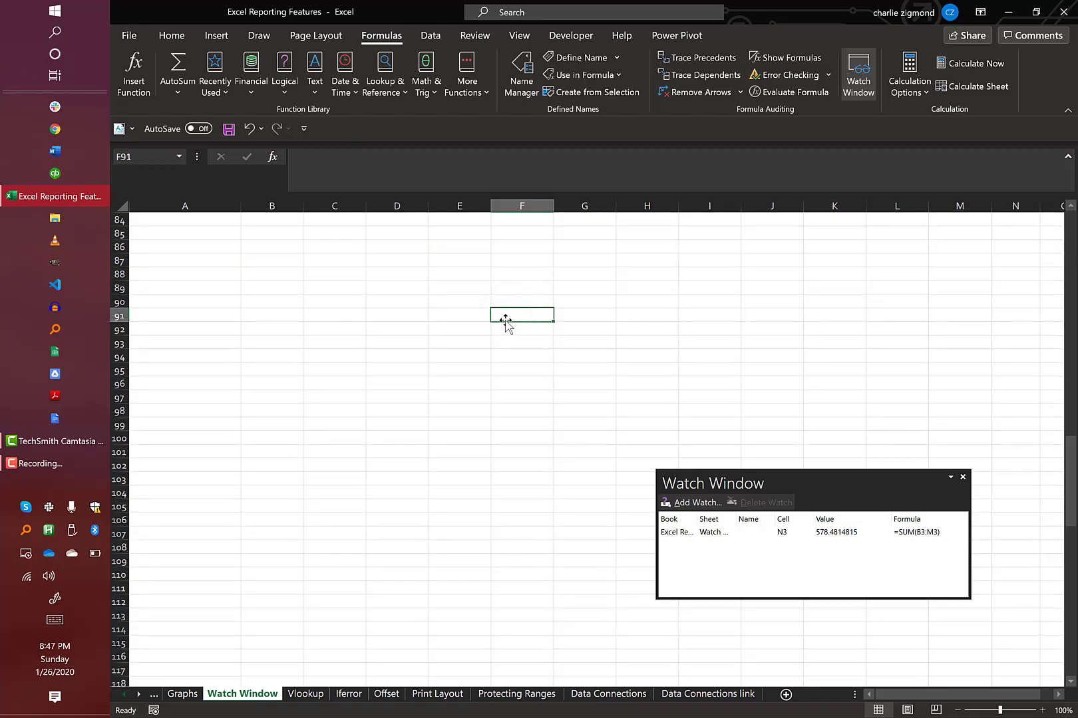
{"action": "key", "text": "ctrl+Down"}
{"action": "key", "text": "Down"}
{"action": "key", "text": "Down"}
{"action": "key", "text": "Down"}
{"action": "key", "text": "Down"}
{"action": "key", "text": "Down"}
{"action": "key", "text": "Down"}
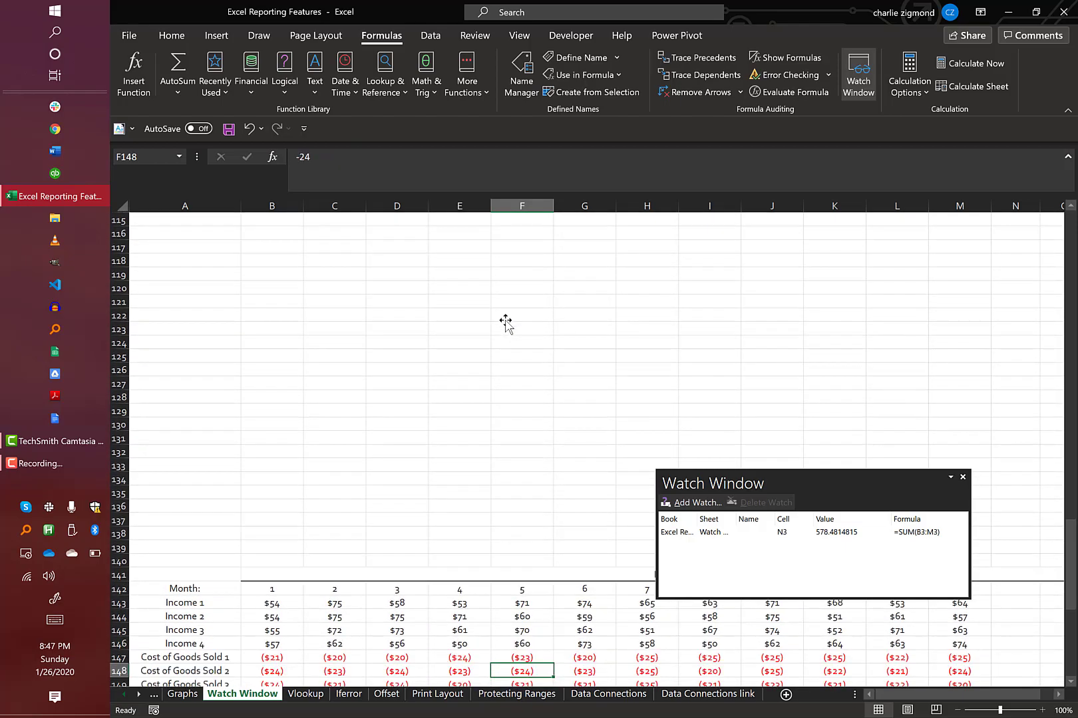
{"action": "key", "text": "Left"}
{"action": "key", "text": "Up"}
{"action": "key", "text": "Up"}
{"action": "key", "text": "Up"}
{"action": "key", "text": "Up"}
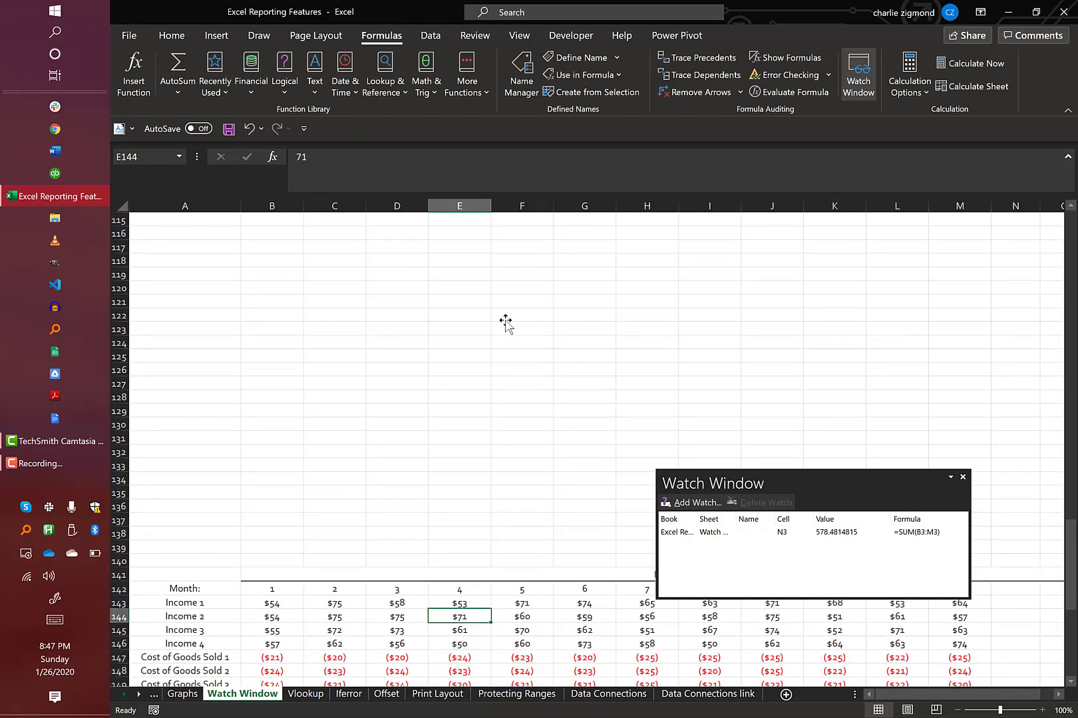
{"action": "key", "text": "Up"}
{"action": "type", "text": "100"}
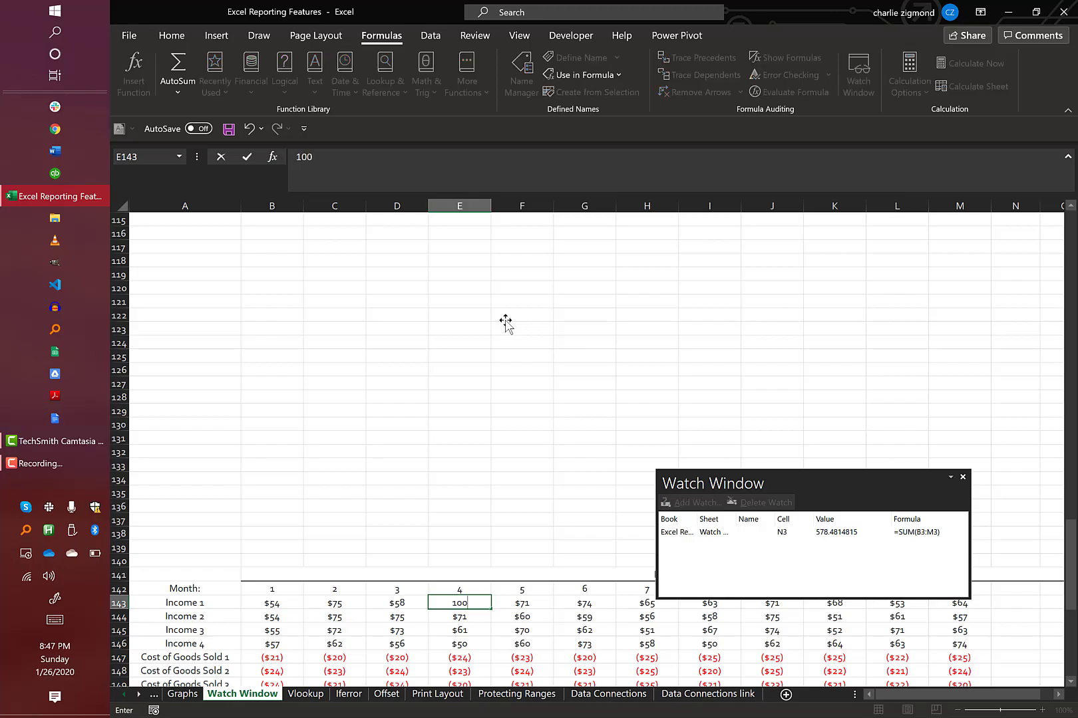
{"action": "key", "text": "Return"}
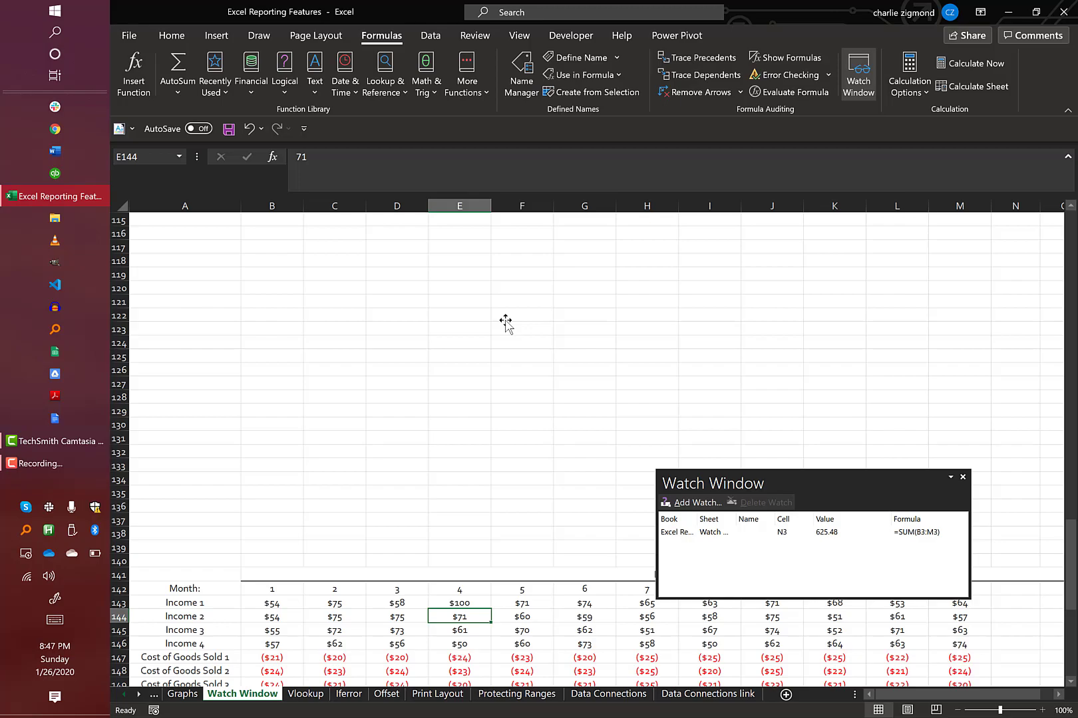
- Enter 38993 for Income 2 and 38383\ for Income 4 under month 6 in the Data section
{"action": "key", "text": "Right"}
{"action": "key", "text": "Right"}
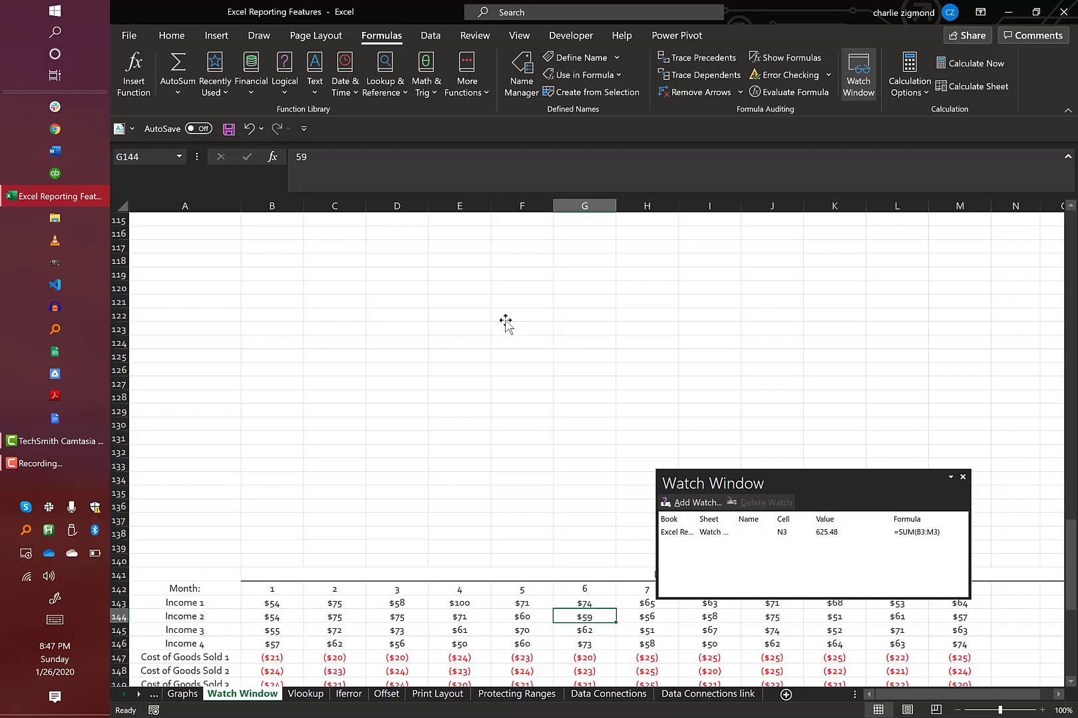
{"action": "type", "text": "38993"}
{"action": "key", "text": "Return"}
{"action": "key", "text": "Down"}
{"action": "type", "text": "38383\\"}
{"action": "key", "text": "Return"}
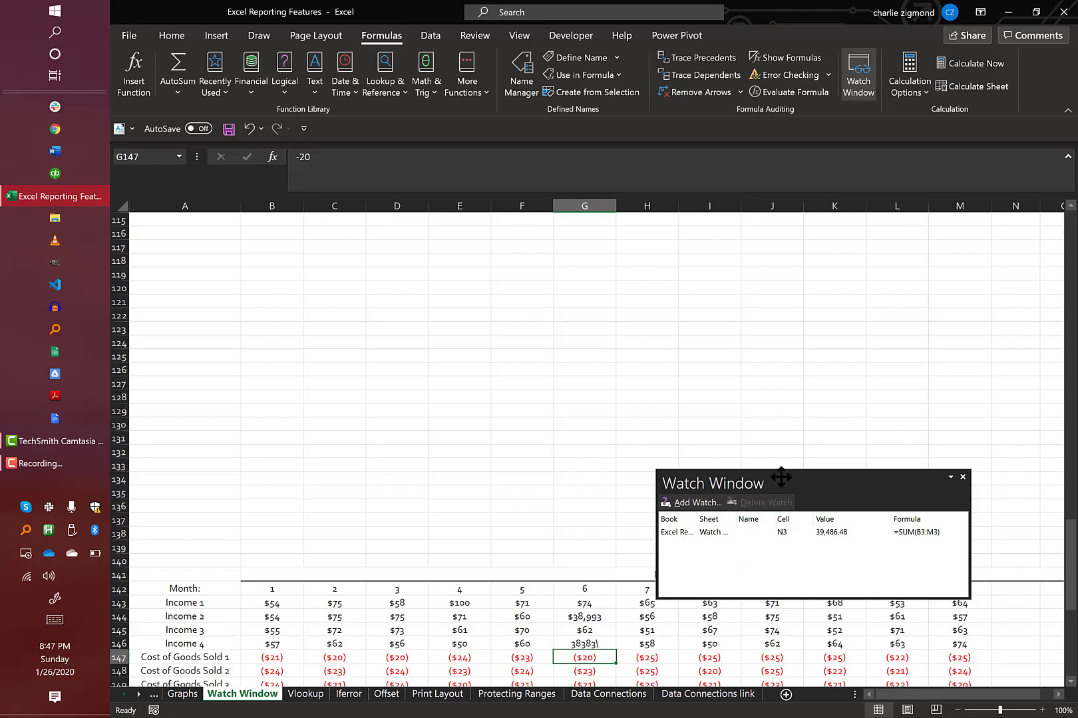
- Move the Watch Window clear of the data and shrink it to a compact size showing the Cell and Value columns
{"action": "left_click_drag", "start_coordinate": [783, 481], "coordinate": [748, 390]}
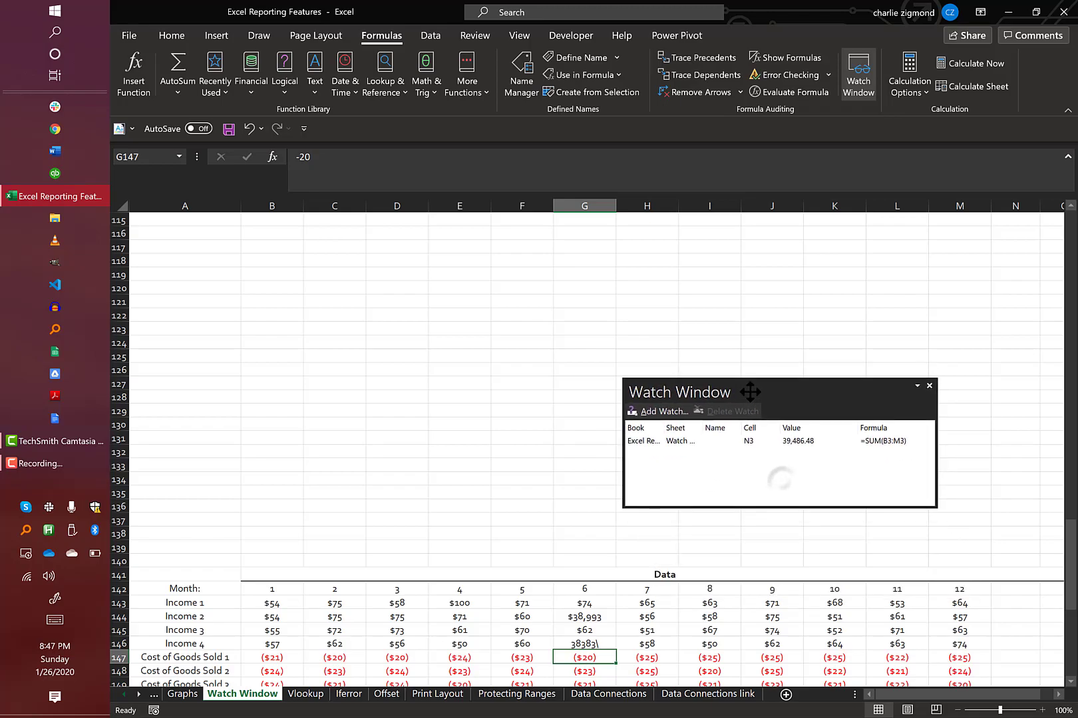
{"action": "left_click", "coordinate": [921, 386]}
{"action": "left_click", "coordinate": [894, 416]}
{"action": "left_click_drag", "start_coordinate": [898, 416], "coordinate": [824, 437]}
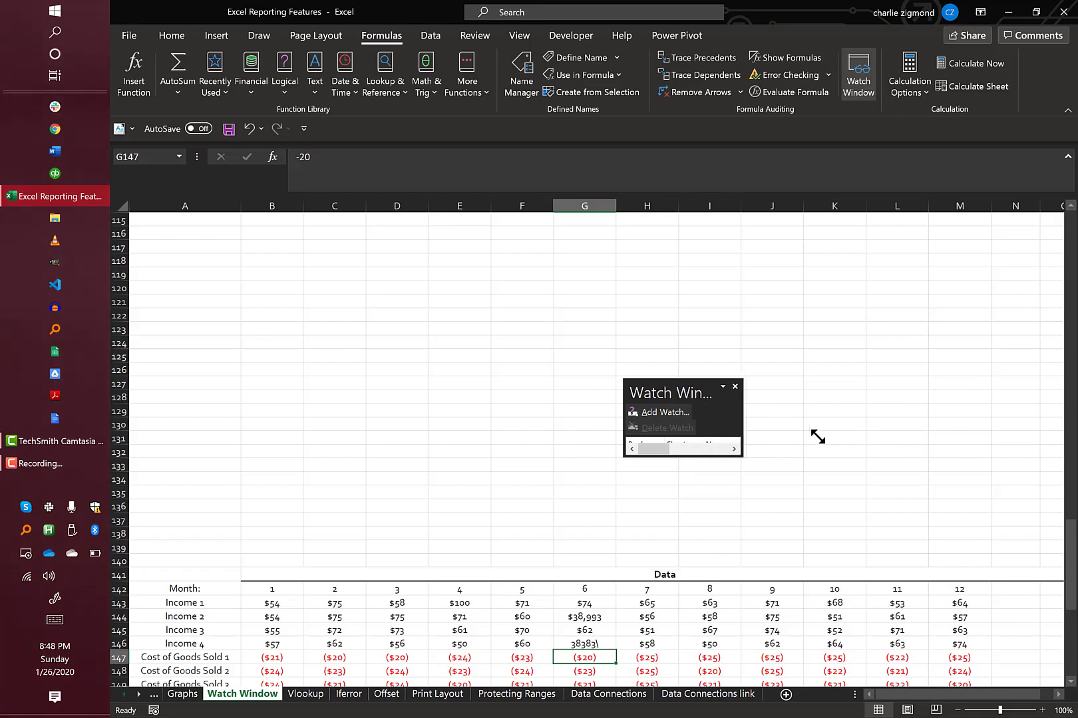
{"action": "left_click", "coordinate": [793, 436]}
{"action": "left_click_drag", "start_coordinate": [689, 447], "coordinate": [777, 466]}
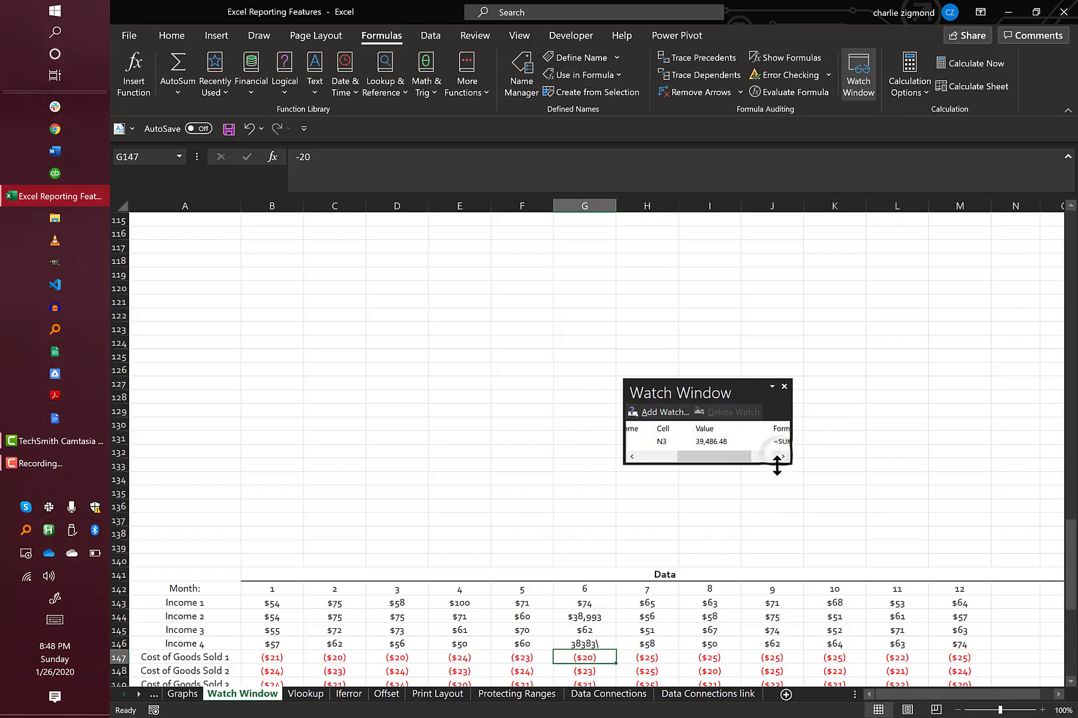
- Set Income 3 to 54564 for month 8 and 43344 for month 10, and return to the report's Net Income row
{"action": "left_click", "coordinate": [718, 629]}
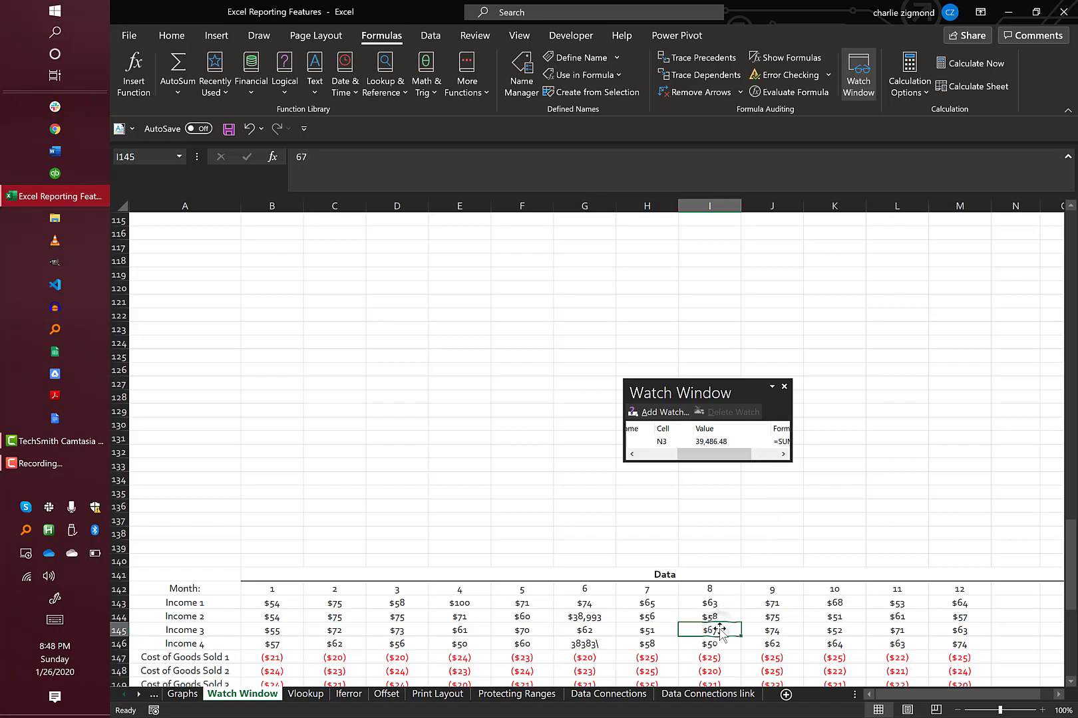
{"action": "type", "text": "54564"}
{"action": "left_click", "coordinate": [842, 630]}
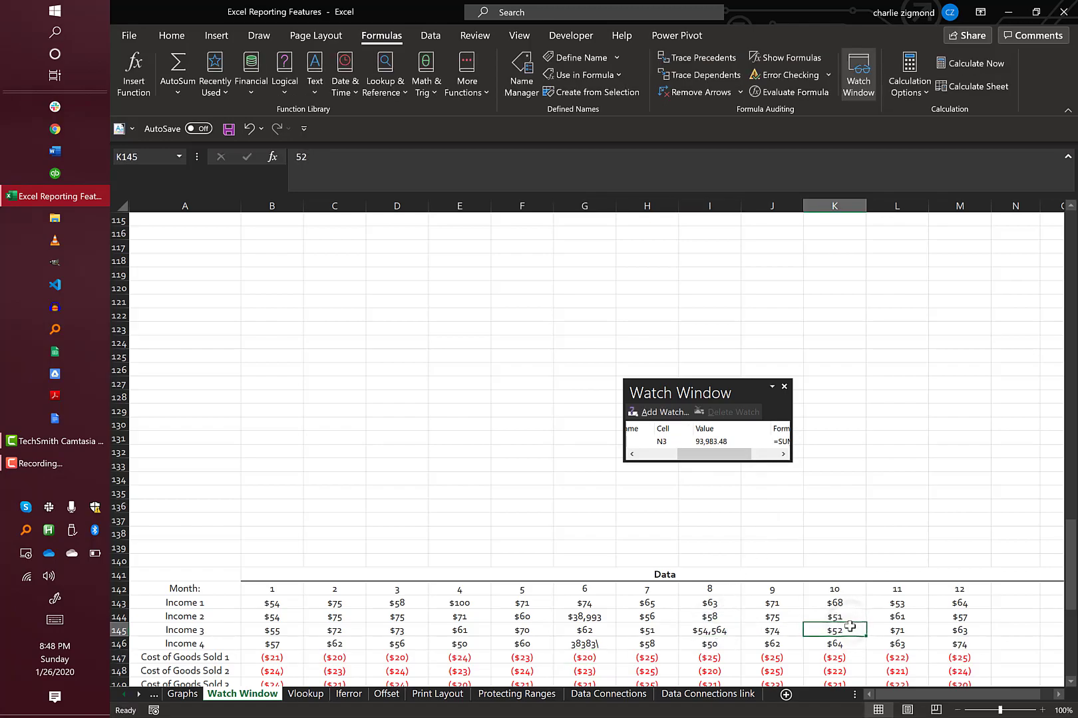
{"action": "type", "text": "43344"}
{"action": "left_click", "coordinate": [919, 589]}
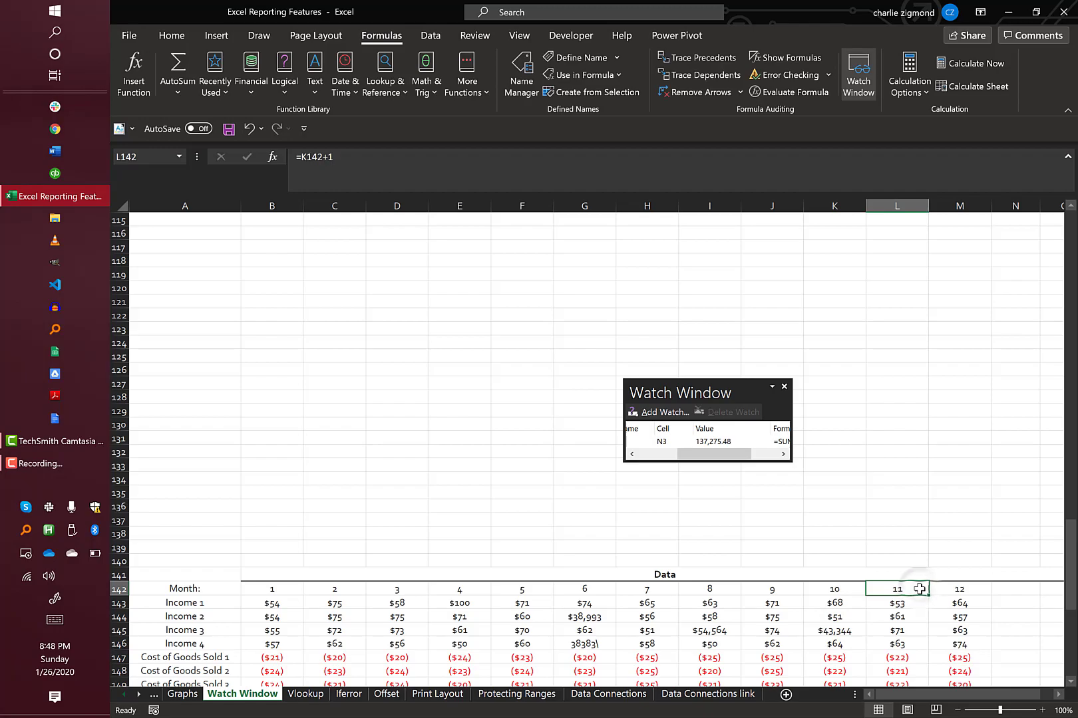
{"action": "left_click_drag", "start_coordinate": [1067, 579], "coordinate": [1073, 576]}
{"action": "left_click_drag", "start_coordinate": [1076, 222], "coordinate": [1072, 212]}
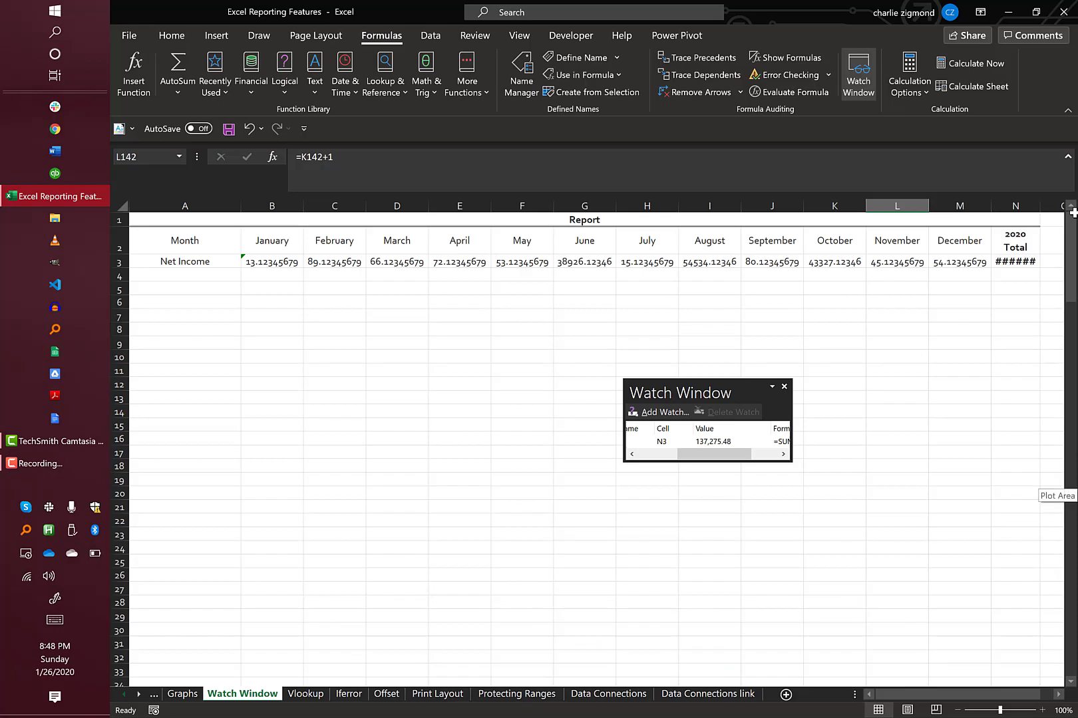
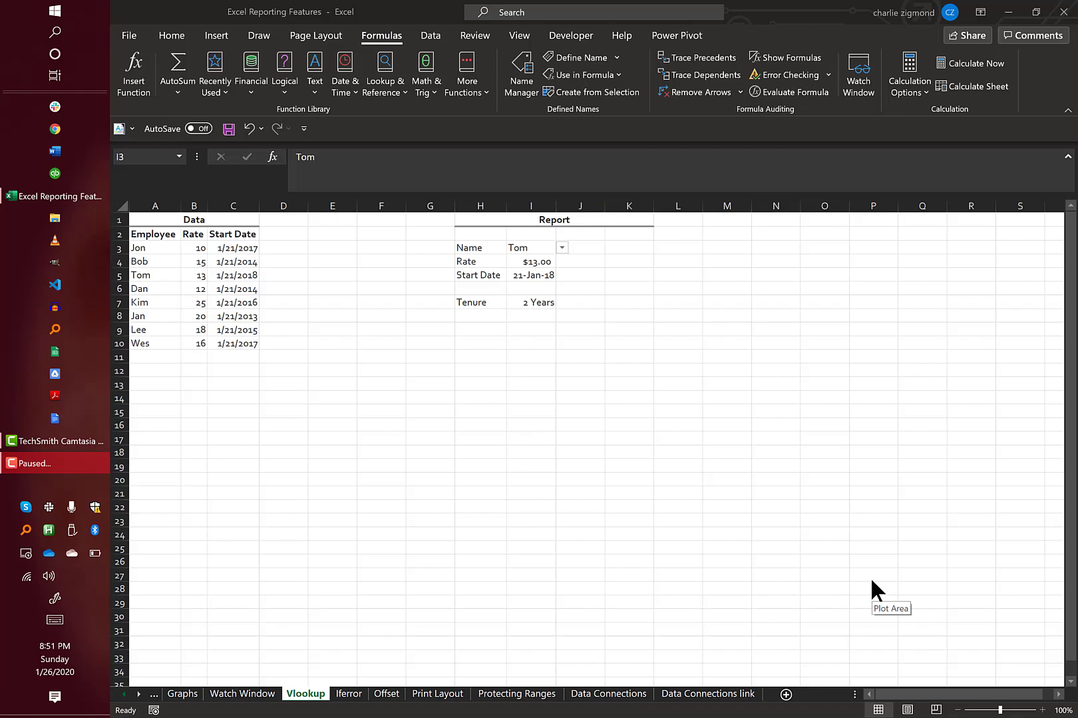
- Choose the first listed employee as the report's Name on the Vlookup sheet and select the Rate result
{"action": "left_click", "coordinate": [524, 244]}
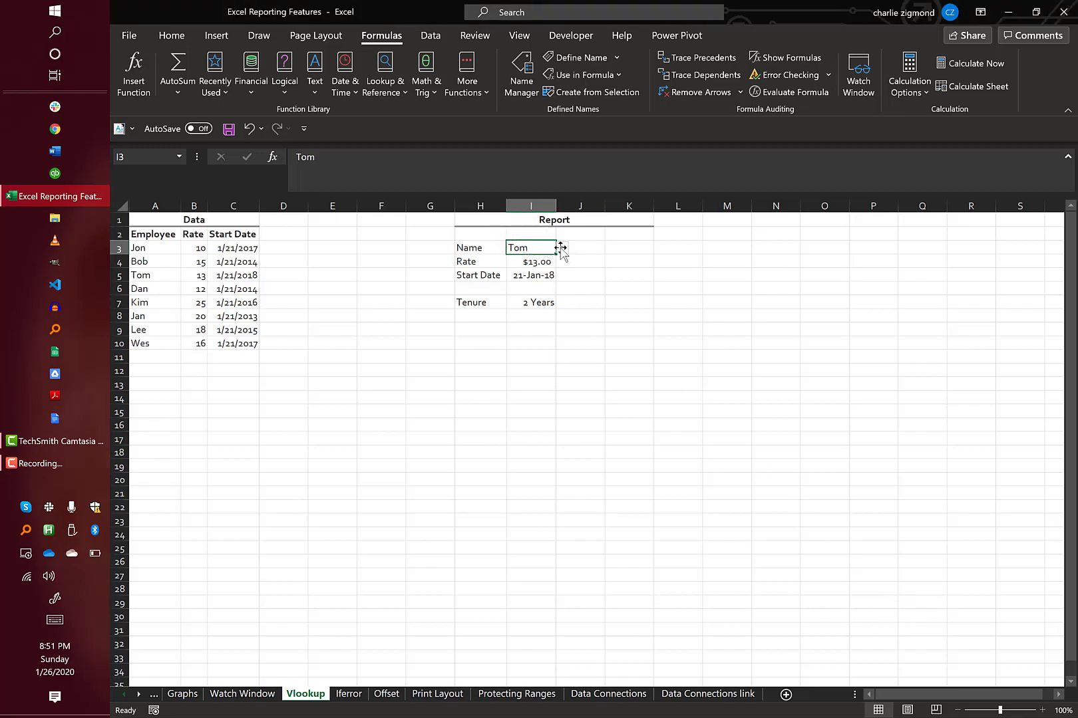
{"action": "left_click", "coordinate": [561, 247]}
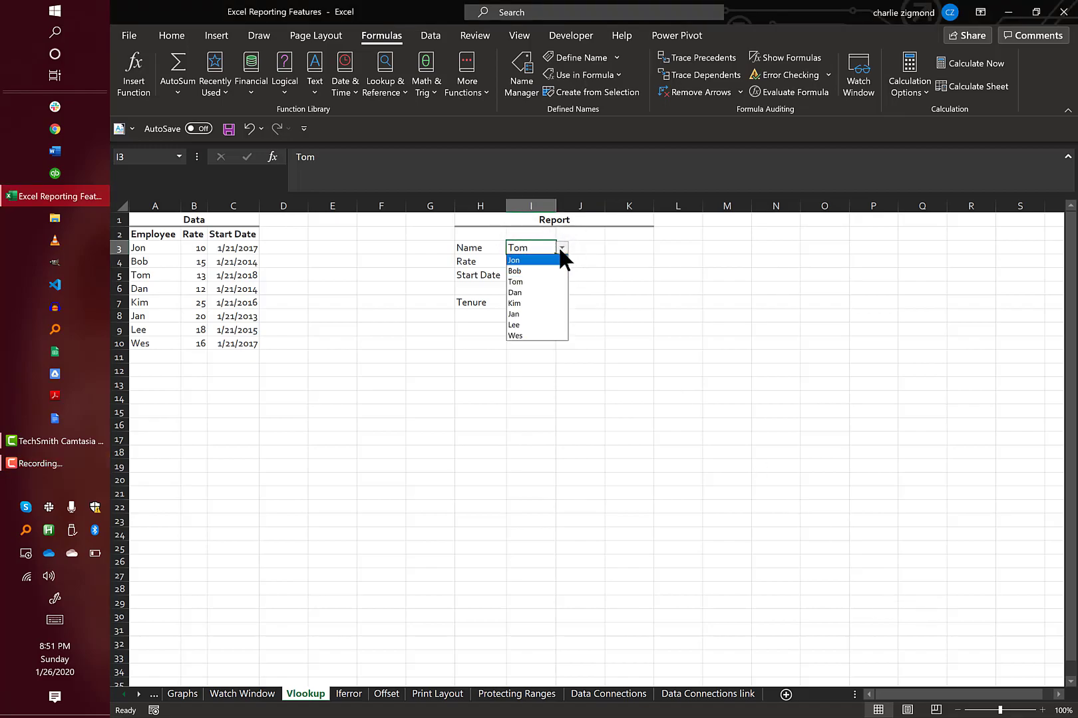
{"action": "left_click", "coordinate": [538, 259]}
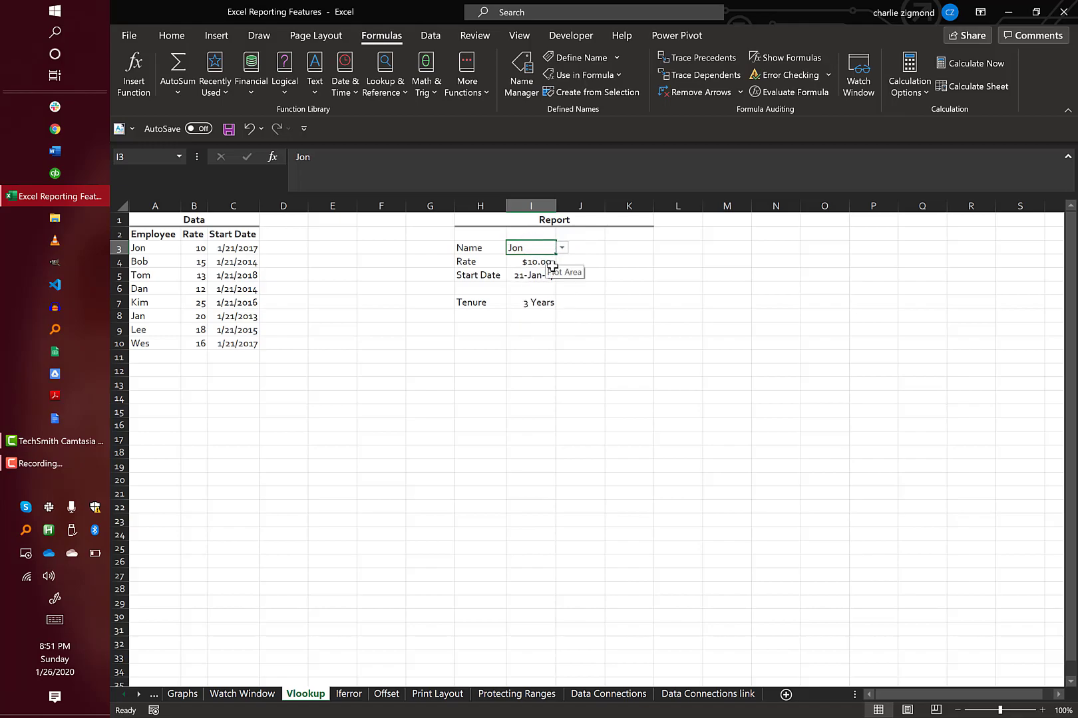
{"action": "left_click", "coordinate": [518, 263]}
- Change the report's Name to the third listed employee
{"action": "left_click", "coordinate": [536, 247]}
{"action": "left_click", "coordinate": [561, 247]}
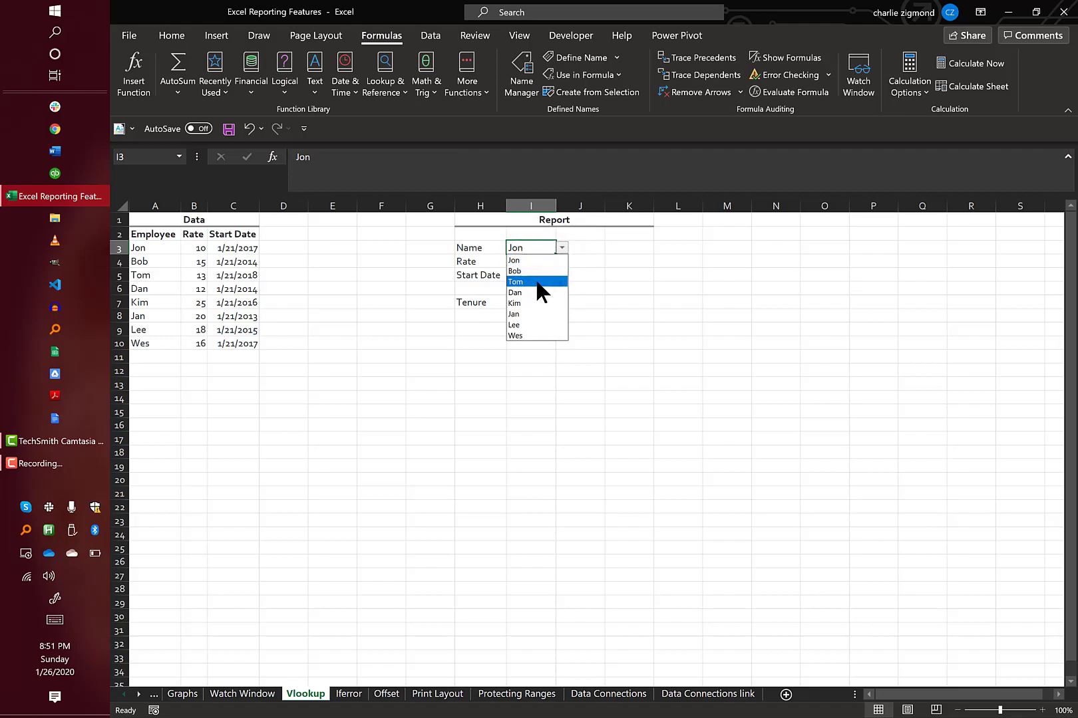
{"action": "left_click", "coordinate": [537, 282]}
{"action": "left_click", "coordinate": [561, 248]}
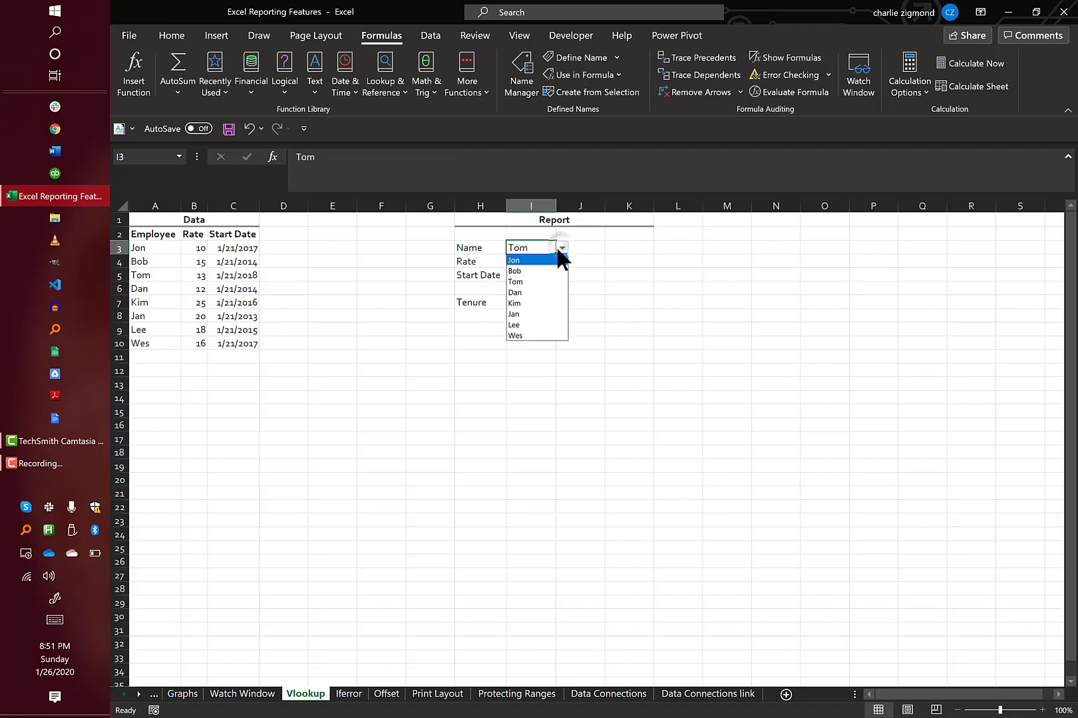
{"action": "left_click", "coordinate": [529, 281]}
- Examine the VLOOKUP formulas behind the report's Rate and Start Date, leaving them unedited
{"action": "left_click", "coordinate": [540, 275]}
{"action": "left_click", "coordinate": [545, 261]}
{"action": "left_click", "coordinate": [412, 174]}
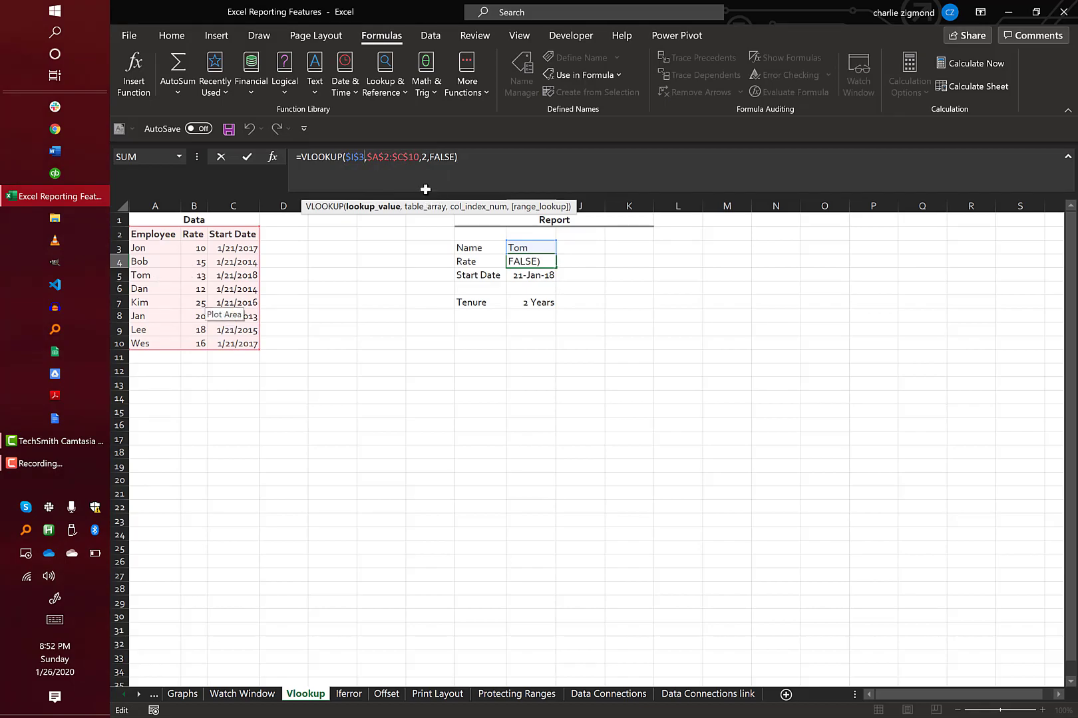
{"action": "key", "text": "Escape"}
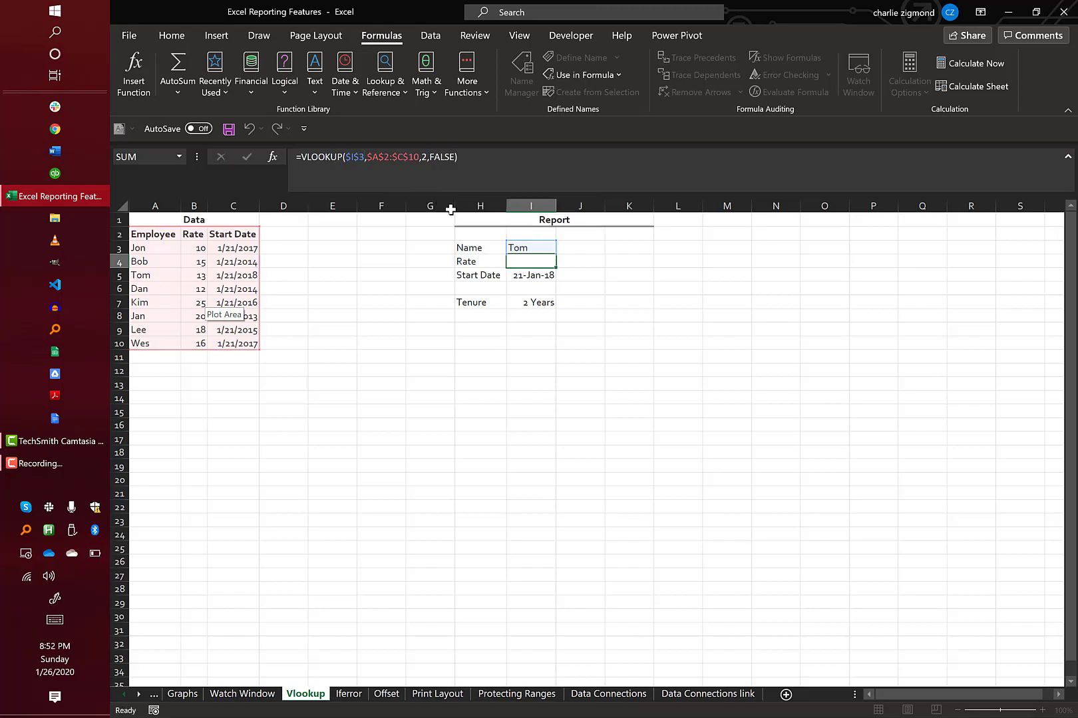
{"action": "left_click", "coordinate": [539, 281]}
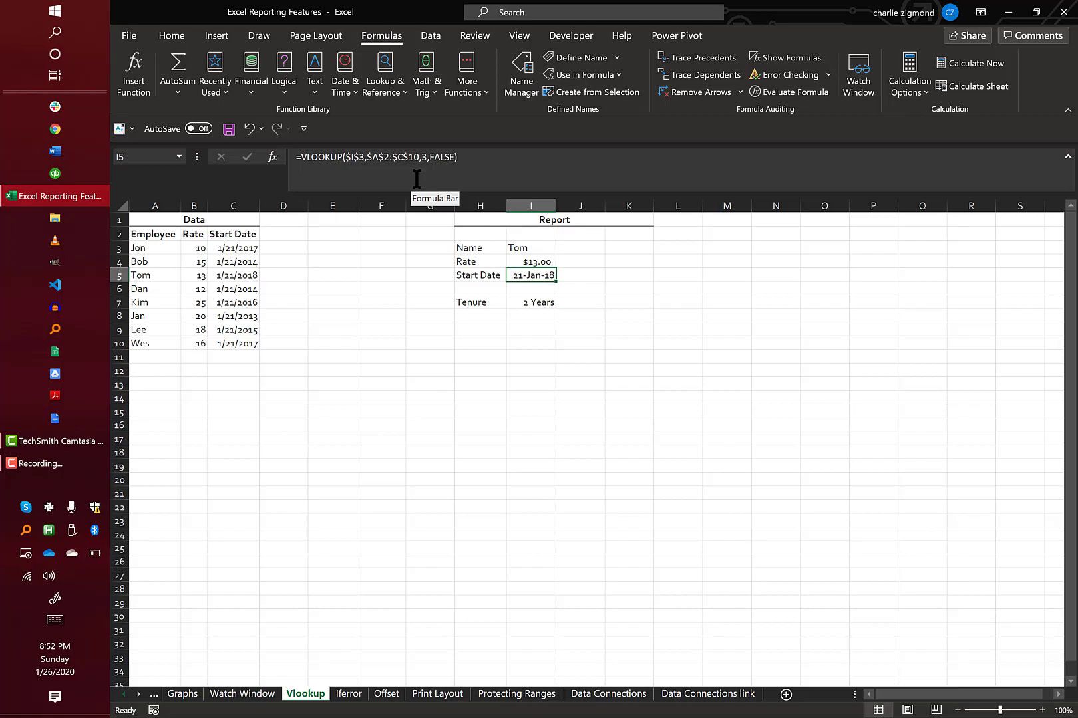
- Choose a different employee from the list for the report's Name
{"action": "left_click", "coordinate": [534, 250]}
{"action": "left_click", "coordinate": [562, 247]}
{"action": "left_click", "coordinate": [526, 310]}
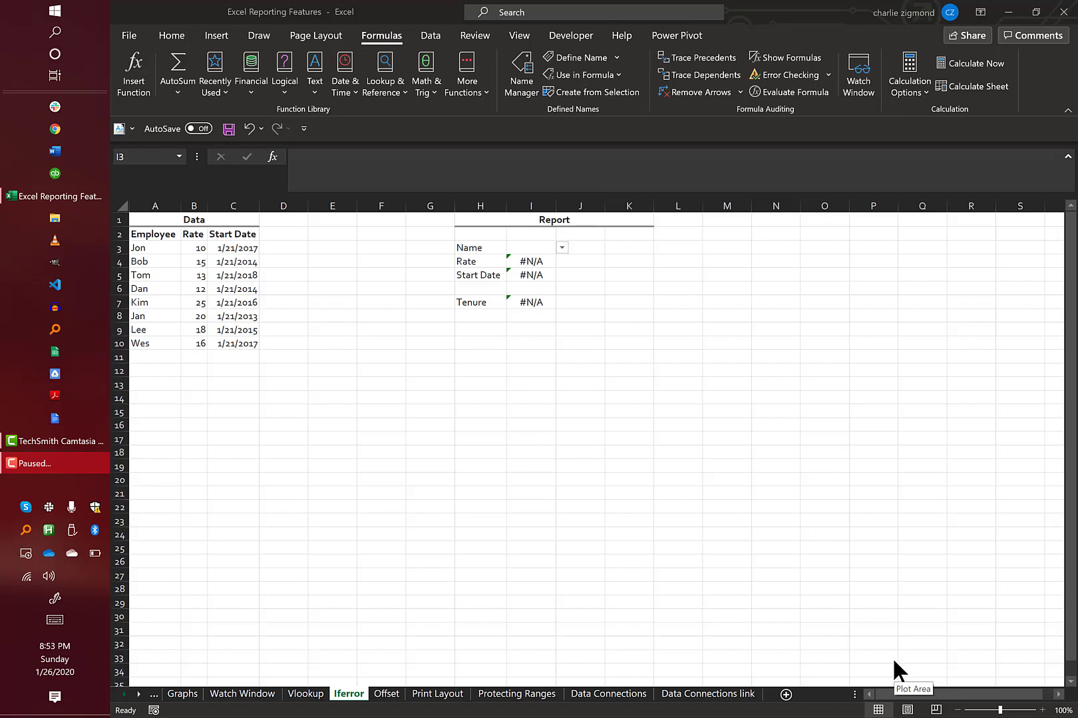
- On the Iferror sheet, insert IFERROR( in front of the VLOOKUP in the report's Rate formula (I4)
{"action": "left_click", "coordinate": [512, 277]}
{"action": "left_click", "coordinate": [527, 262]}
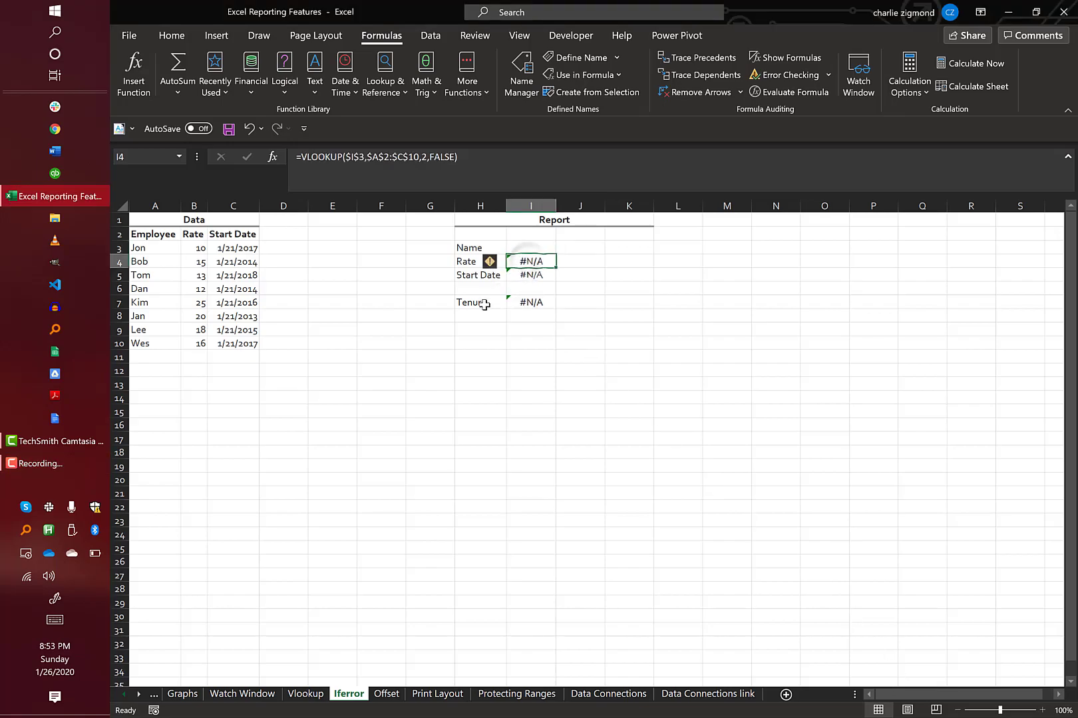
{"action": "left_click", "coordinate": [530, 247]}
{"action": "left_click", "coordinate": [533, 263]}
{"action": "left_click", "coordinate": [302, 165]}
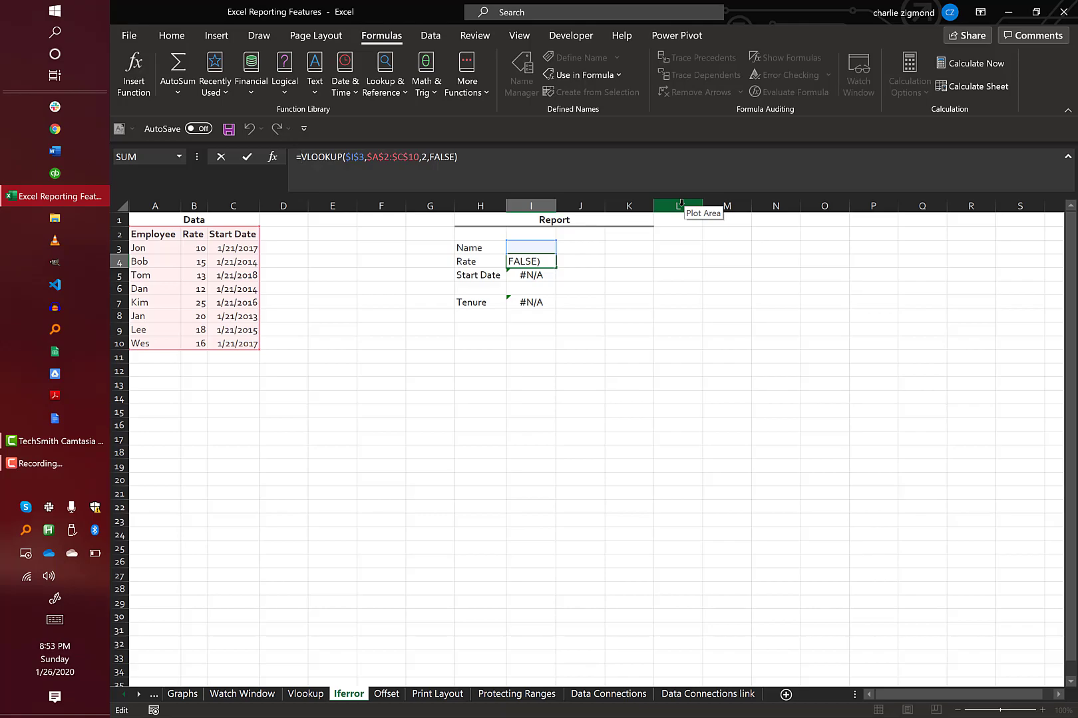
{"action": "key", "text": "Home"}
{"action": "key", "text": "Right"}
{"action": "type", "text": "IF("}
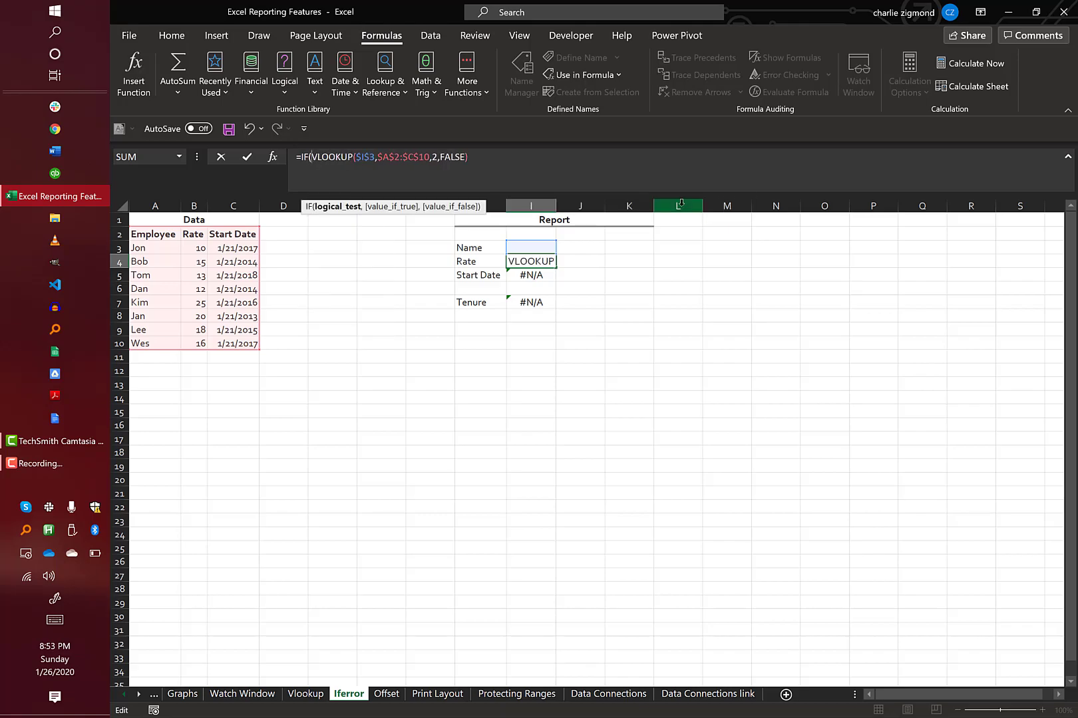
{"action": "key", "text": "BackSpace"}
{"action": "type", "text": "er"}
{"action": "key", "text": "Tab"}
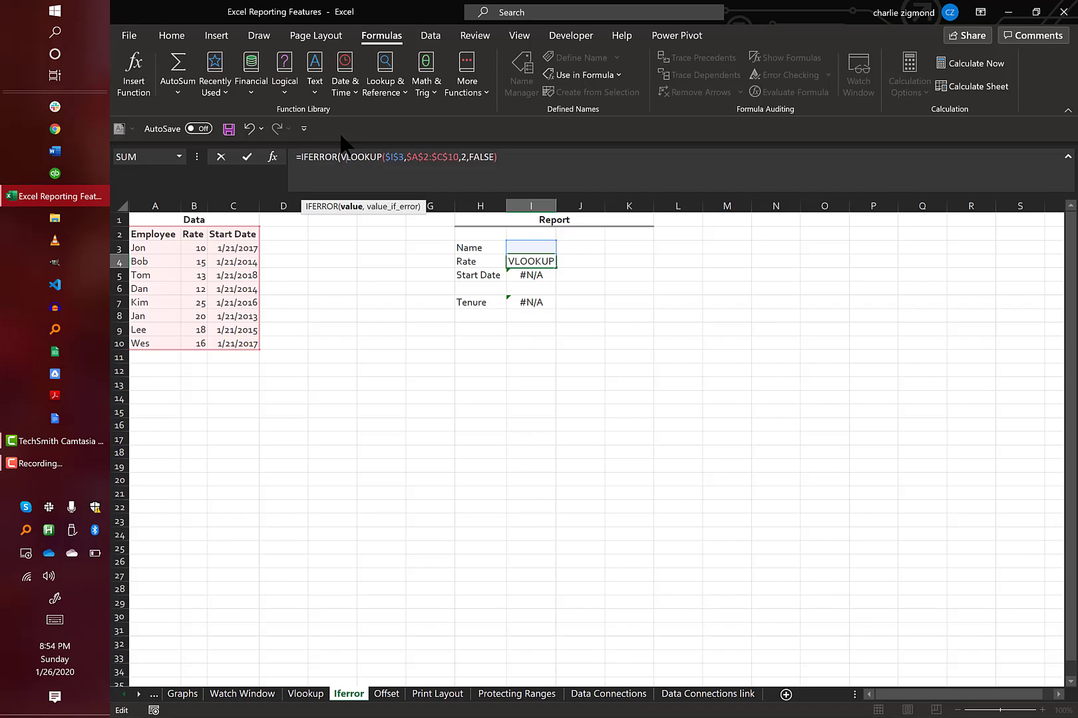
- Complete the Rate cell's IFERROR formula with an empty string ("") as the value_if_error argument
{"action": "left_click", "coordinate": [463, 178]}
{"action": "left_click", "coordinate": [503, 161]}
{"action": "left_click", "coordinate": [321, 158]}
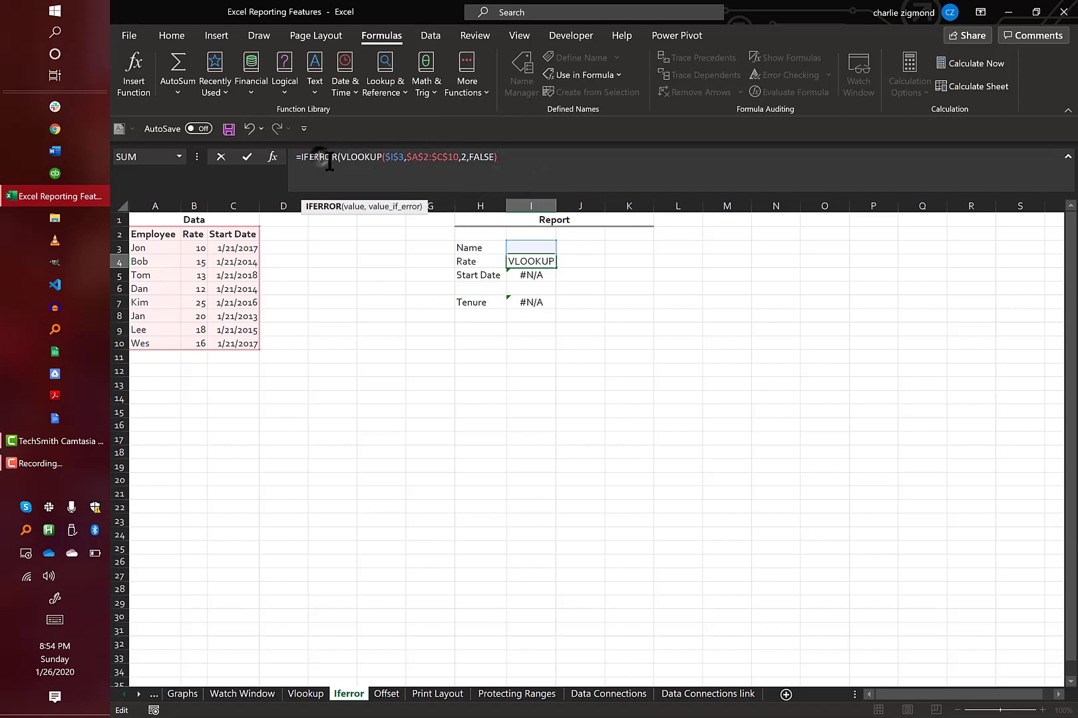
{"action": "left_click", "coordinate": [347, 159]}
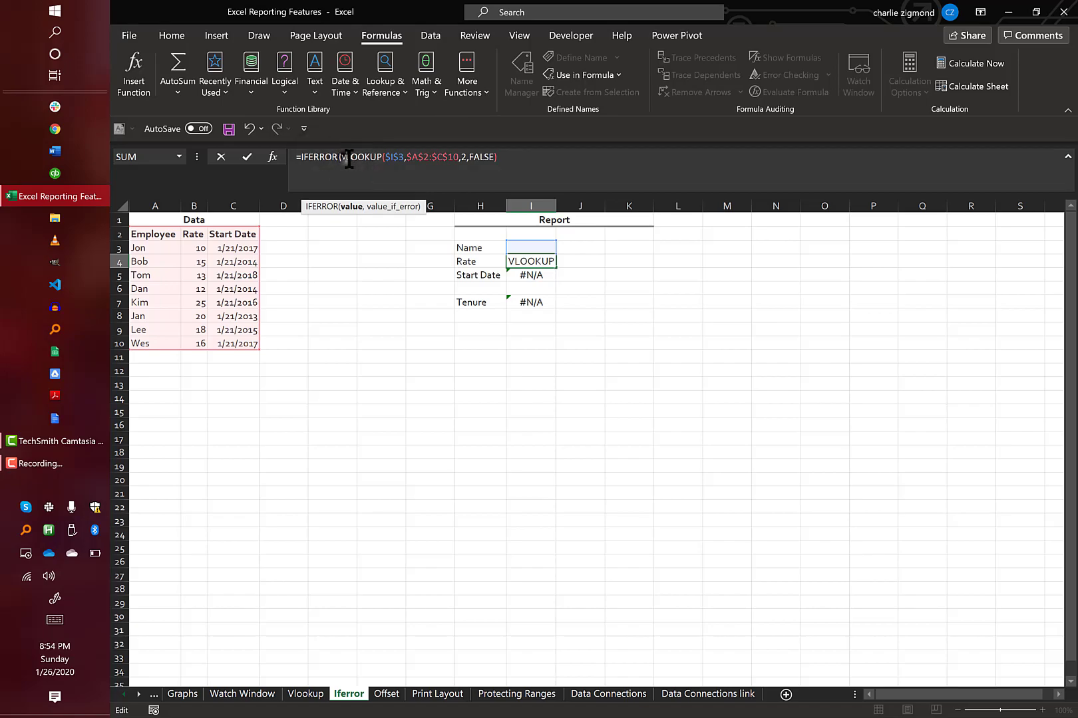
{"action": "left_click", "coordinate": [344, 159]}
{"action": "type", "text": ","}
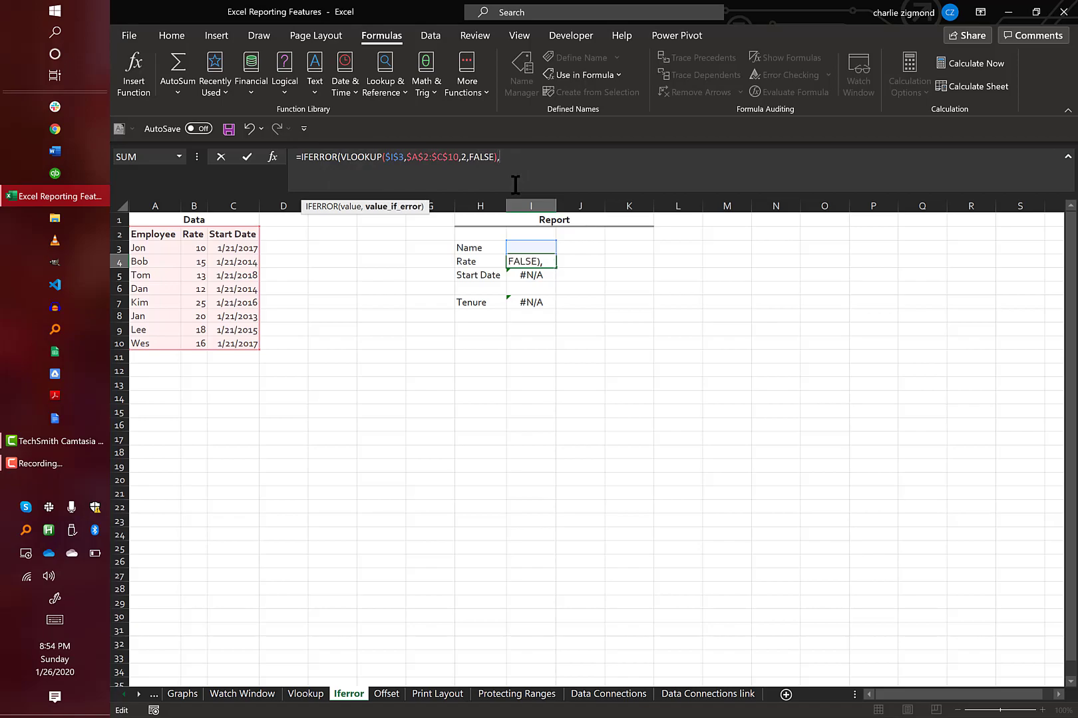
{"action": "type", "text": ")"}
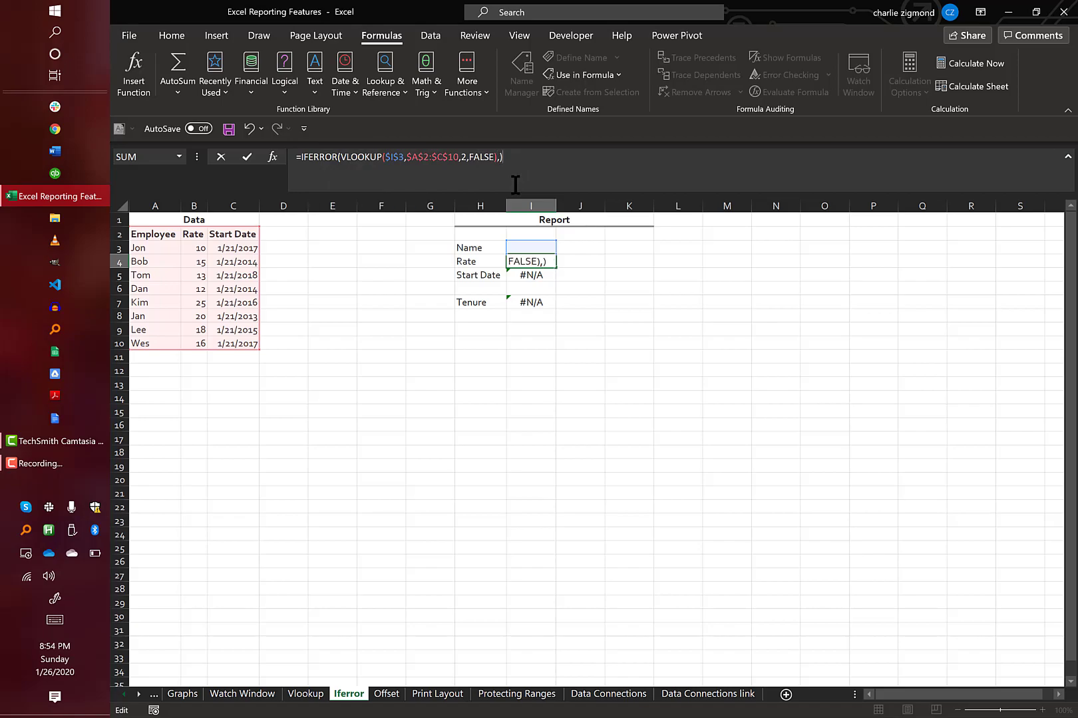
{"action": "left_click", "coordinate": [501, 157]}
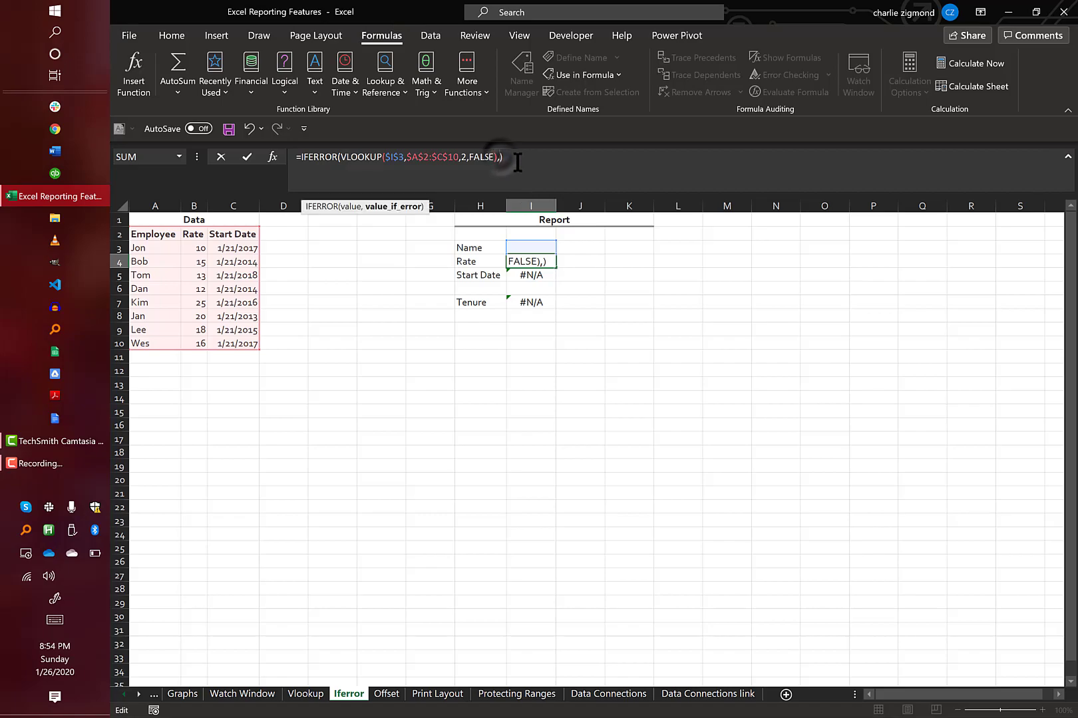
{"action": "type", "text": "\"\""}
{"action": "key", "text": "Return"}
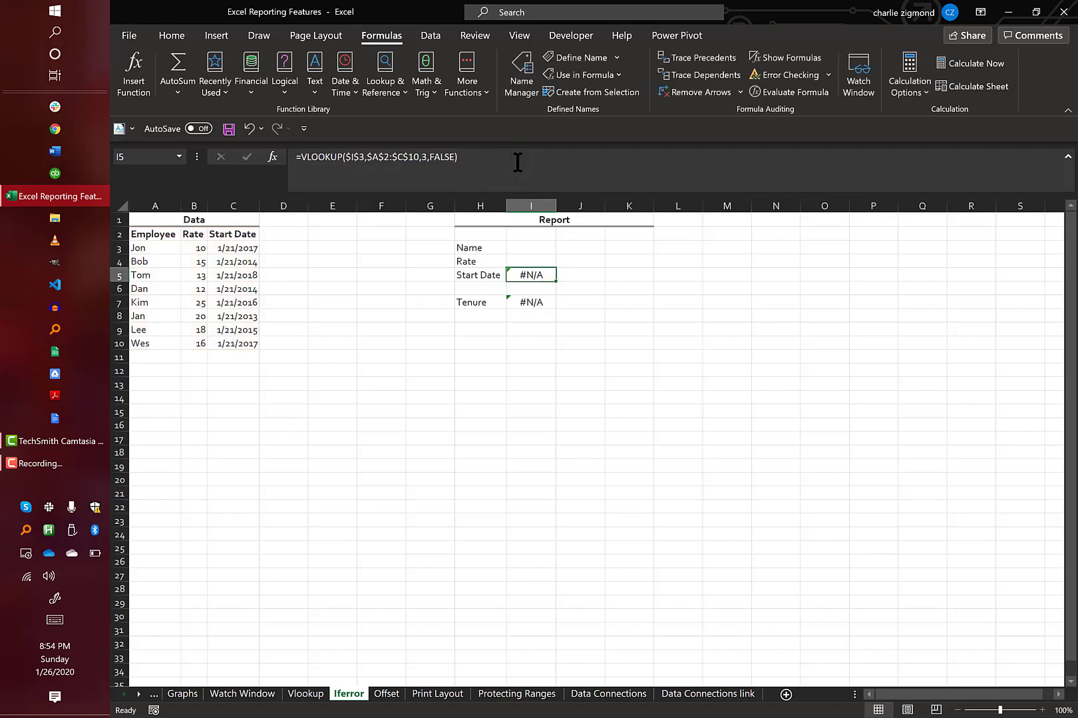
- Copy the Rate formula into the Start Date cell (I5) and change its column index to 3
{"action": "key", "text": "Up"}
{"action": "key", "text": "ctrl+c"}
{"action": "key", "text": "Down"}
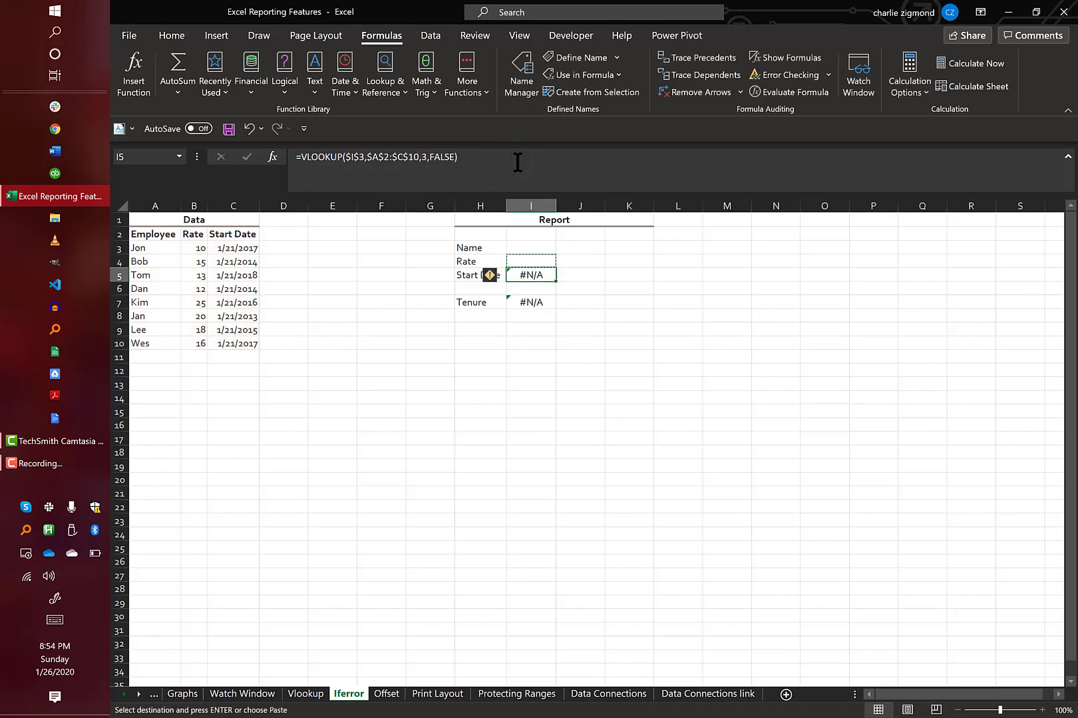
{"action": "key", "text": "ctrl+v"}
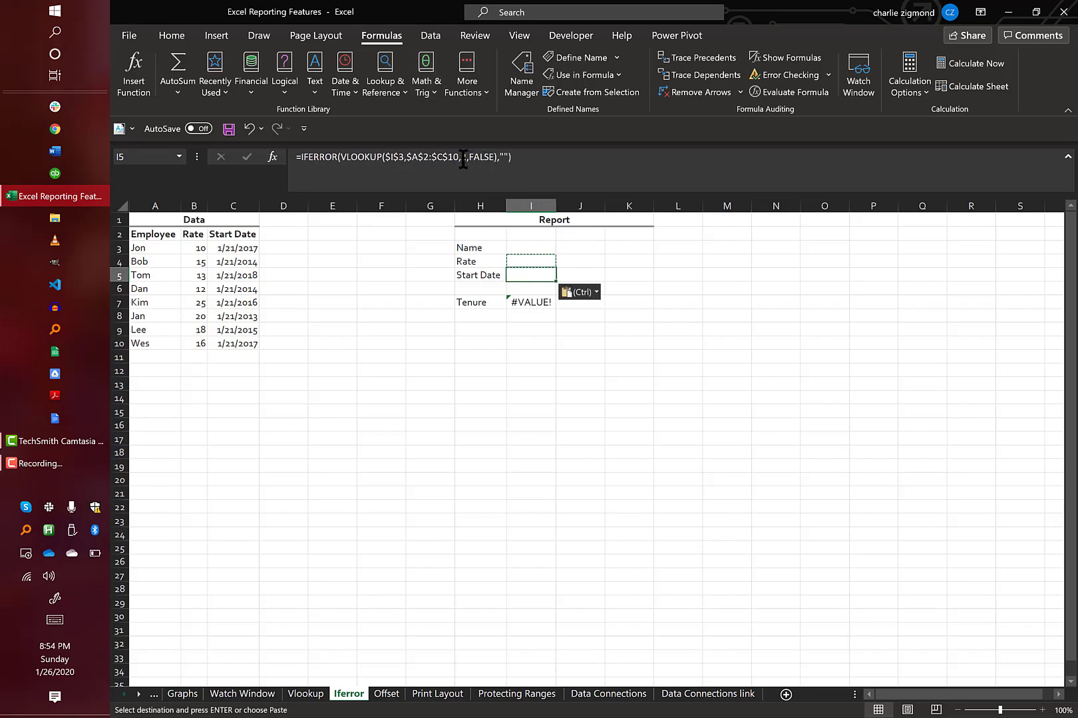
{"action": "left_click", "coordinate": [462, 158]}
{"action": "type", "text": "3"}
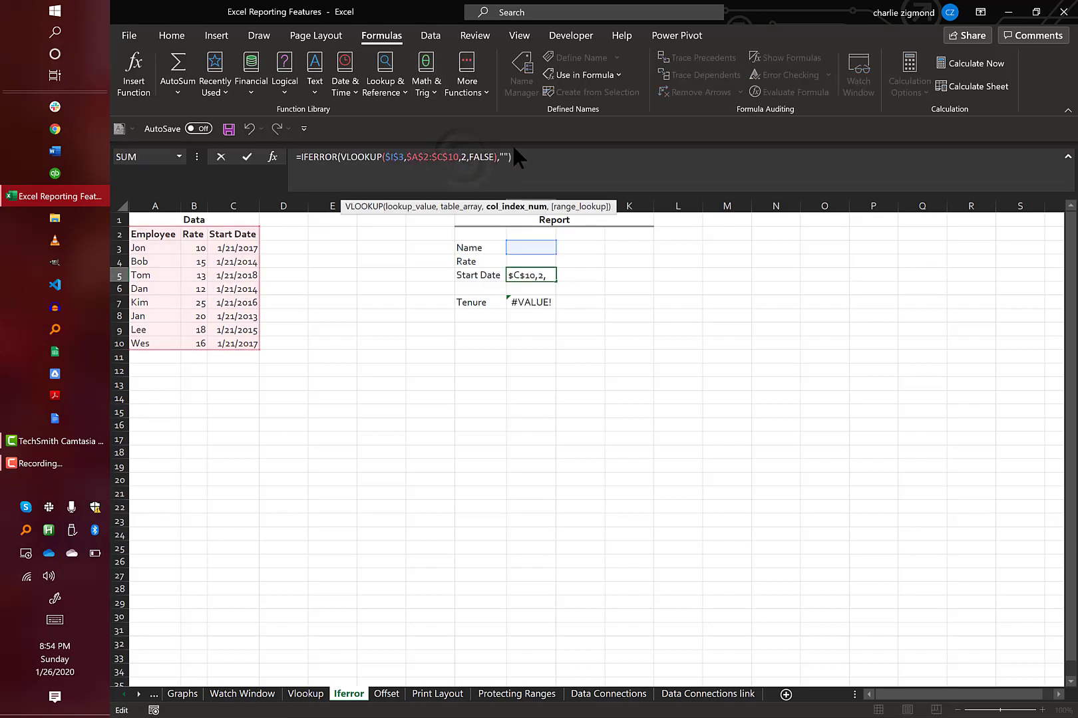
{"action": "key", "text": "Return"}
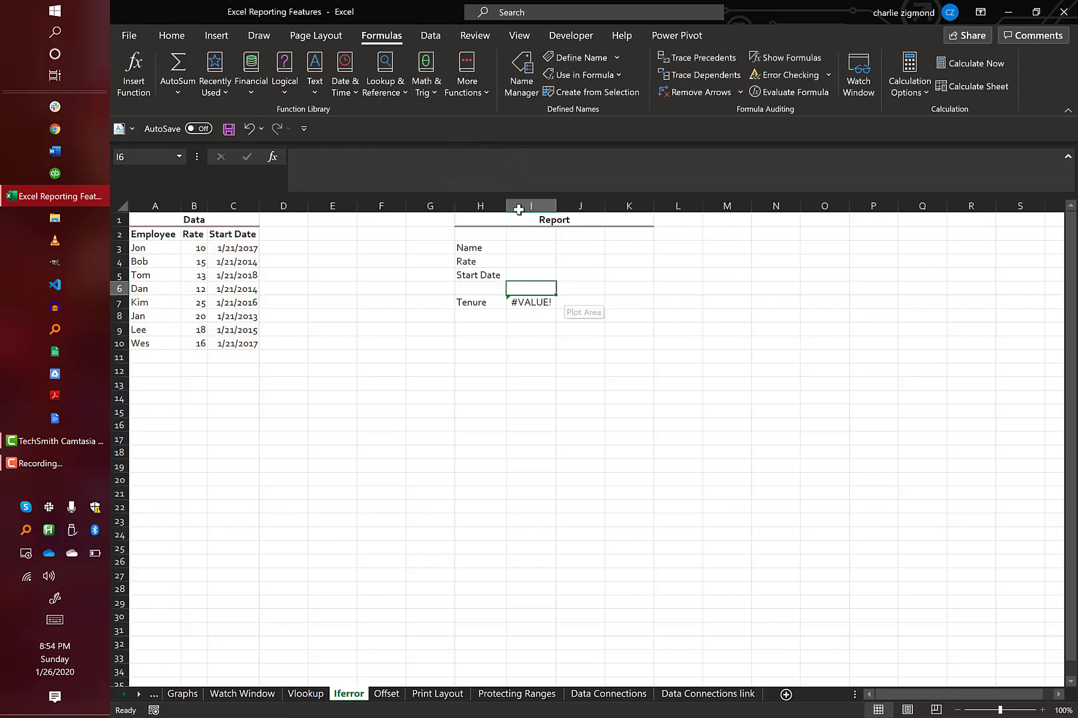
- Insert IFERROR( in front of TODAY() in the Tenure formula (I7)
{"action": "left_click", "coordinate": [526, 303]}
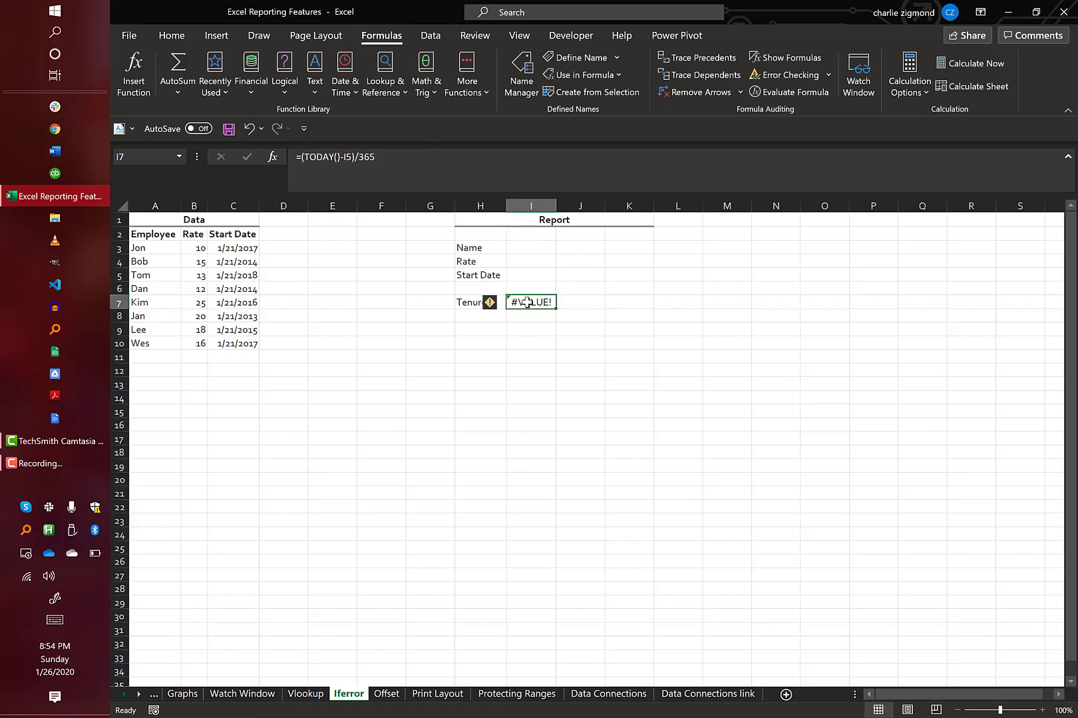
{"action": "left_click", "coordinate": [366, 160]}
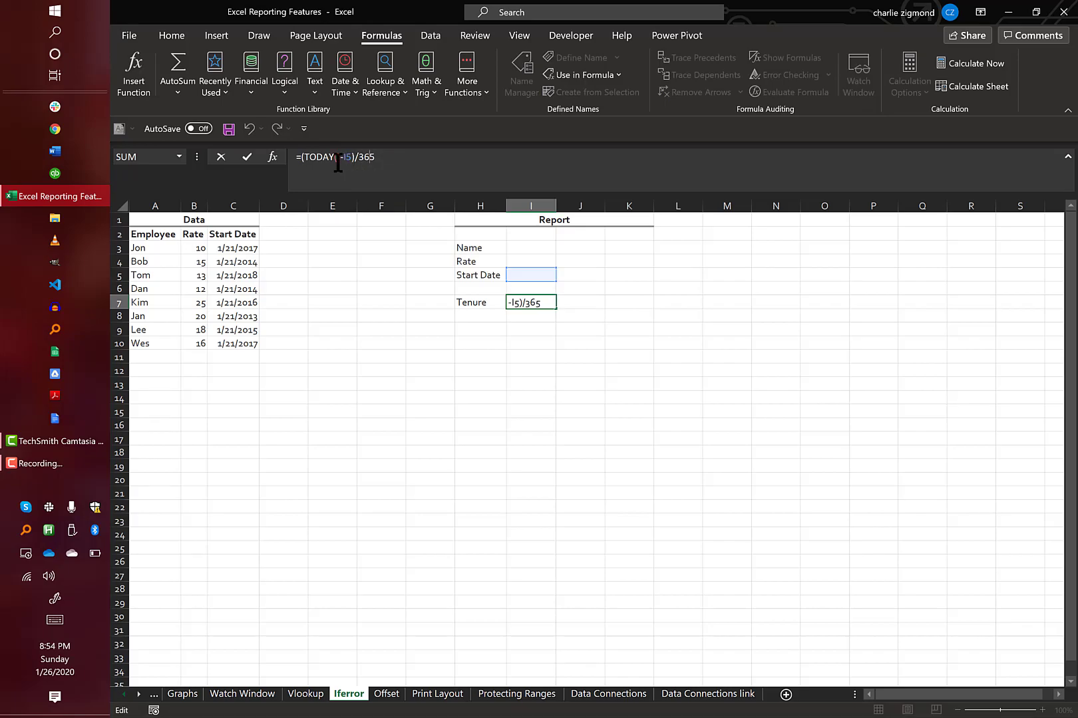
{"action": "key", "text": "Escape"}
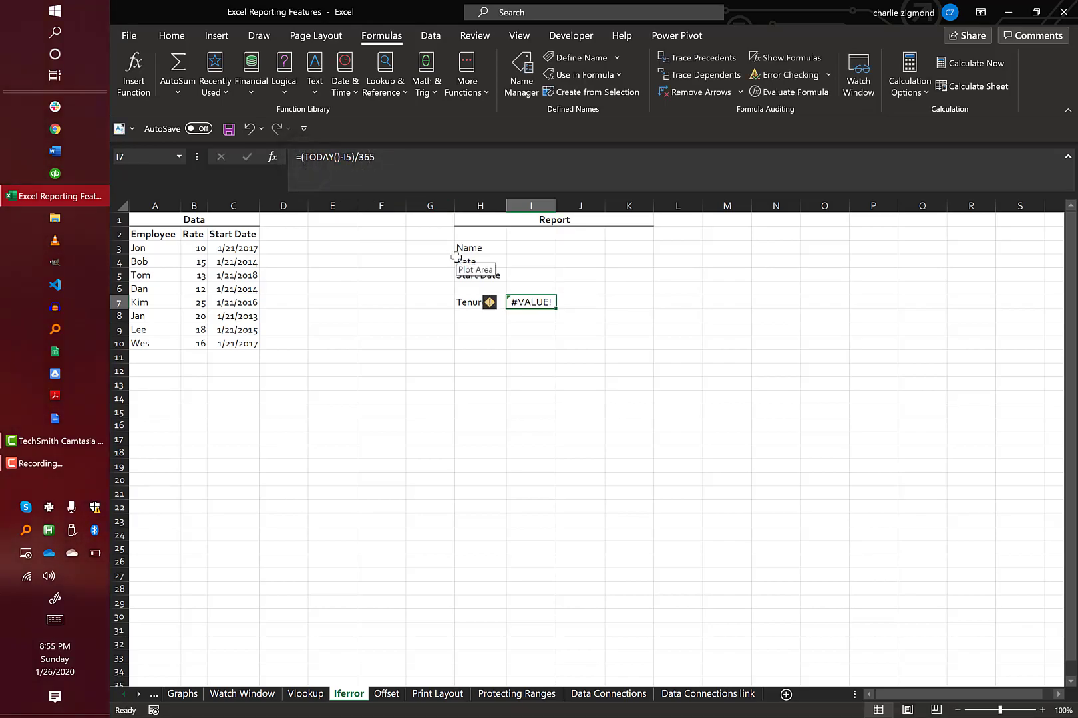
{"action": "left_click", "coordinate": [300, 159]}
{"action": "type", "text": "ifERROR"}
{"action": "key", "text": "Tab"}
{"action": "key", "text": "Right"}
{"action": "key", "text": "End"}
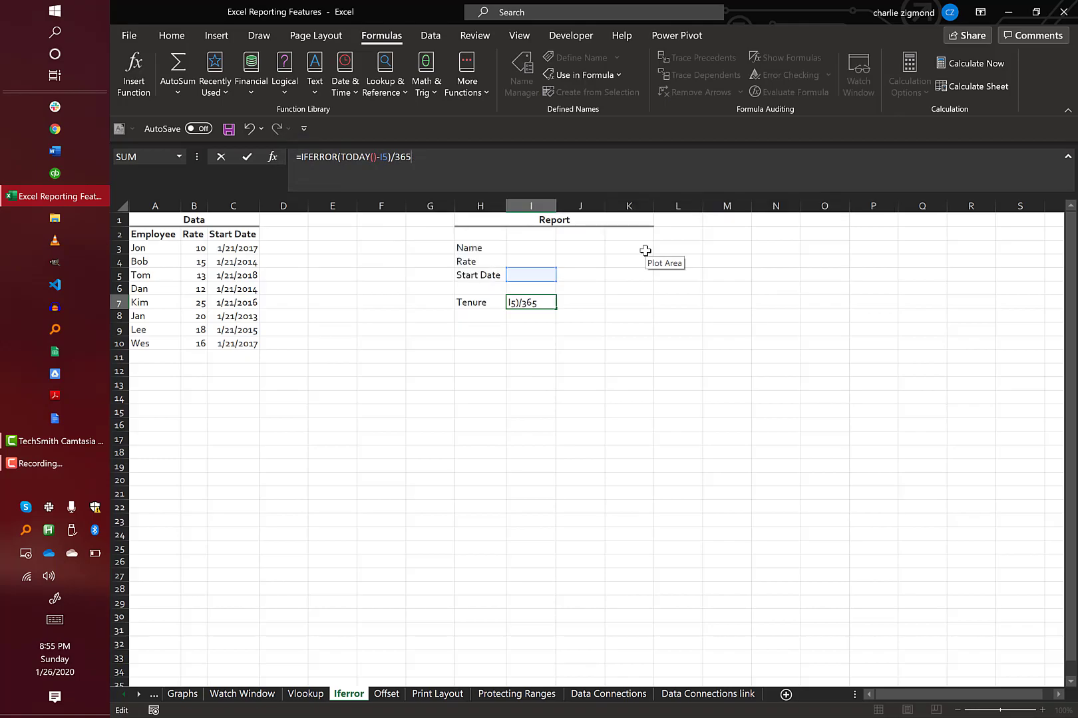
- Replace the )/365 ending of the Tenure formula with ,"") so it reads =IFERROR(TODAY()-I5,"")
{"action": "key", "text": "BackSpace"}
{"action": "key", "text": "BackSpace"}
{"action": "key", "text": "BackSpace"}
{"action": "key", "text": "BackSpace"}
{"action": "key", "text": "BackSpace"}
{"action": "type", "text": ",\""}
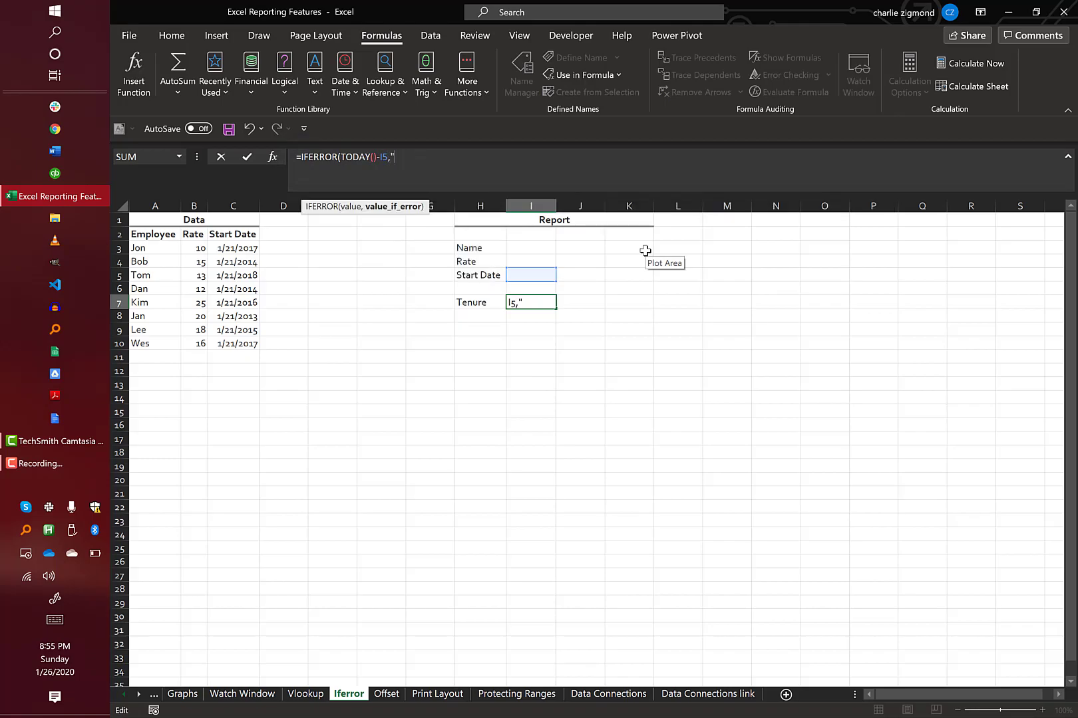
{"action": "type", "text": "\")"}
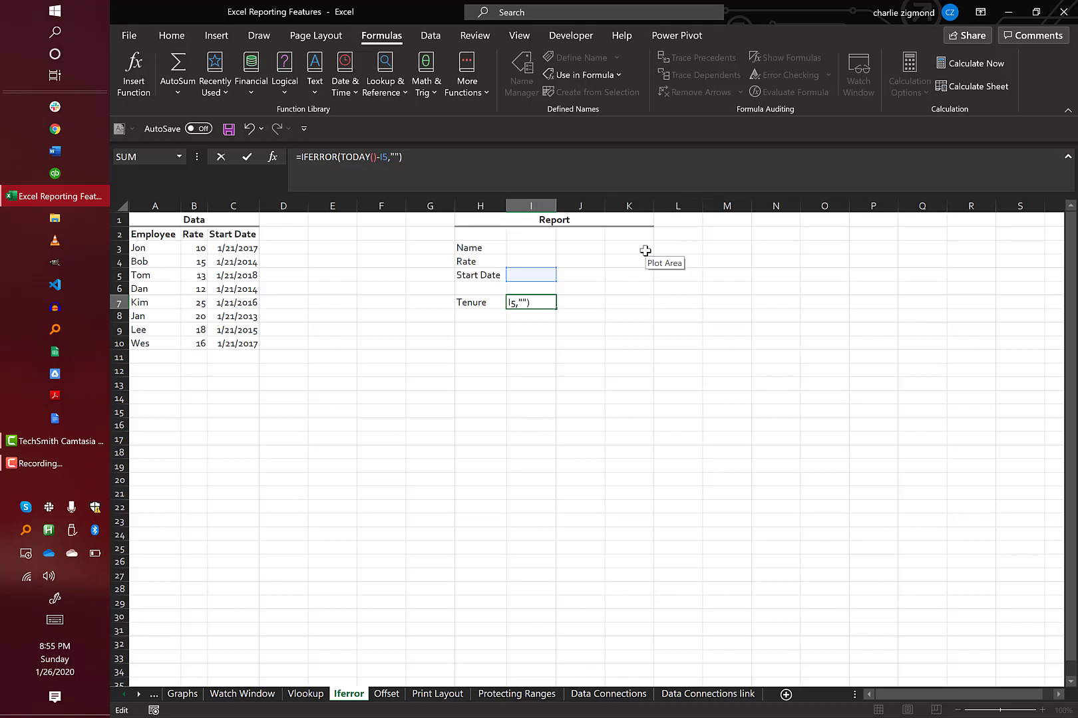
{"action": "key", "text": "Return"}
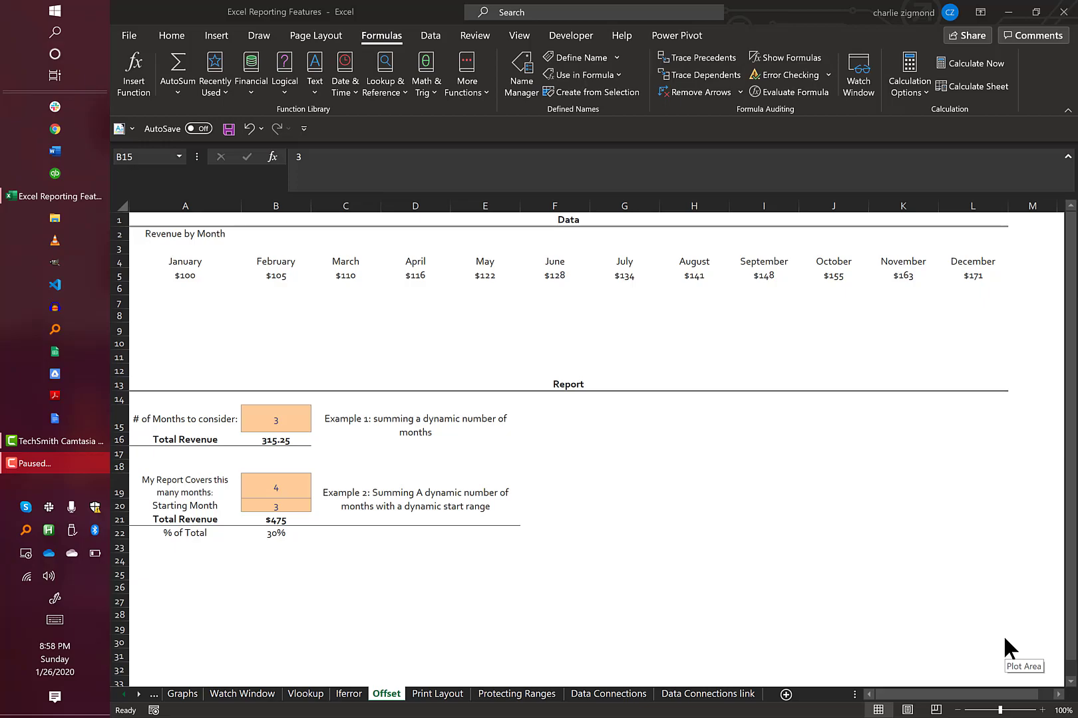
- Look over the January to December revenue data (A4:L5) on the Offset sheet
{"action": "left_click", "coordinate": [187, 255]}
{"action": "left_click_drag", "start_coordinate": [185, 257], "coordinate": [966, 274]}
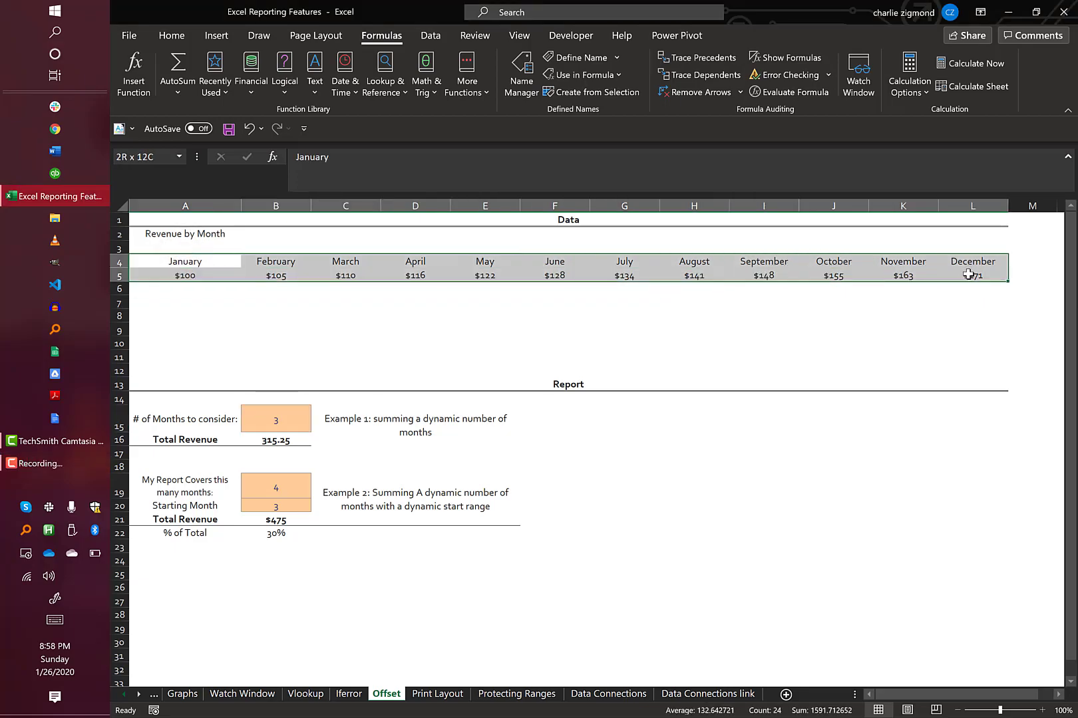
{"action": "left_click", "coordinate": [290, 367]}
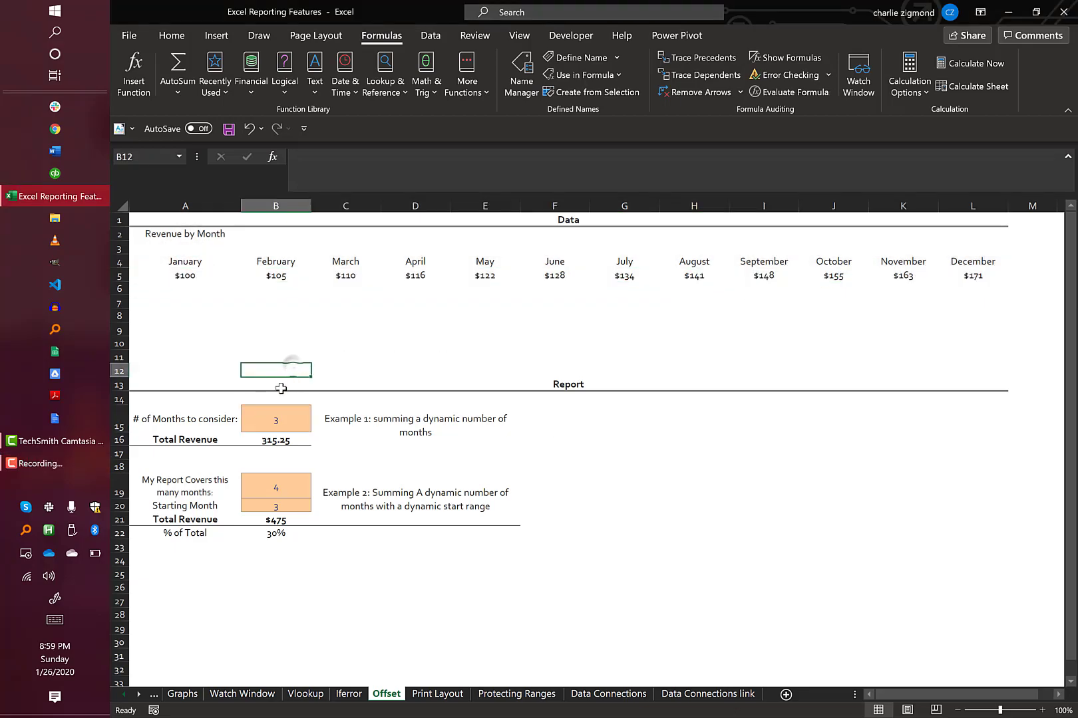
- Set the number of months to consider to 1 in Example 1 and select its Total Revenue formula
{"action": "left_click", "coordinate": [262, 426]}
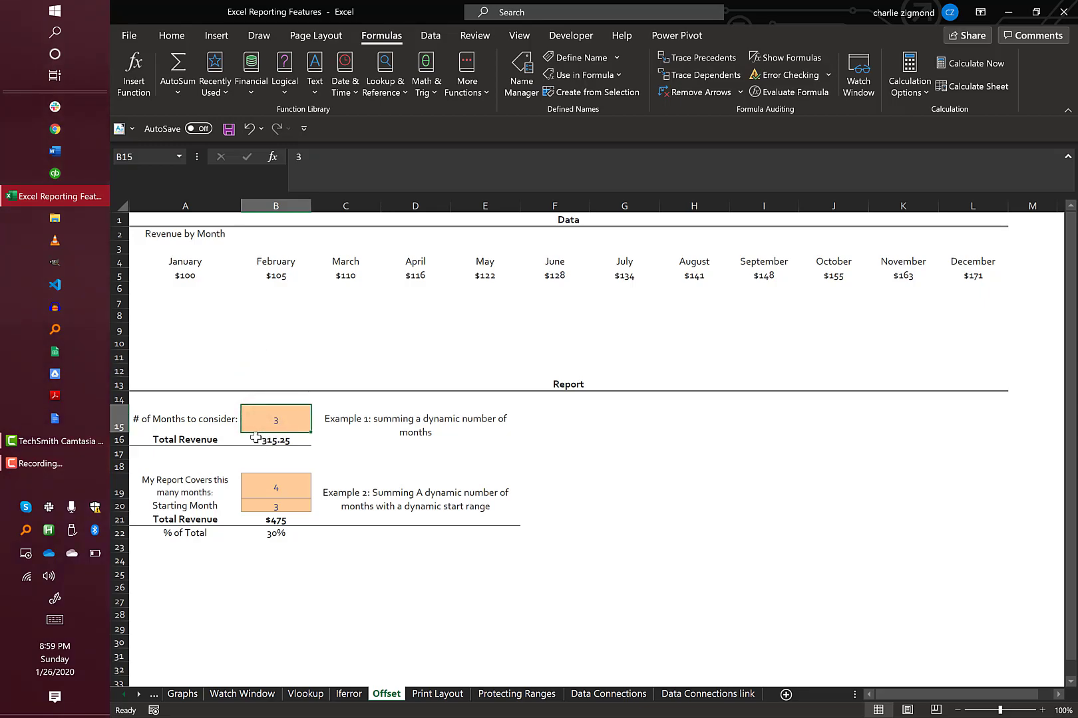
{"action": "type", "text": "1"}
{"action": "left_click", "coordinate": [231, 421]}
{"action": "left_click", "coordinate": [281, 443]}
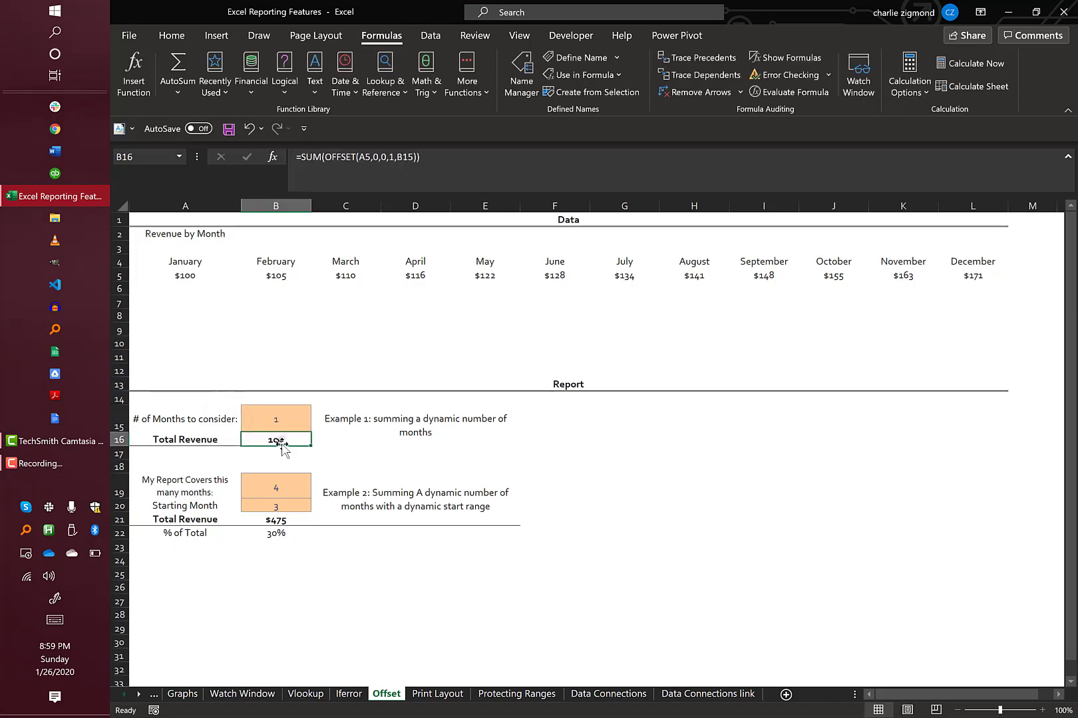
- Set the number of months to consider to 2 in Example 1 and select the January and February revenues (A5:B5)
{"action": "left_click", "coordinate": [197, 275]}
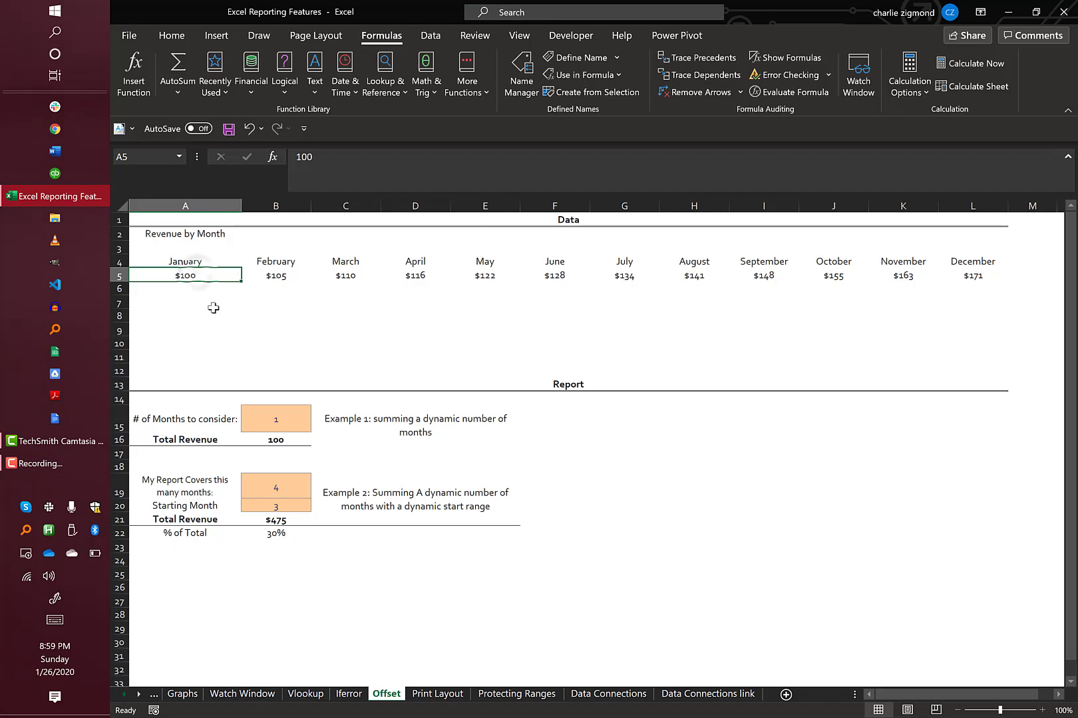
{"action": "left_click", "coordinate": [287, 420]}
{"action": "type", "text": "2"}
{"action": "left_click", "coordinate": [351, 412]}
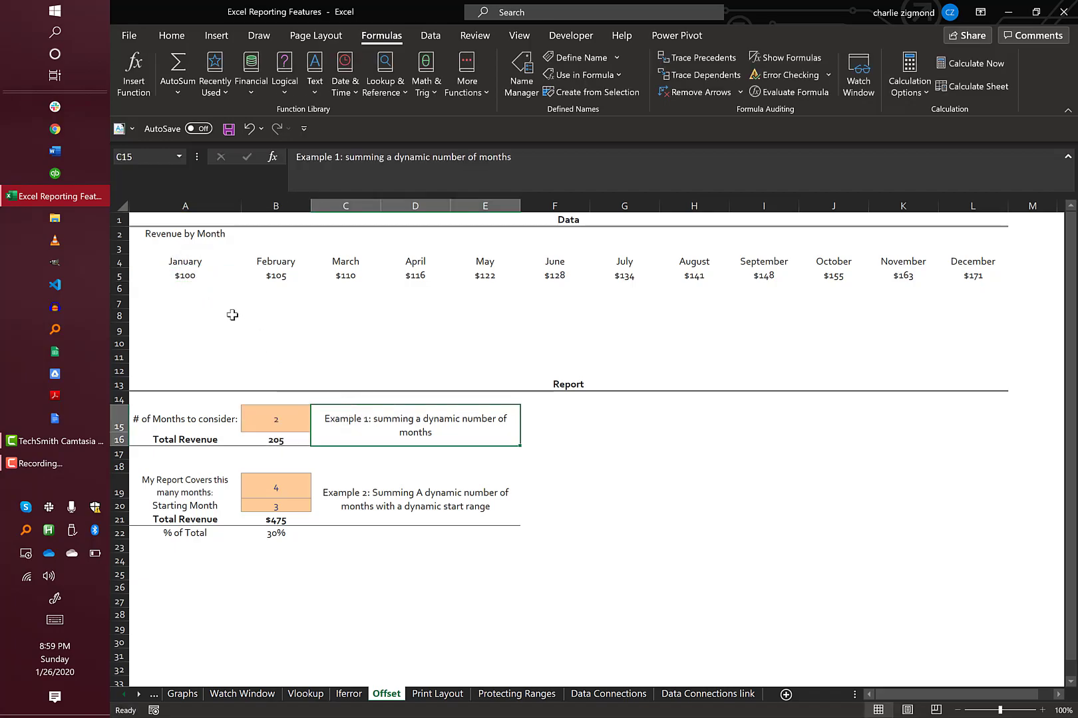
{"action": "left_click_drag", "start_coordinate": [185, 276], "coordinate": [287, 274]}
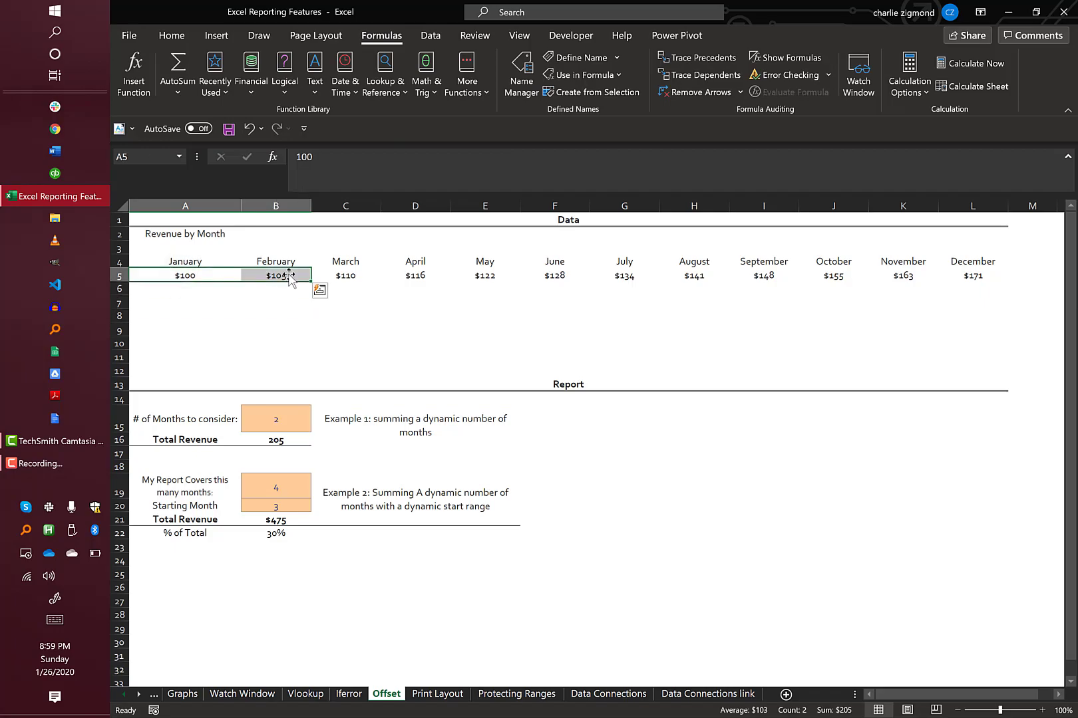
- Examine the reference, rows, columns, height and width arguments of the OFFSET in Example 1's Total Revenue formula (B16)
{"action": "left_click", "coordinate": [276, 419]}
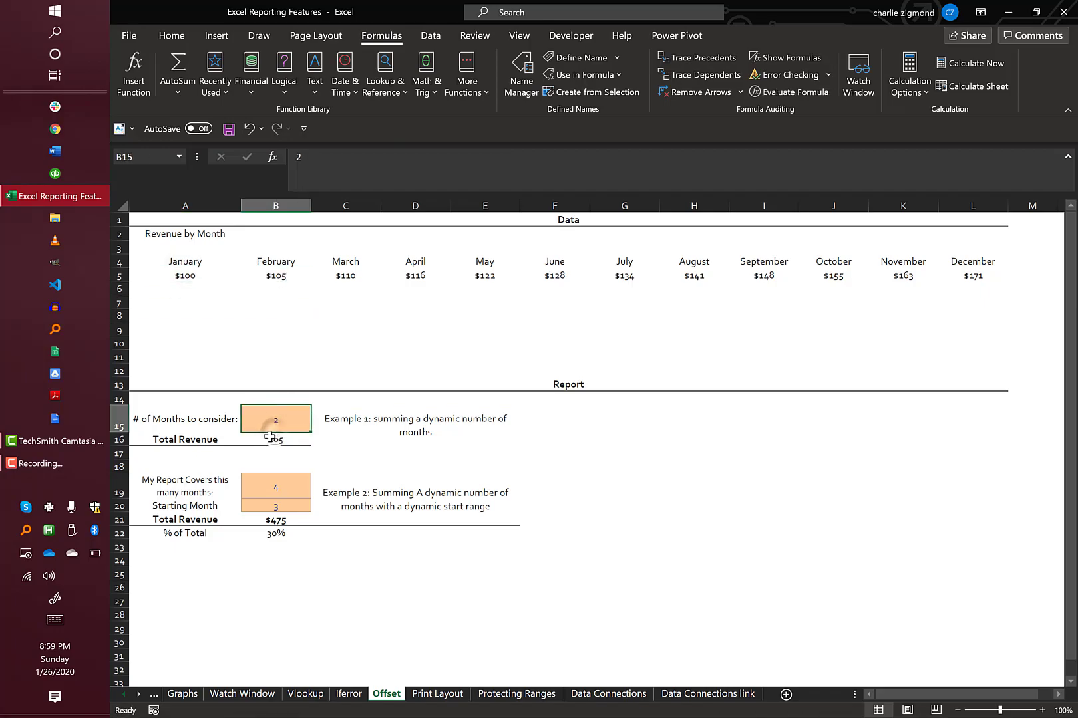
{"action": "left_click", "coordinate": [269, 438]}
{"action": "left_click", "coordinate": [324, 158]}
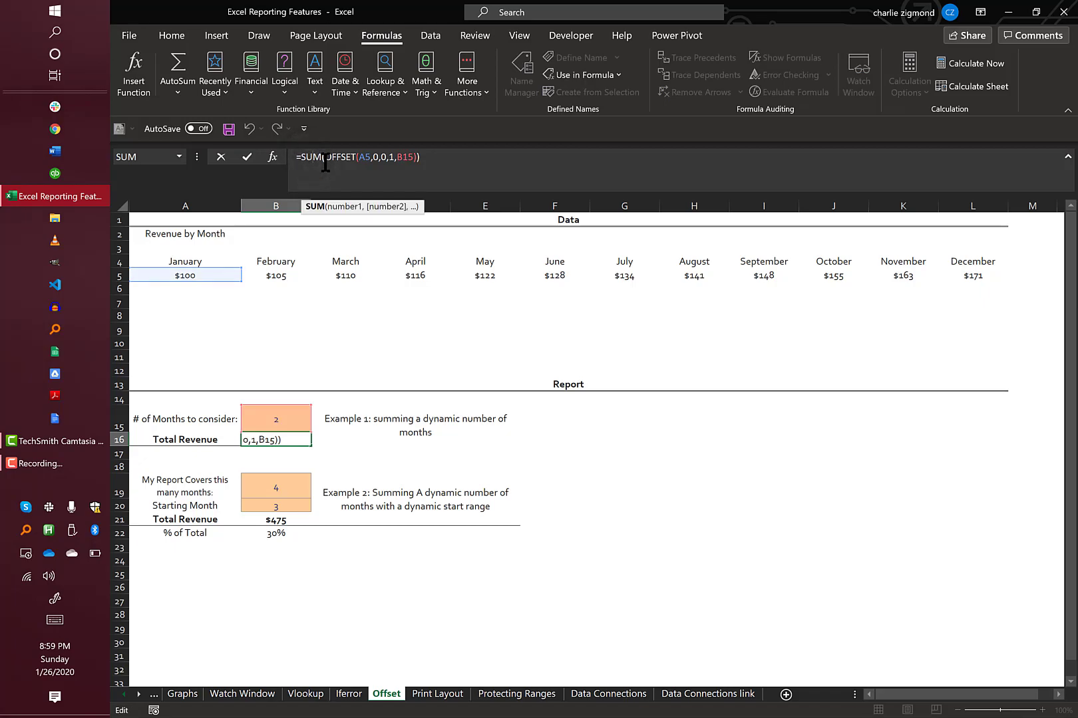
{"action": "left_click", "coordinate": [331, 160]}
{"action": "double_click", "coordinate": [364, 157]}
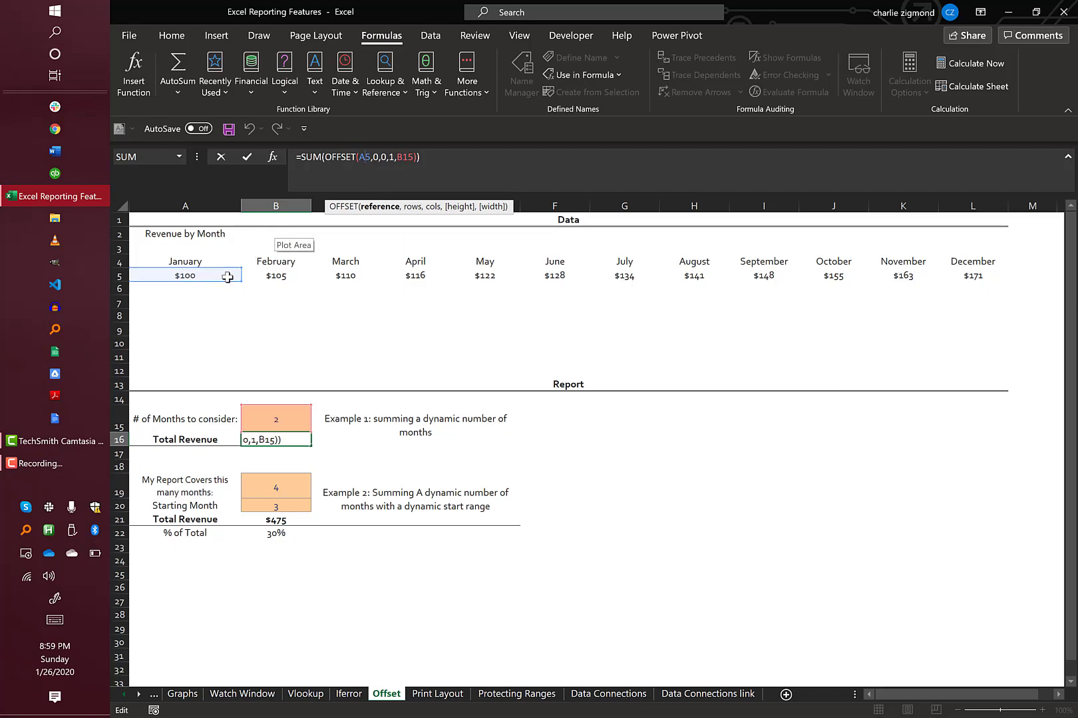
{"action": "left_click", "coordinate": [378, 157]}
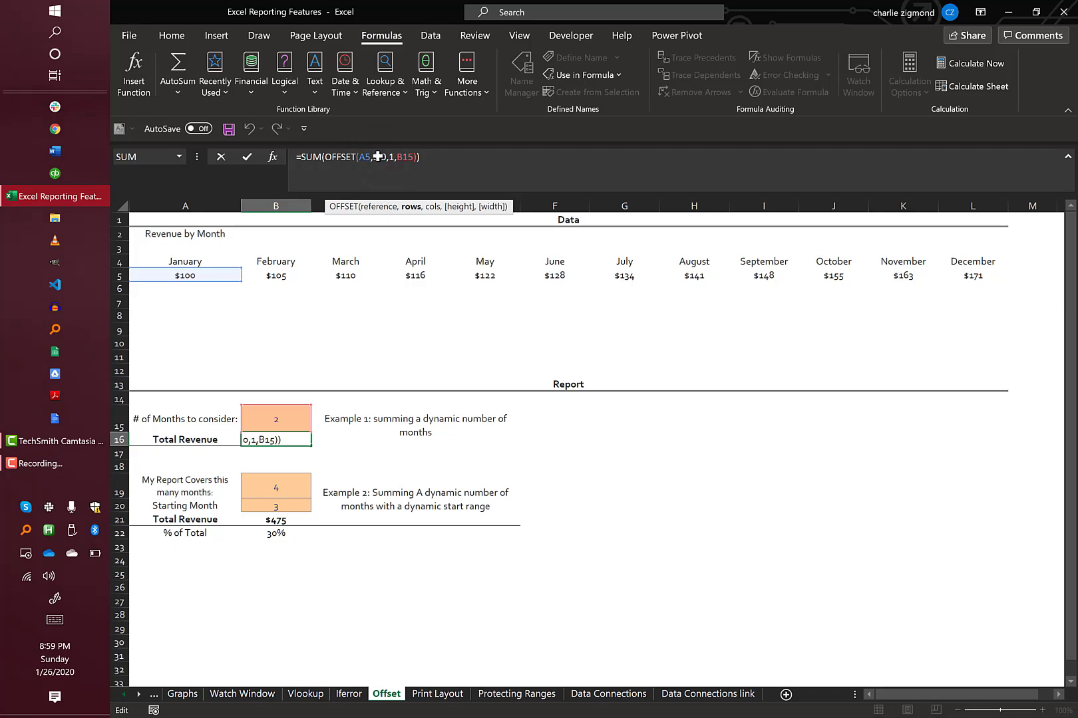
{"action": "left_click", "coordinate": [380, 157]}
{"action": "left_click", "coordinate": [392, 158]}
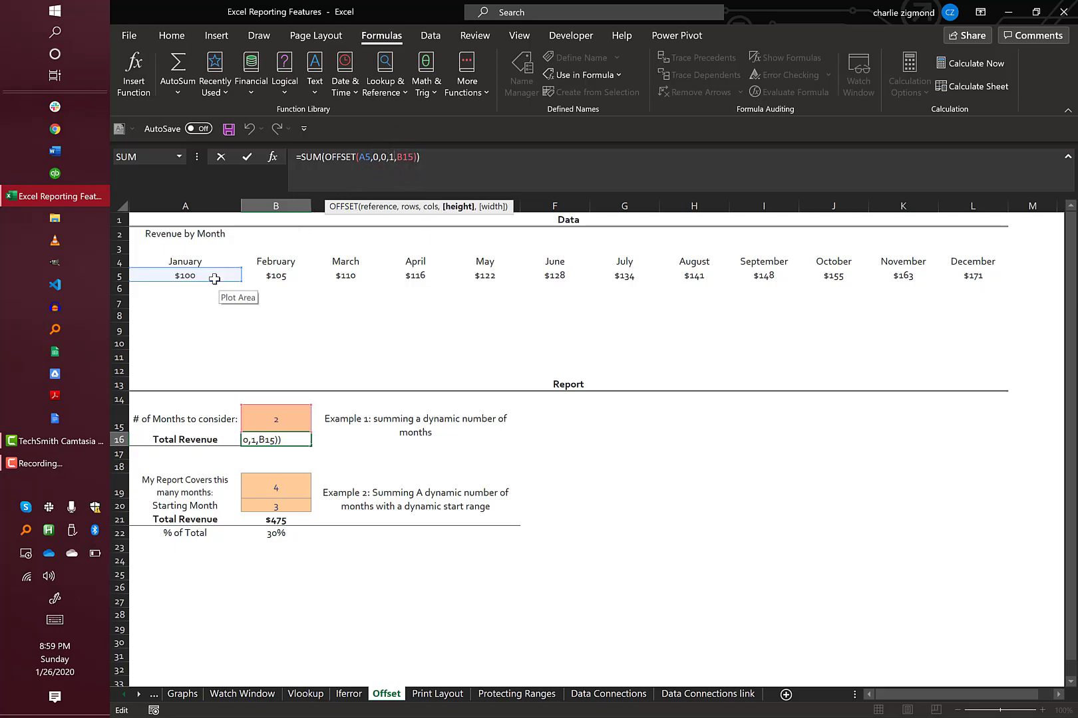
{"action": "left_click", "coordinate": [402, 157]}
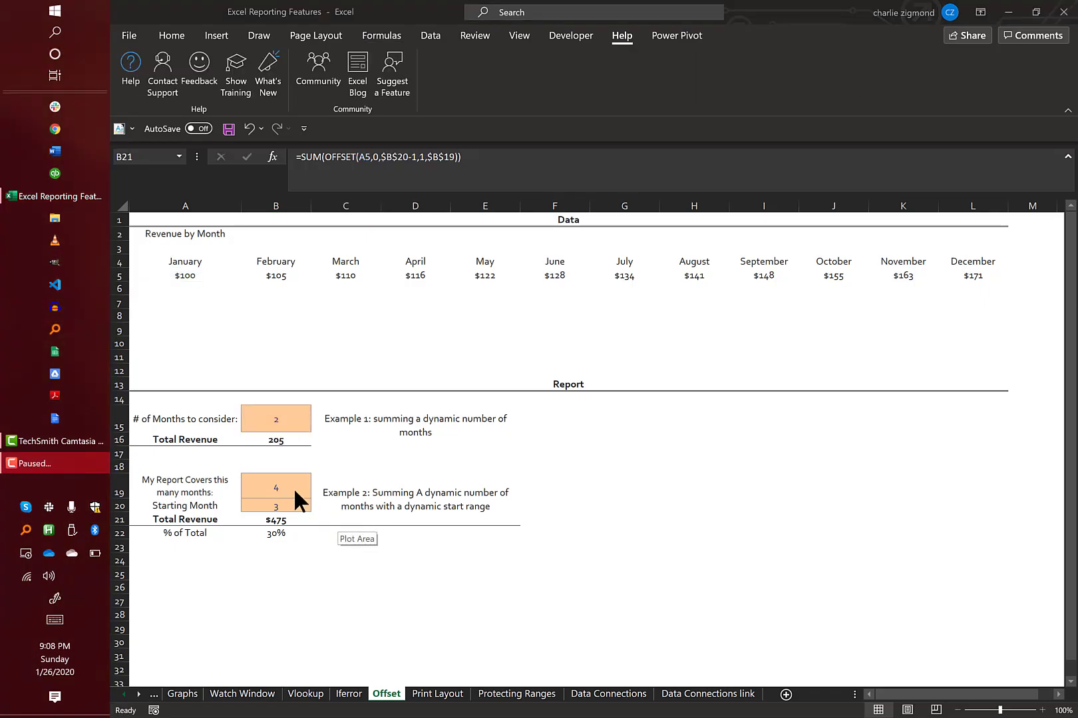
- Set Example 2 to cover 2 months with starting month 1
{"action": "left_click", "coordinate": [284, 489]}
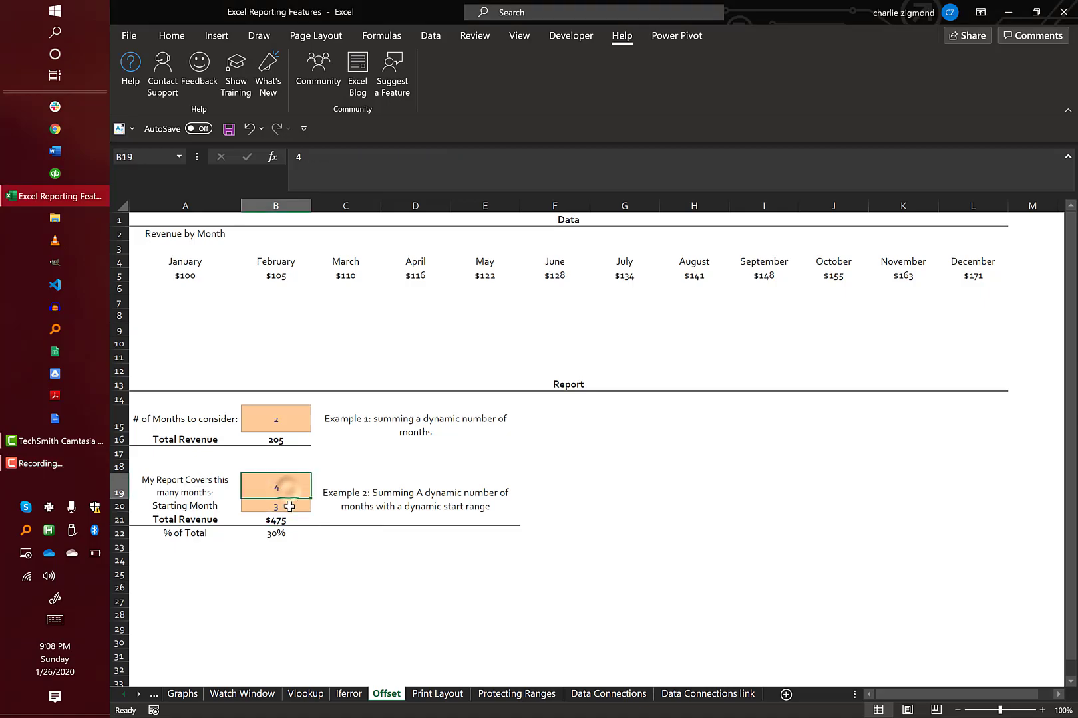
{"action": "type", "text": "2"}
{"action": "left_click", "coordinate": [288, 508]}
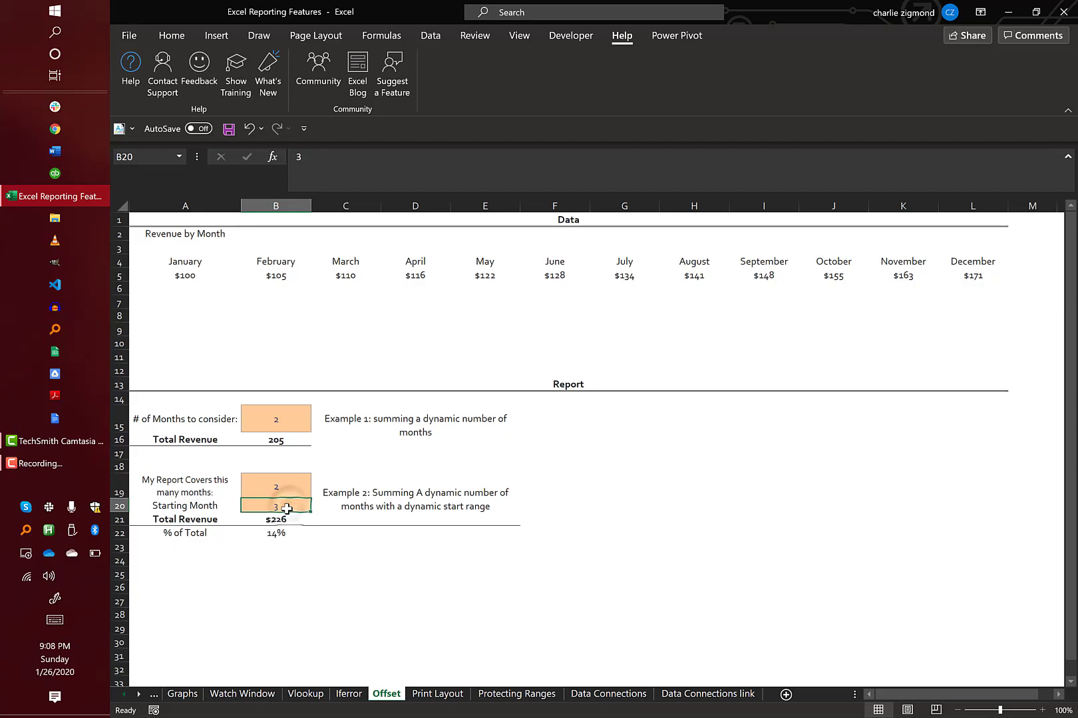
{"action": "type", "text": "1"}
{"action": "left_click", "coordinate": [339, 511]}
{"action": "left_click", "coordinate": [290, 507]}
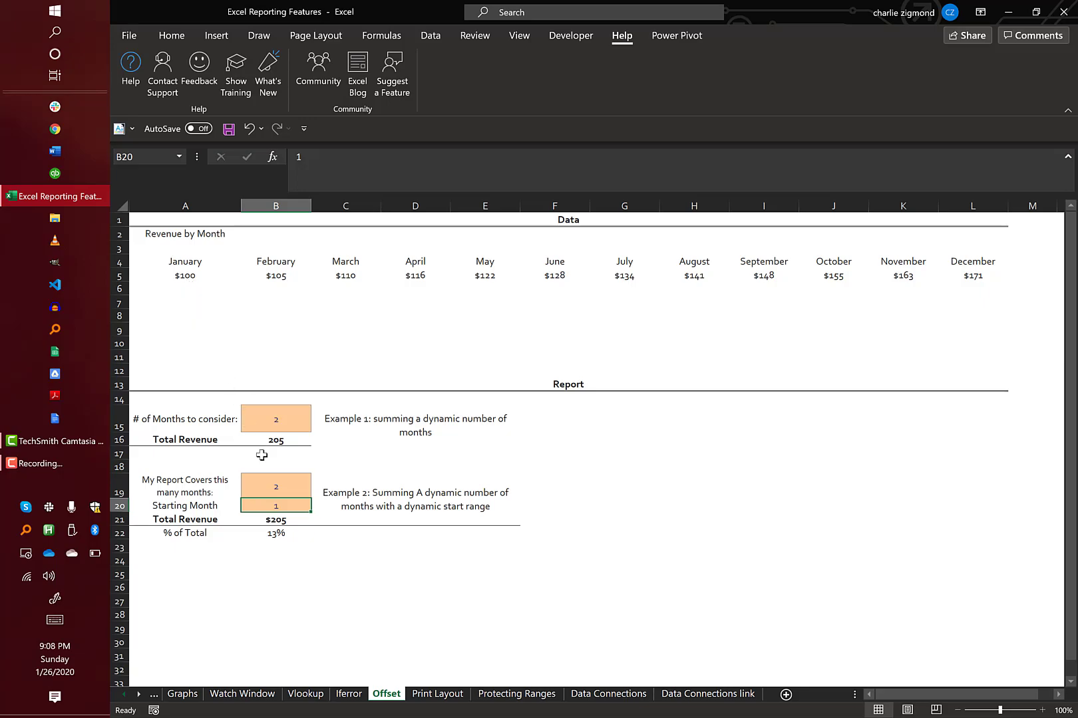
- Set Example 2 to cover 3 months with starting month 4, and select the April to June revenues (D5:F5)
{"action": "left_click", "coordinate": [276, 490]}
{"action": "type", "text": "3"}
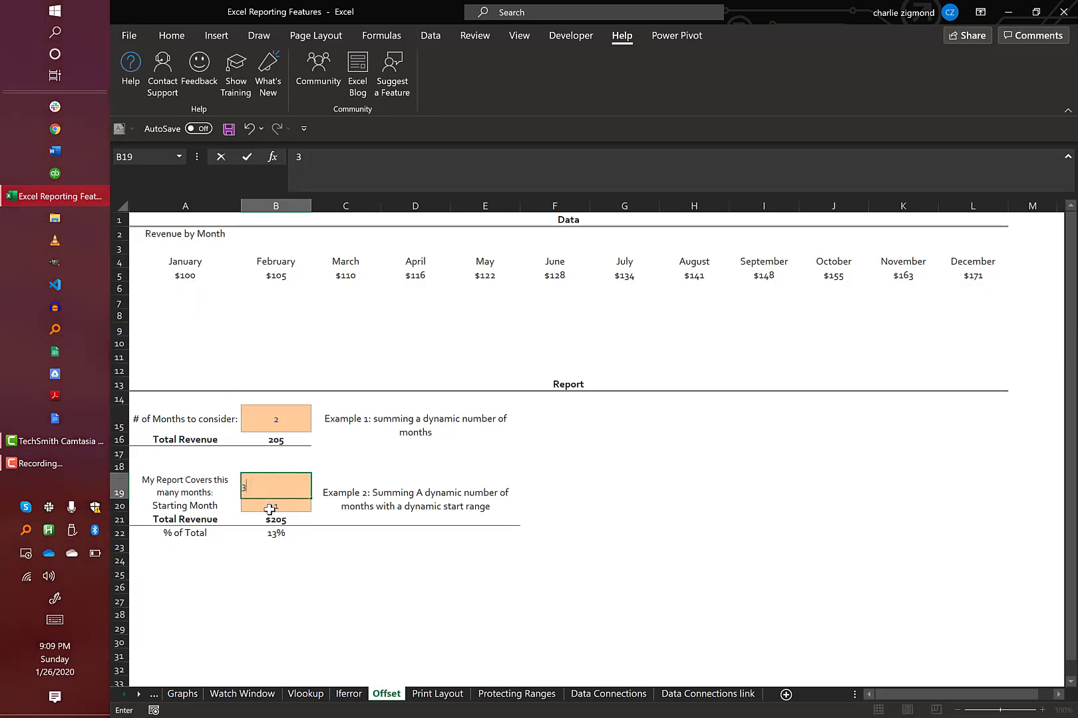
{"action": "key", "text": "Return"}
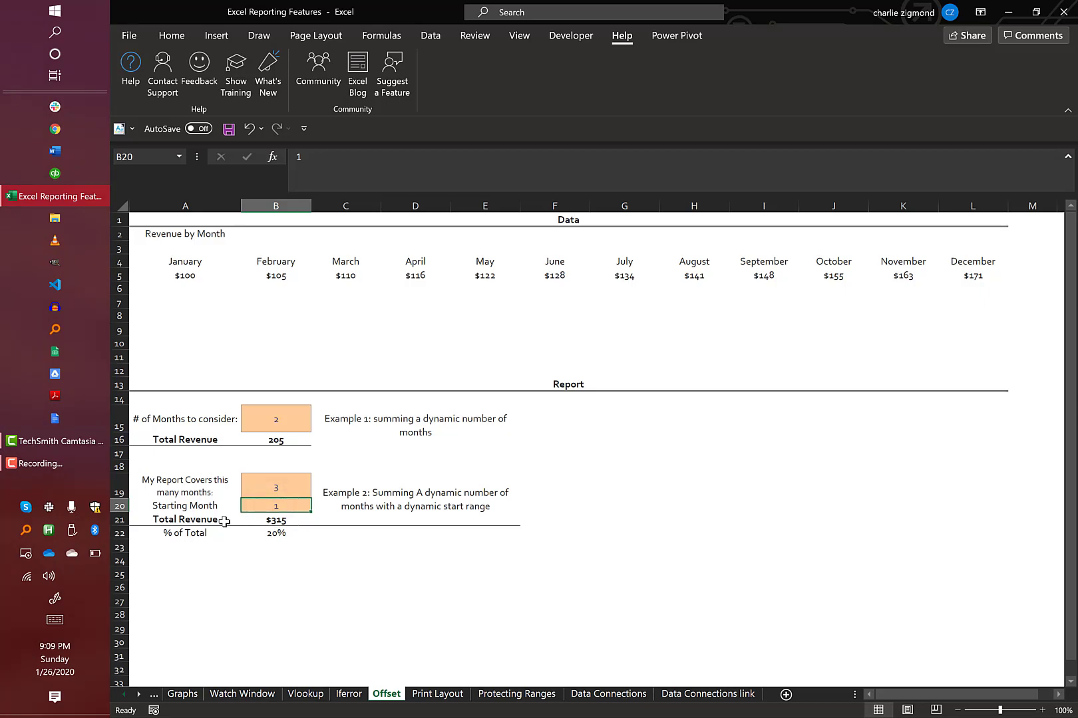
{"action": "type", "text": "4"}
{"action": "left_click", "coordinate": [288, 477]}
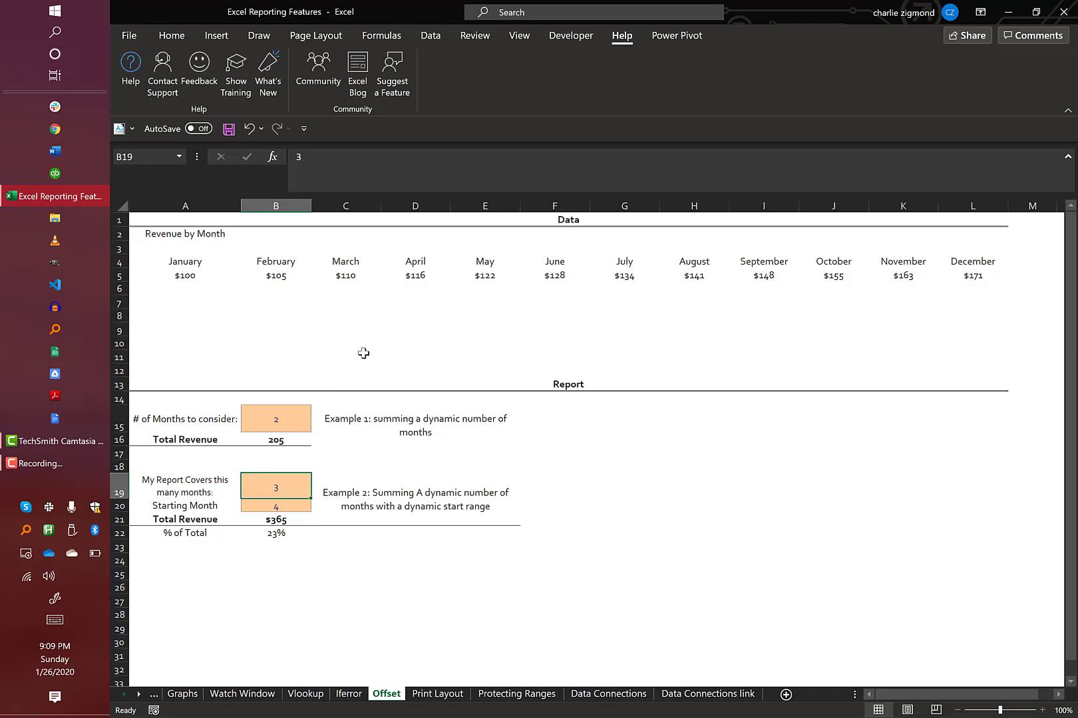
{"action": "left_click", "coordinate": [413, 278]}
{"action": "left_click_drag", "start_coordinate": [413, 278], "coordinate": [531, 276]}
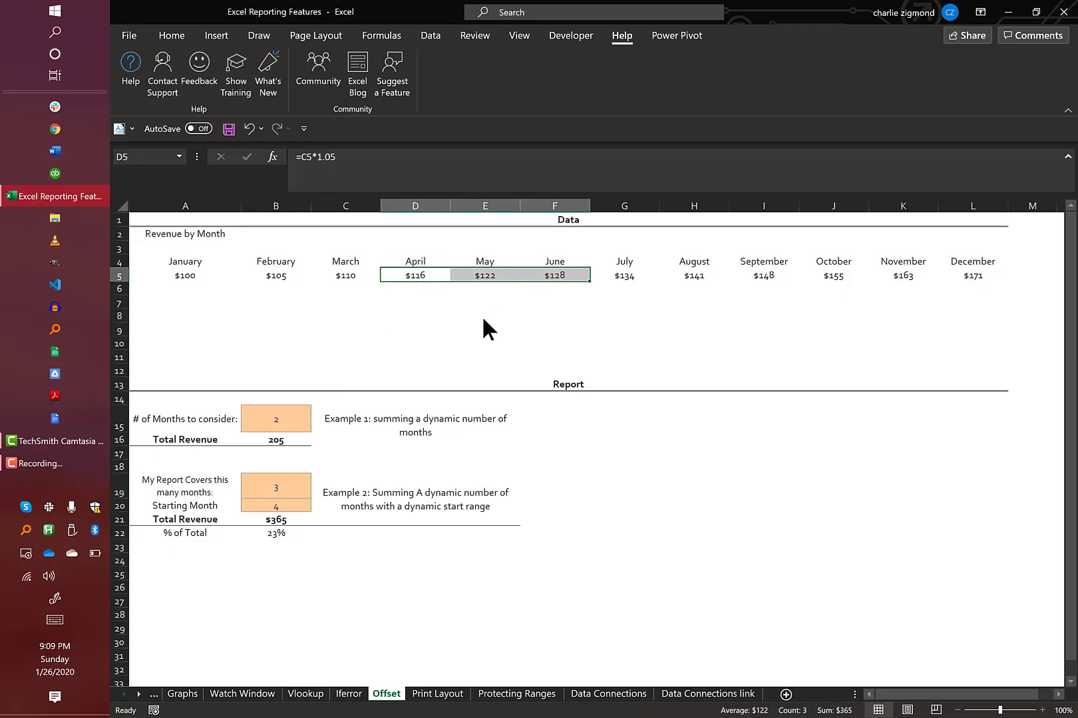
- Examine the column and width arguments of the OFFSET in Example 2's Total Revenue formula (B21)
{"action": "left_click", "coordinate": [272, 519]}
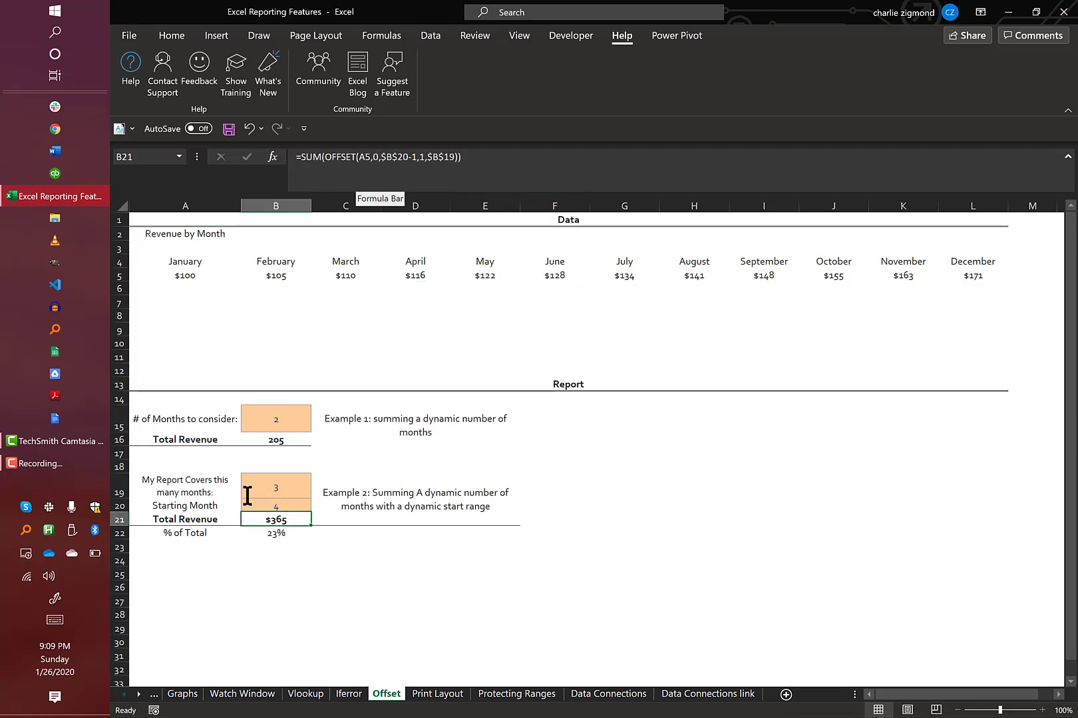
{"action": "left_click", "coordinate": [388, 158]}
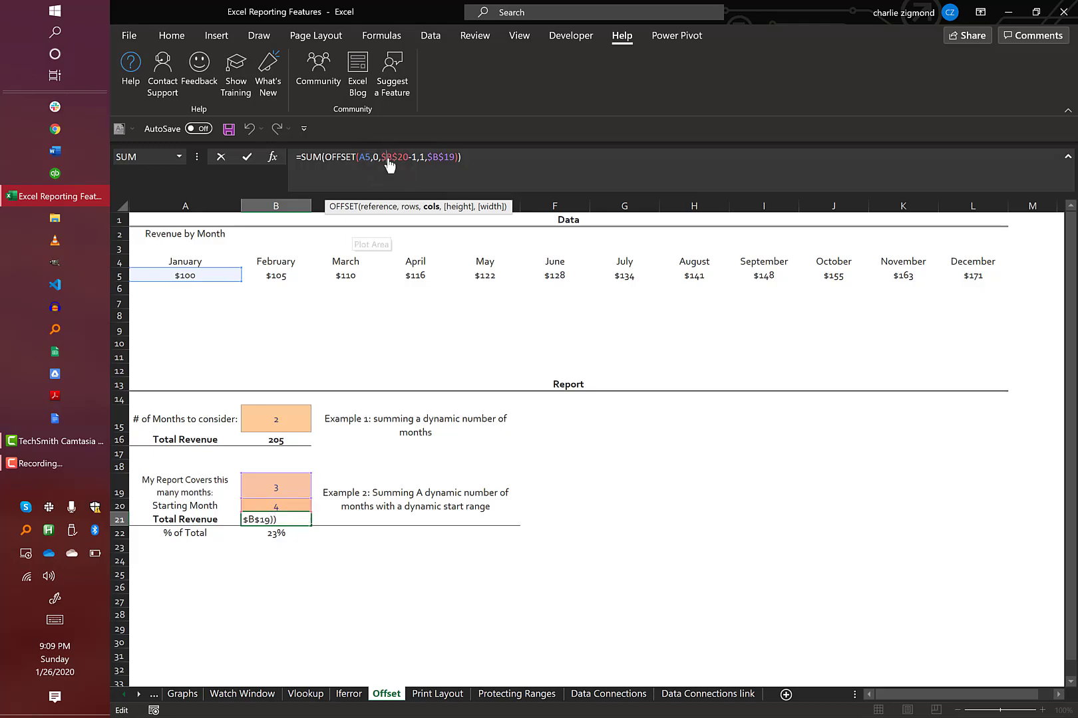
{"action": "left_click", "coordinate": [450, 157]}
{"action": "left_click", "coordinate": [405, 157]}
{"action": "double_click", "coordinate": [397, 157]}
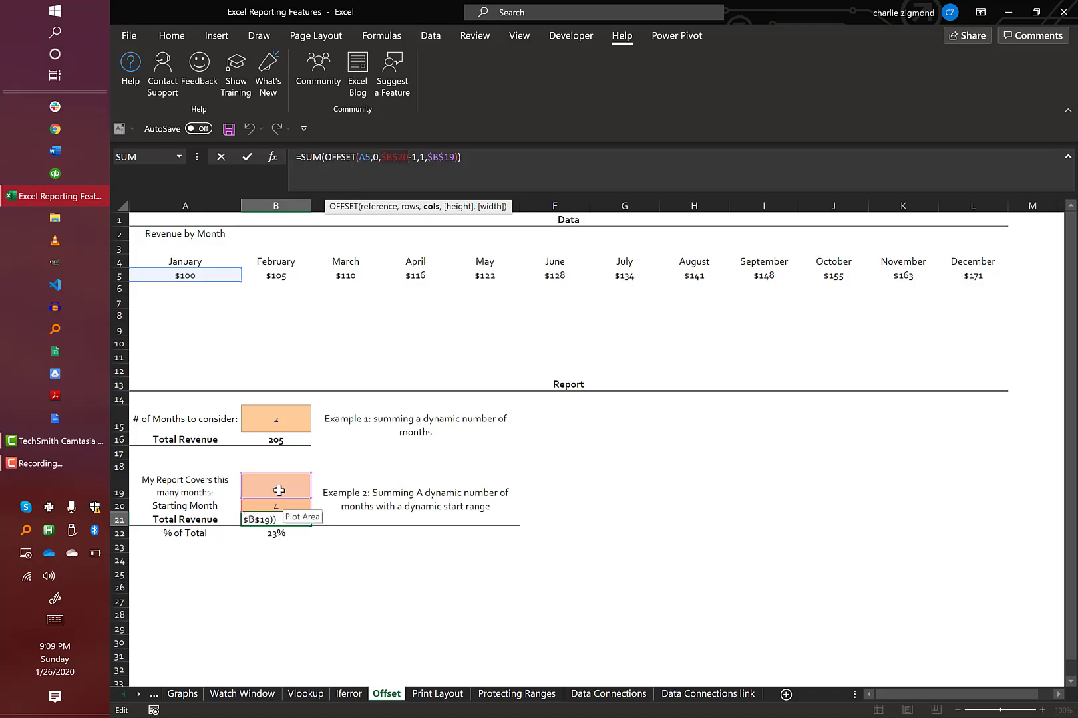
{"action": "key", "text": "Return"}
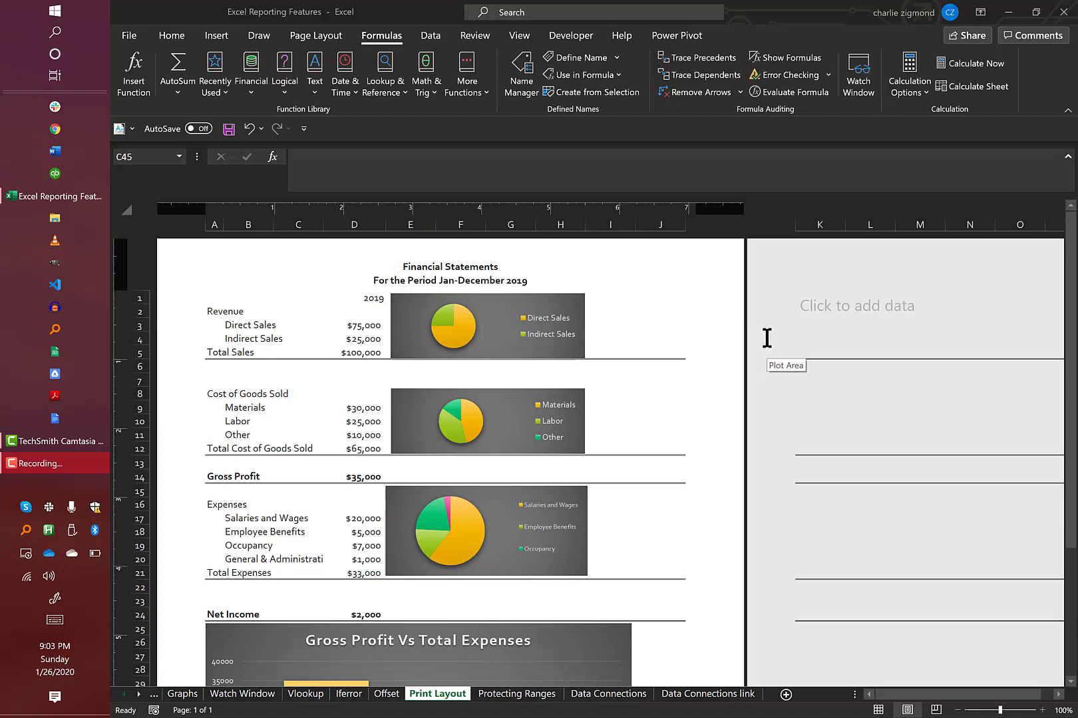
- Look over the Print Layout sheet's financial statements page in Page Layout view, down to the Gross Profit Vs Total Expenses chart and footer
{"action": "left_click", "coordinate": [518, 37]}
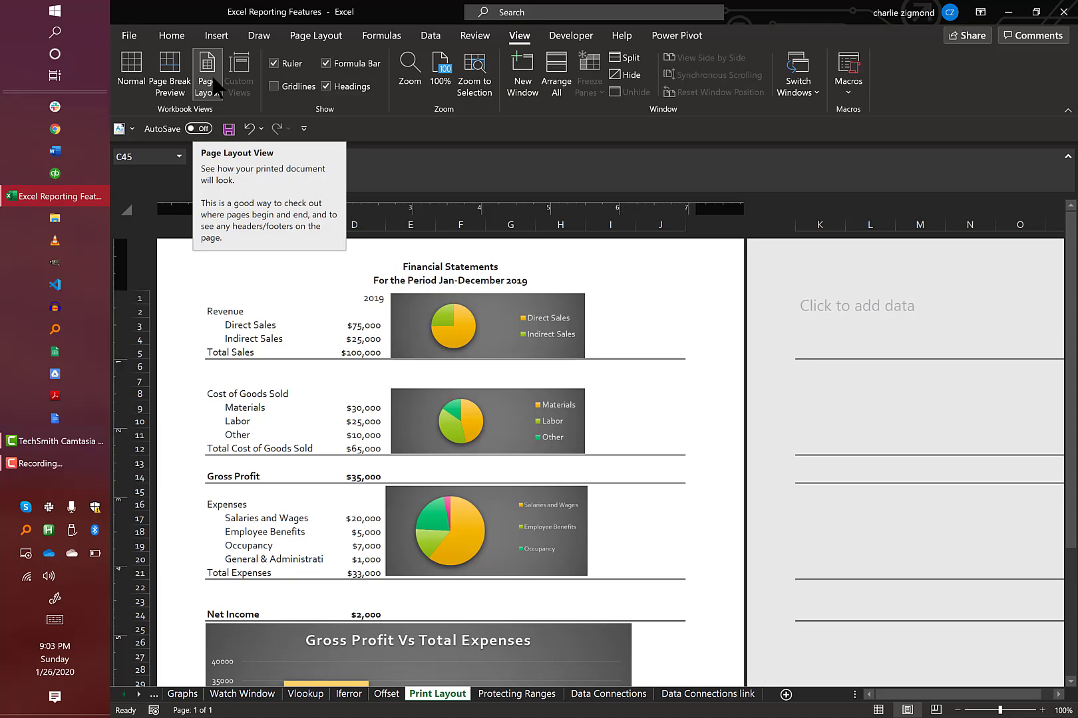
{"action": "scroll", "coordinate": [215, 87], "scroll_direction": "down", "scroll_amount": 2}
{"action": "scroll", "coordinate": [262, 498], "scroll_direction": "down", "scroll_amount": 7}
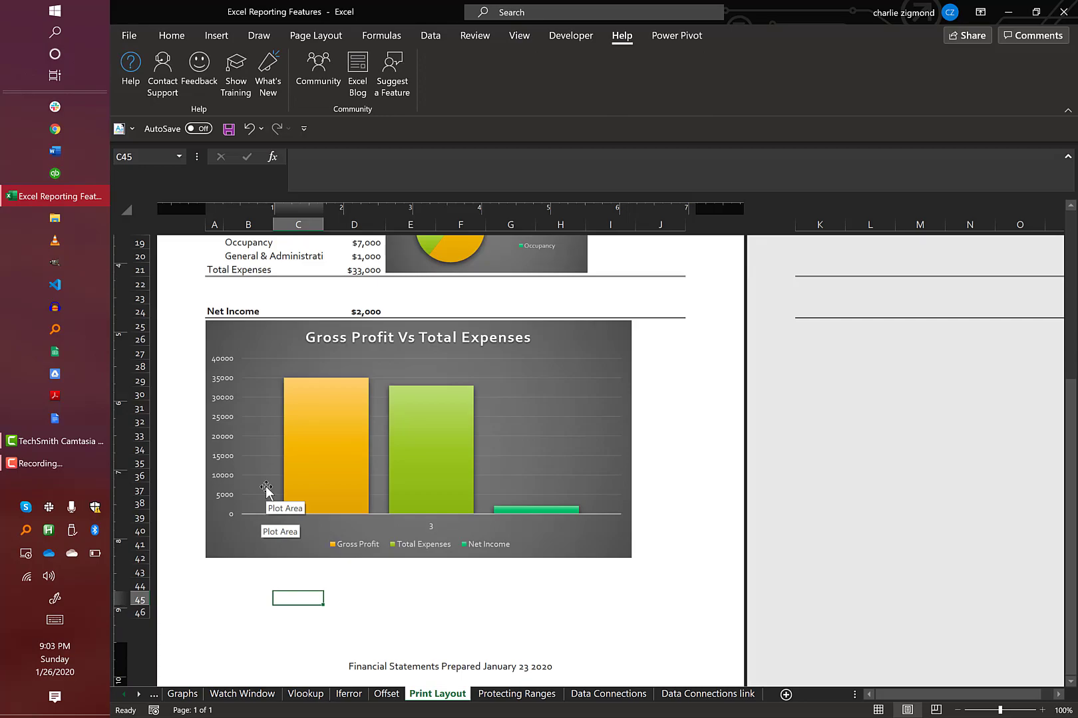
{"action": "scroll", "coordinate": [266, 488], "scroll_direction": "up", "scroll_amount": 6}
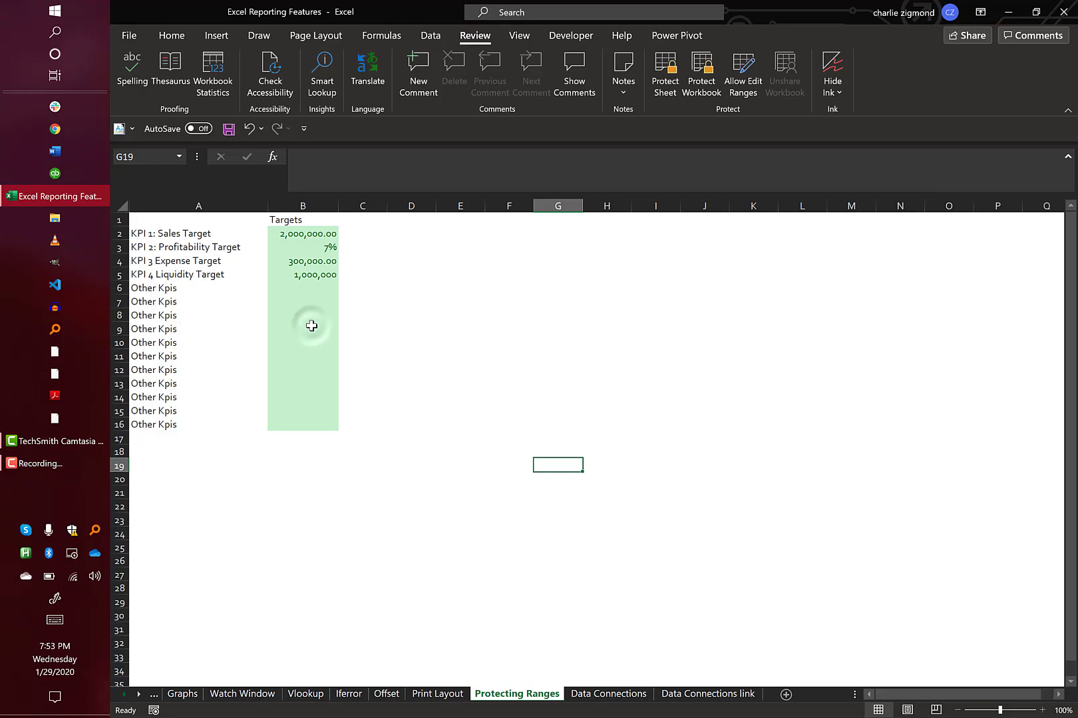
- Unlock the green target cells B2:B16 on the Protecting Ranges sheet through their cell protection format
{"action": "left_click_drag", "start_coordinate": [298, 233], "coordinate": [321, 420]}
{"action": "key", "text": "ctrl+1"}
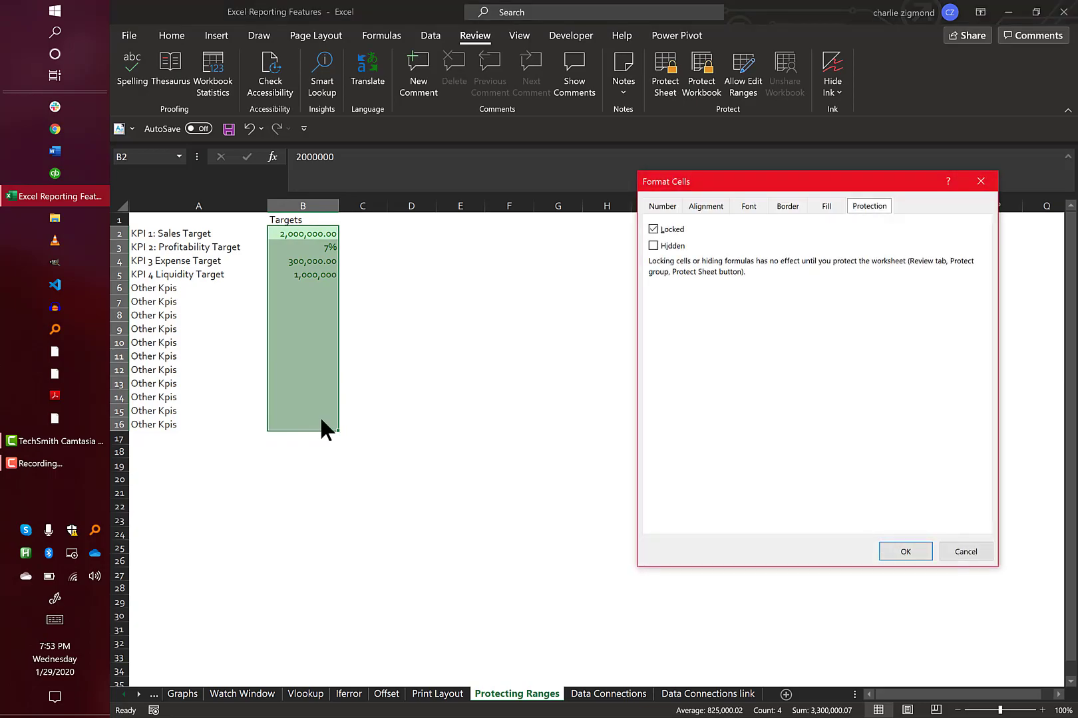
{"action": "left_click", "coordinate": [669, 230]}
{"action": "left_click", "coordinate": [904, 552]}
- Protect the sheet without a password, allowing only the selection of unlocked cells
{"action": "left_click", "coordinate": [664, 73]}
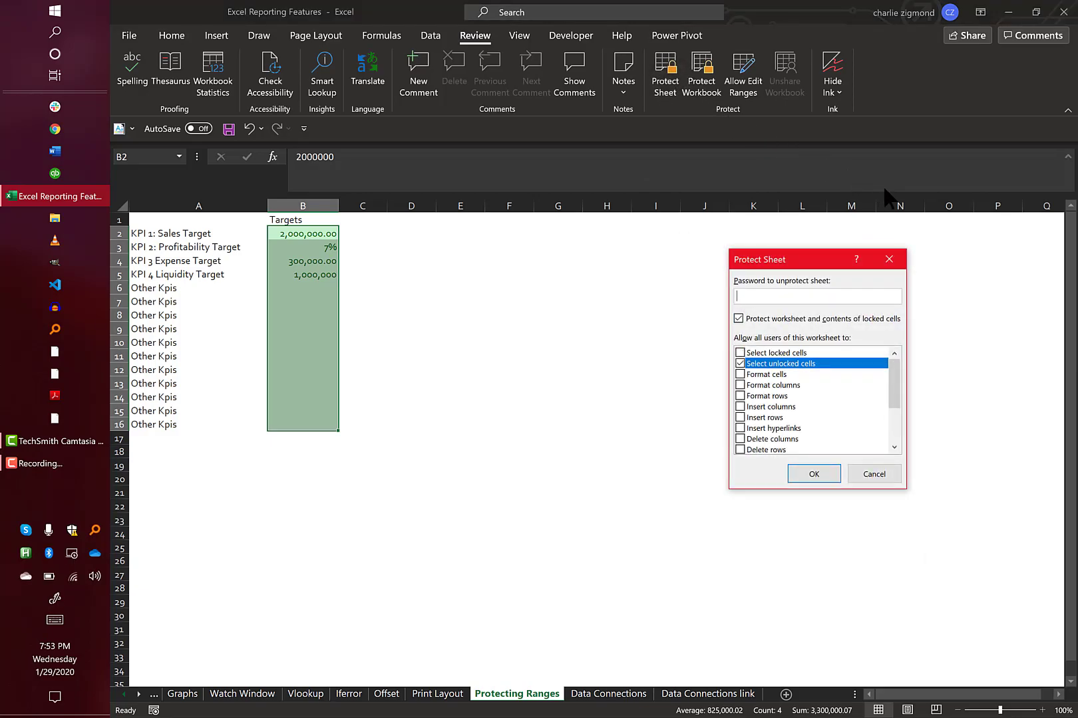
{"action": "left_click", "coordinate": [805, 473]}
{"action": "left_click", "coordinate": [807, 470]}
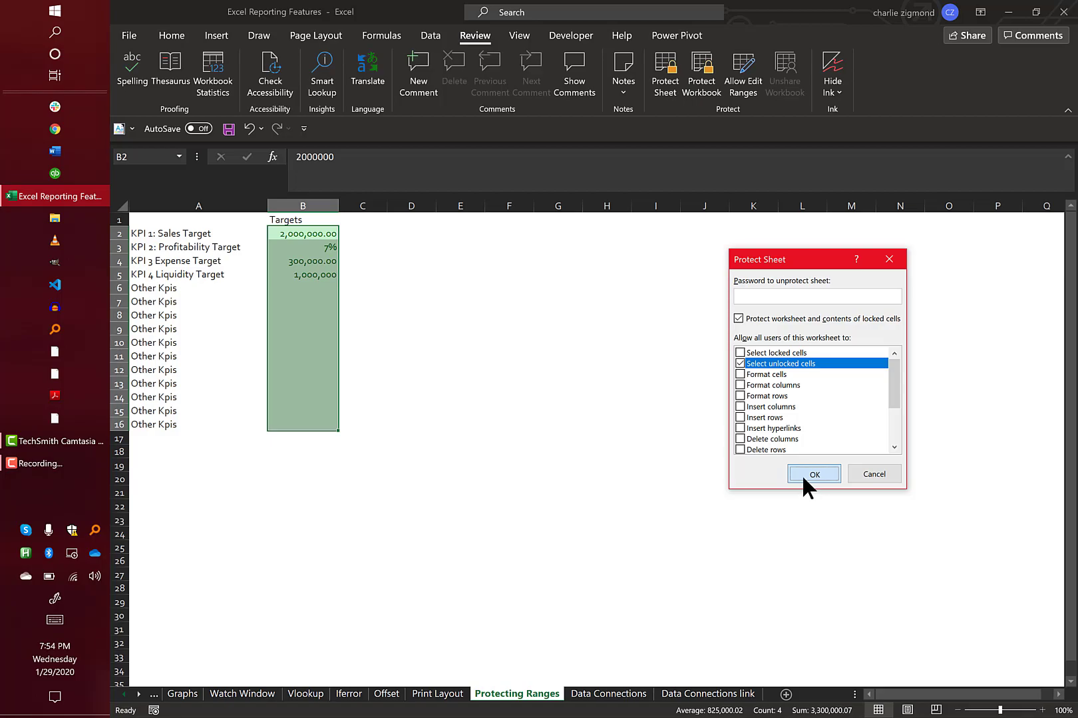
{"action": "left_click", "coordinate": [812, 474]}
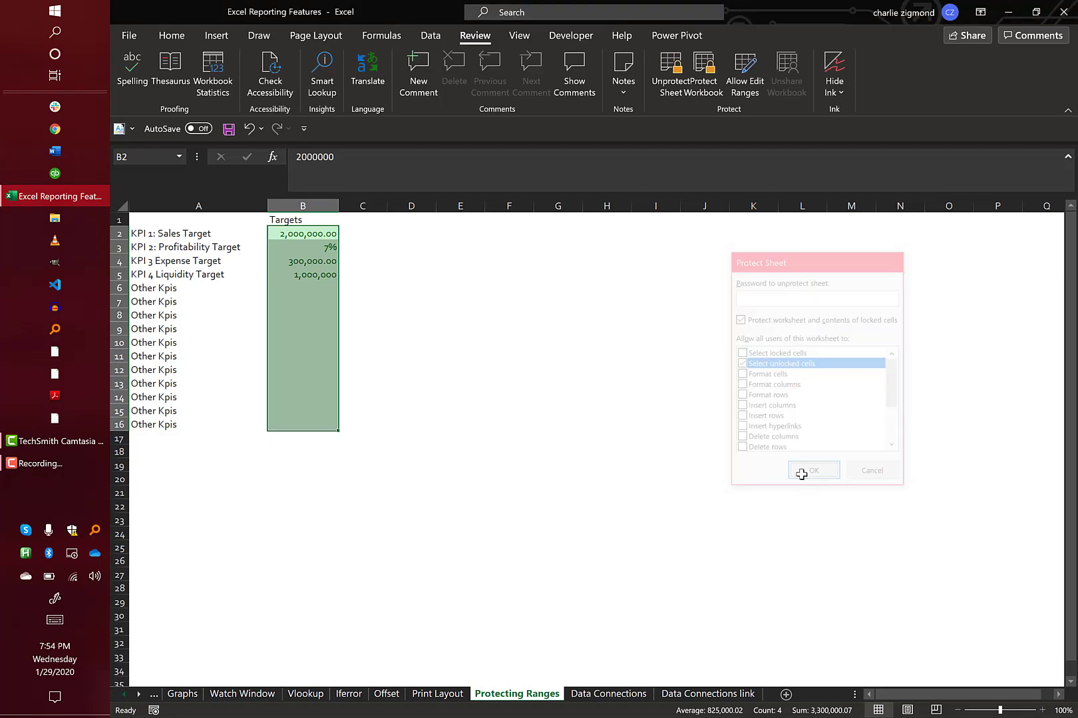
- Test the protection by trying to select cells inside the green target range and blank cells outside it
{"action": "left_click", "coordinate": [333, 302]}
{"action": "left_click", "coordinate": [314, 357]}
{"action": "left_click", "coordinate": [299, 423]}
{"action": "left_click", "coordinate": [312, 357]}
{"action": "left_click", "coordinate": [314, 300]}
{"action": "left_click", "coordinate": [437, 310]}
{"action": "left_click", "coordinate": [525, 311]}
{"action": "left_click", "coordinate": [537, 277]}
{"action": "left_click", "coordinate": [652, 274]}
{"action": "left_click", "coordinate": [619, 324]}
- Cycle forward and then backward through the unlocked target cells in column B
{"action": "key", "text": "Tab"}
{"action": "key", "text": "Tab"}
{"action": "key", "text": "Tab"}
{"action": "key", "text": "Tab"}
{"action": "key", "text": "Tab"}
{"action": "key", "text": "Tab"}
{"action": "key", "text": "Tab"}
{"action": "key", "text": "Tab"}
{"action": "key", "text": "Tab"}
{"action": "key", "text": "Tab"}
{"action": "key", "text": "Tab"}
{"action": "key", "text": "Tab"}
{"action": "key", "text": "Tab"}
{"action": "key", "text": "Tab"}
{"action": "key", "text": "Tab"}
{"action": "key", "text": "Tab"}
{"action": "key", "text": "Tab"}
{"action": "key", "text": "Tab"}
{"action": "key", "text": "Tab"}
{"action": "key", "text": "Tab"}
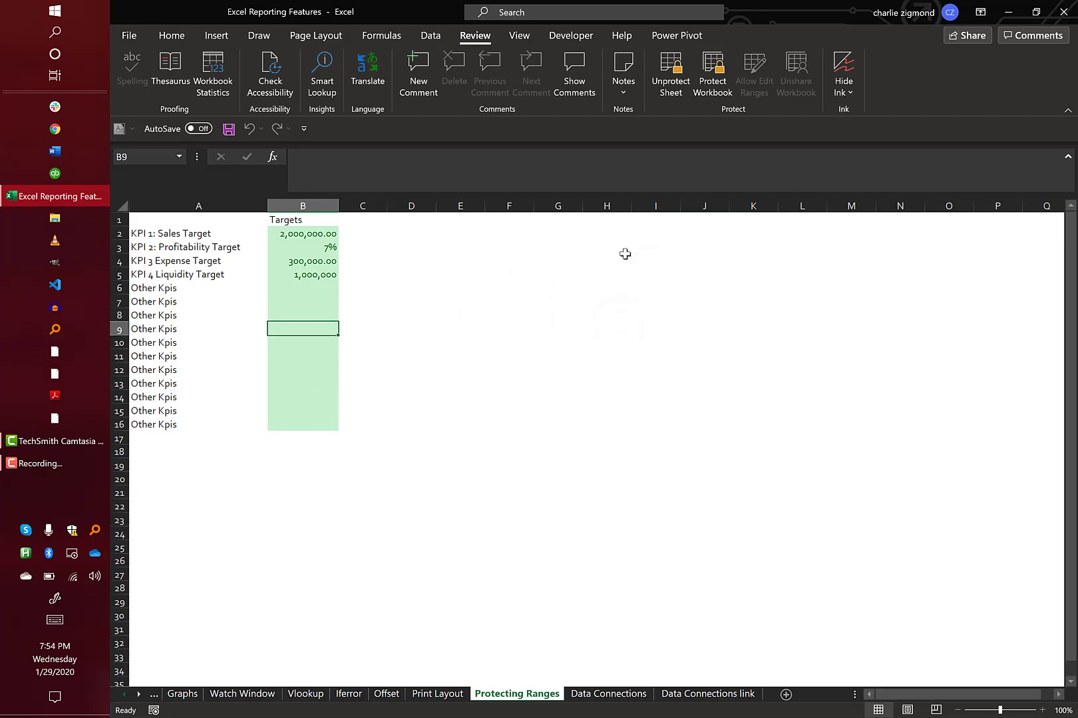
{"action": "key", "text": "Tab"}
{"action": "key", "text": "Tab"}
{"action": "key", "text": "Tab"}
{"action": "key", "text": "Tab"}
{"action": "key", "text": "Tab"}
{"action": "key", "text": "Tab"}
{"action": "key", "text": "Tab"}
{"action": "key", "text": "Tab"}
{"action": "key", "text": "Tab"}
{"action": "key", "text": "Tab"}
{"action": "key", "text": "Tab"}
{"action": "key", "text": "Tab"}
{"action": "key", "text": "Tab"}
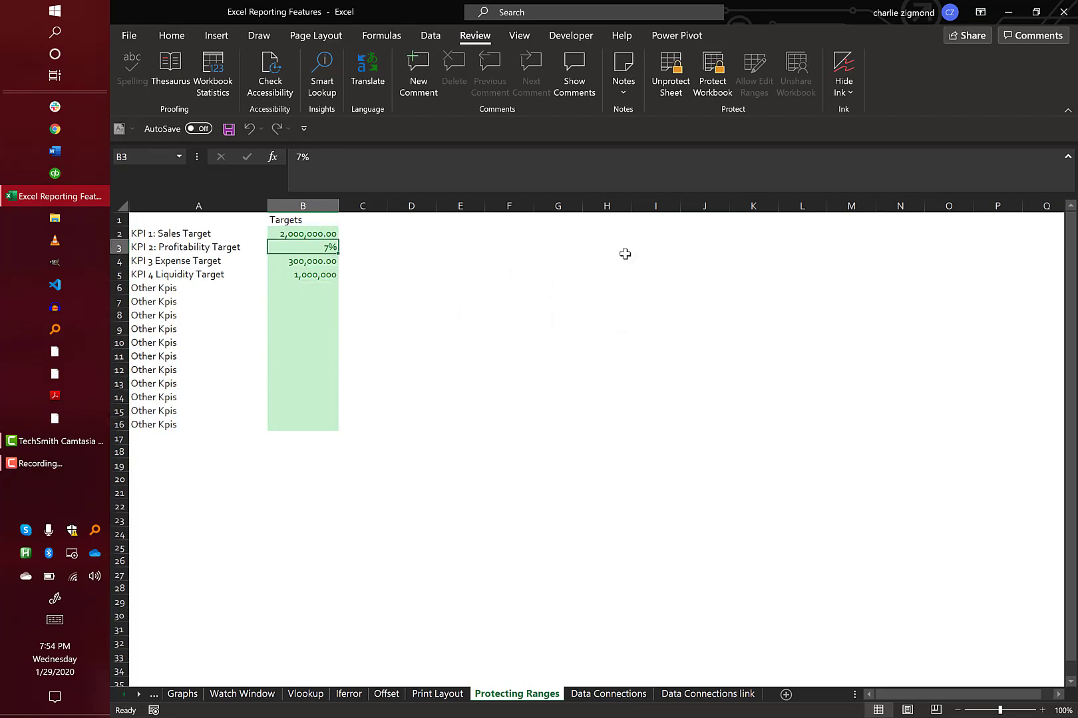
{"action": "key", "text": "shift+Tab"}
{"action": "key", "text": "shift+Tab"}
{"action": "key", "text": "shift+Tab"}
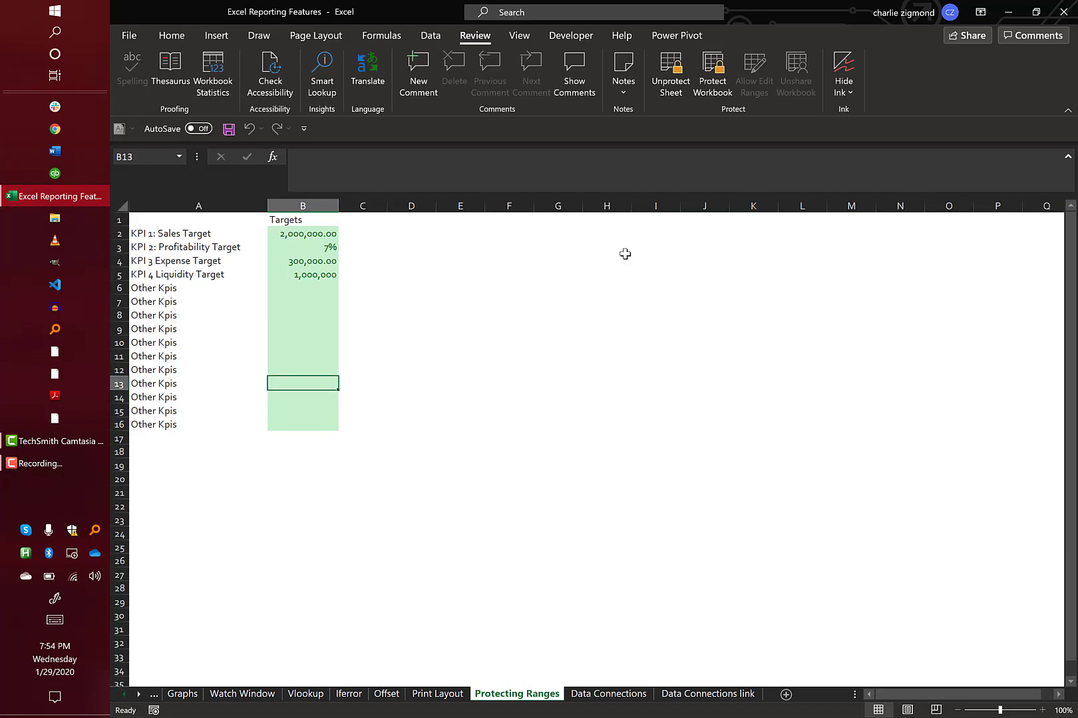
- Enter 32 in B12, 23 in B10, 32 in B9, and 2 in both B8 and B7, and unprotect the sheet
{"action": "type", "text": "32"}
{"action": "key", "text": "shift+Tab"}
{"action": "type", "text": "23"}
{"action": "key", "text": "shift+Tab"}
{"action": "type", "text": "32"}
{"action": "key", "text": "shift+Tab"}
{"action": "type", "text": "2"}
{"action": "key", "text": "shift+Tab"}
{"action": "type", "text": "2"}
{"action": "key", "text": "shift+Tab"}
{"action": "key", "text": "shift+Tab"}
{"action": "key", "text": "shift+Tab"}
{"action": "key", "text": "shift+Tab"}
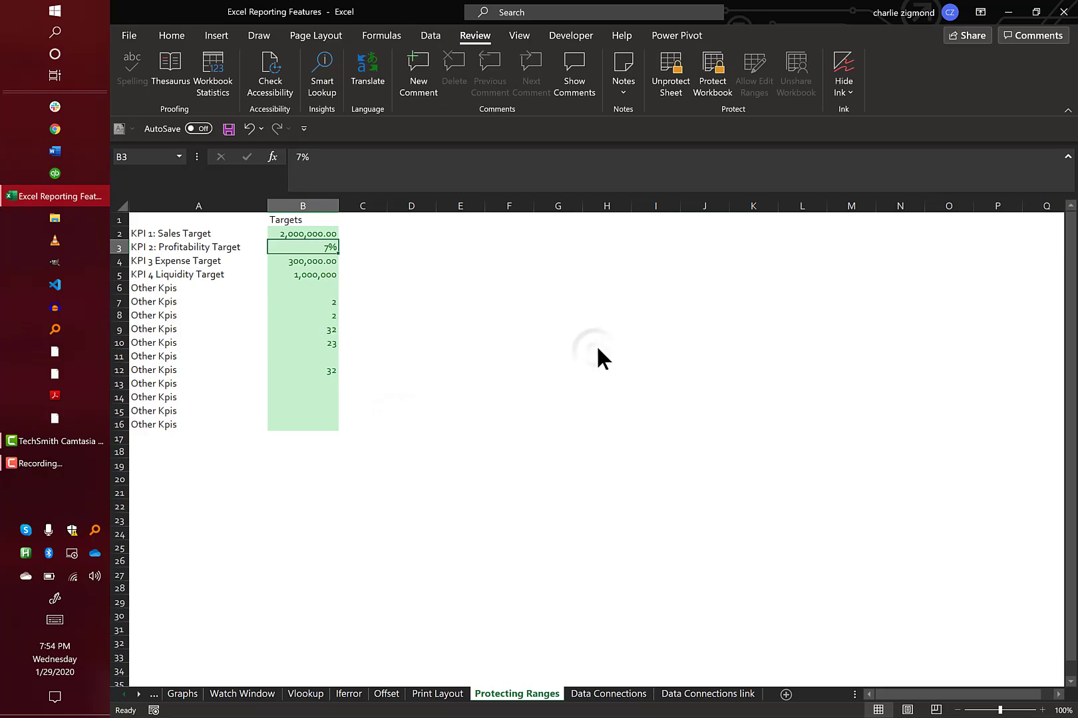
{"action": "left_click", "coordinate": [666, 88]}
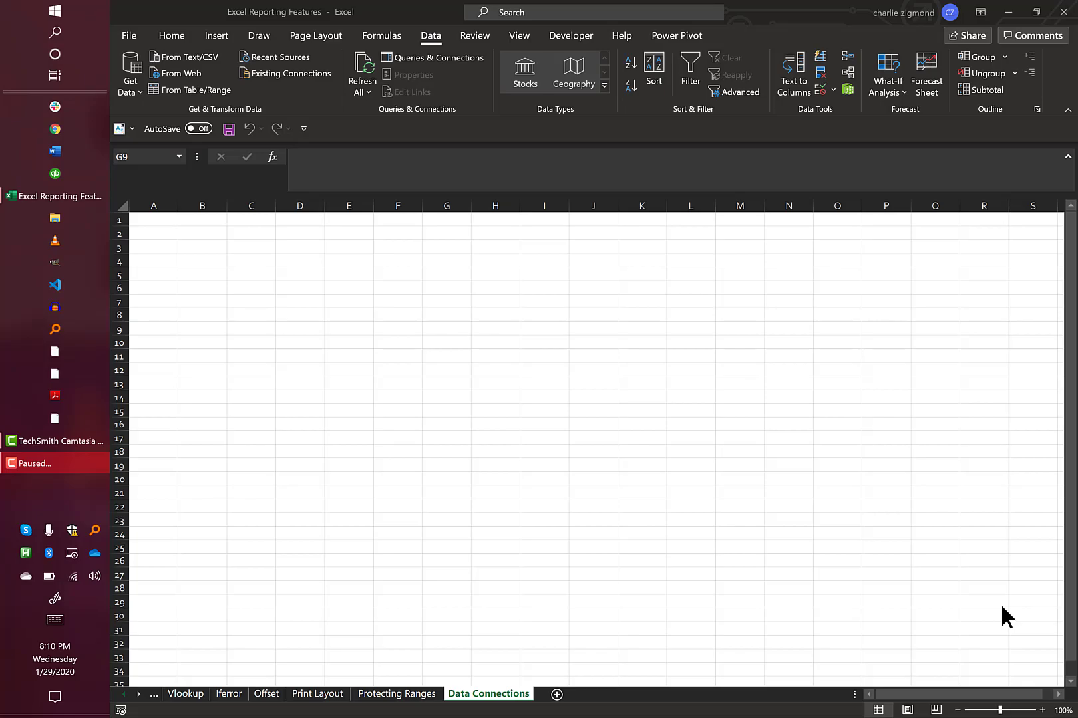
- Minimize the workbook and open the data connection example text file from the desktop to view its income data
{"action": "left_click", "coordinate": [354, 363]}
{"action": "left_click", "coordinate": [623, 345]}
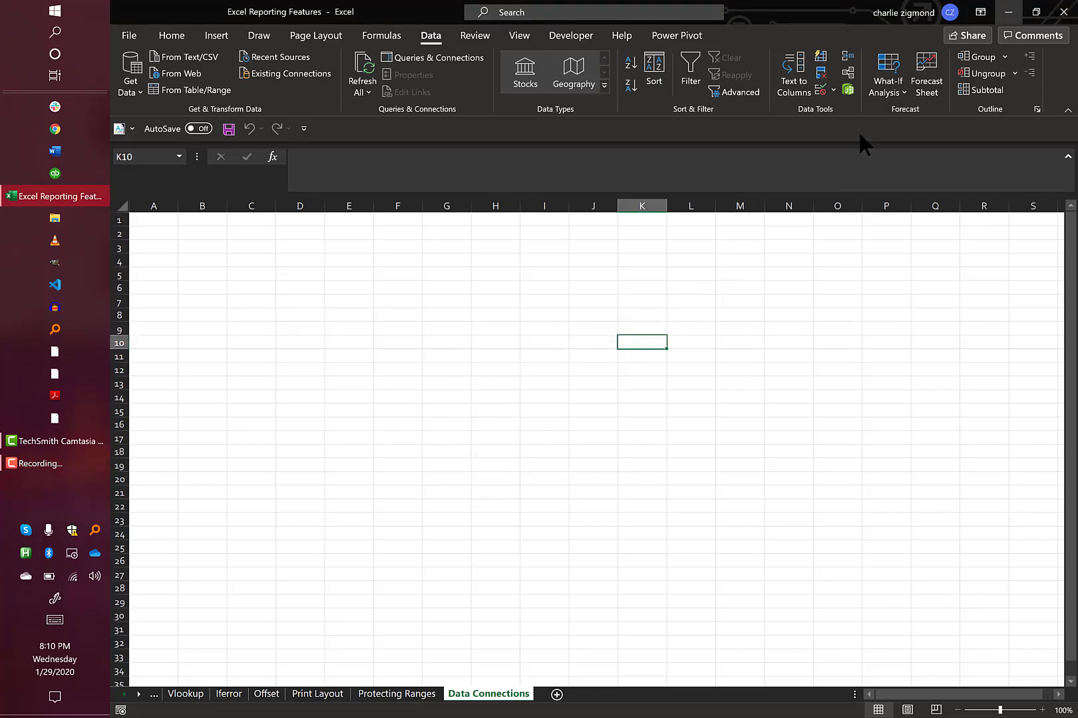
{"action": "left_click", "coordinate": [1008, 12]}
{"action": "double_click", "coordinate": [238, 264]}
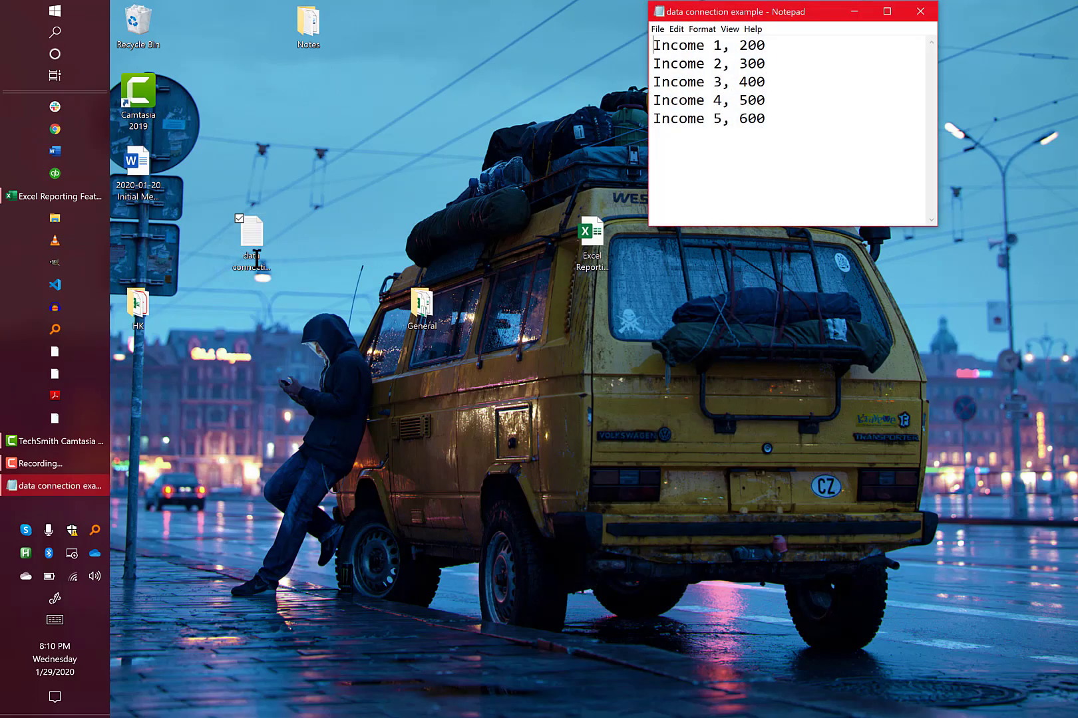
{"action": "left_click", "coordinate": [749, 145]}
{"action": "left_click_drag", "start_coordinate": [745, 141], "coordinate": [817, 146]}
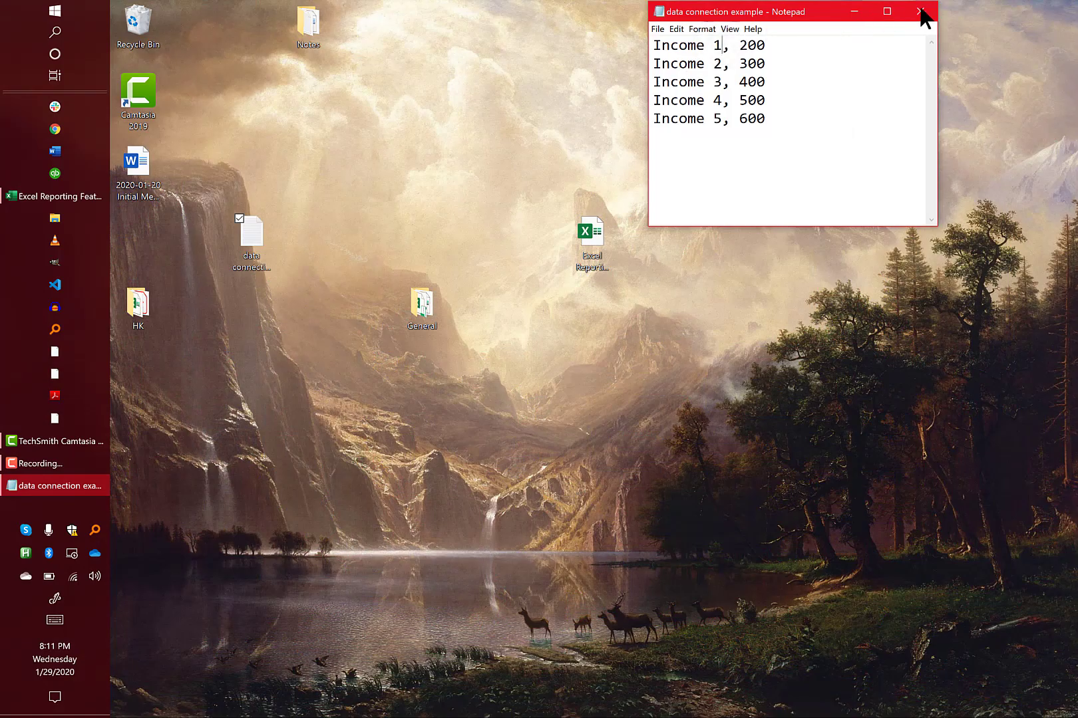
- Close the text file, switch back to Excel, and load the data connection example file from the desktop as a comma-delimited table
{"action": "left_click", "coordinate": [921, 12]}
{"action": "left_click", "coordinate": [37, 197]}
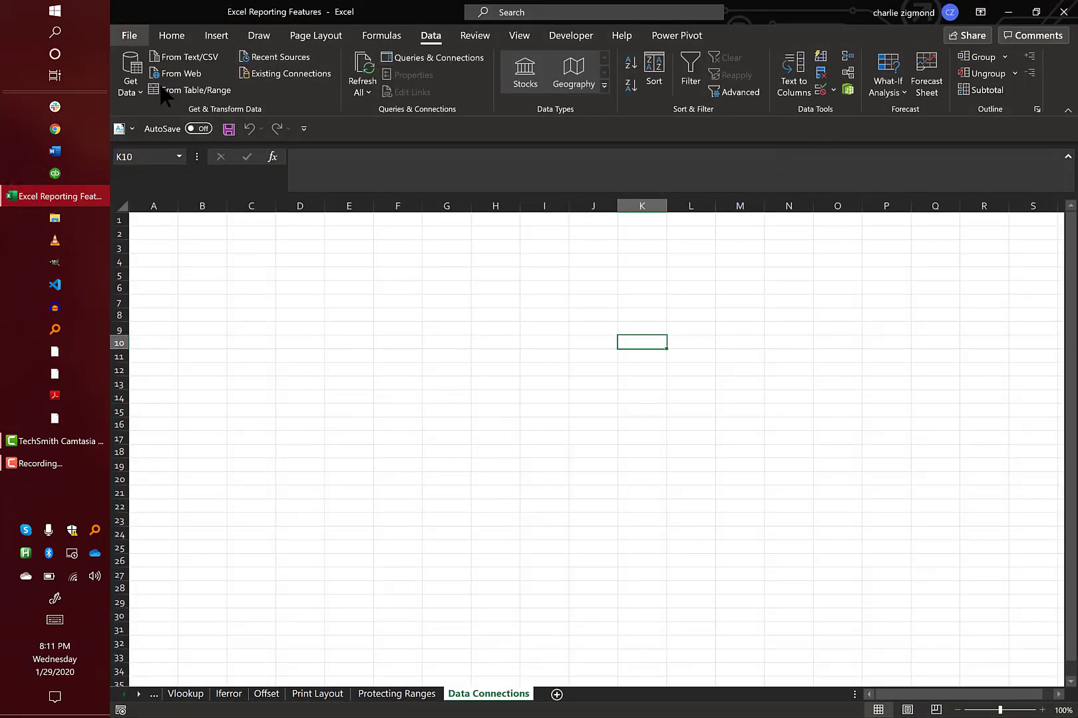
{"action": "left_click", "coordinate": [184, 56]}
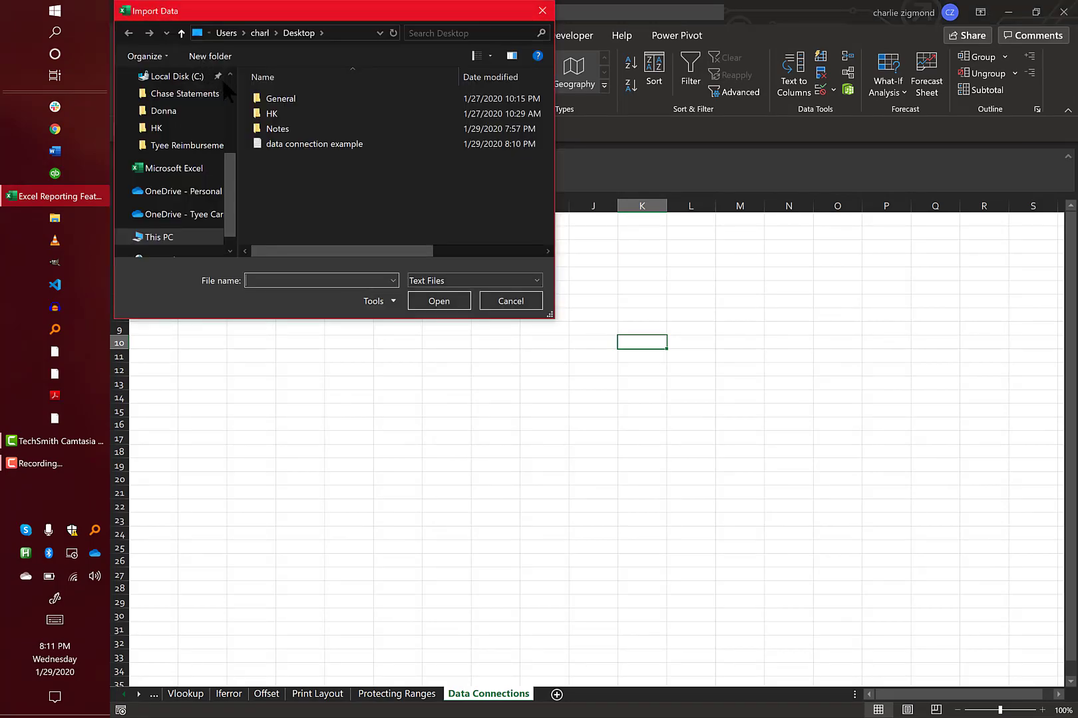
{"action": "double_click", "coordinate": [293, 145]}
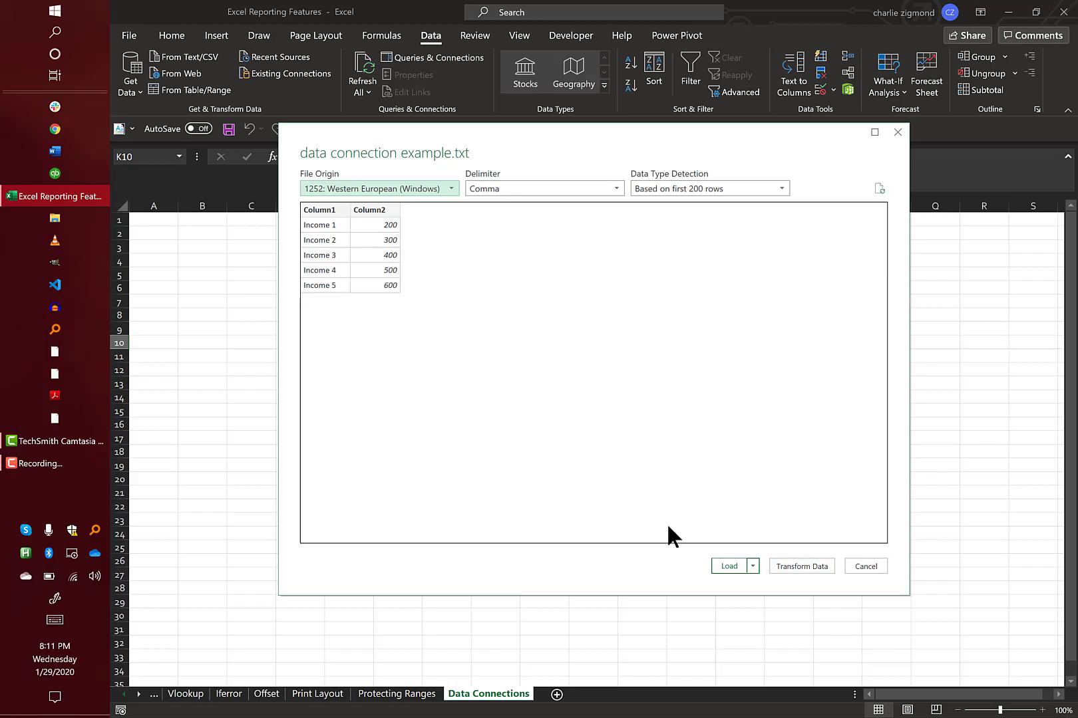
{"action": "left_click", "coordinate": [727, 564]}
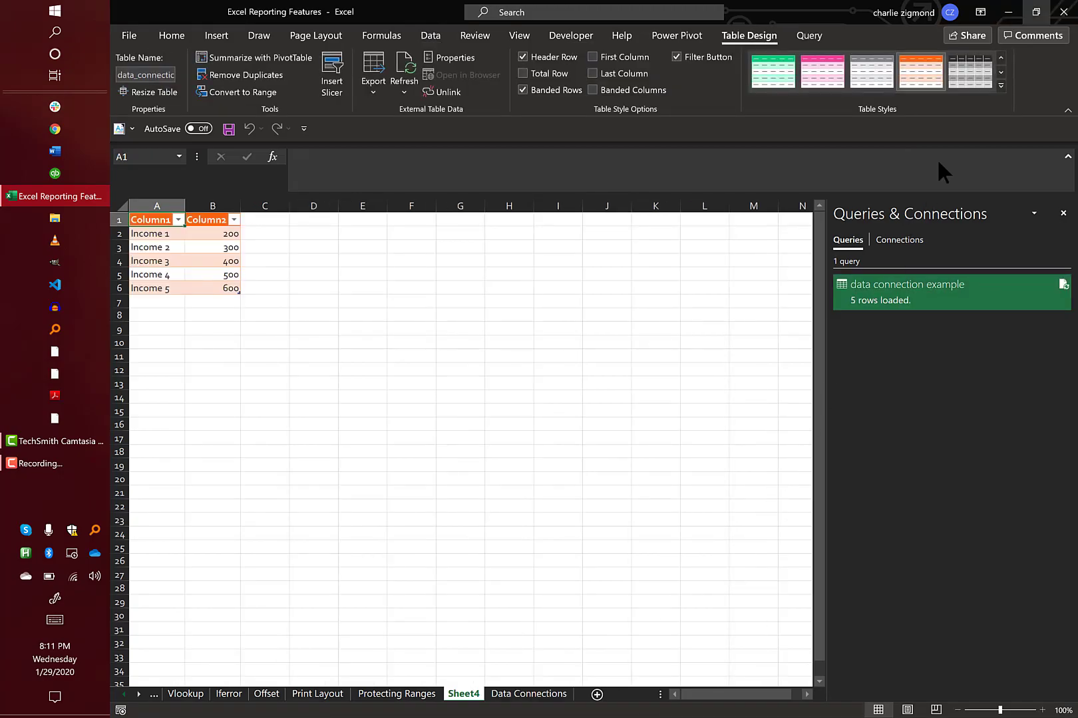
- Minimize Excel, reopen the data connection example text file in Notepad, and change the Income 2 amount to 333
{"action": "left_click", "coordinate": [1009, 12]}
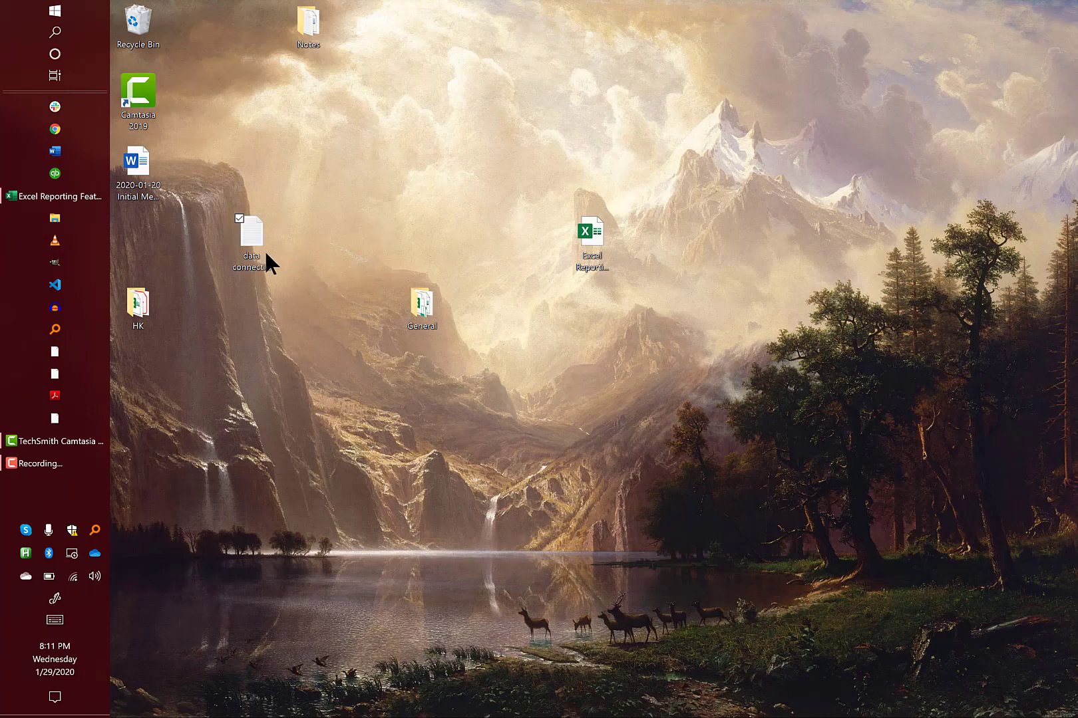
{"action": "double_click", "coordinate": [264, 250]}
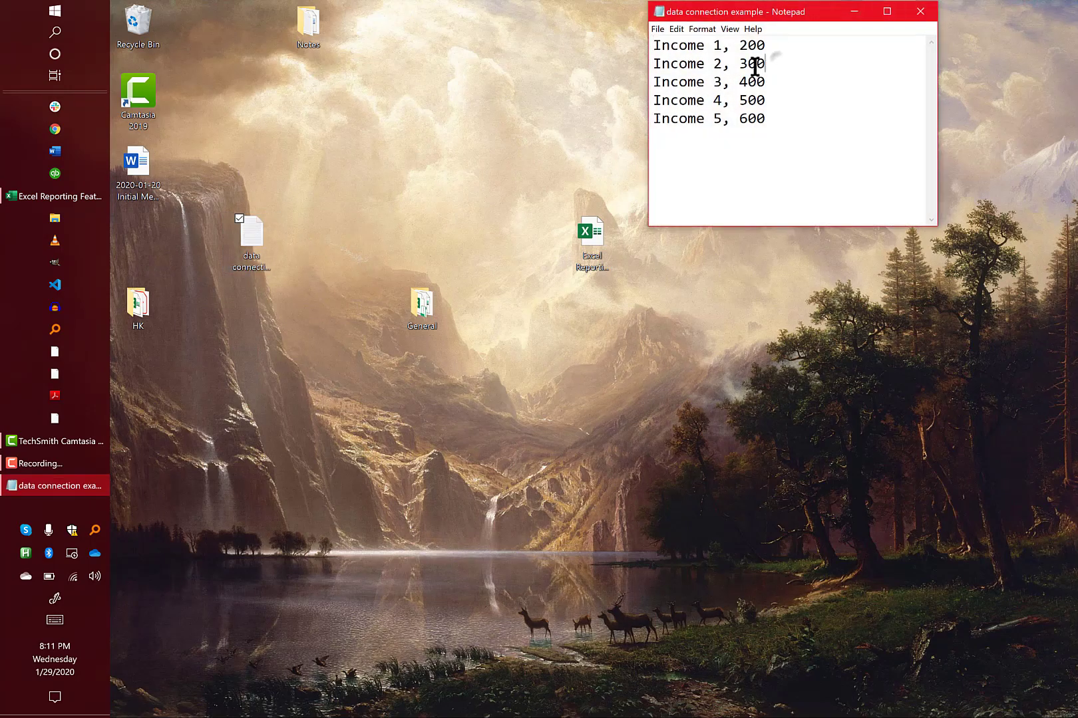
{"action": "left_click_drag", "start_coordinate": [739, 63], "coordinate": [748, 63]}
{"action": "type", "text": "3"}
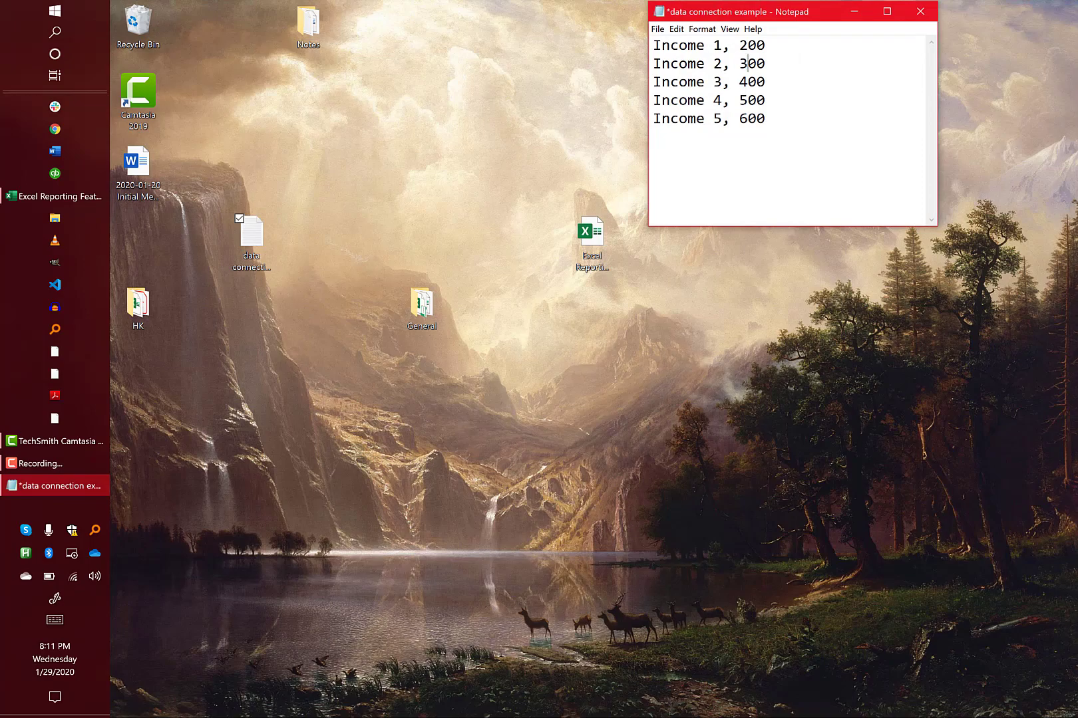
{"action": "key", "text": "shift+Left"}
{"action": "key", "text": "shift+Right"}
{"action": "key", "text": "shift+Right"}
{"action": "key", "text": "shift+Right"}
{"action": "type", "text": "33"}
- Change the Income 4 amount in the text file to 585
{"action": "key", "text": "Down"}
{"action": "key", "text": "Down"}
{"action": "key", "text": "shift+Left"}
{"action": "key", "text": "shift+Left"}
{"action": "type", "text": "85"}
- Add a new last line reading "Income 6, 21849412" and save the text file
{"action": "key", "text": "Down"}
{"action": "key", "text": "Return"}
{"action": "type", "text": "Income 6, 21849412"}
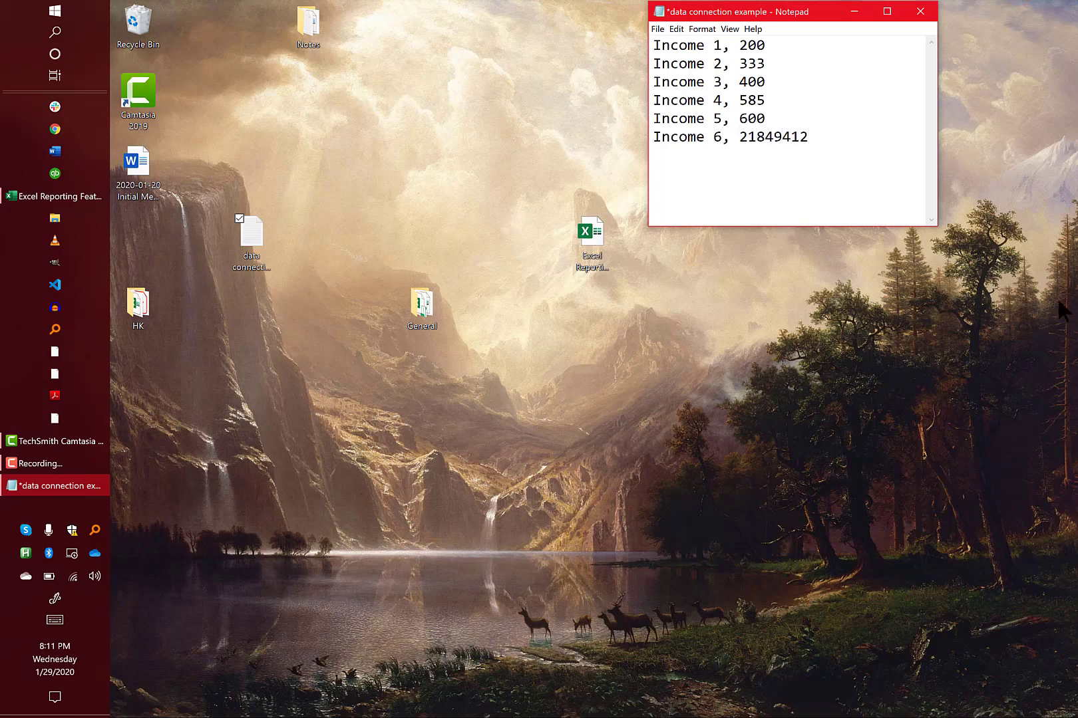
{"action": "left_click", "coordinate": [658, 29]}
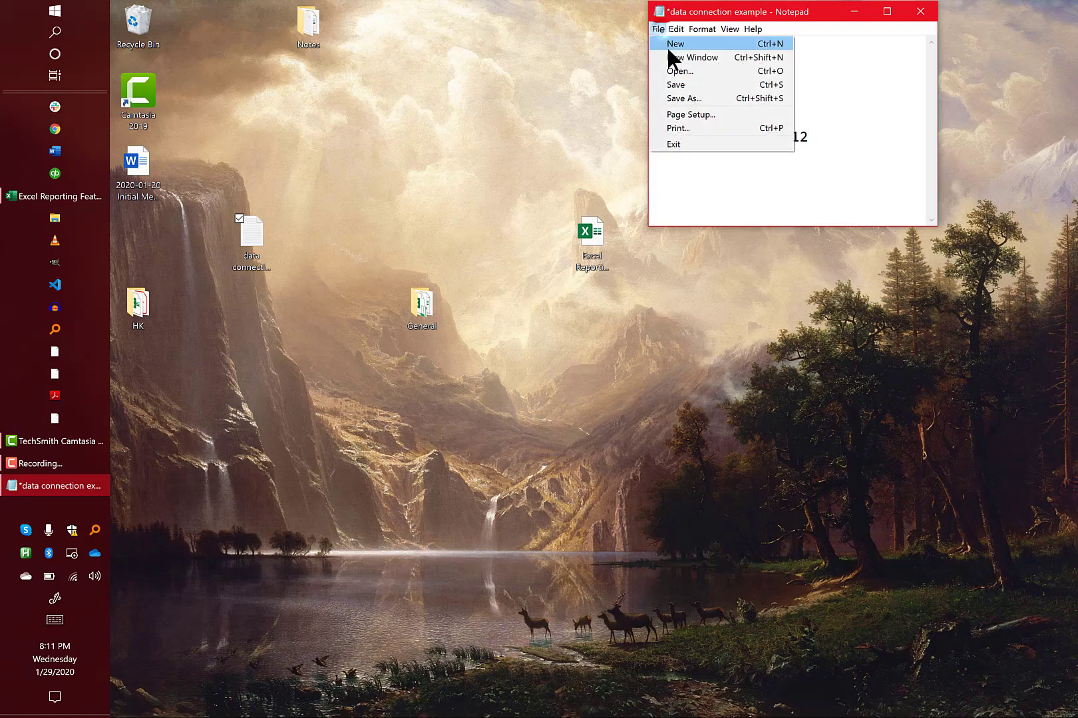
{"action": "left_click", "coordinate": [677, 85]}
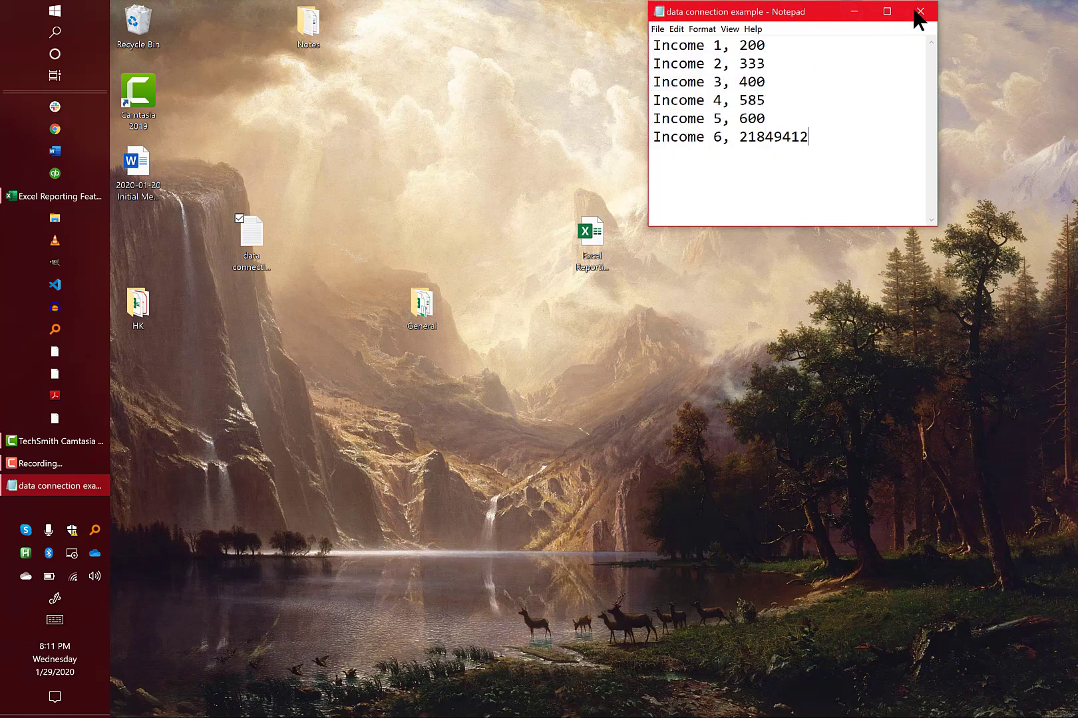
- Close the text file, return to Excel, refresh the imported table, and check the Income 2, Income 4 and Income 6 amounts
{"action": "left_click", "coordinate": [919, 13]}
{"action": "left_click", "coordinate": [50, 197]}
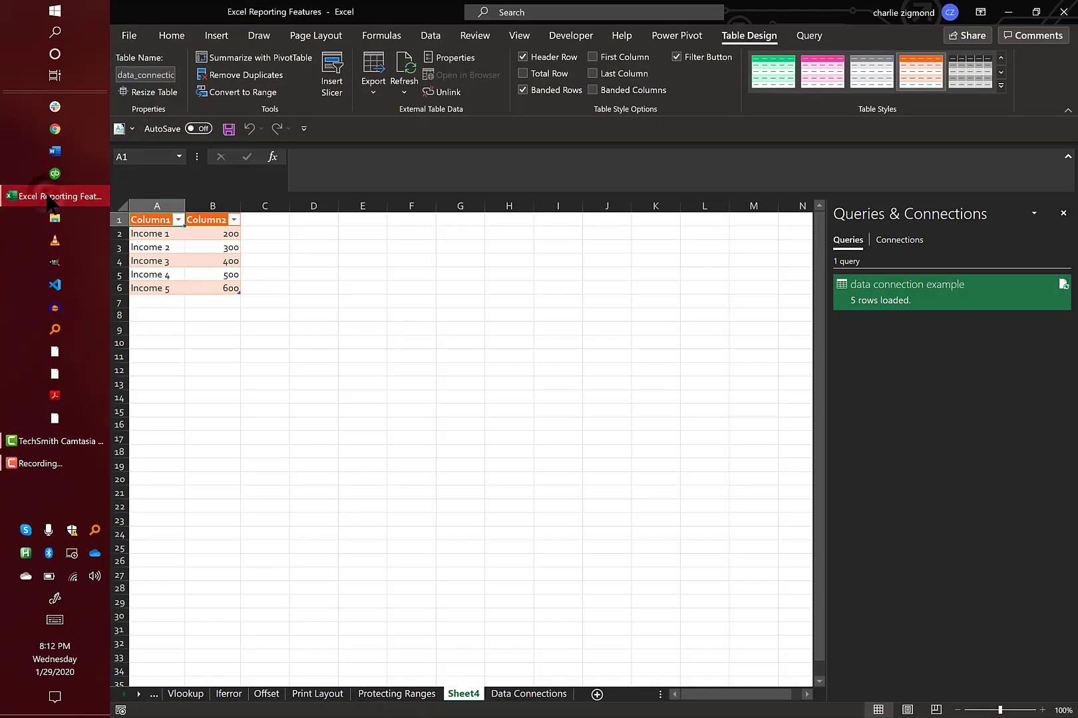
{"action": "left_click", "coordinate": [404, 67]}
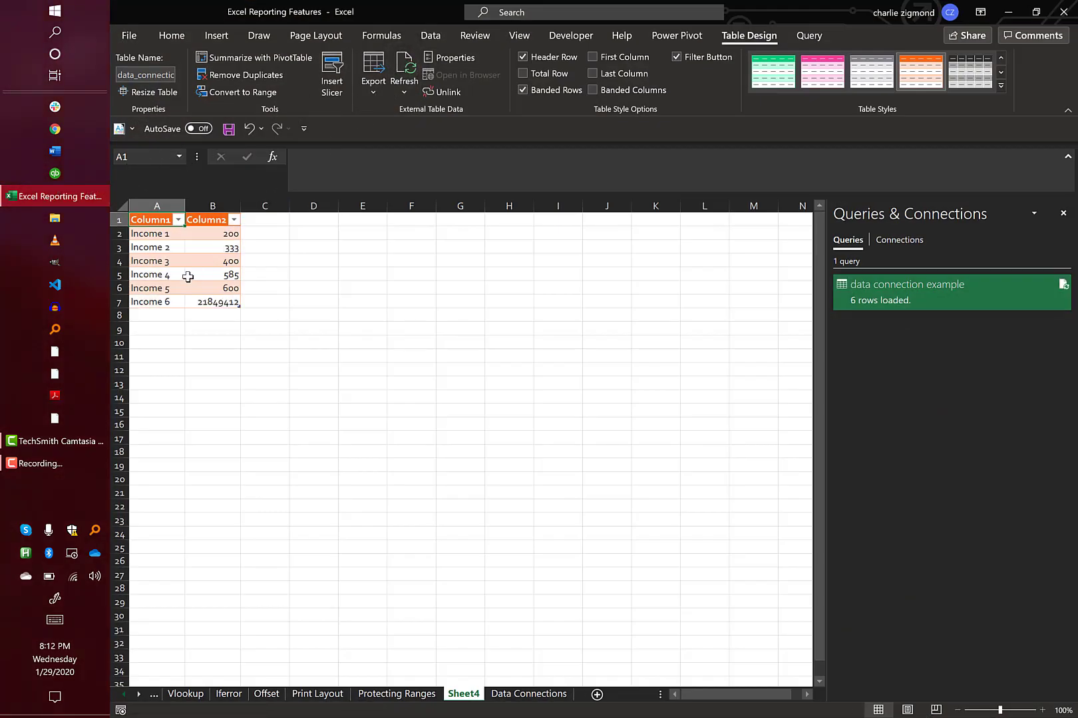
{"action": "left_click", "coordinate": [225, 249]}
{"action": "left_click", "coordinate": [221, 274]}
{"action": "left_click", "coordinate": [218, 302]}
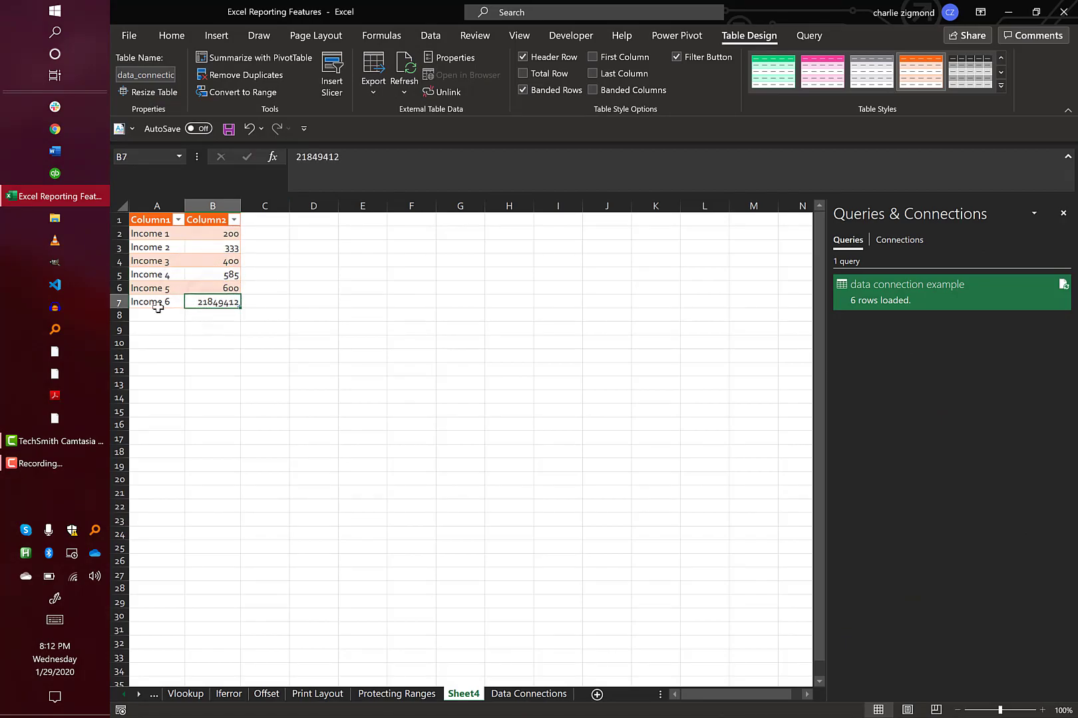